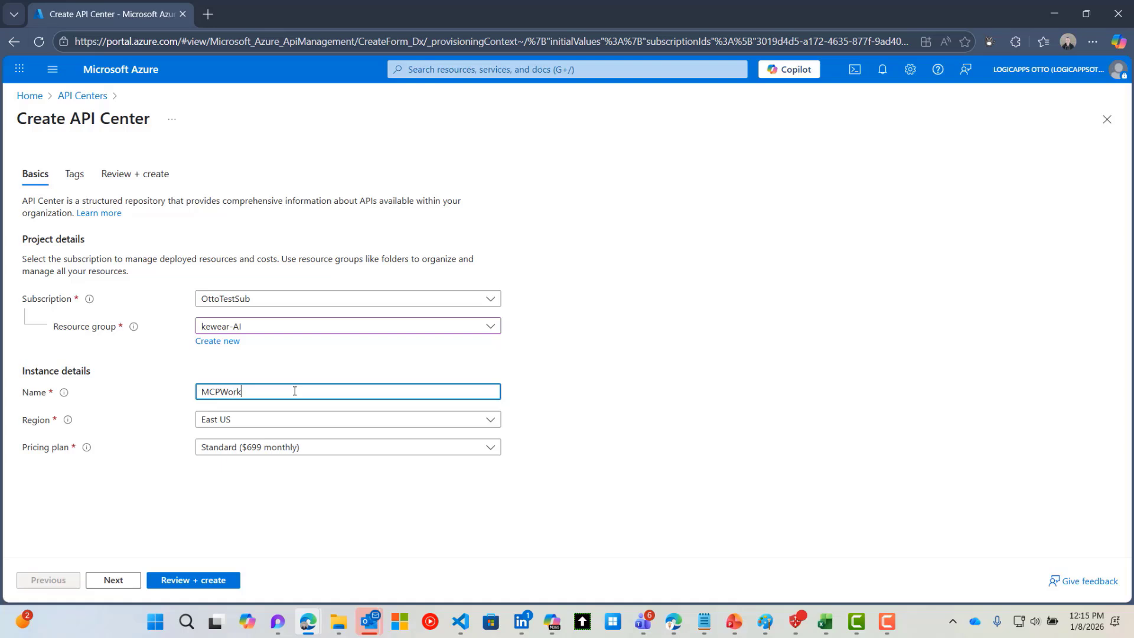
Name the API Center MCPWorkshop-APIC, keep East US, choose the Free ($0 monthly) plan, and review
key("BackSpace")
type("-APIC")
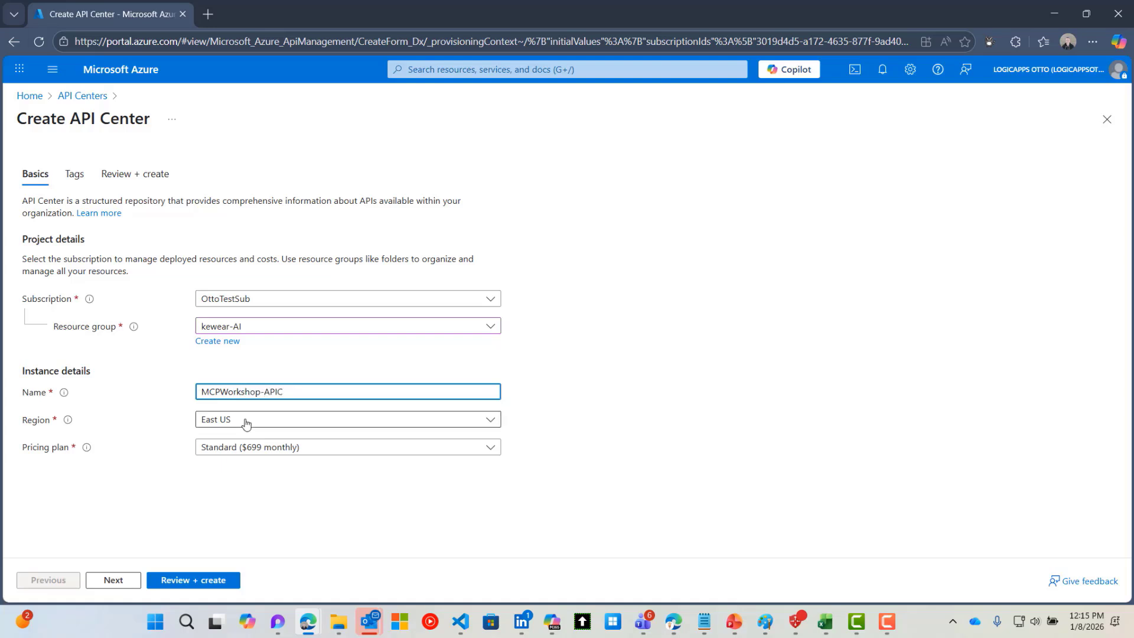
left_click(246, 420)
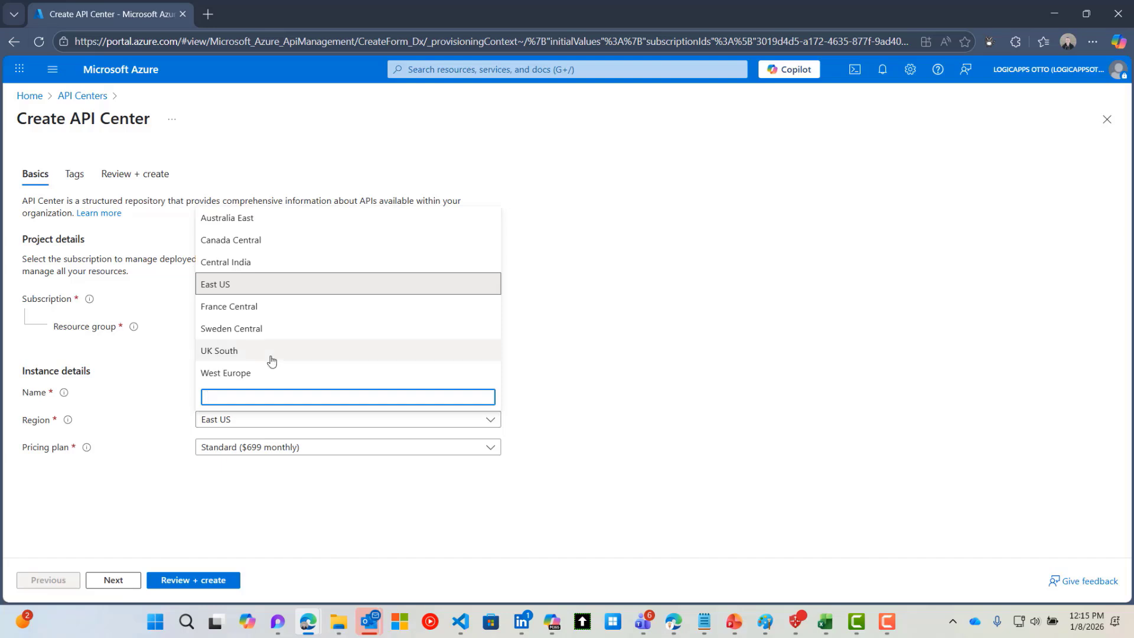
key("Escape")
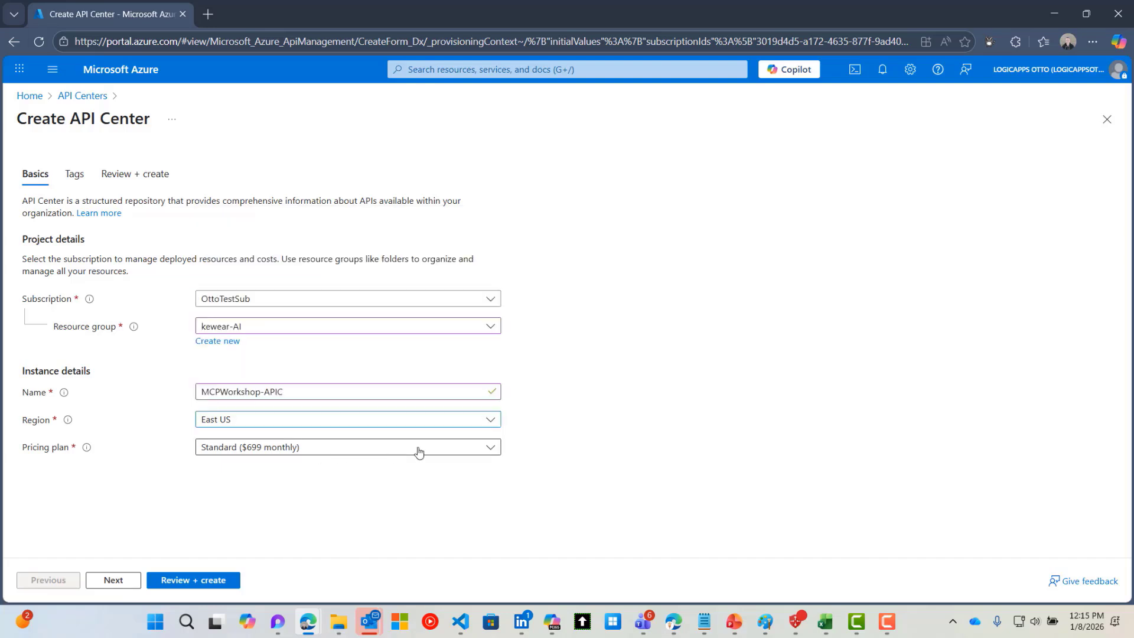
left_click(419, 452)
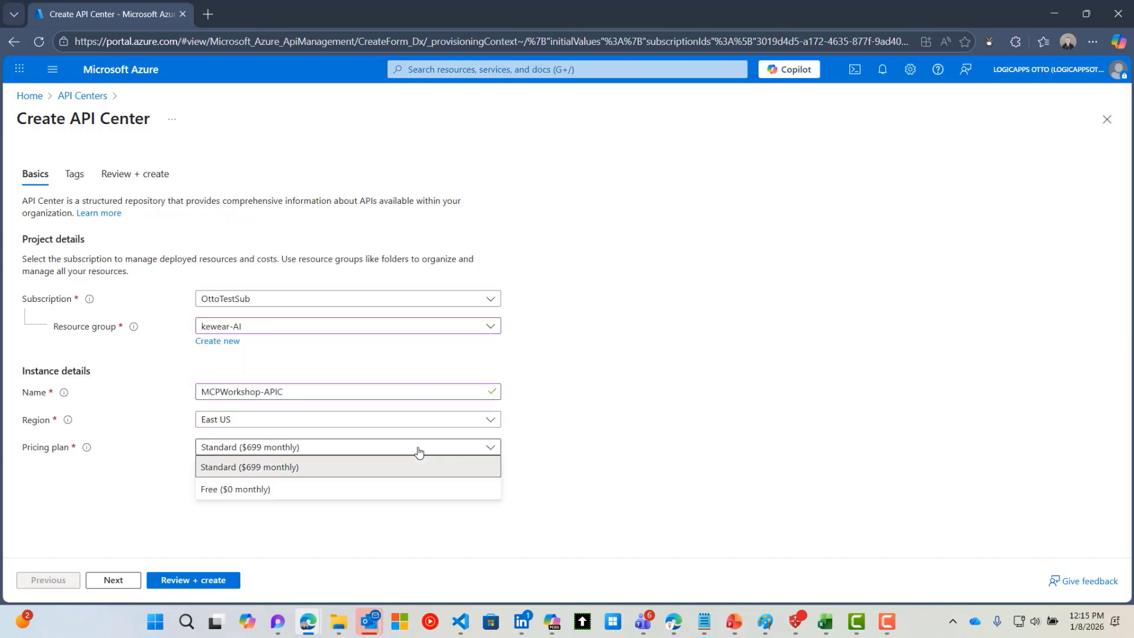
left_click(224, 490)
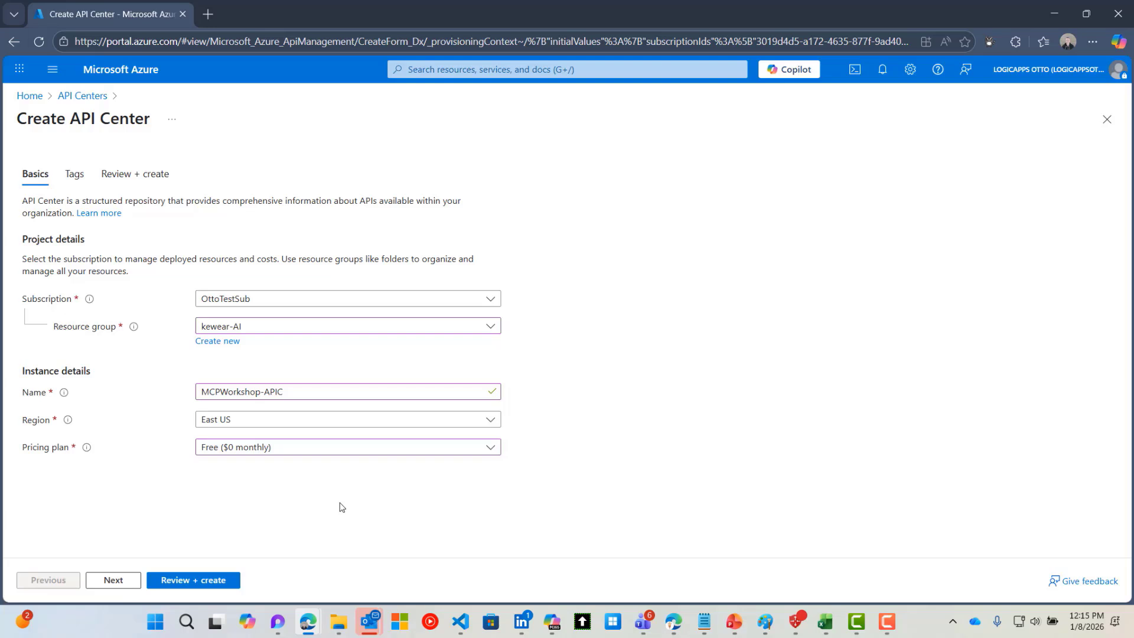
left_click(201, 584)
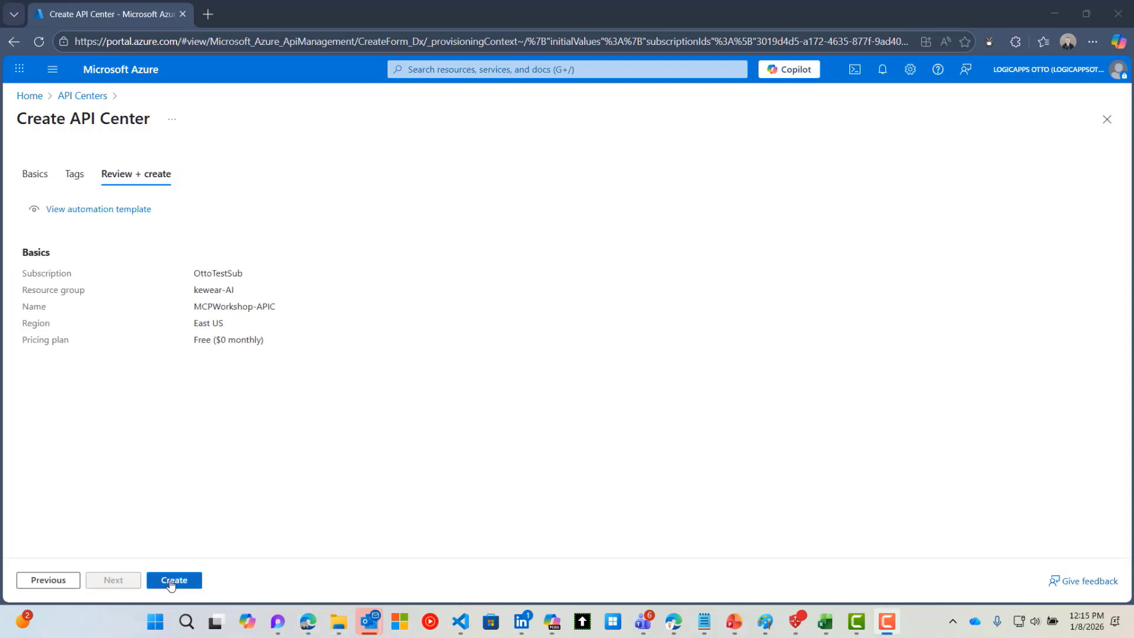
Create MCPWorkshop-APIC, then open it from the kewear-AI resource group
left_click(171, 581)
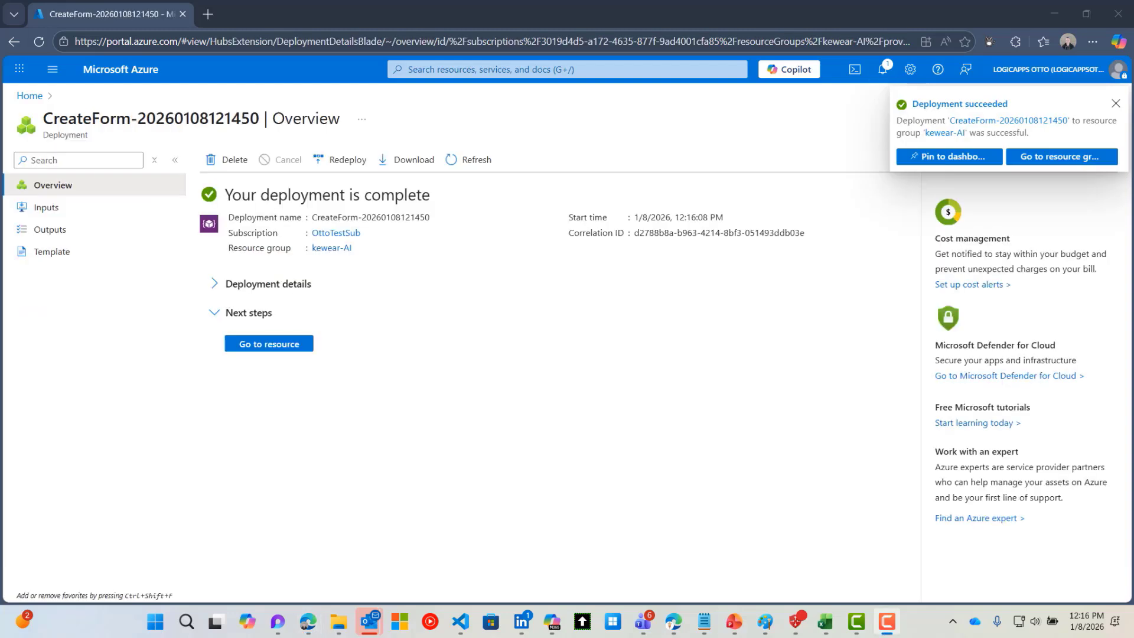
left_click(270, 349)
left_click(270, 345)
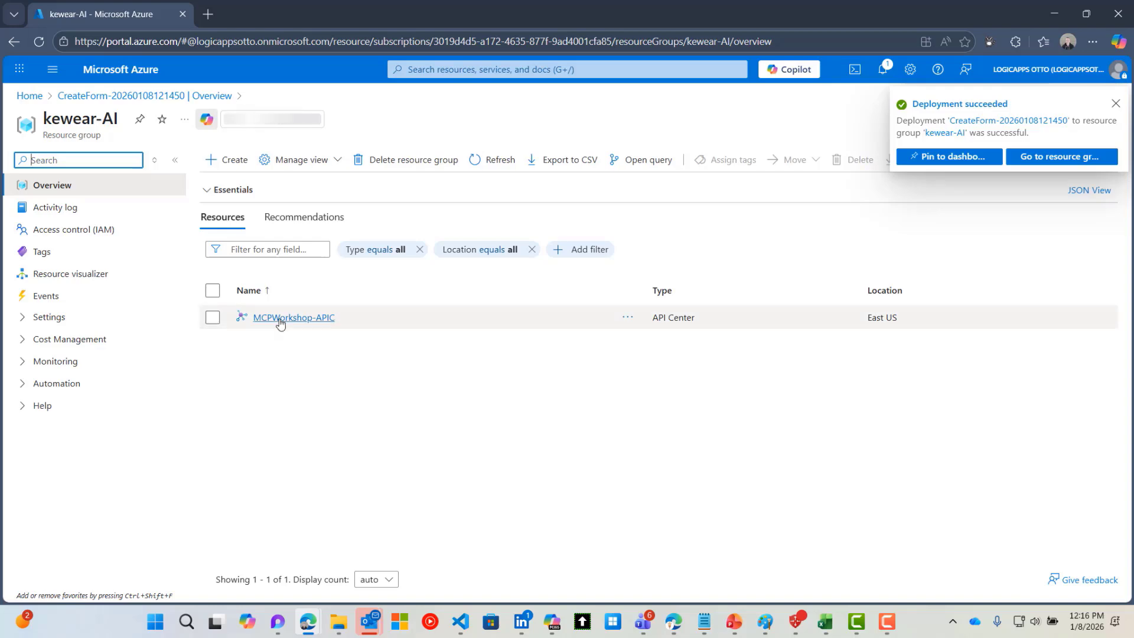
left_click(281, 323)
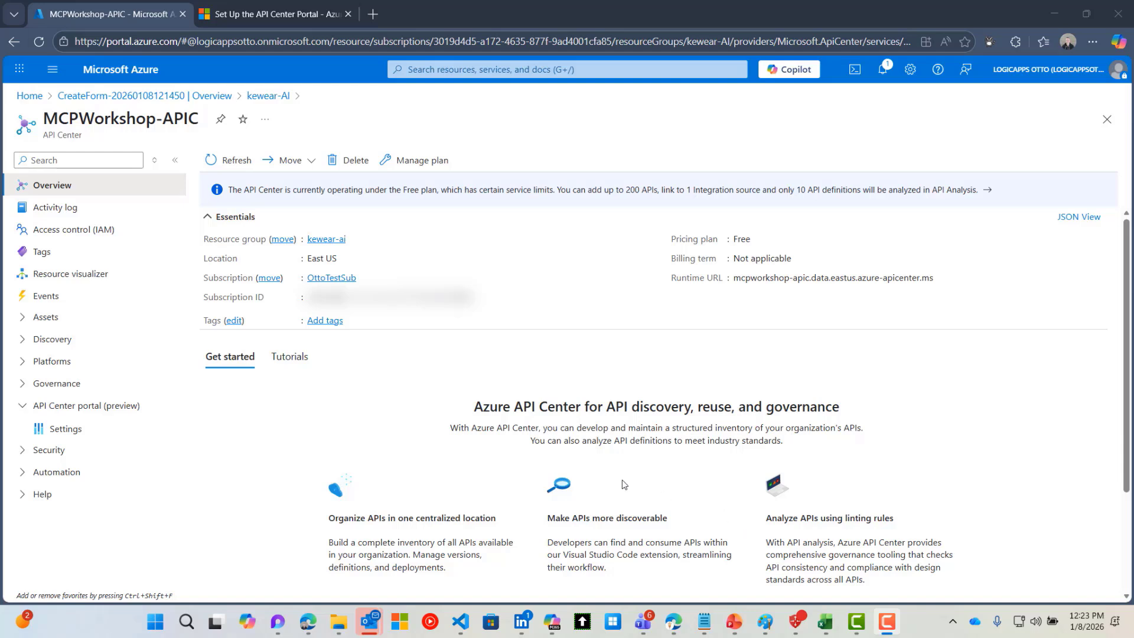
Set up Microsoft Entra ID sign-in in the API Center portal settings and view the published portal
left_click(66, 435)
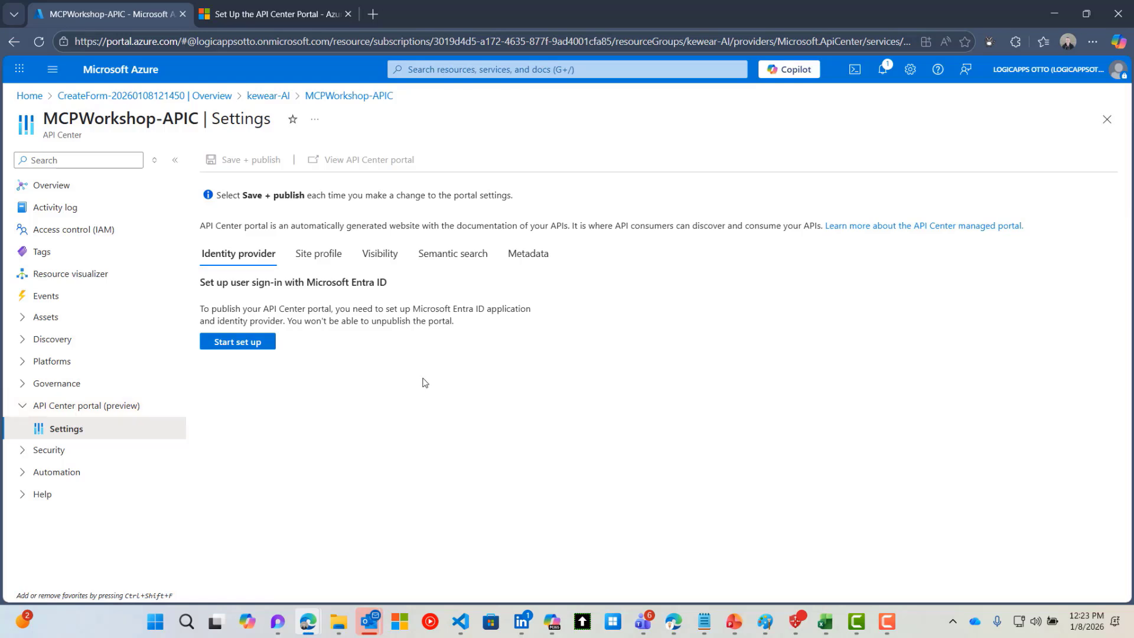
left_click(237, 347)
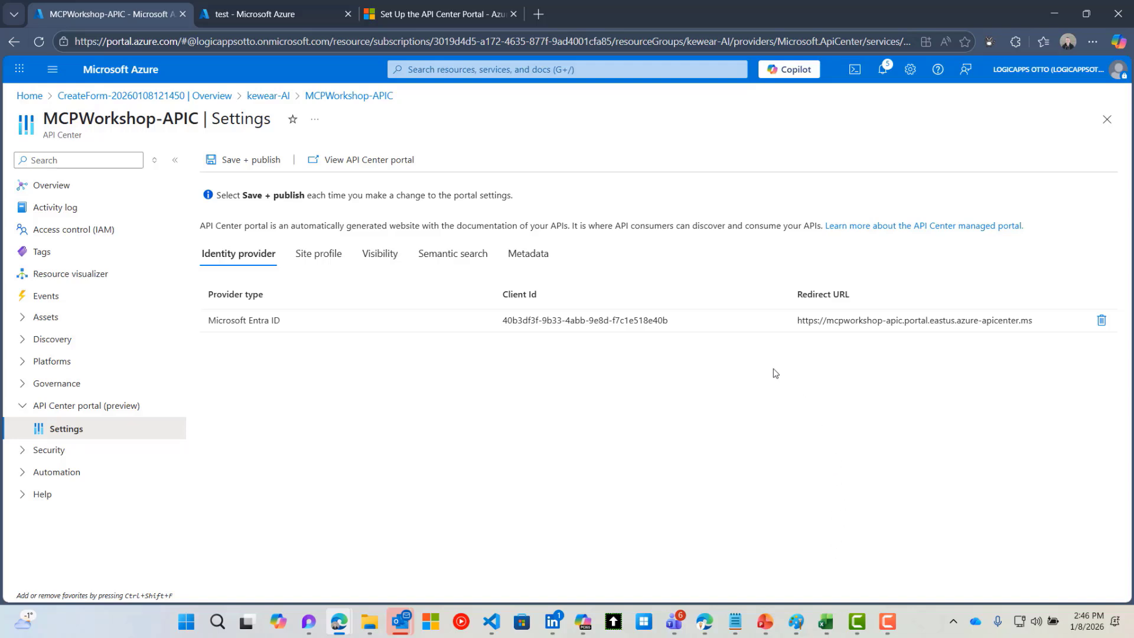
left_click(373, 167)
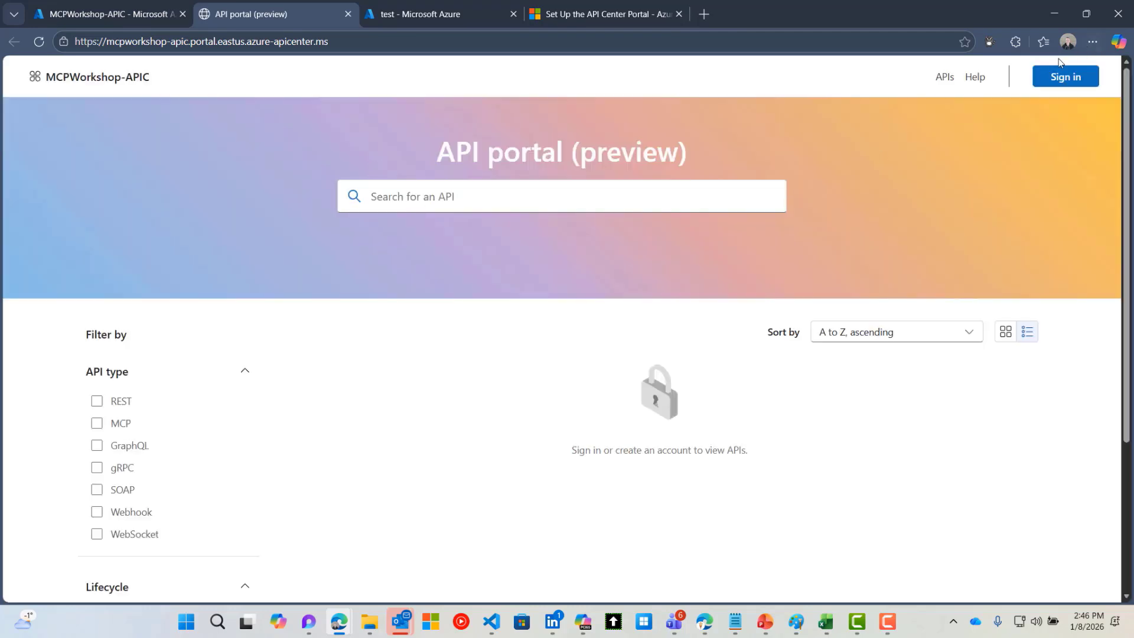
Sign in to the API portal with the work account and get the access-denied message
left_click(1066, 77)
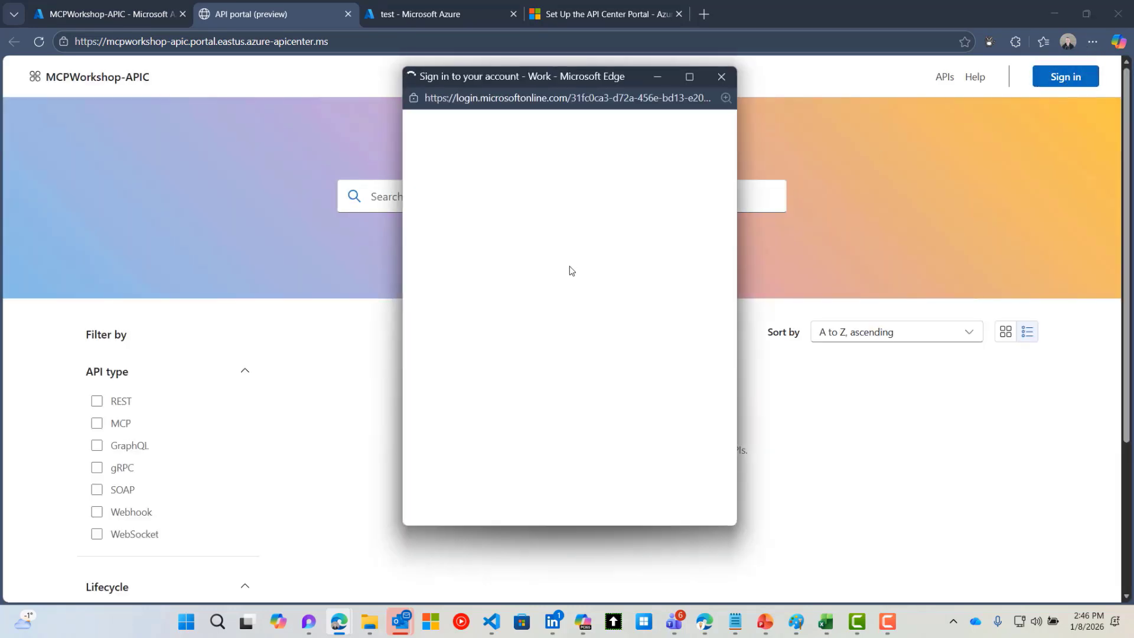
left_click(569, 267)
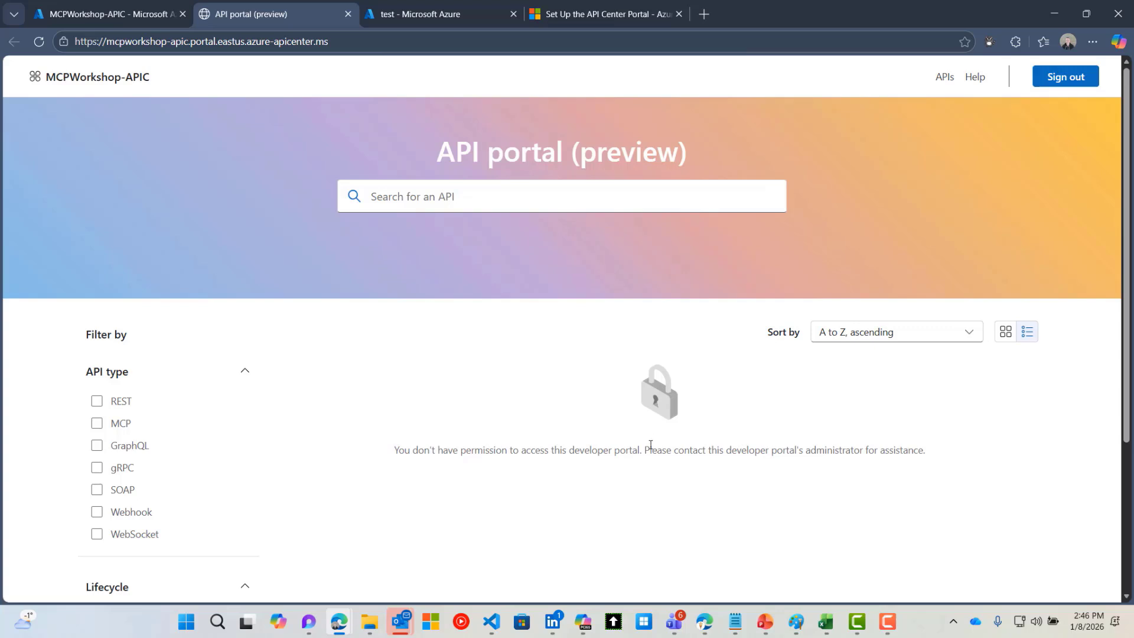
left_click(600, 12)
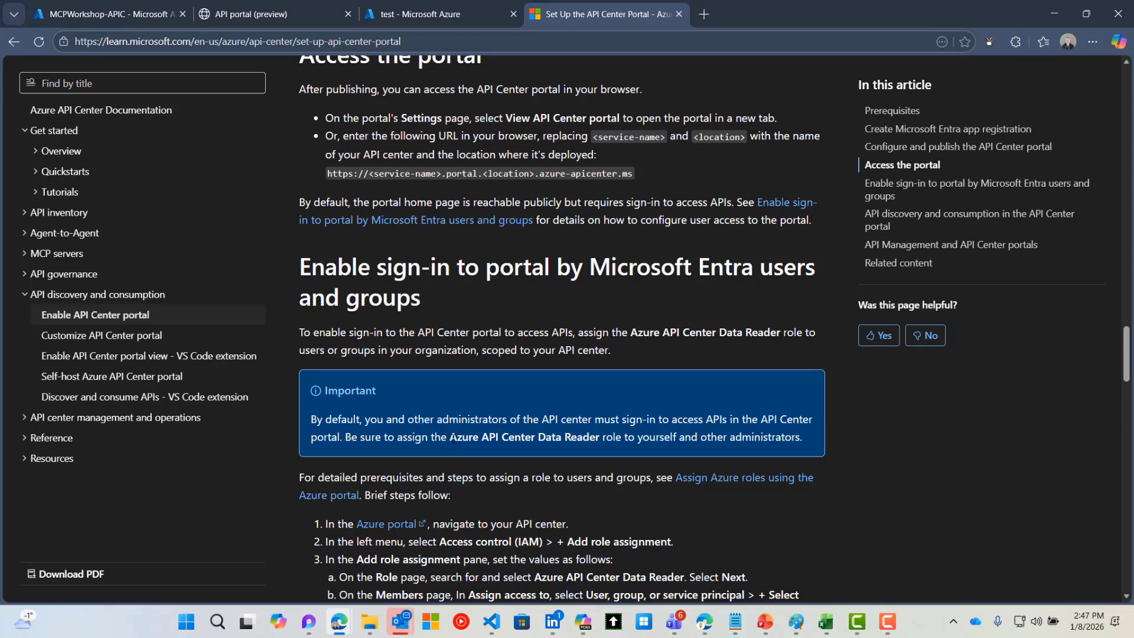
Highlight the Azure API Center Data Reader role the setup article says is required
left_click_drag(450, 438, 598, 438)
key("ctrl+c")
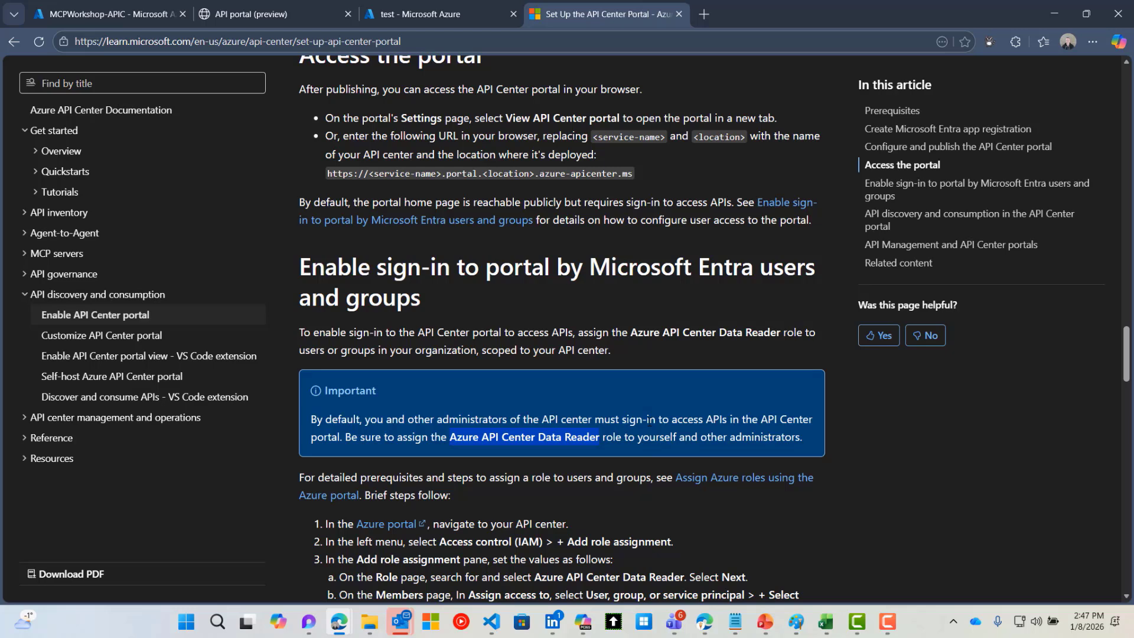
Through Access control (IAM), assign the Azure API Center Data Reader role to the guest user
left_click(109, 14)
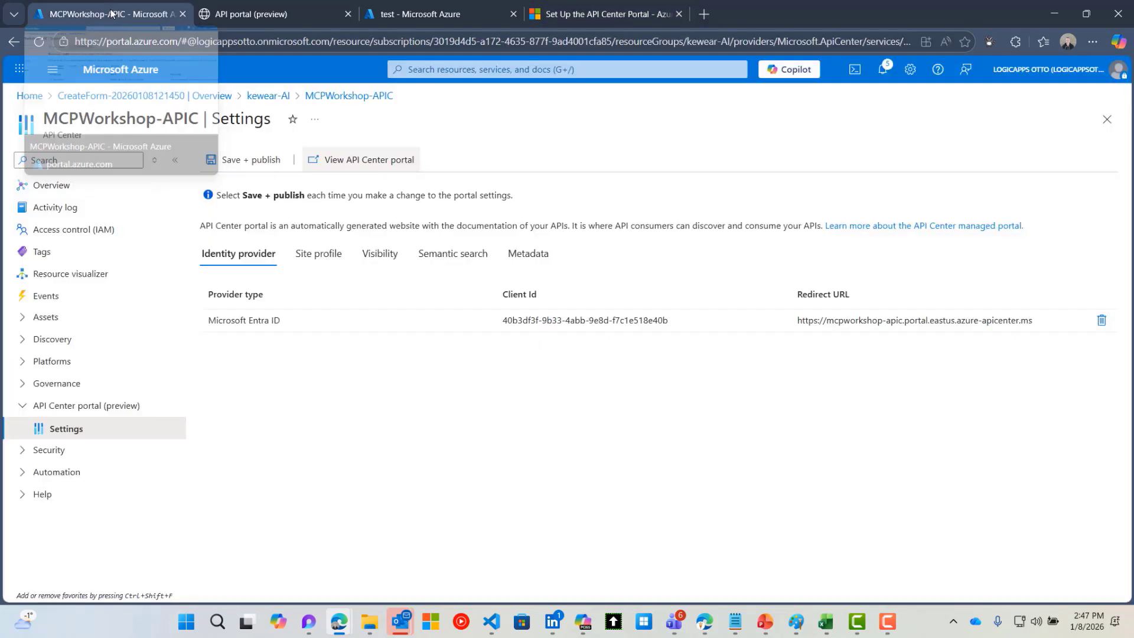
left_click(65, 230)
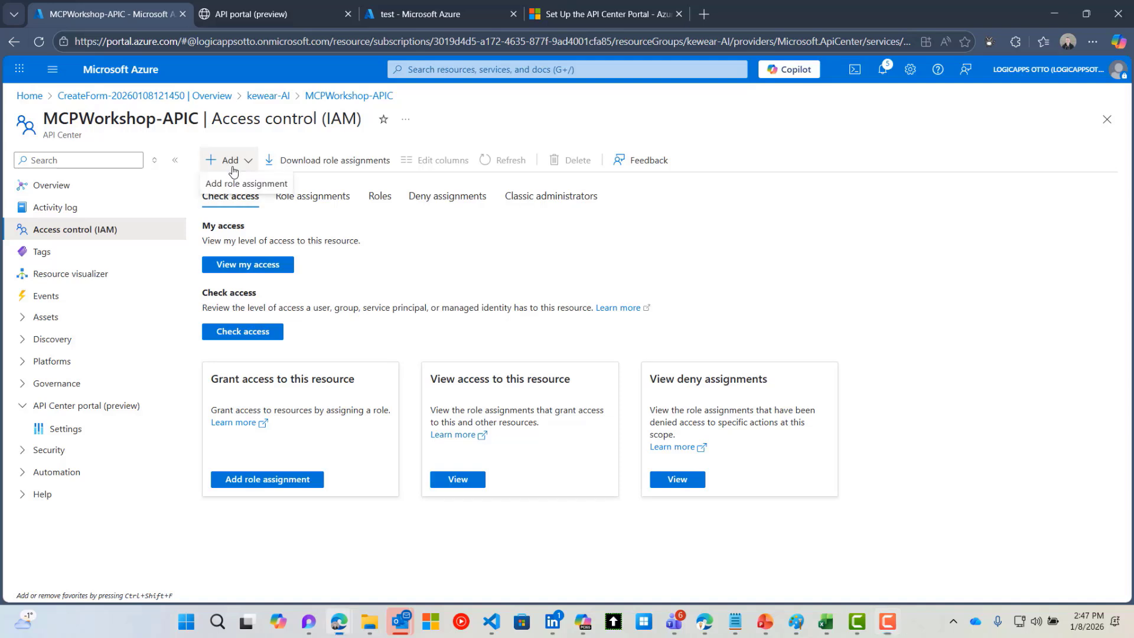
left_click(235, 184)
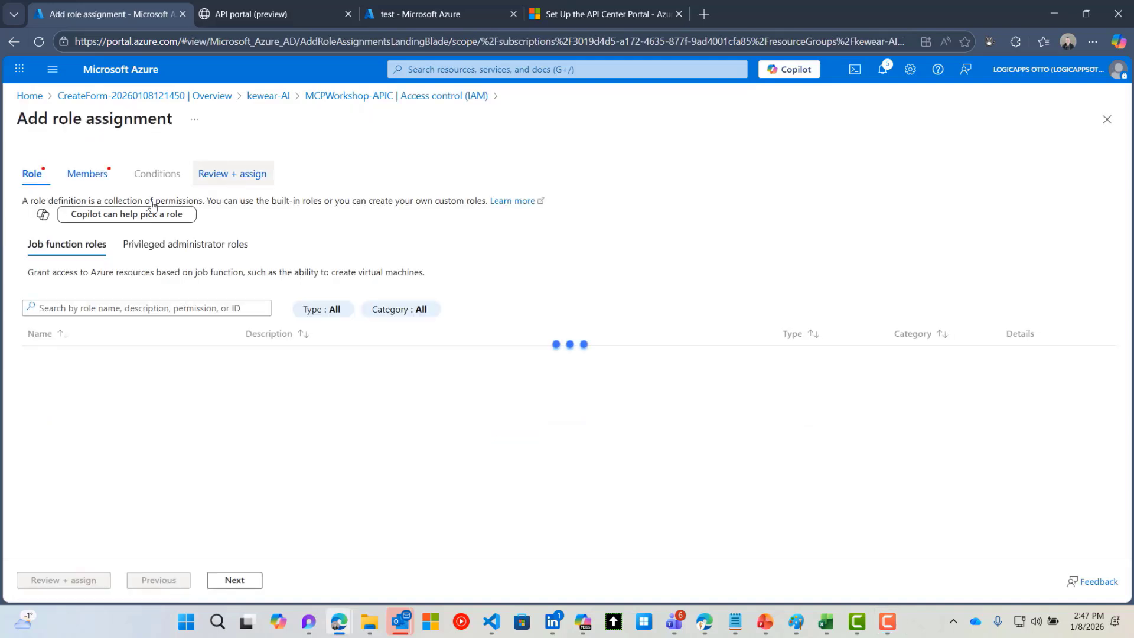
left_click(70, 307)
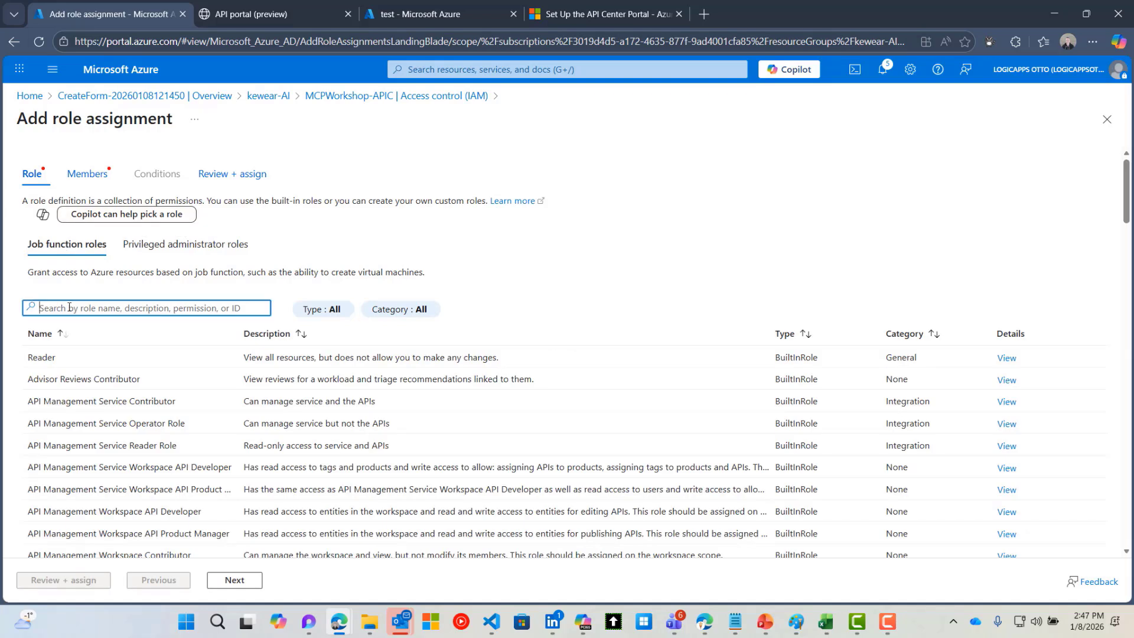
key("ctrl+v")
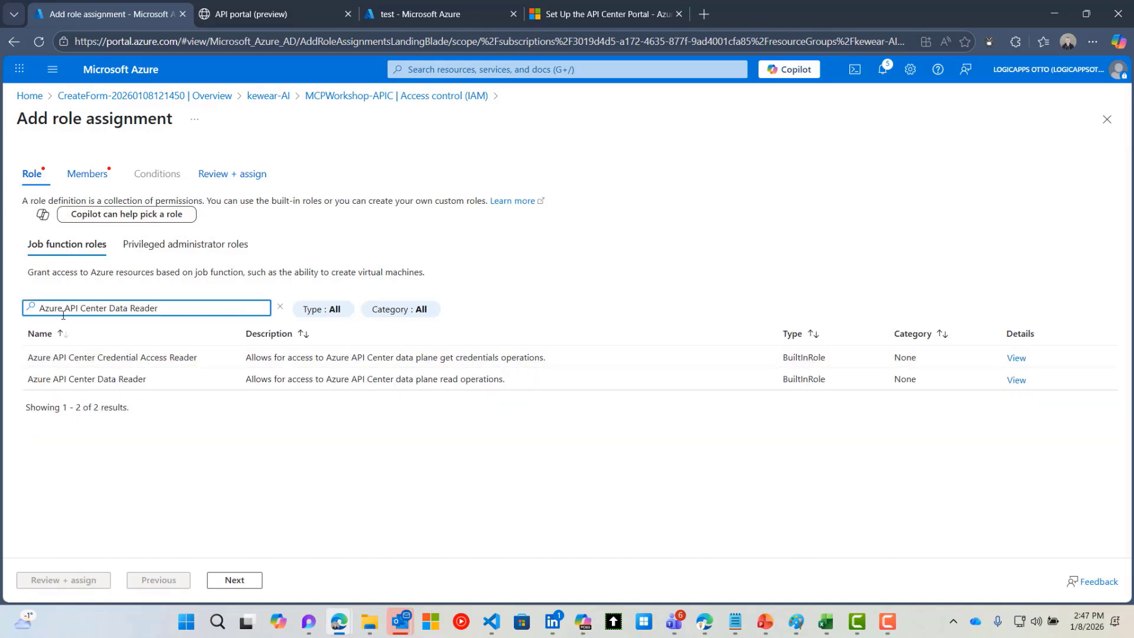
left_click(84, 381)
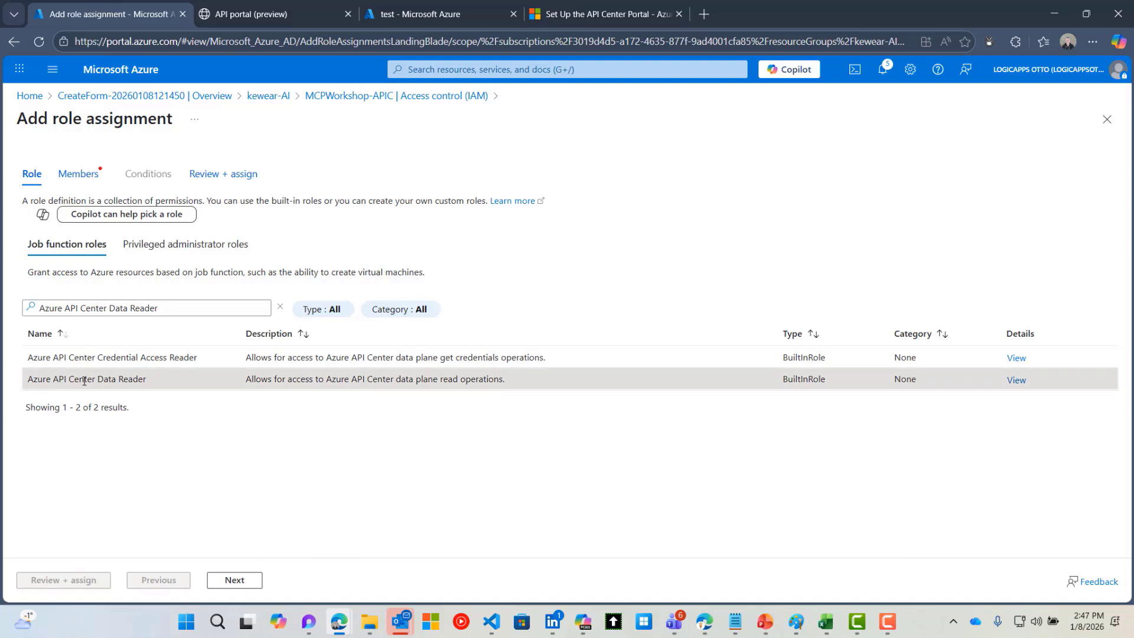
left_click(233, 579)
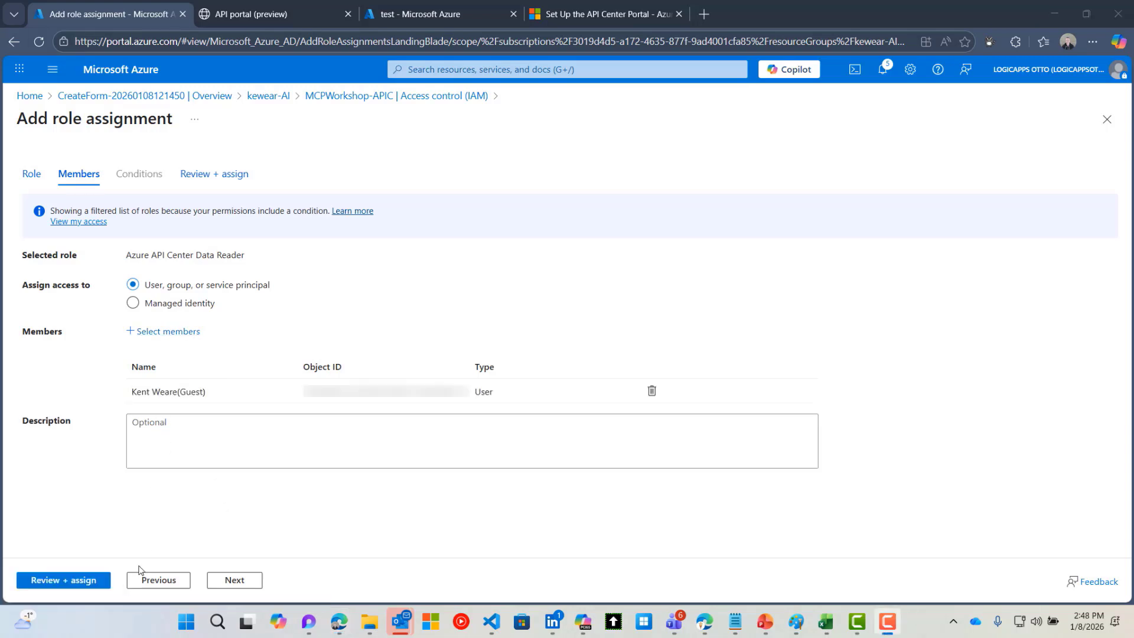
left_click(87, 583)
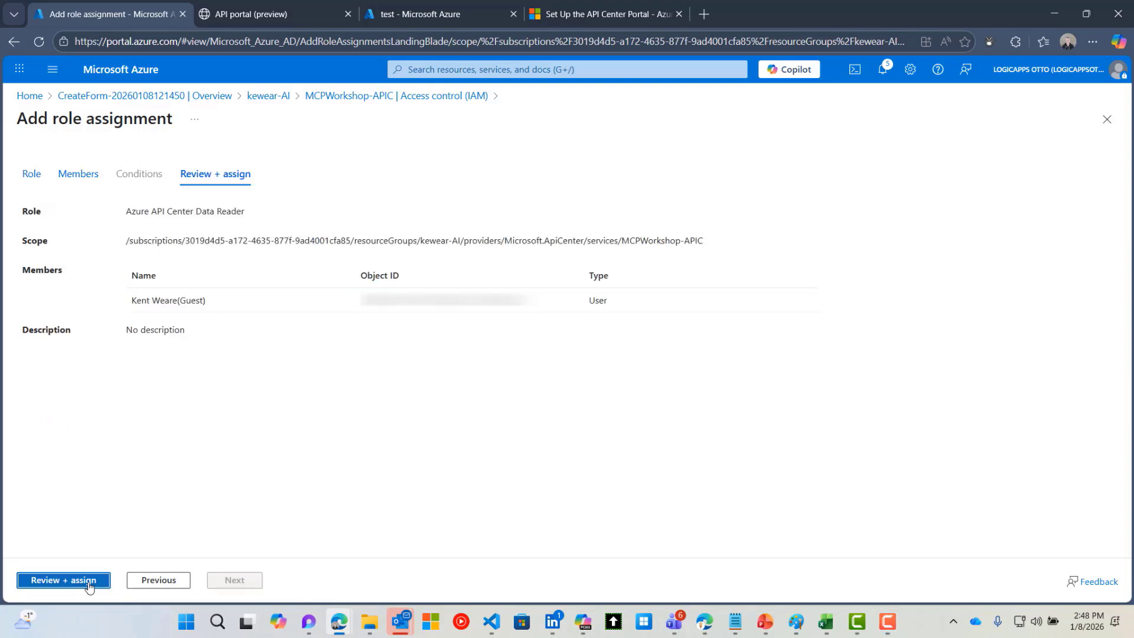
left_click(87, 581)
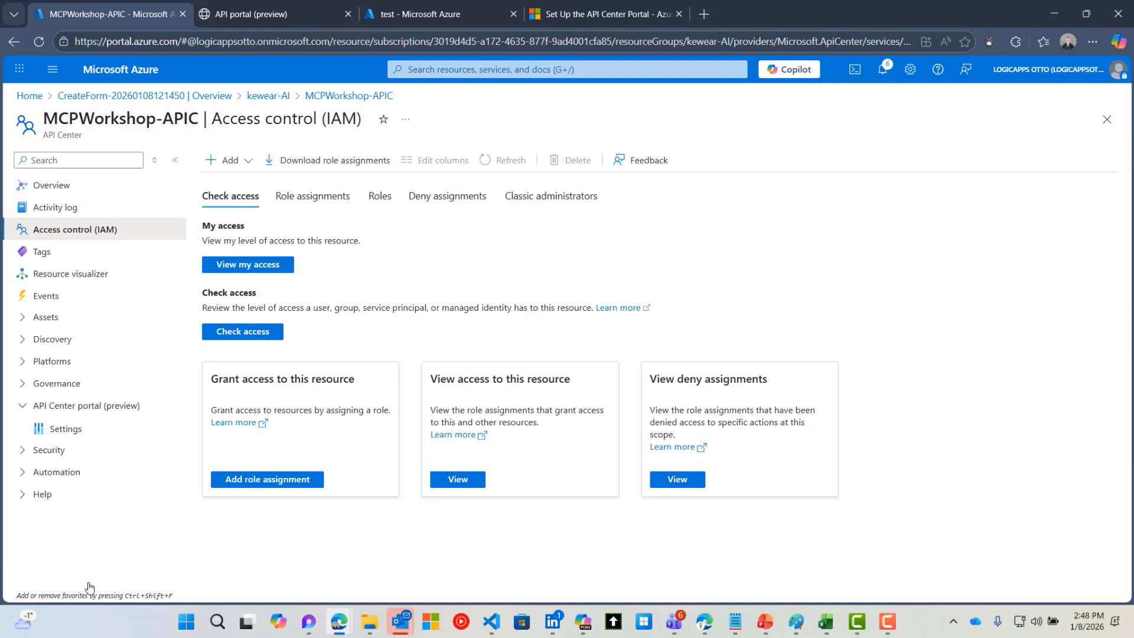
Reload the API portal (preview) tab so it shows the Swagger Petstore API
left_click(247, 17)
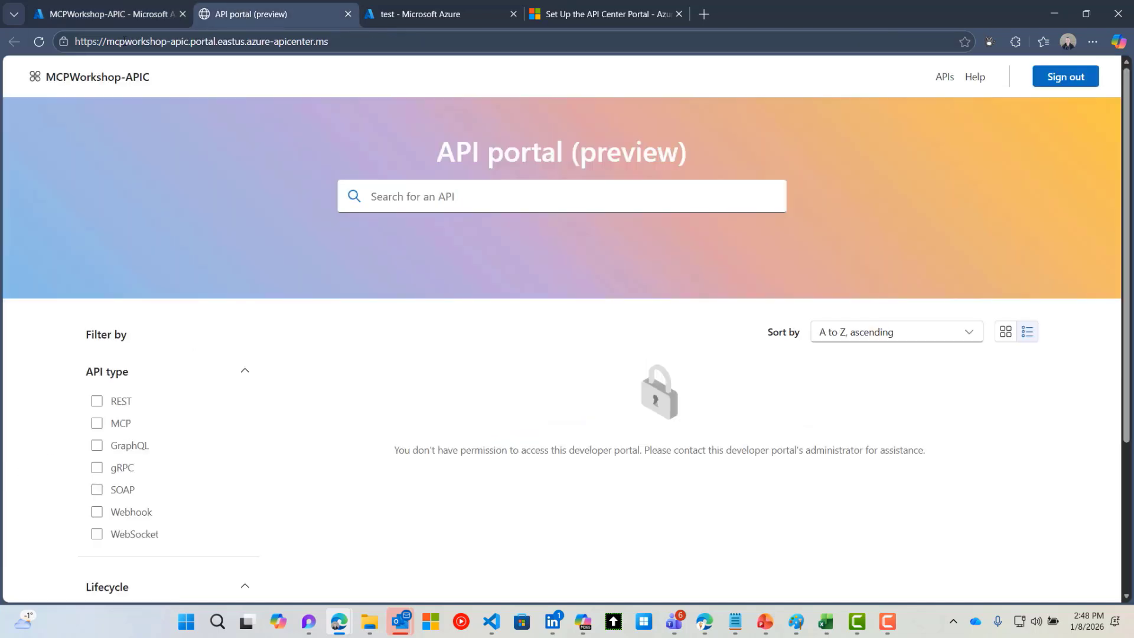
left_click(44, 41)
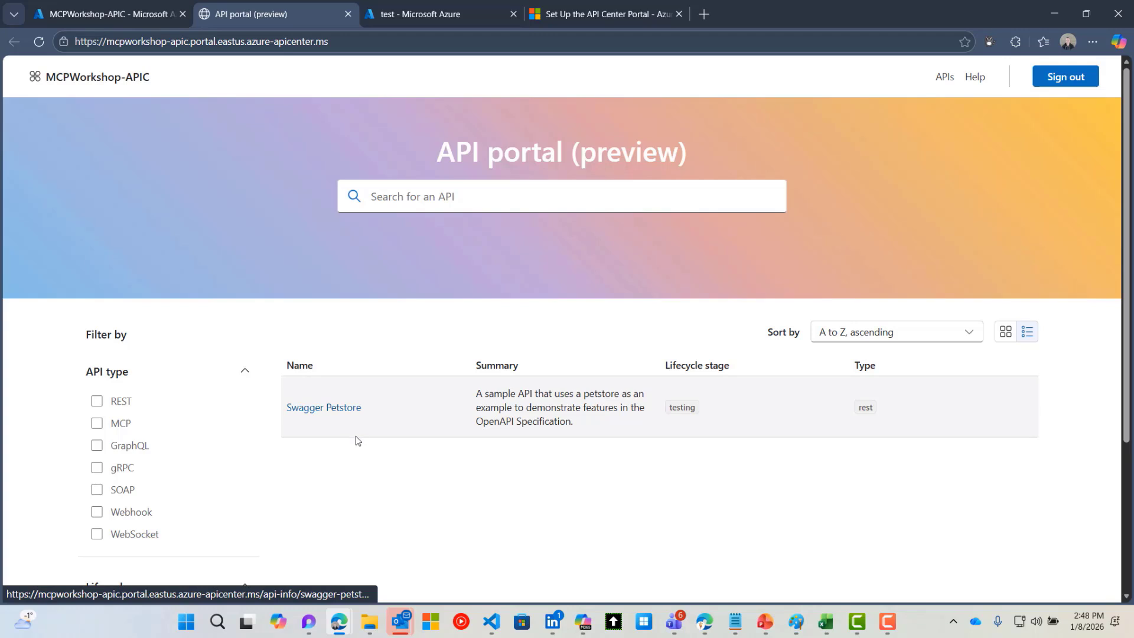
scroll(356, 438, "down", 1)
scroll(356, 448, "up", 1)
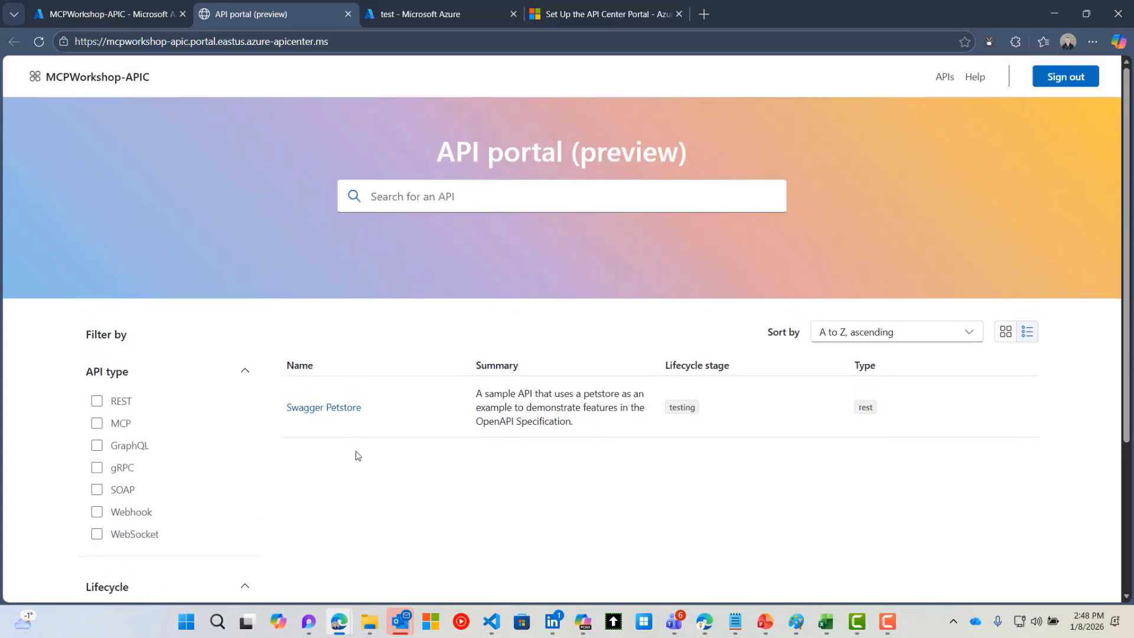
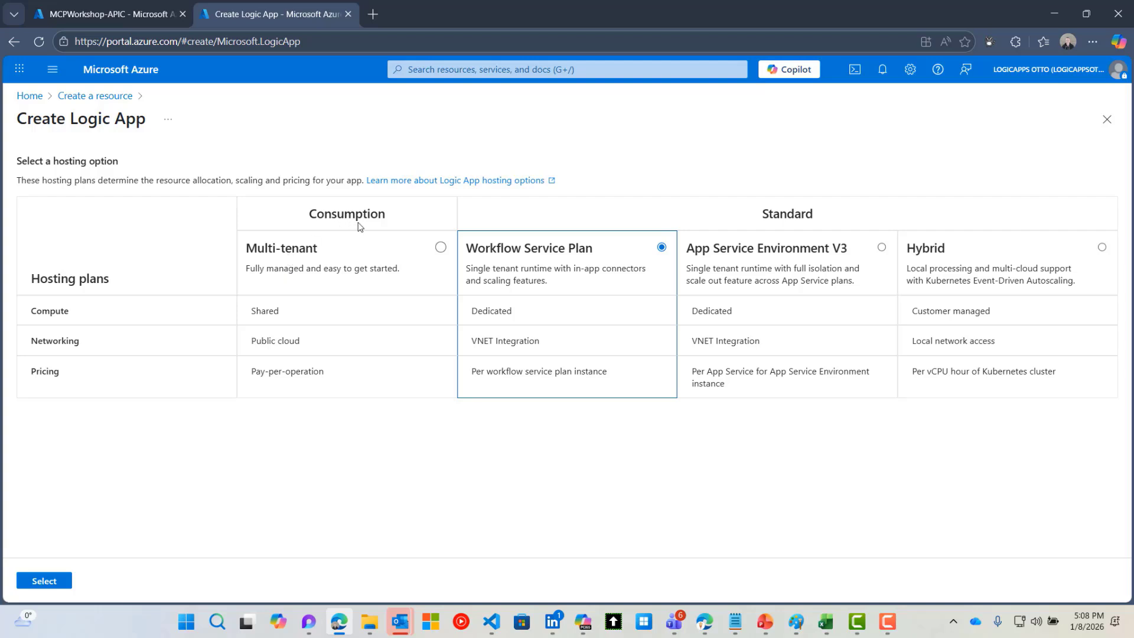
Create the Workflow Service Plan logic app MCPServerLA in kewear-AI, West US 3, via Review + create
left_click(46, 586)
left_click(270, 337)
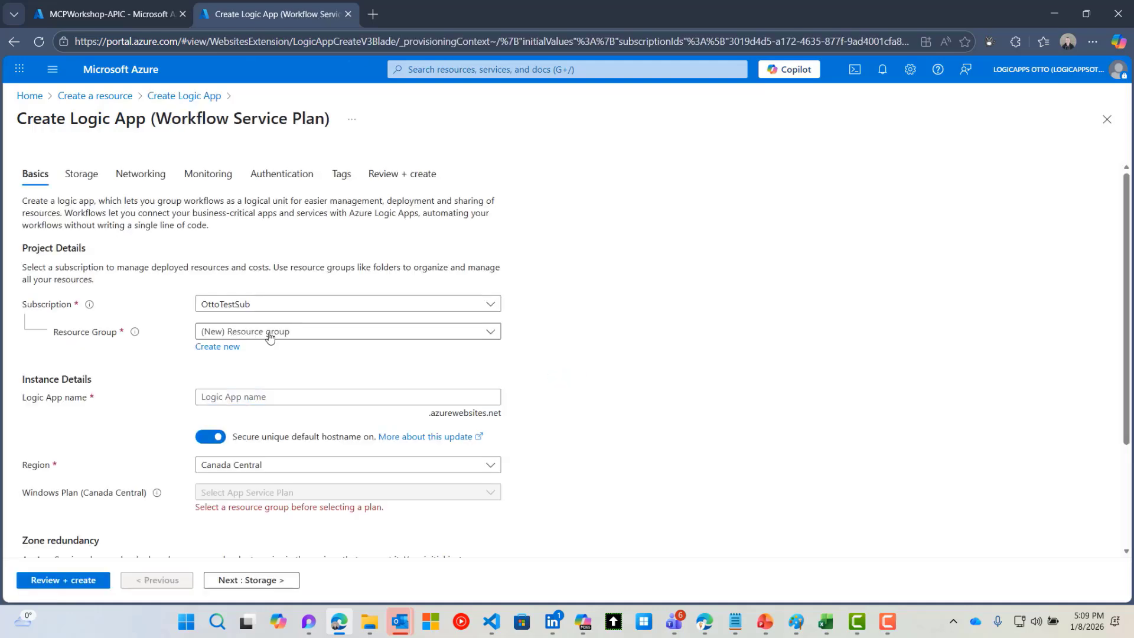
left_click(253, 443)
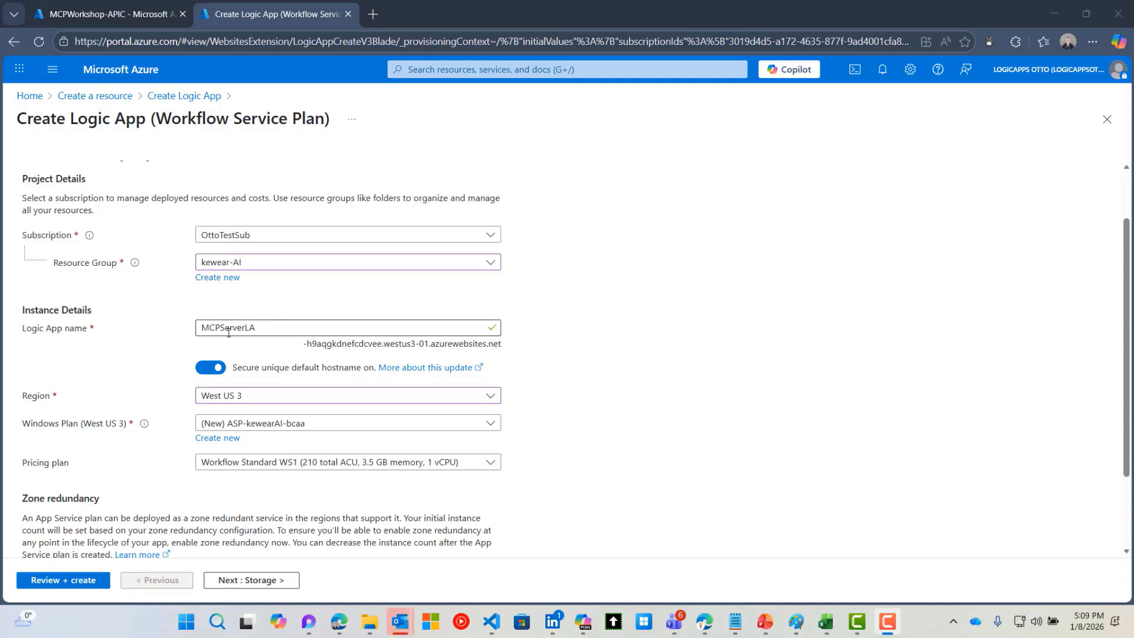
scroll(309, 406, "down", 1)
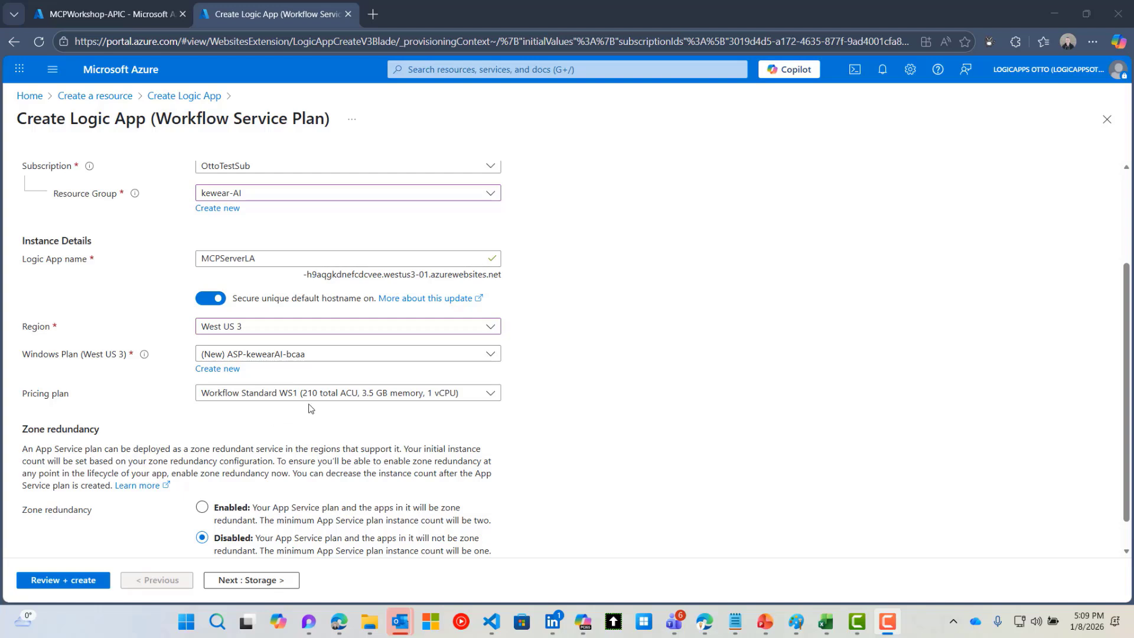
scroll(332, 379, "down", 1)
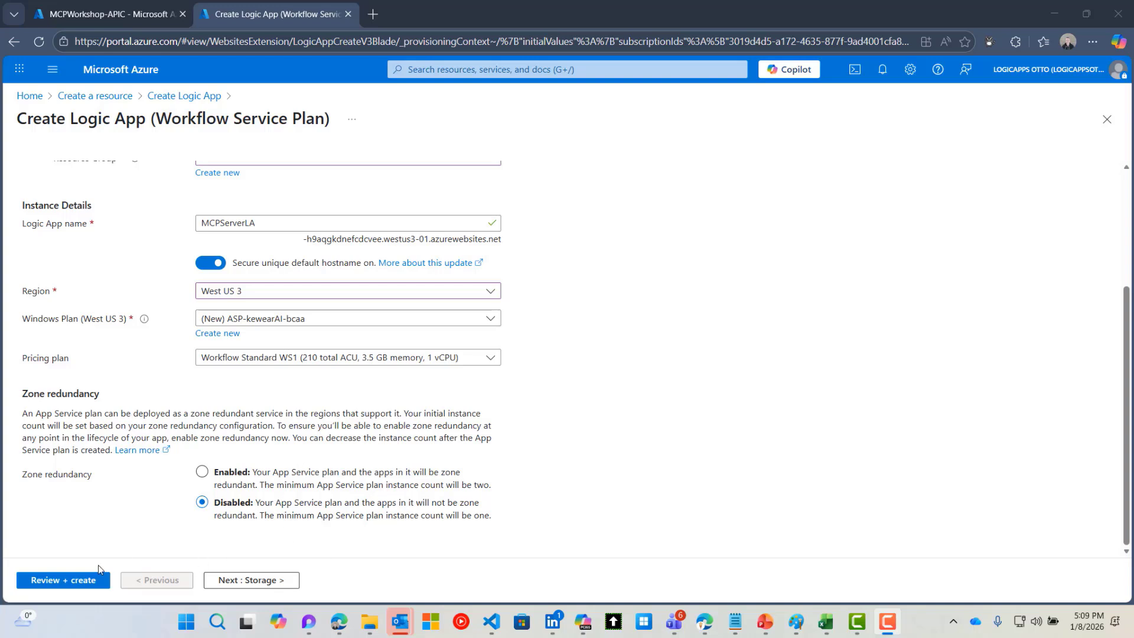
left_click(82, 583)
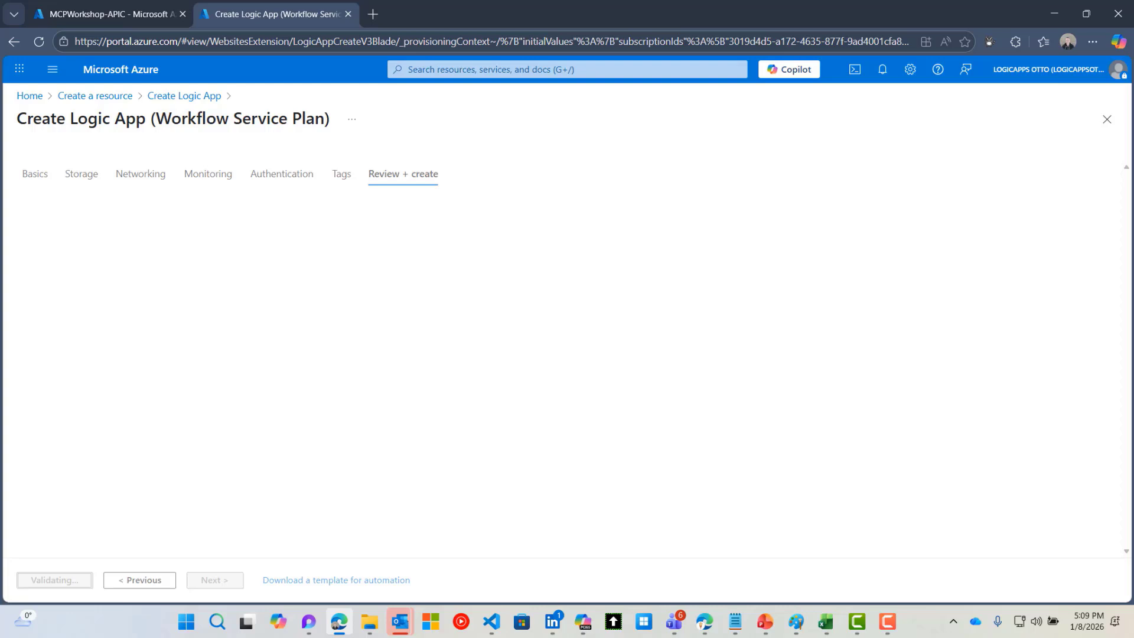
scroll(665, 324, "down", 5)
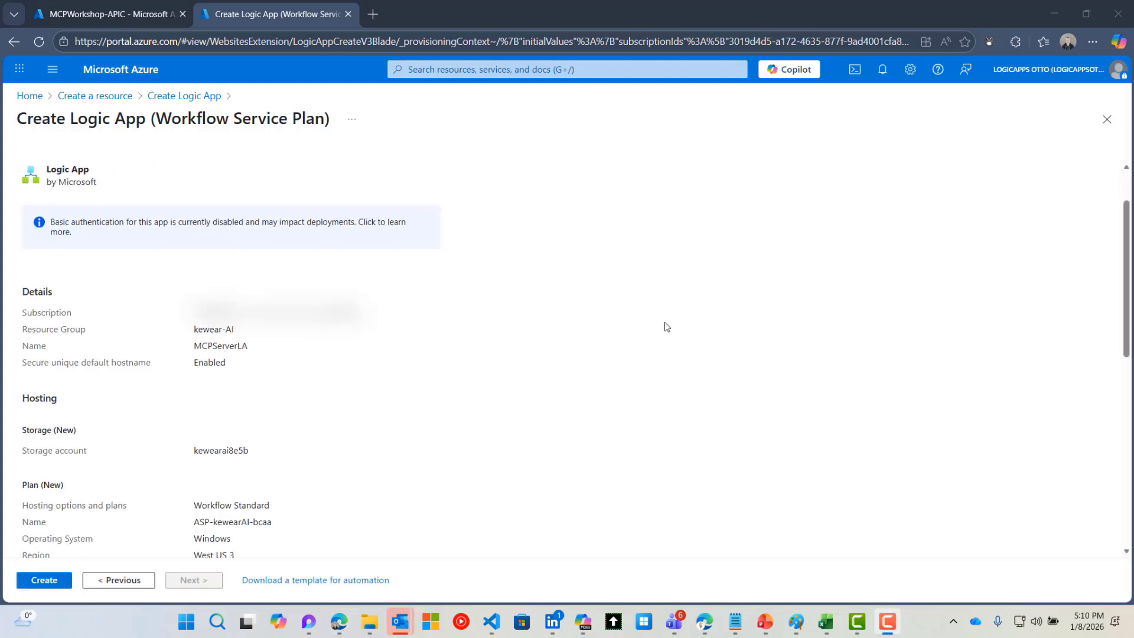
left_click(42, 578)
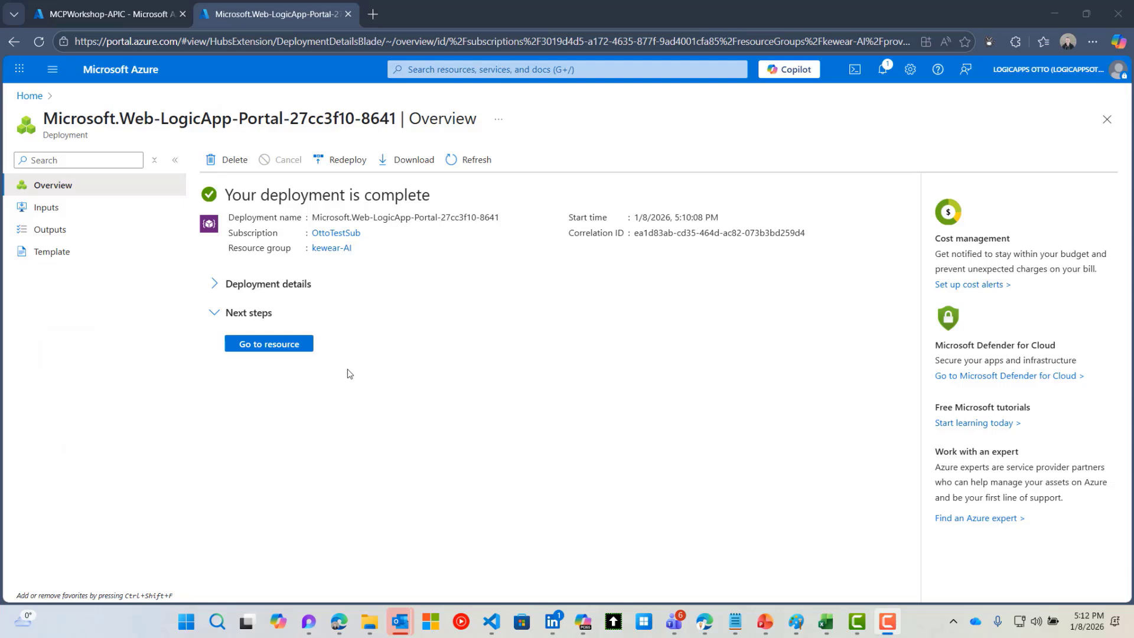
Go to MCPServerLA and refresh its Workflows list, which shows no workflows yet
left_click(290, 345)
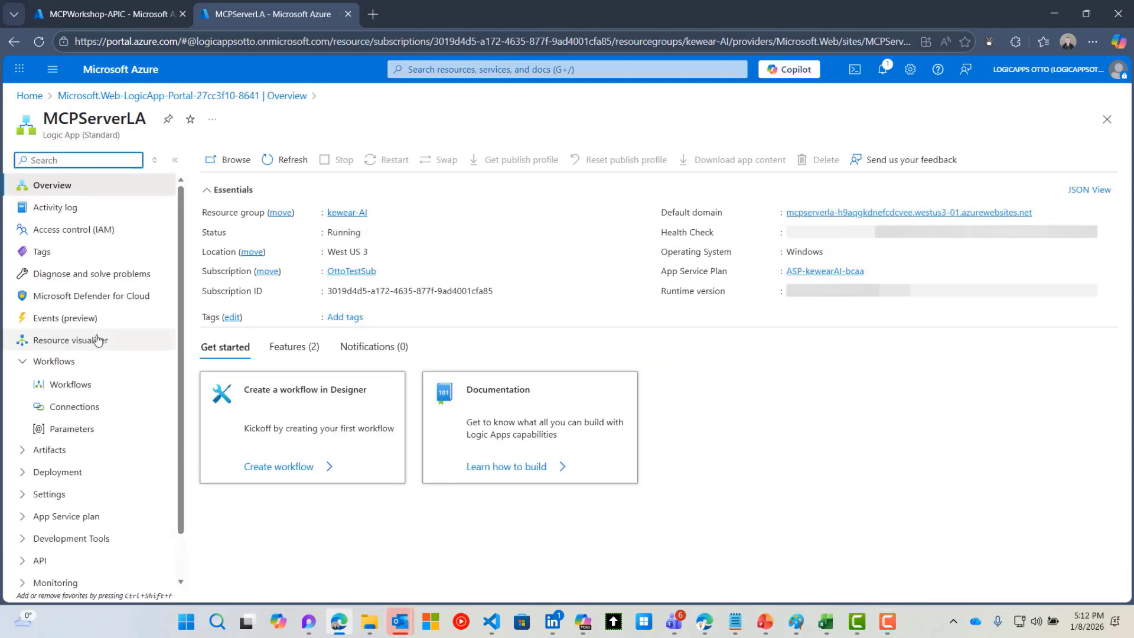
left_click(59, 385)
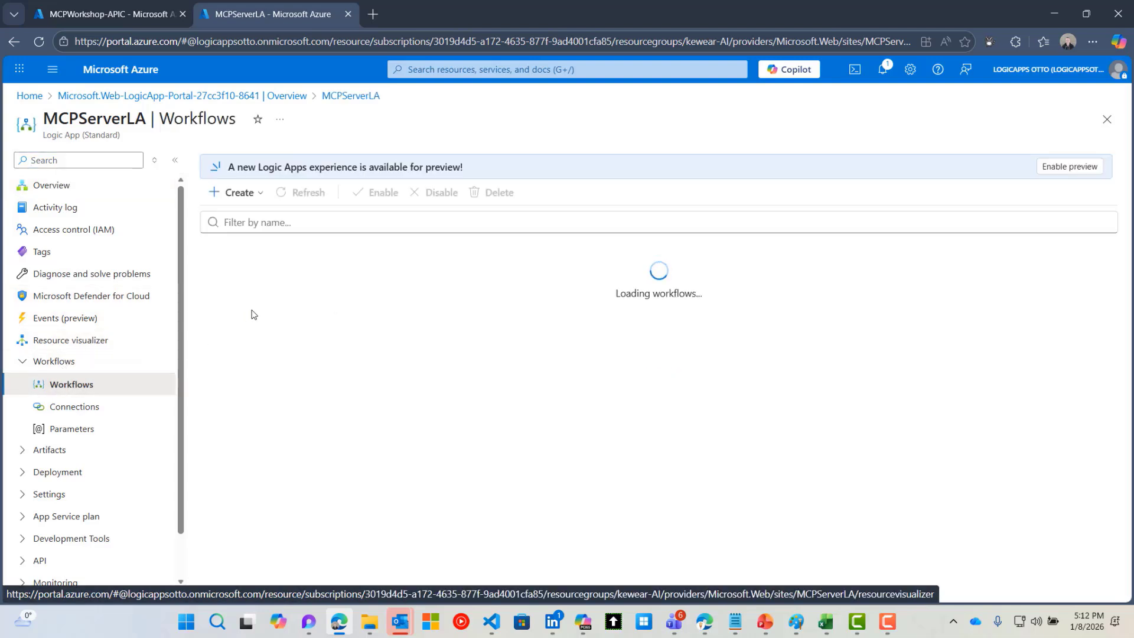
left_click(312, 193)
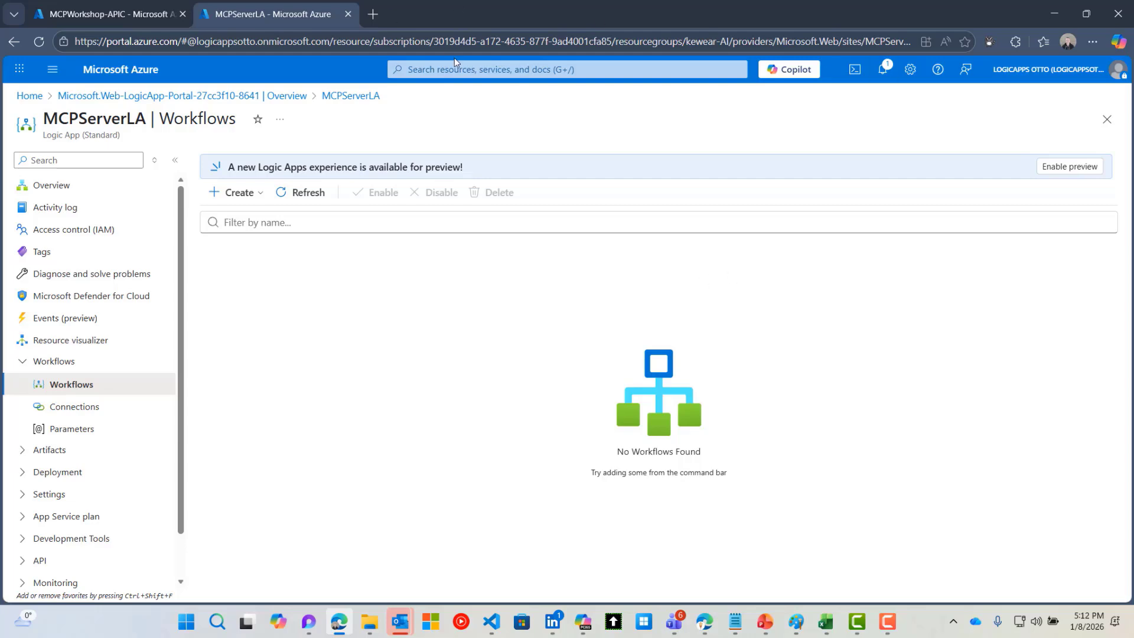
On the MCPWorkshop-APIC page, register an MCP server on MCPServerLA named MCPWorkshopSaleforce with a sales description
left_click(137, 17)
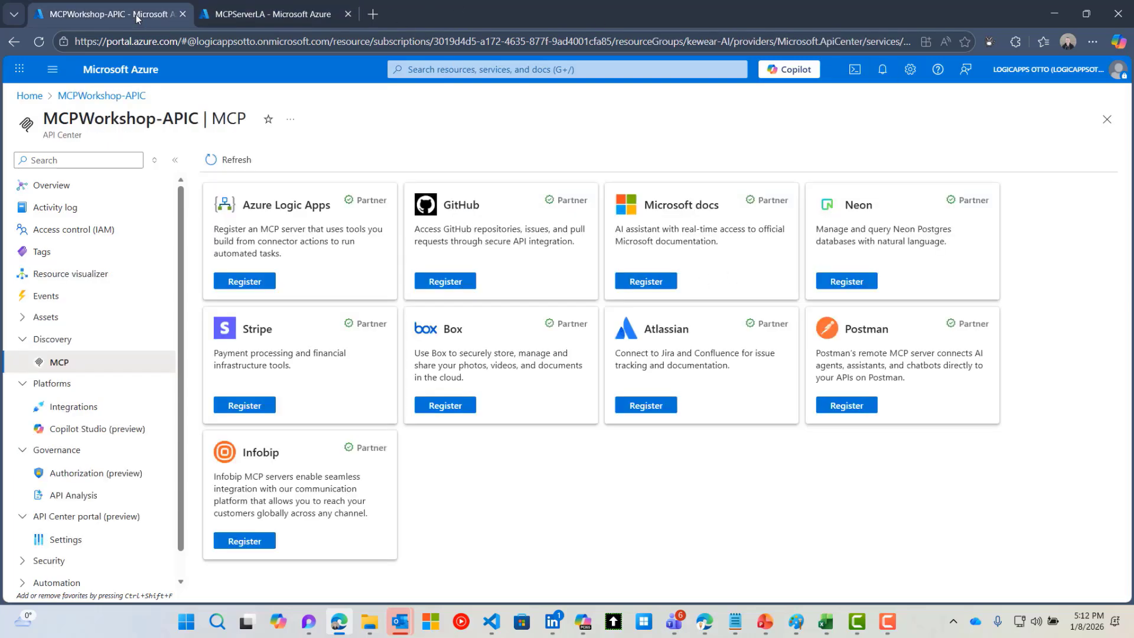
left_click(241, 282)
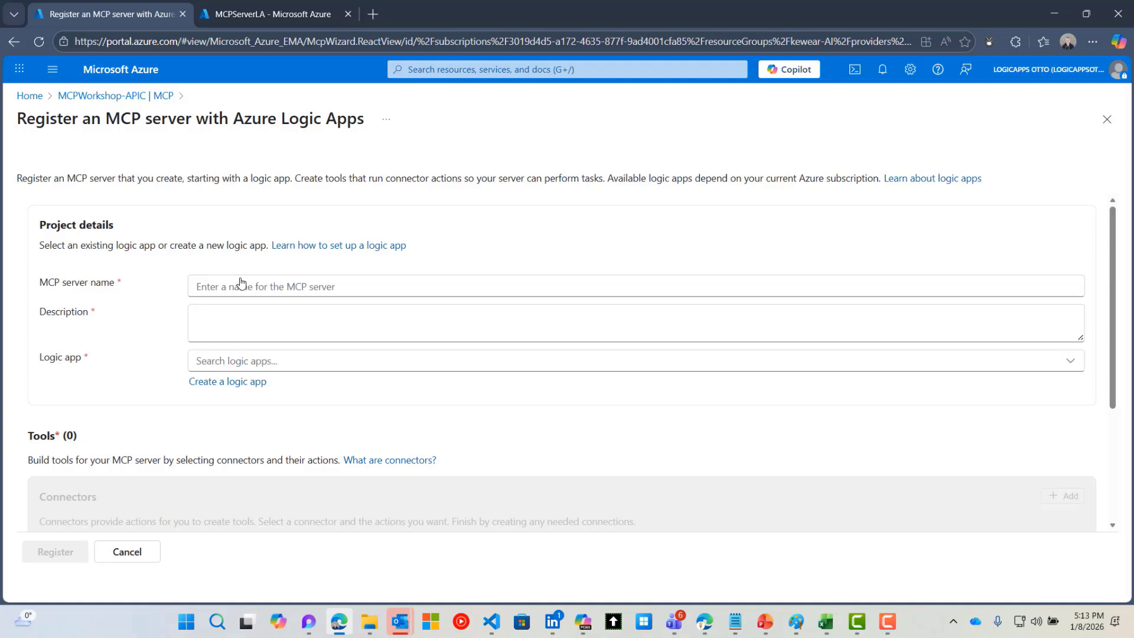
left_click(258, 360)
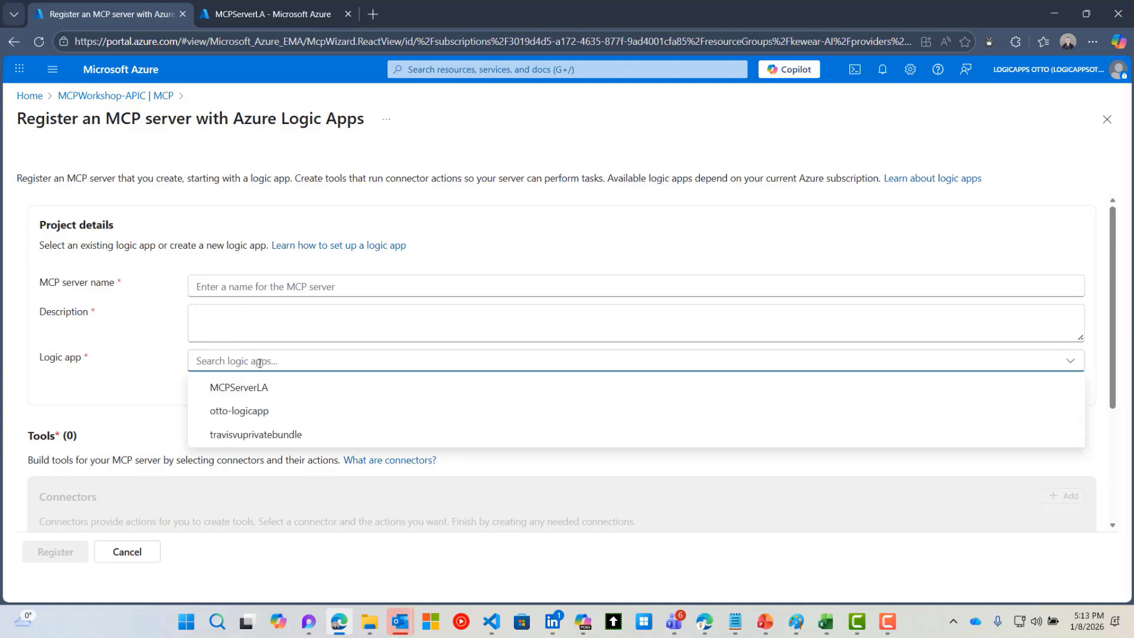
left_click(242, 387)
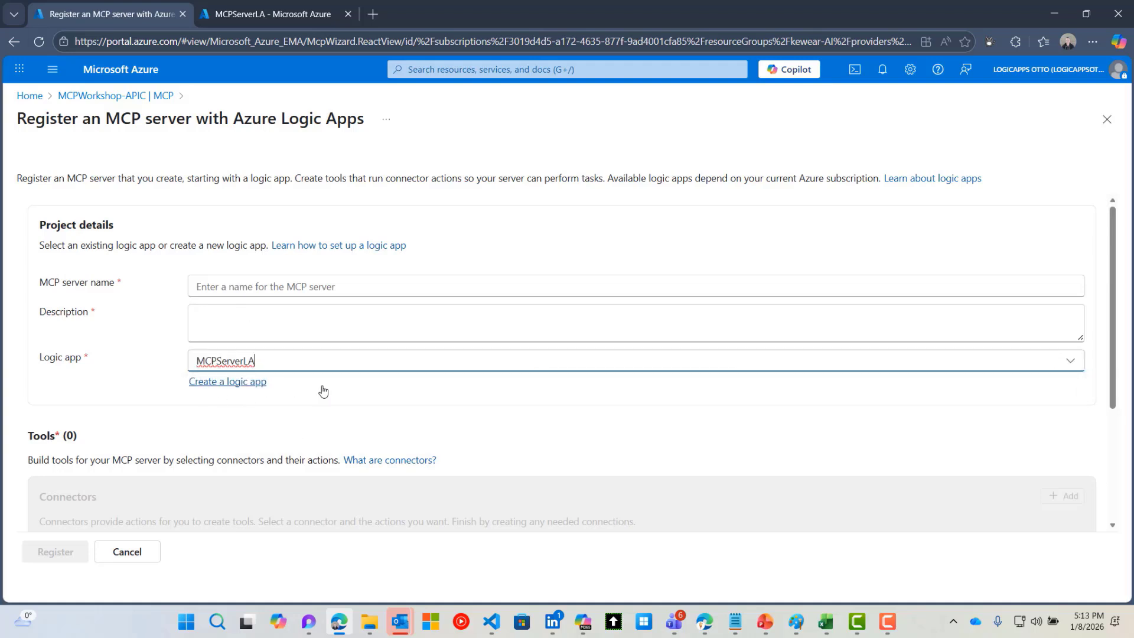
left_click(236, 285)
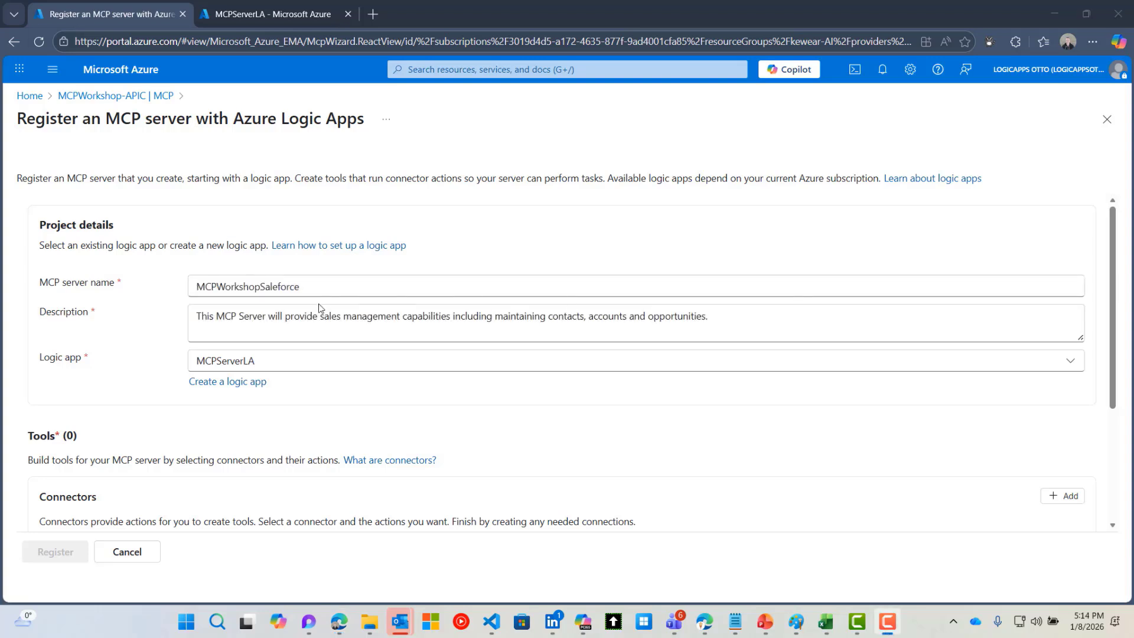
scroll(335, 351, "down", 3)
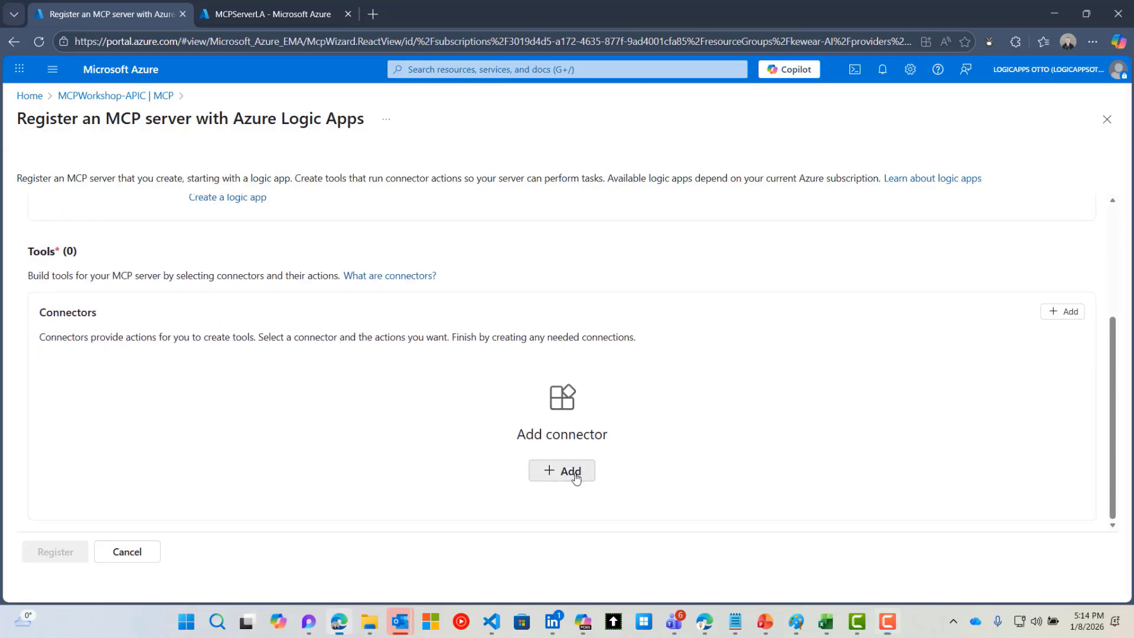
Add a connector by searching 'sales' and choosing Salesforce
left_click(576, 477)
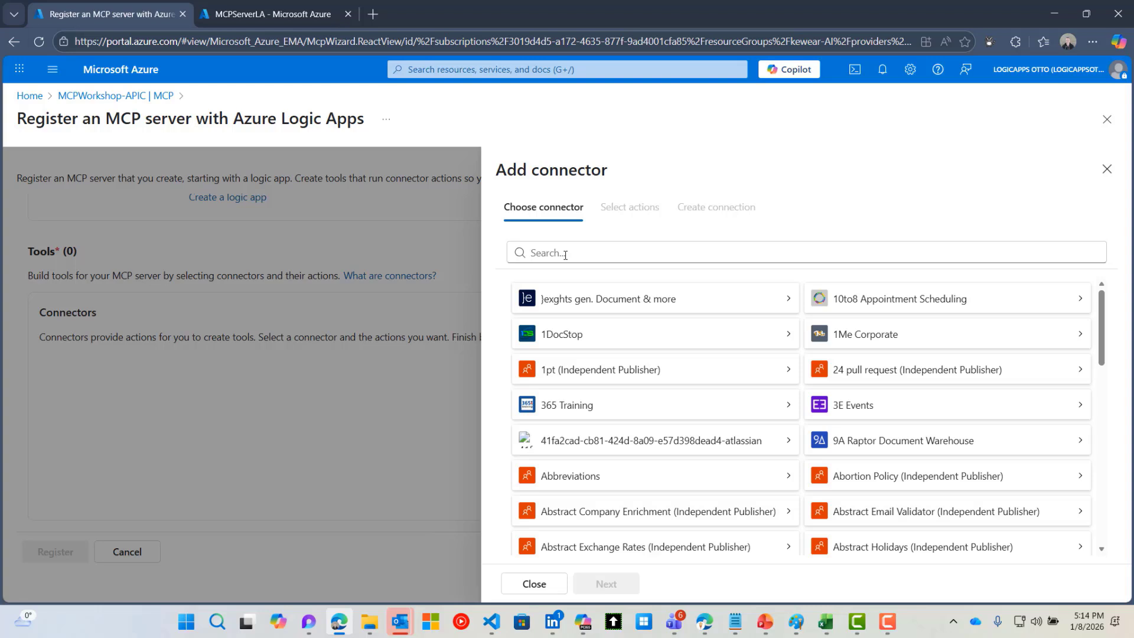
left_click(566, 255)
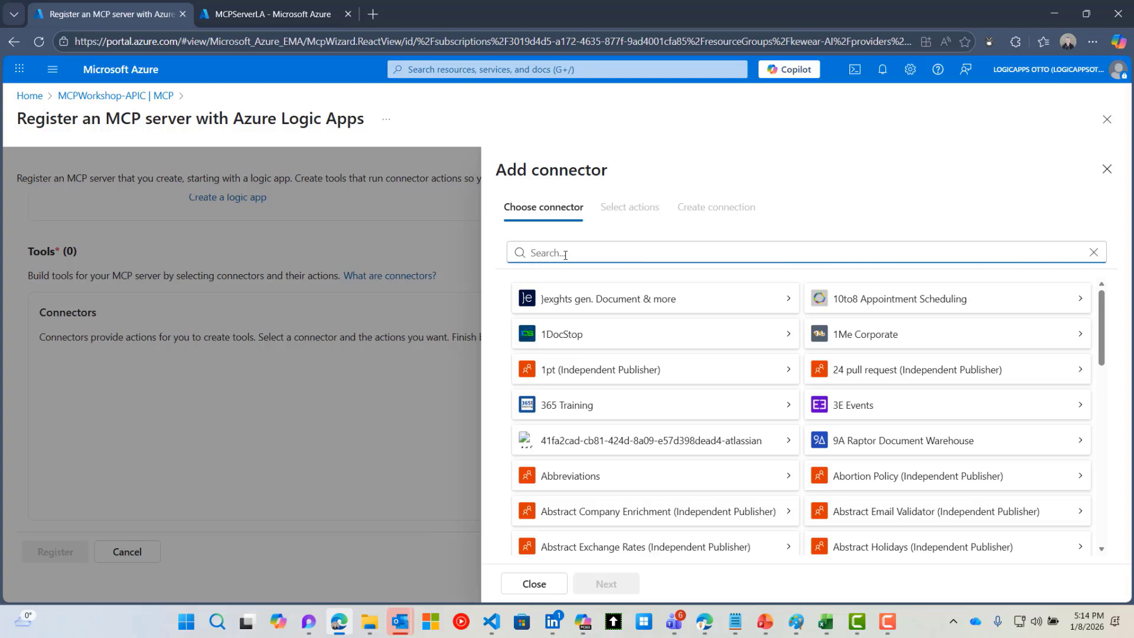
type("sales")
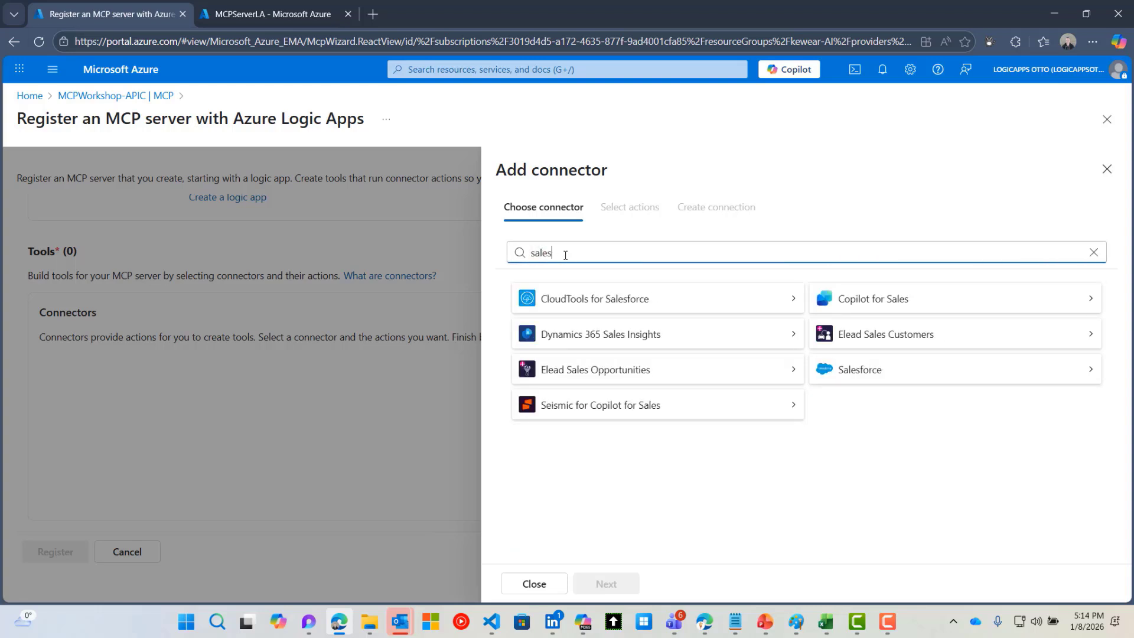
left_click(1033, 371)
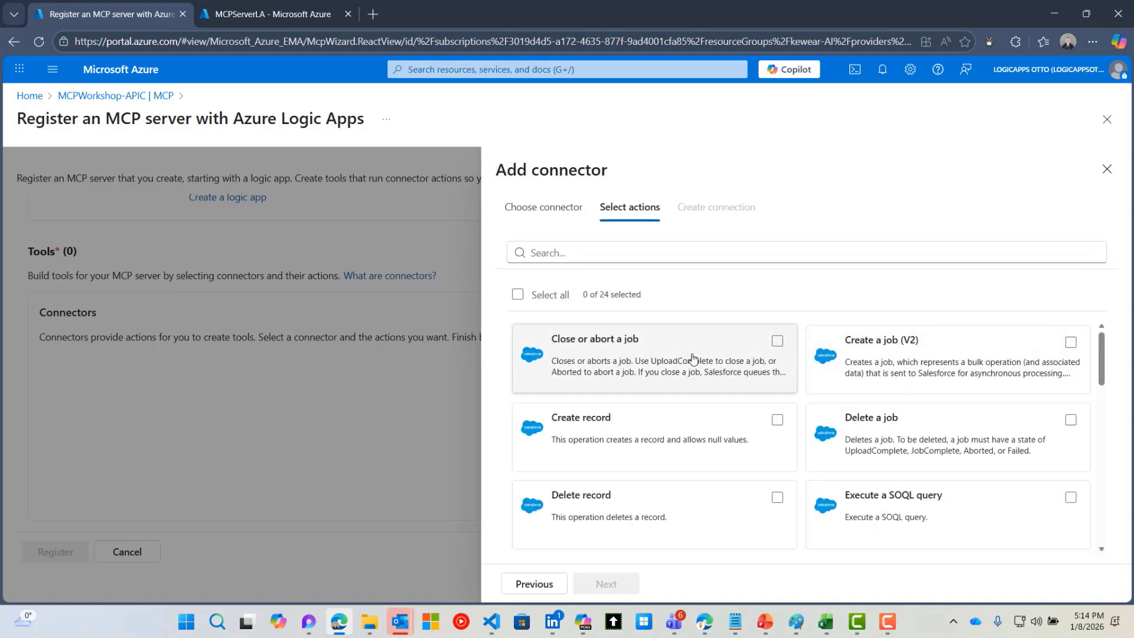
Select Create record, Get Account records, Get Opportunity records and Update record (V3) actions
left_click(777, 421)
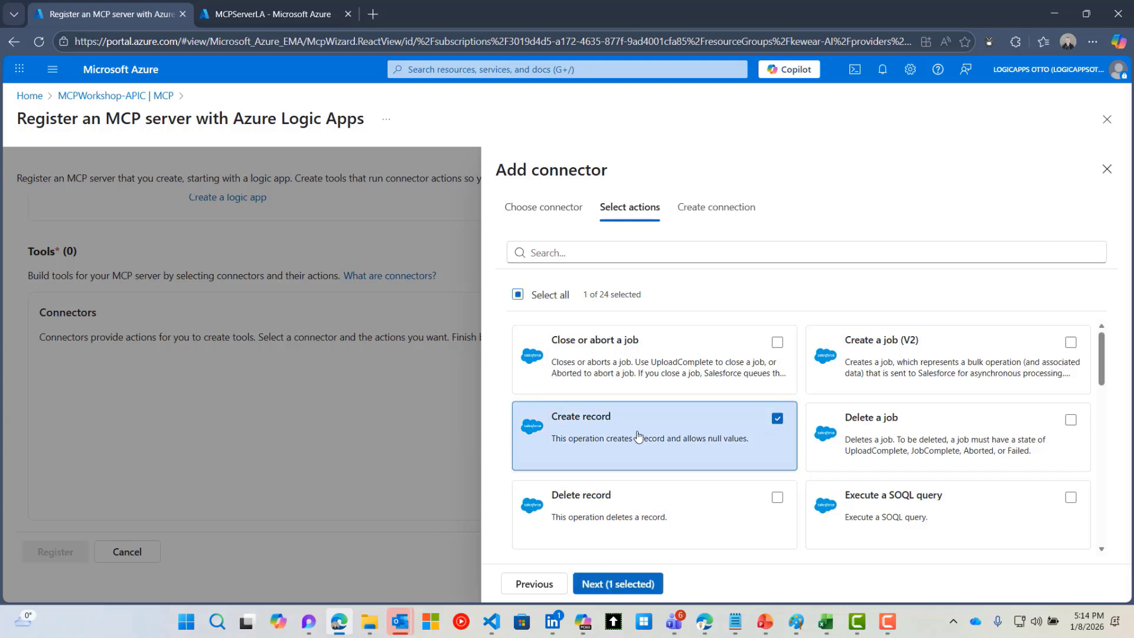
scroll(827, 436, "down", 1)
scroll(826, 436, "down", 1)
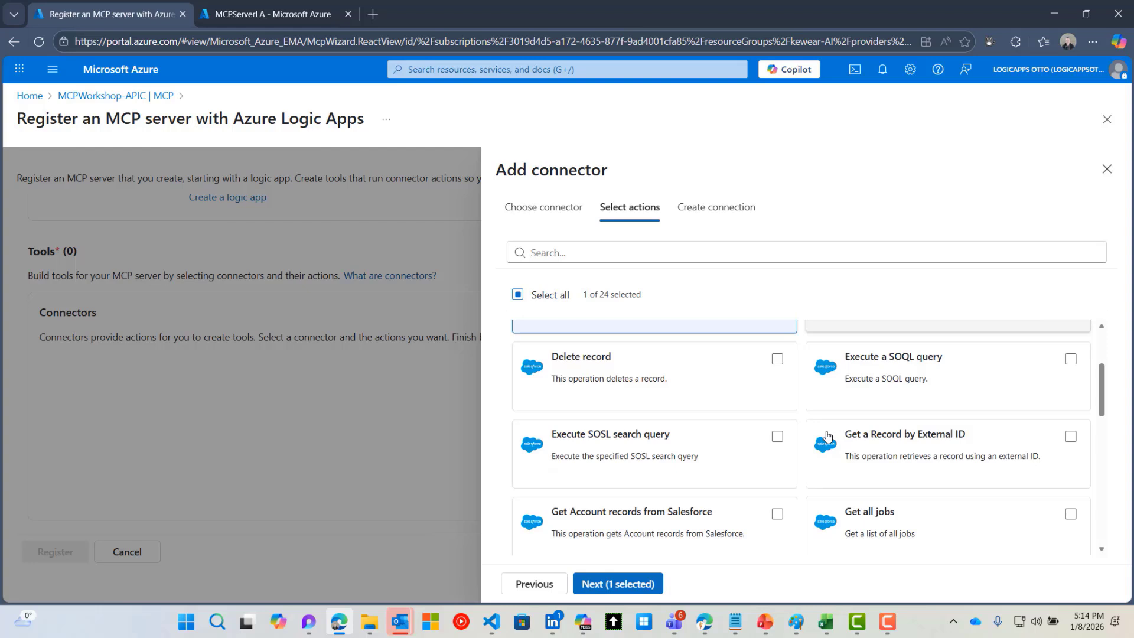
scroll(828, 436, "down", 1)
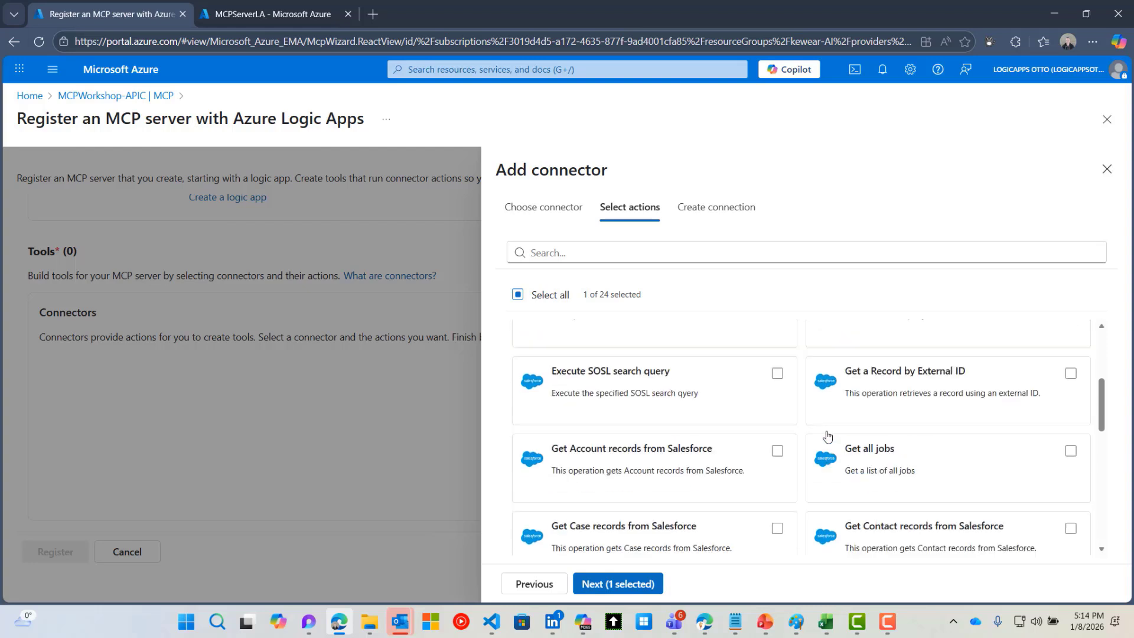
left_click(771, 448)
scroll(856, 463, "down", 1)
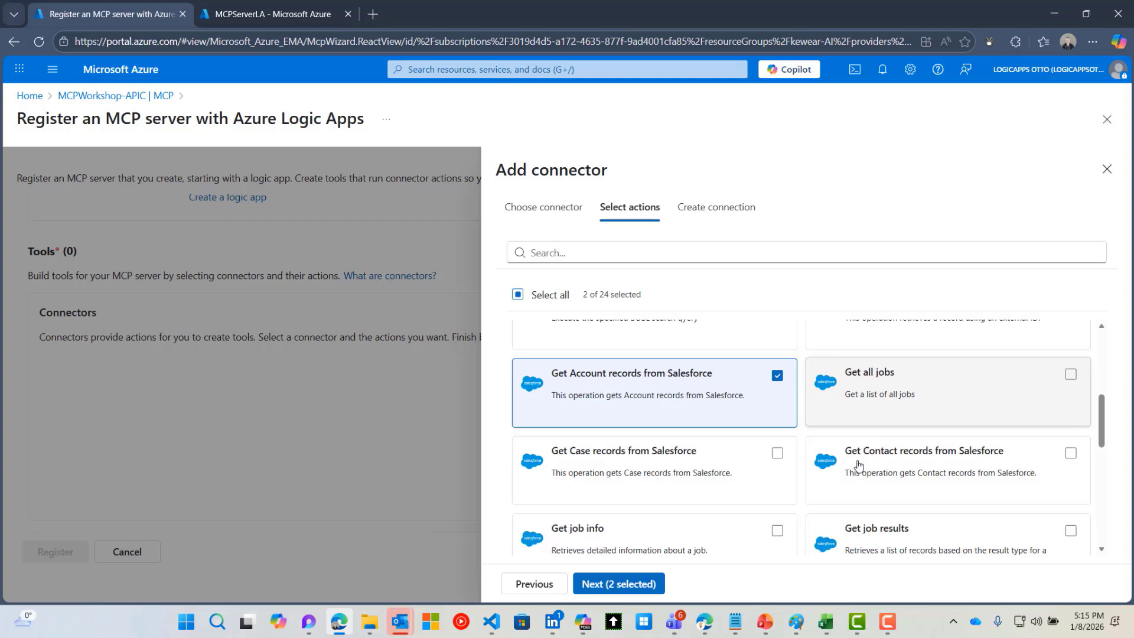
scroll(858, 464, "down", 1)
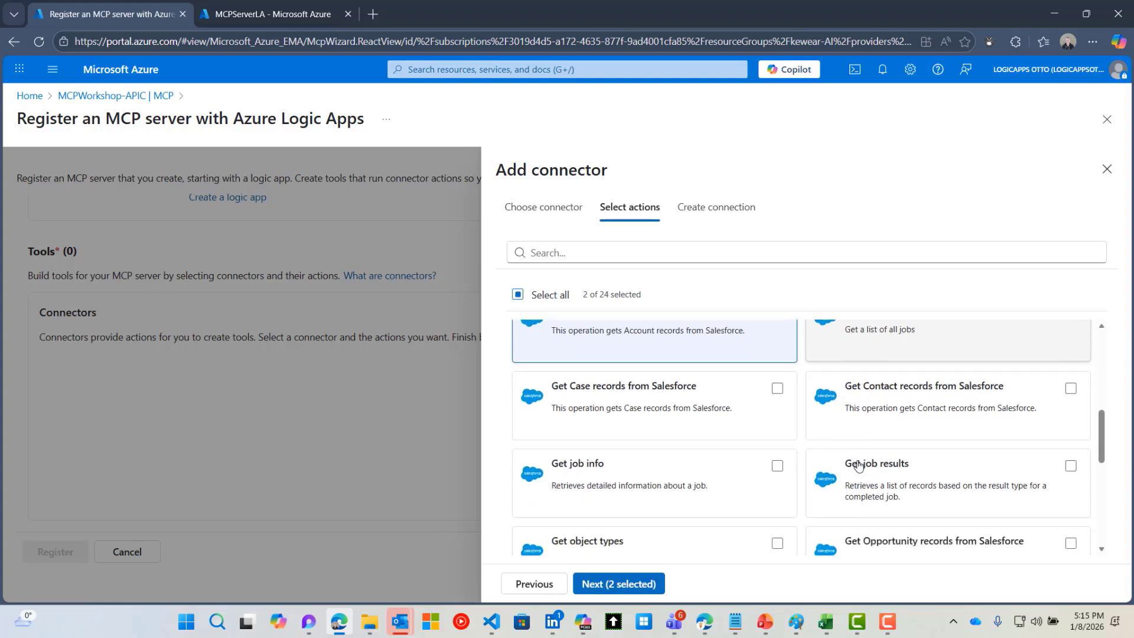
scroll(858, 464, "down", 1)
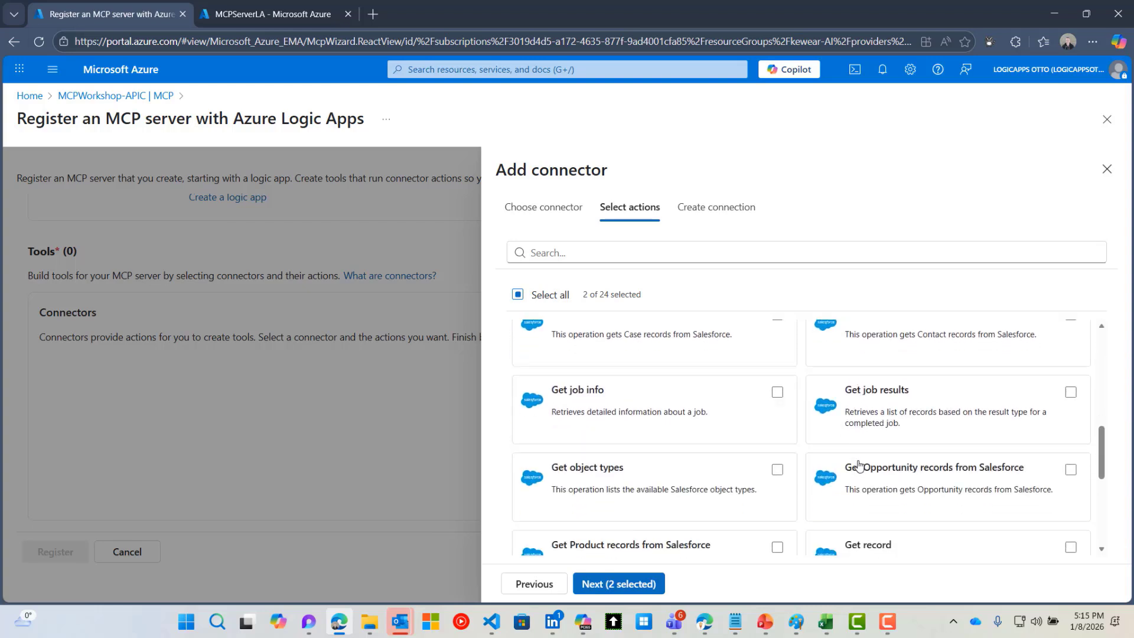
left_click(1070, 467)
scroll(942, 470, "down", 3)
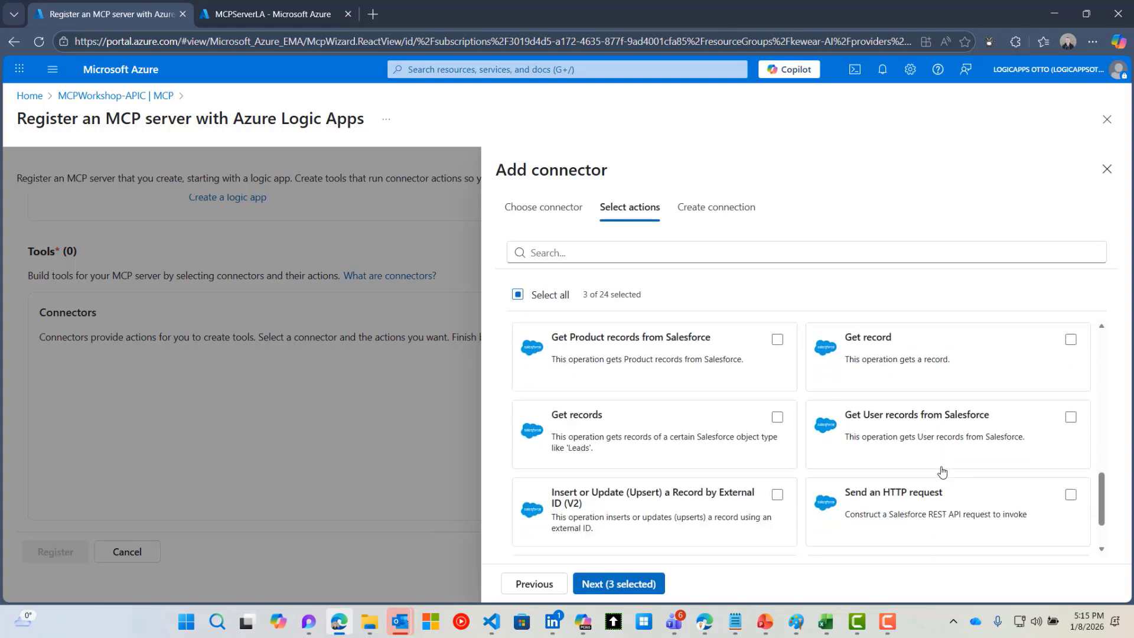
scroll(942, 471, "down", 1)
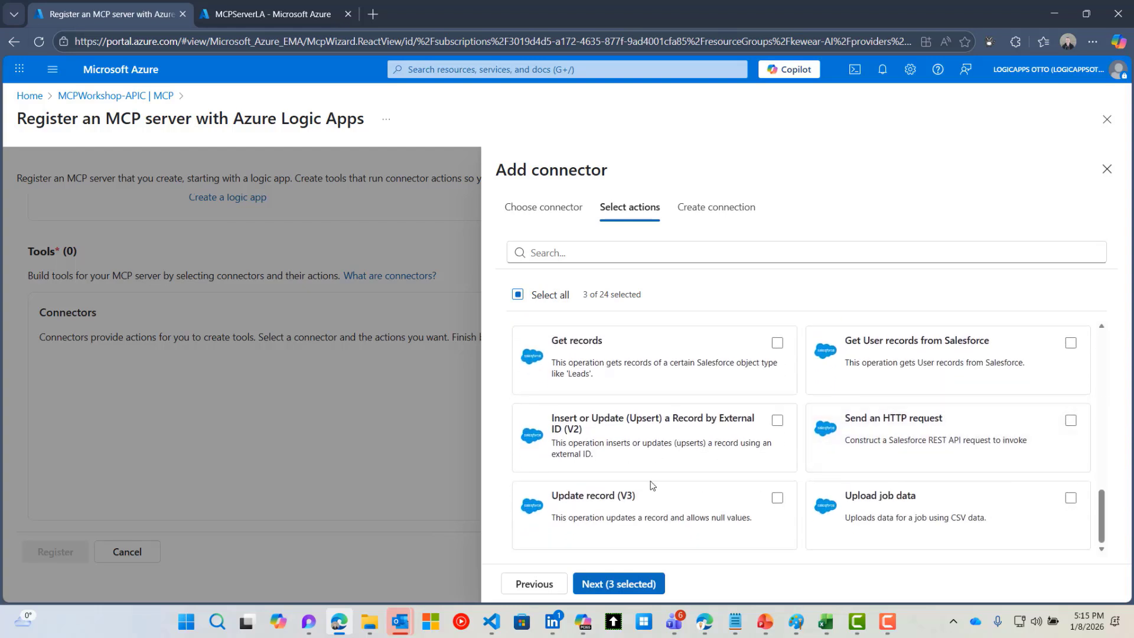
left_click(650, 499)
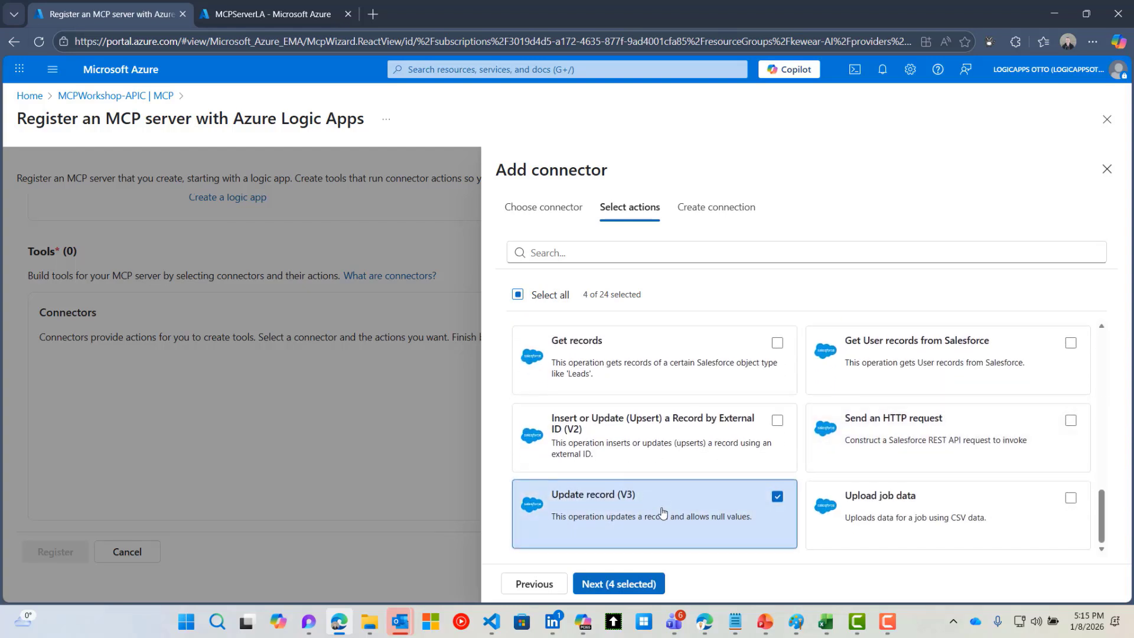
left_click(631, 586)
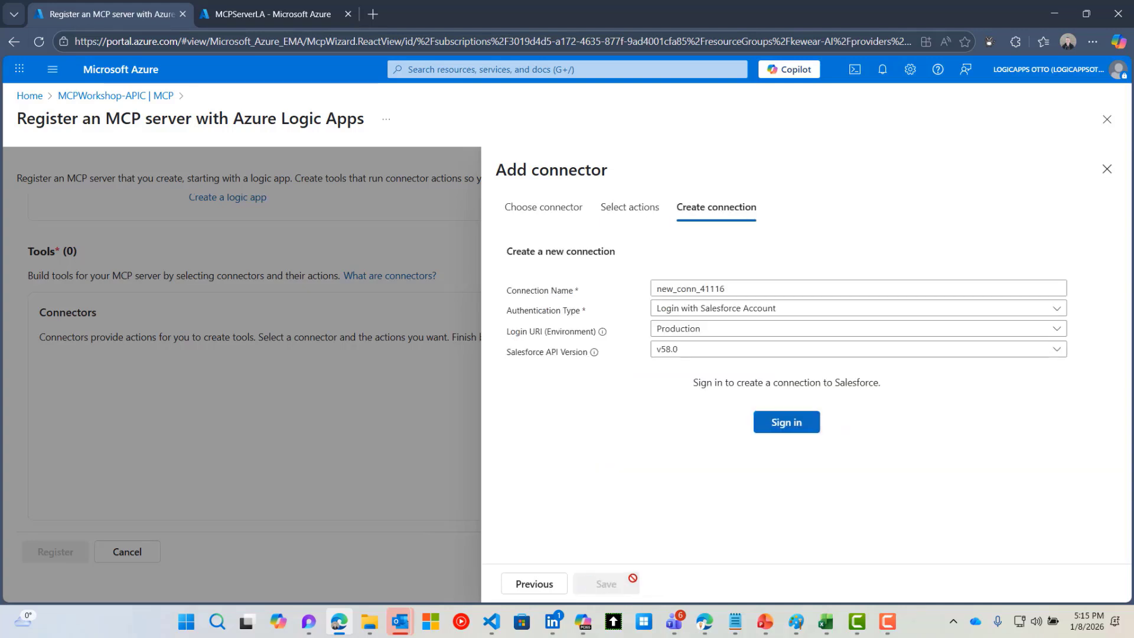
Sign in to Salesforce and allow Azure Logic Apps access for the new connection
left_click(785, 434)
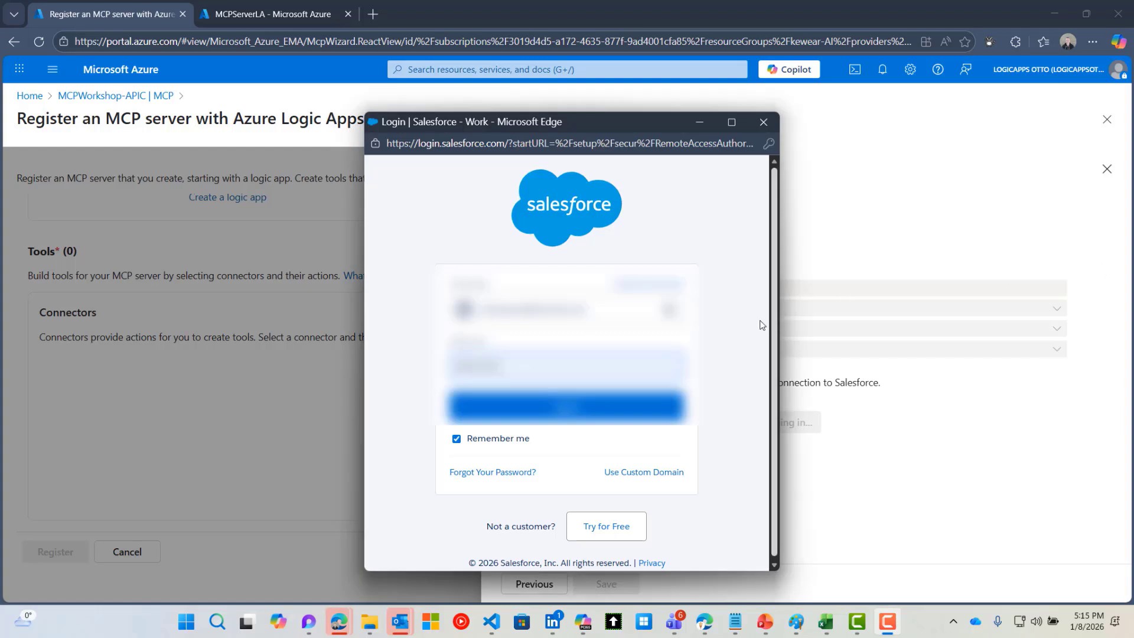
left_click(640, 413)
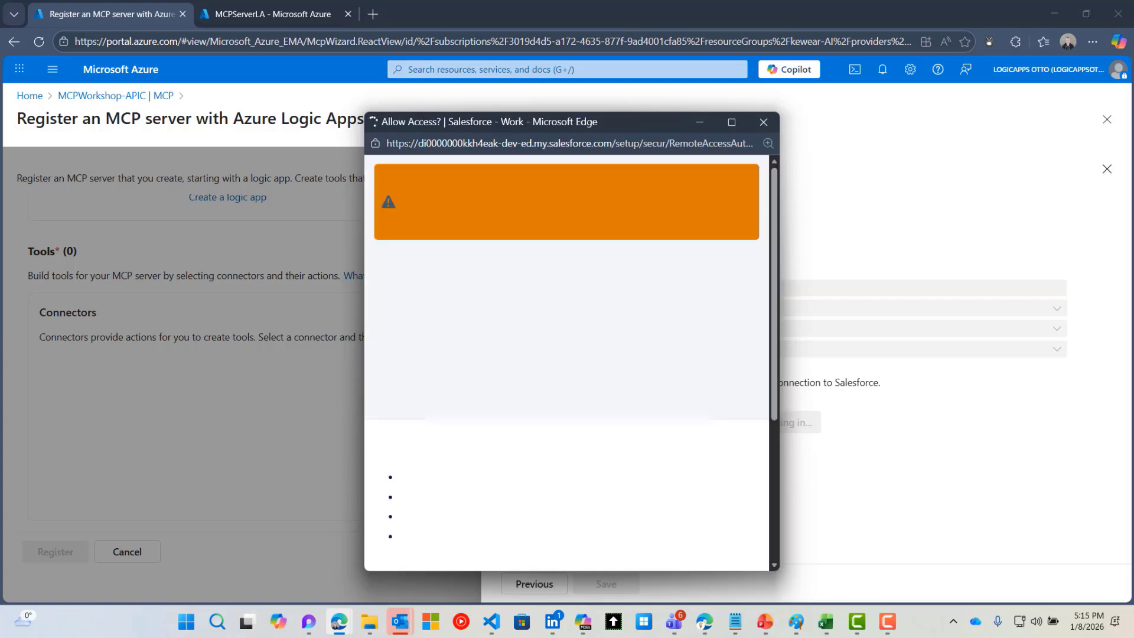
scroll(640, 413, "down", 2)
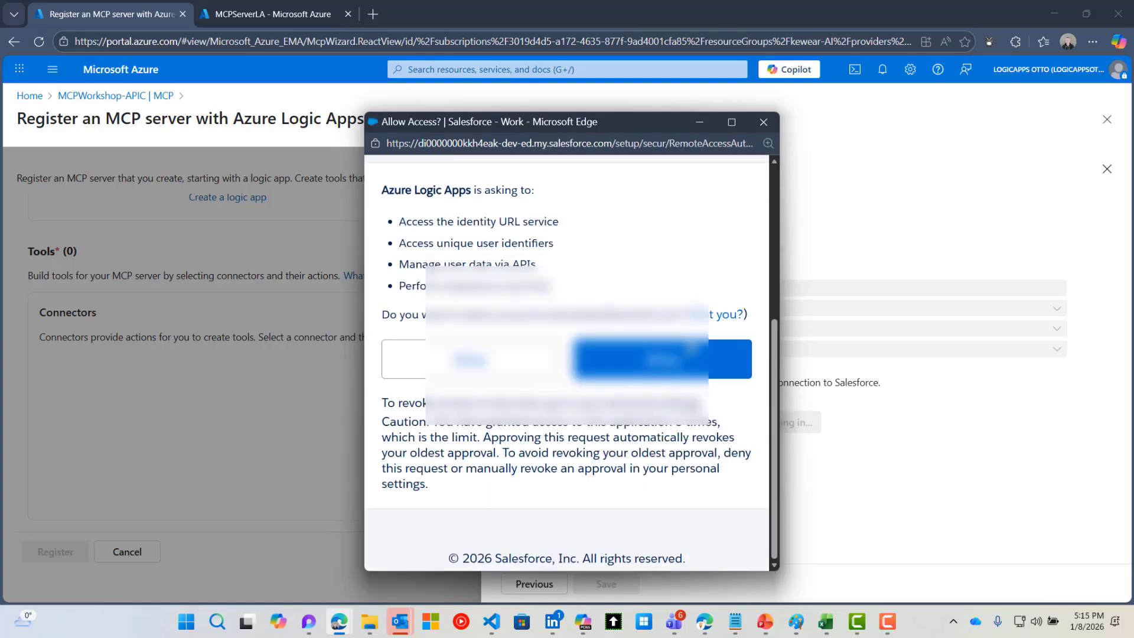
left_click(663, 359)
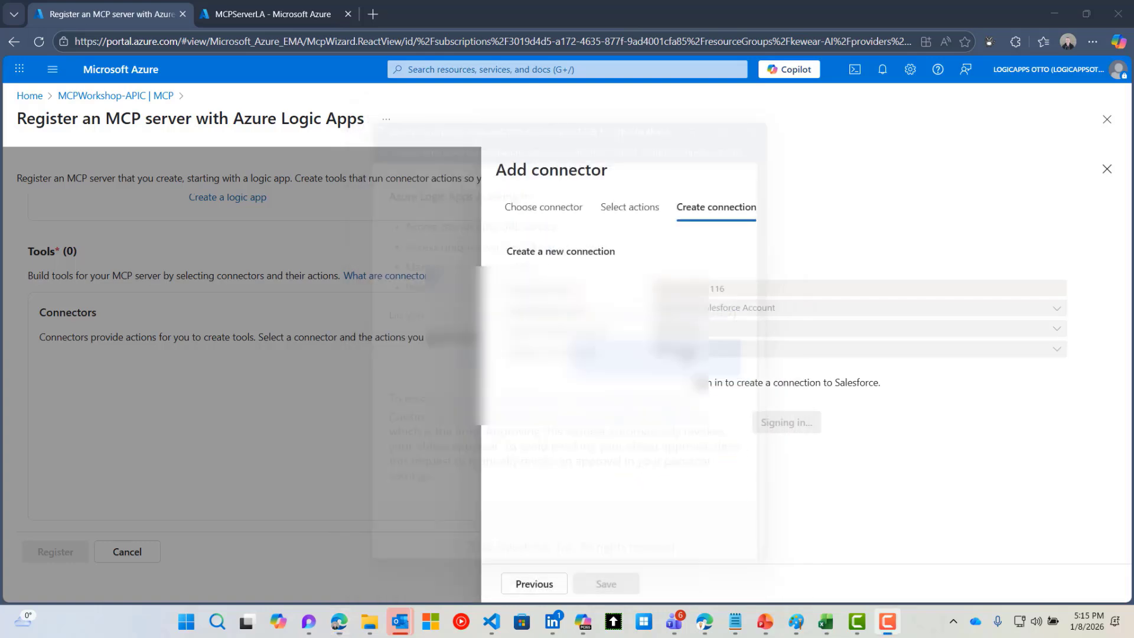
left_click(606, 584)
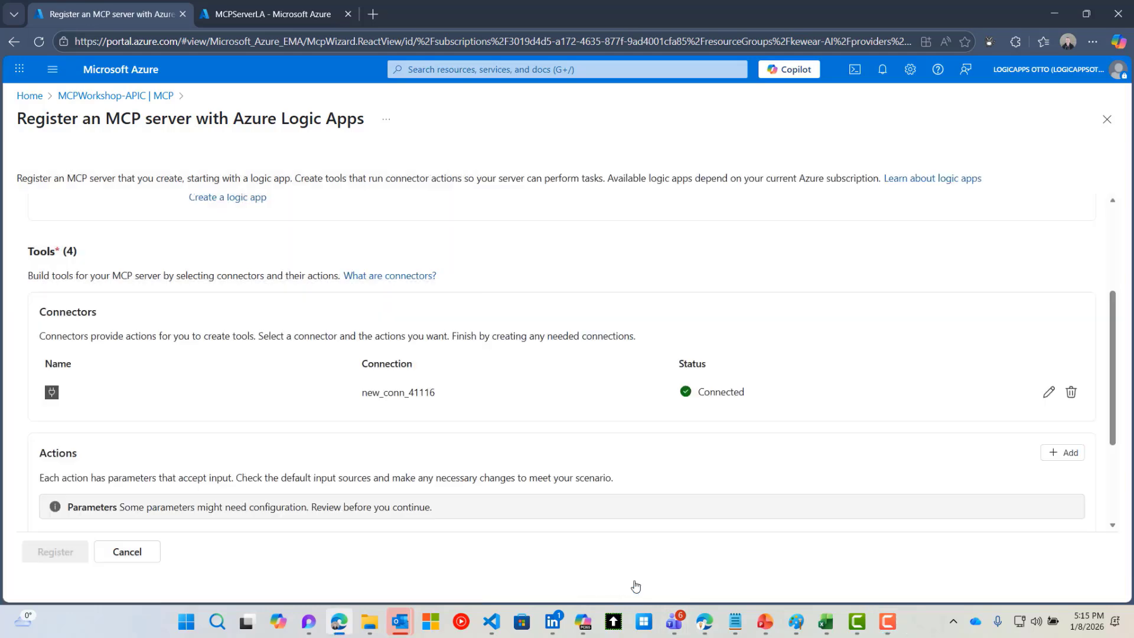
scroll(643, 479, "down", 3)
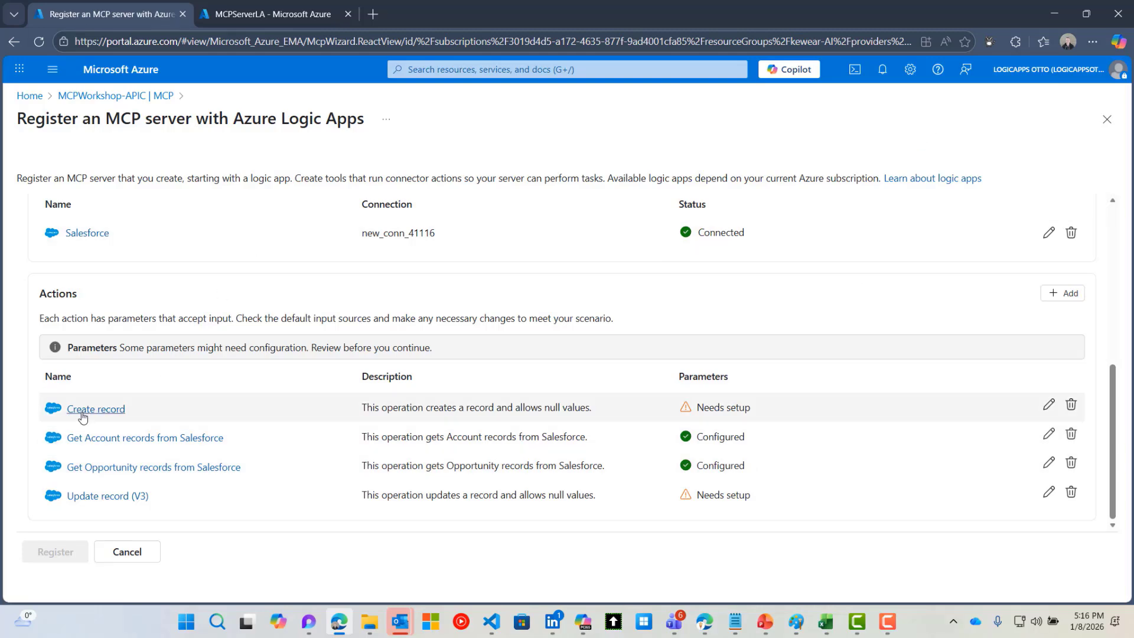
Edit Create record so its Salesforce Object Type is Contacts
left_click(1049, 406)
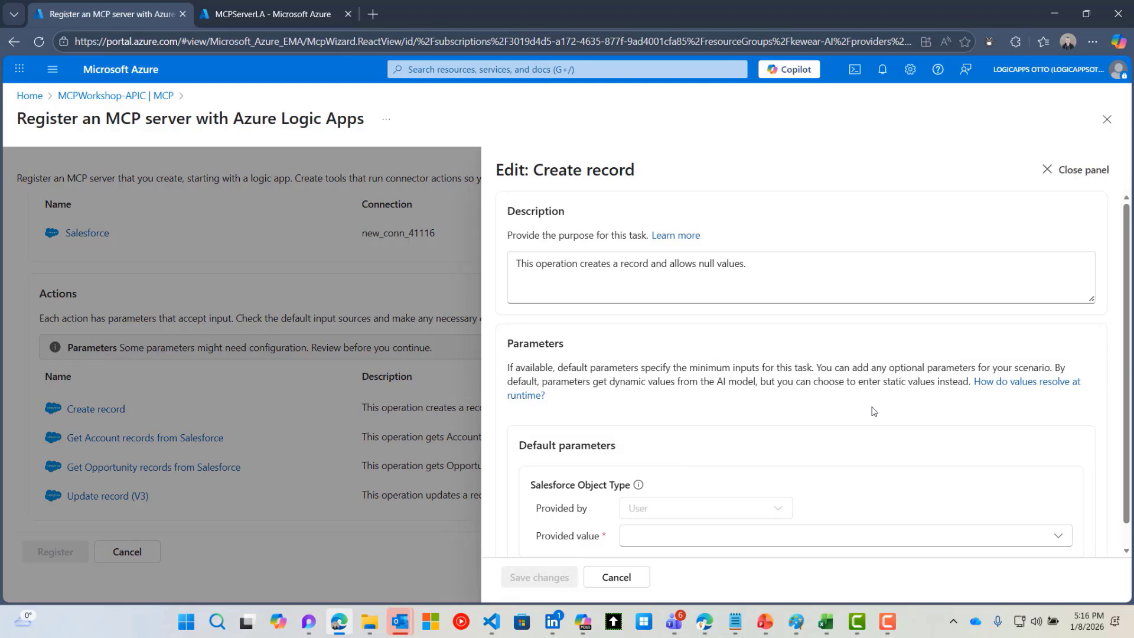
scroll(859, 413, "down", 1)
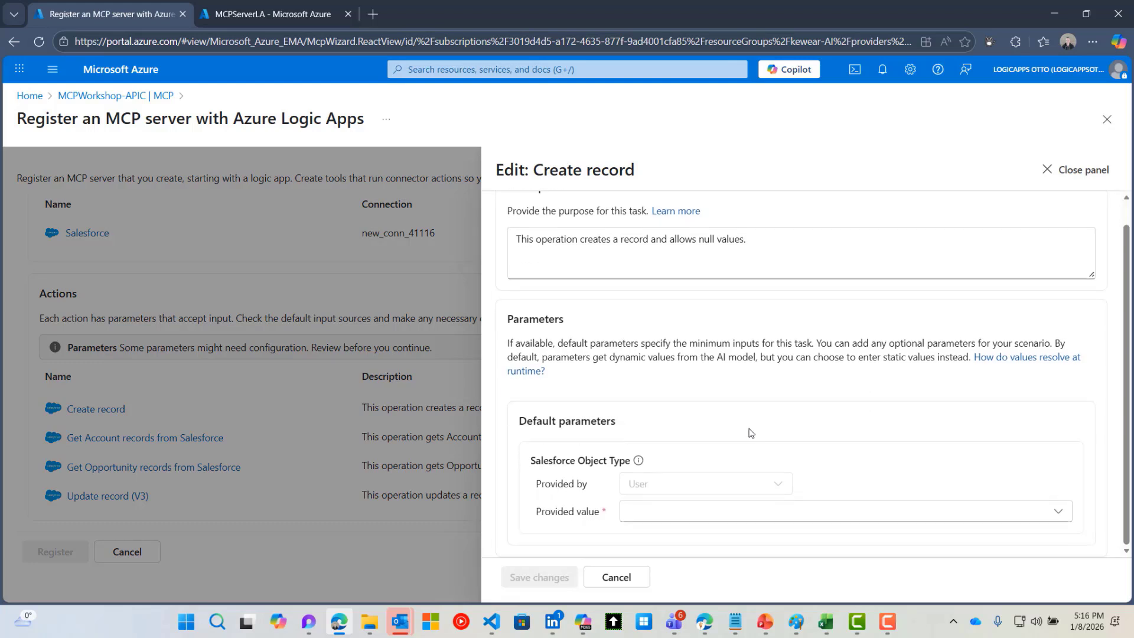
left_click(677, 511)
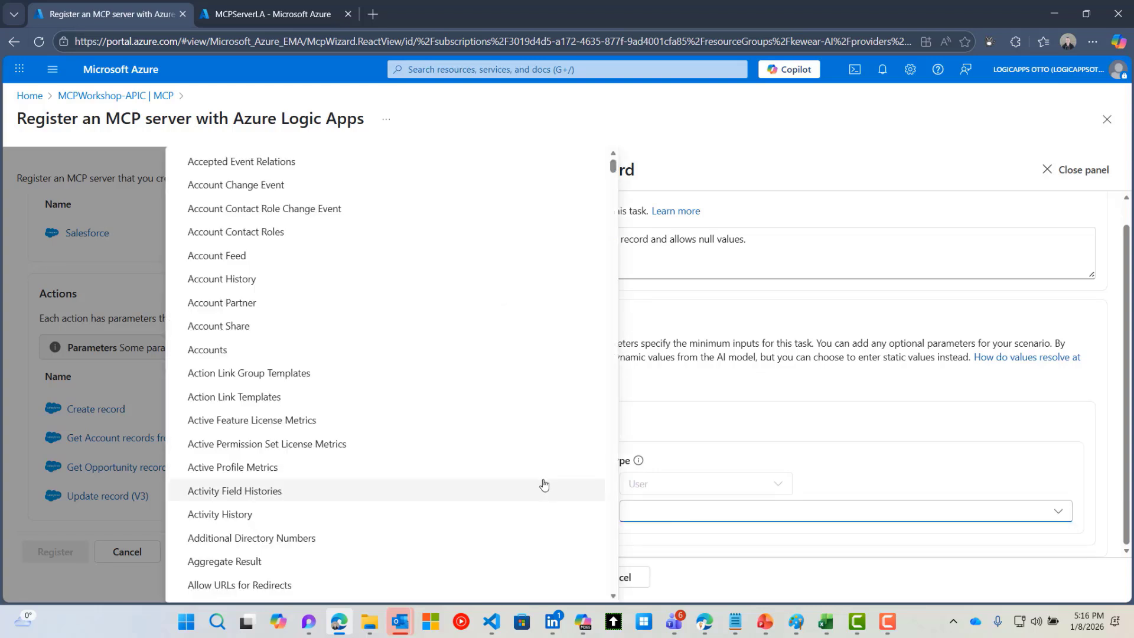
scroll(544, 485, "down", 5)
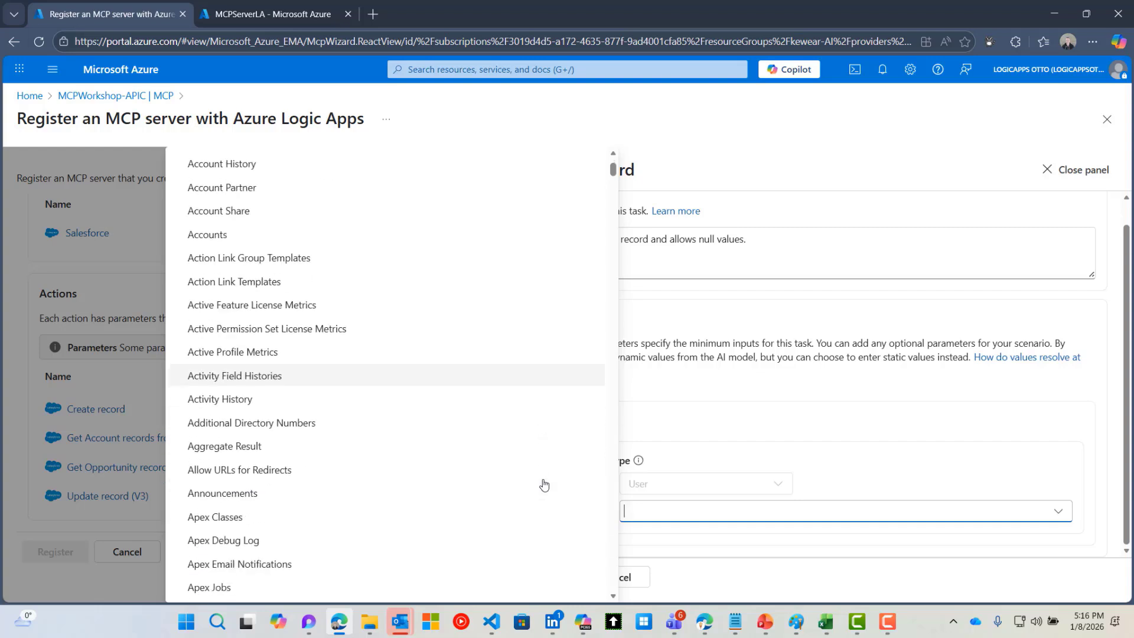
scroll(543, 484, "down", 7)
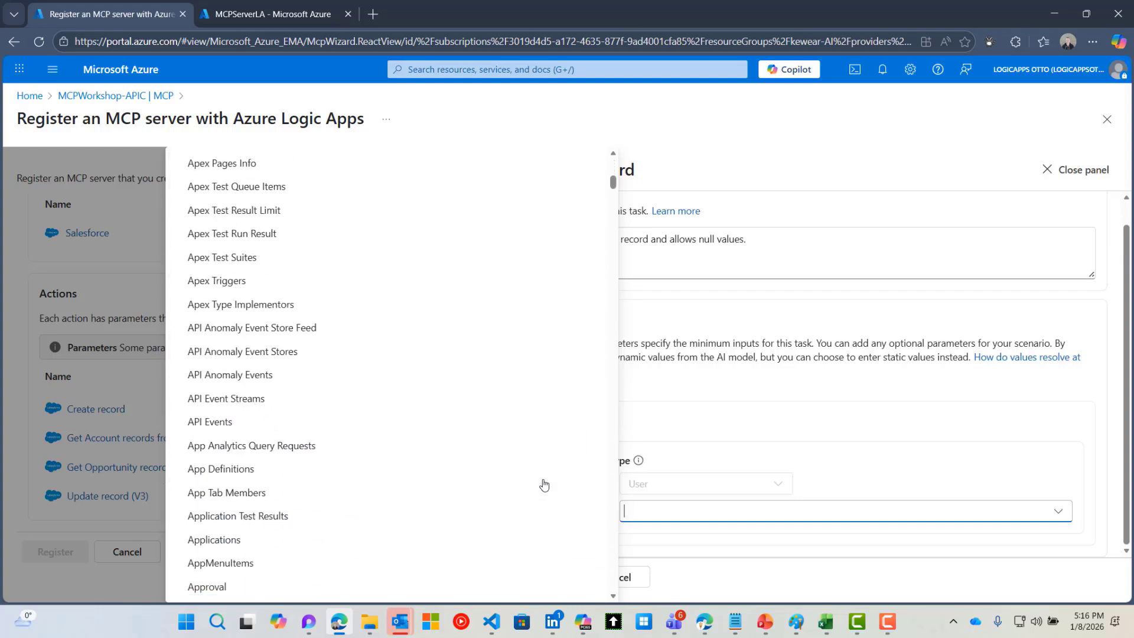
type("on")
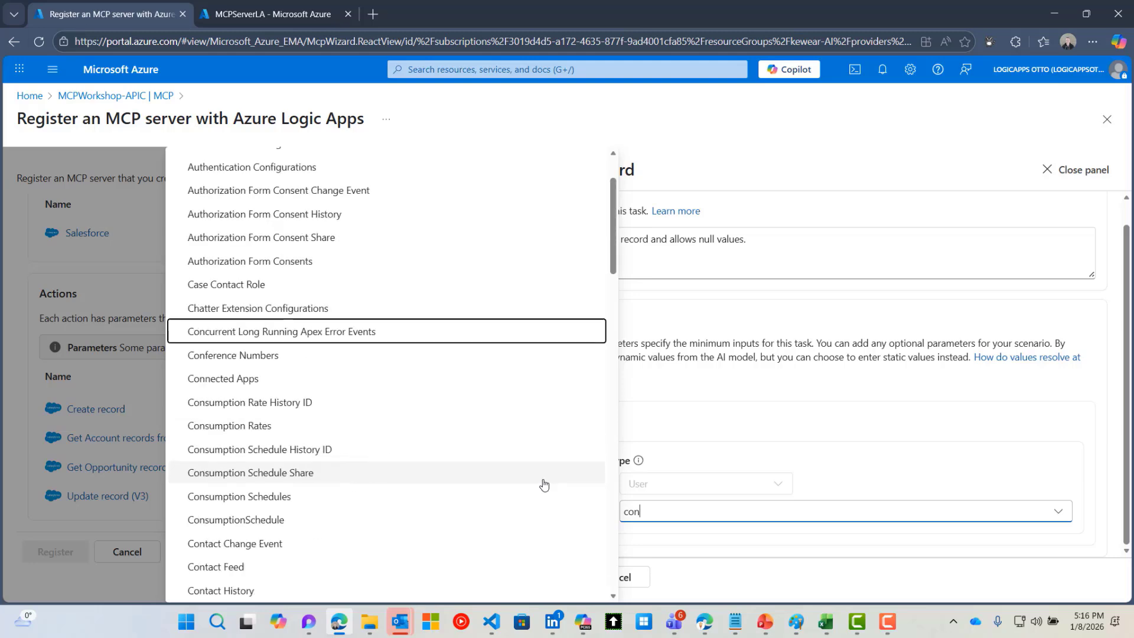
type("ta")
mouse_move(340, 622)
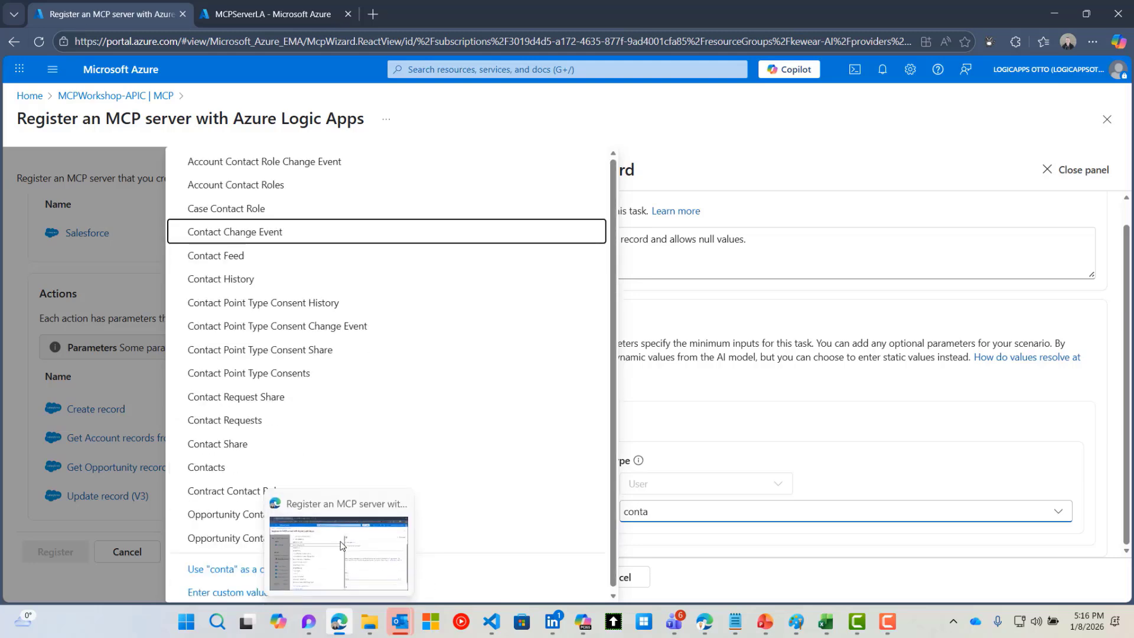
left_click(281, 468)
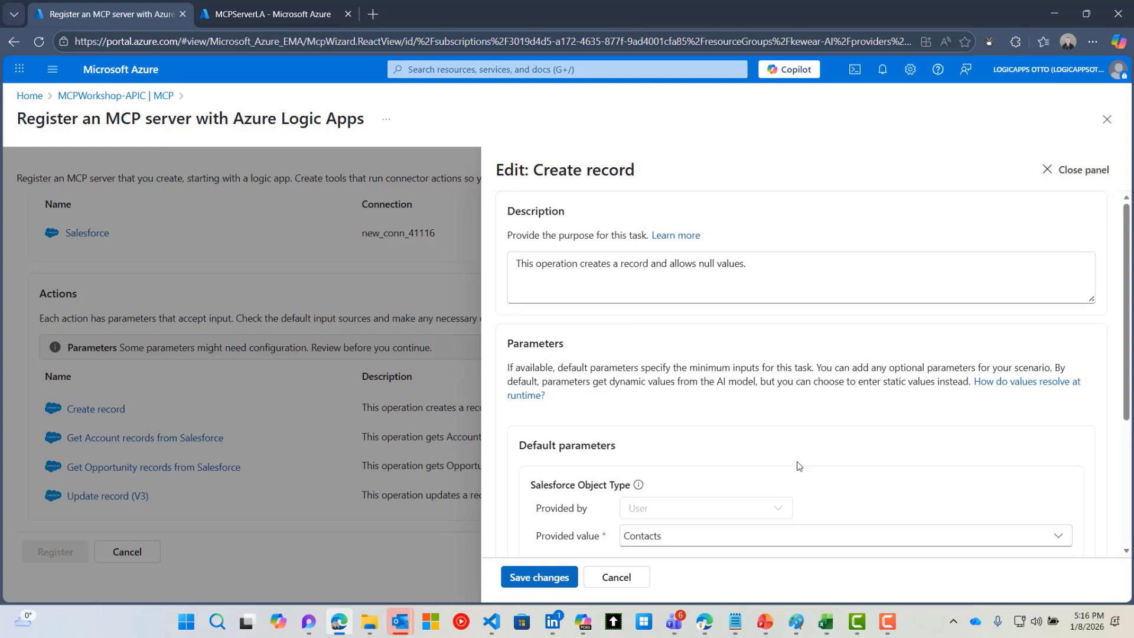
scroll(798, 466, "down", 2)
scroll(798, 466, "down", 1)
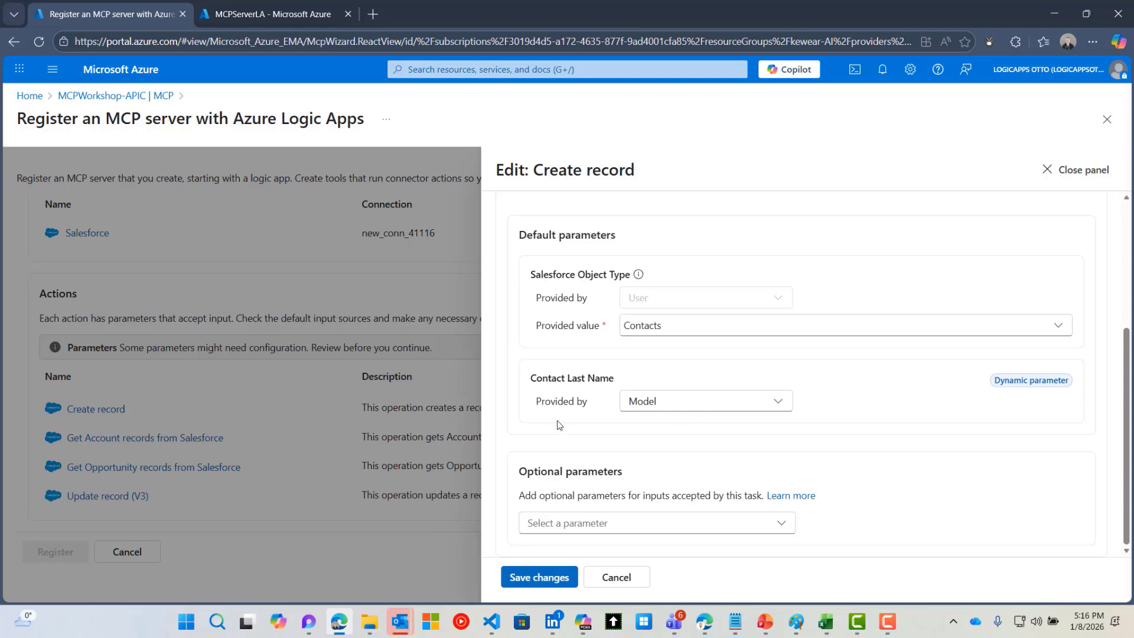
Add Contact First Name, Contact Email, Contact Mailing City and Contact Account ID as optional parameters
left_click(636, 525)
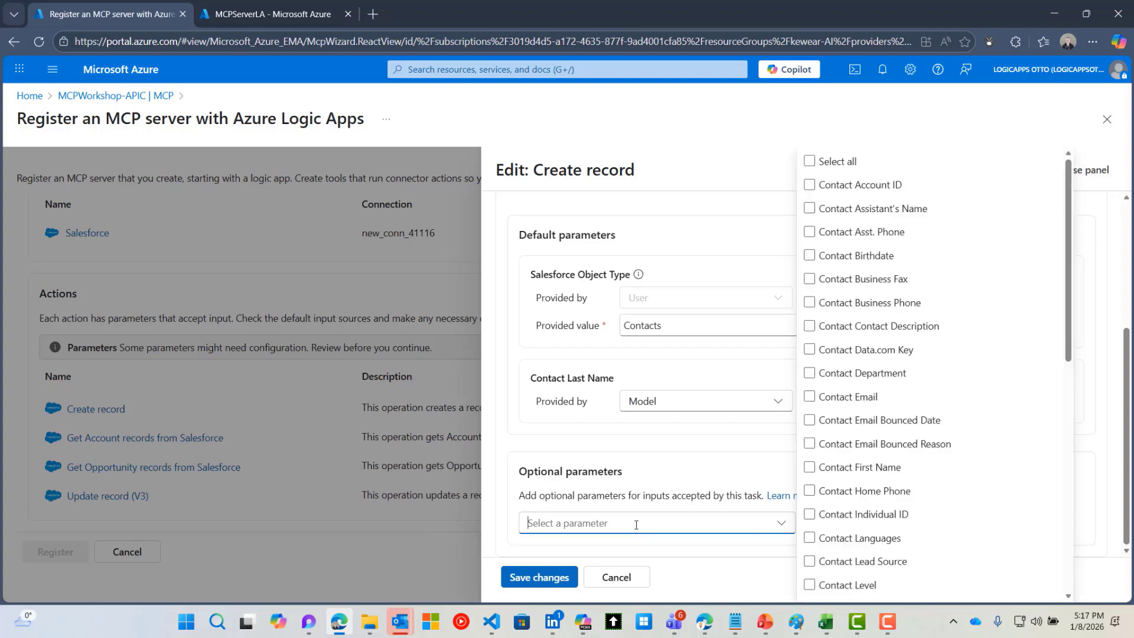
left_click(929, 467)
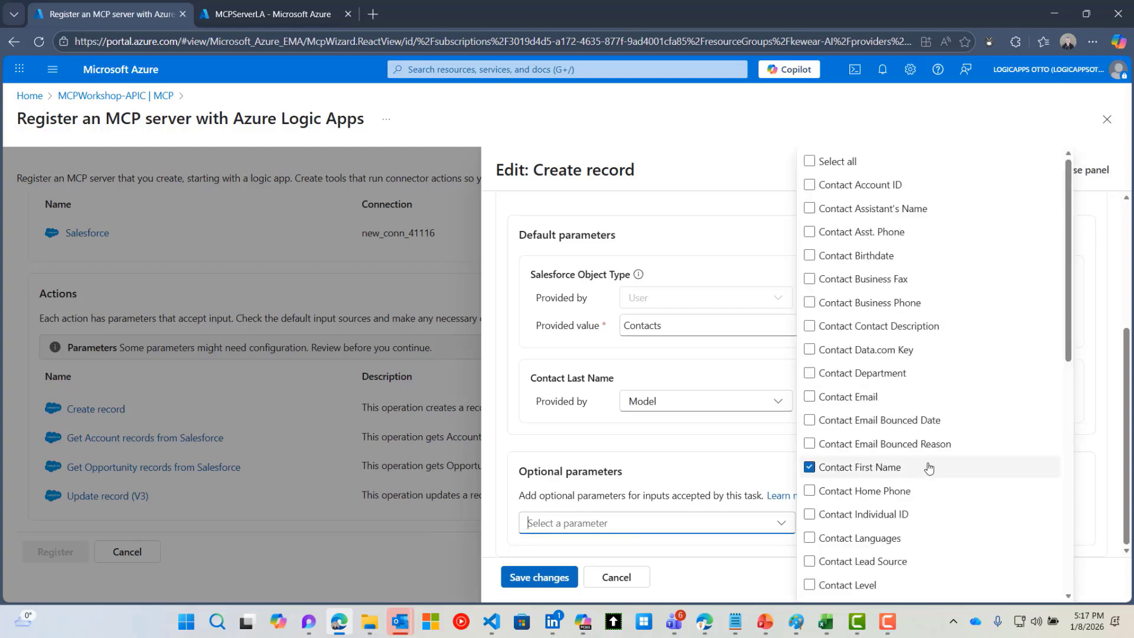
left_click(841, 396)
scroll(974, 444, "down", 1)
scroll(957, 448, "down", 3)
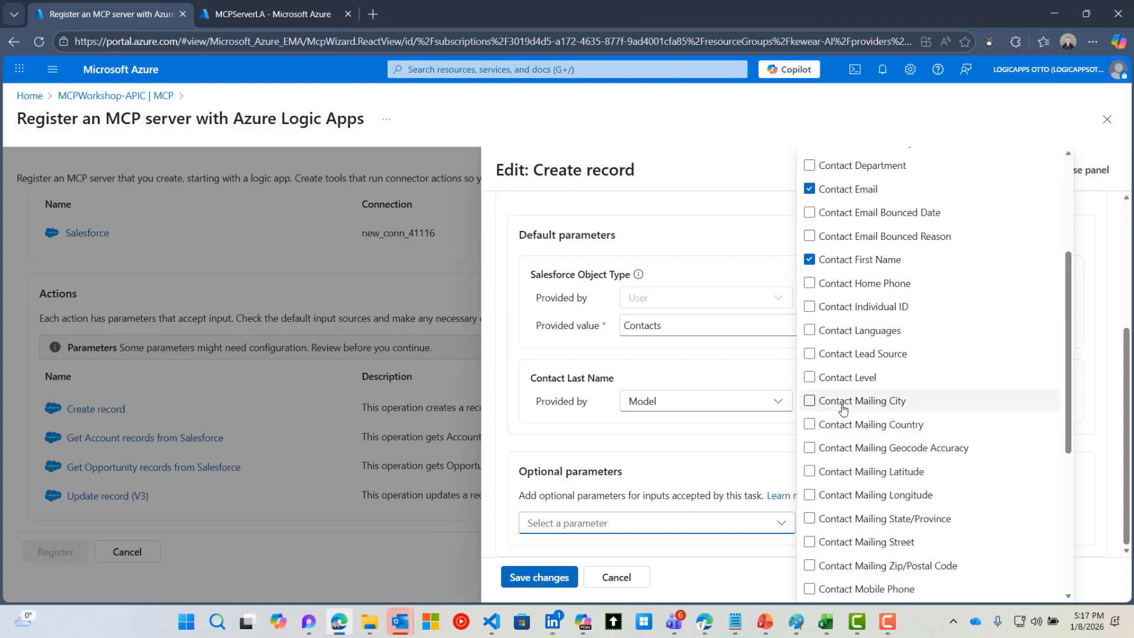
left_click(809, 401)
scroll(843, 408, "up", 3)
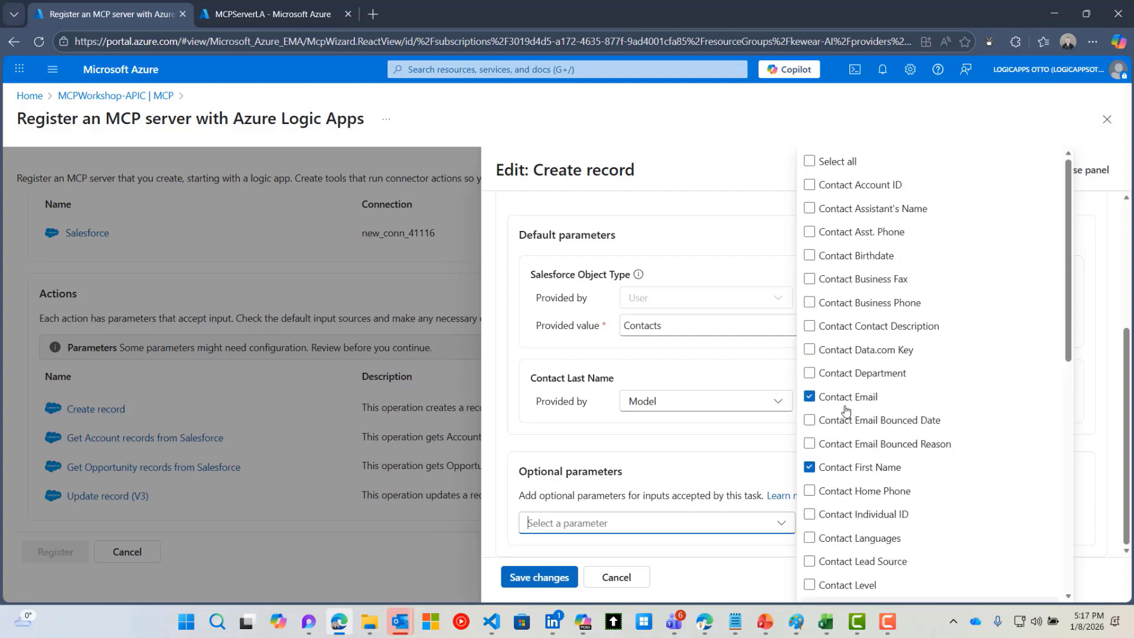
left_click(828, 187)
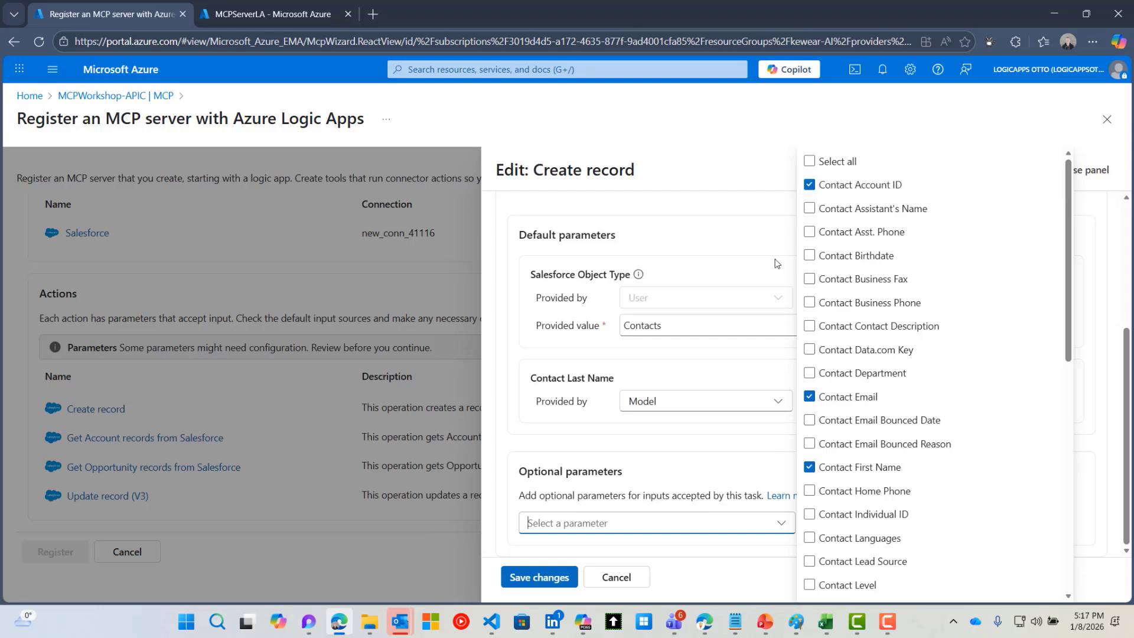
left_click(749, 372)
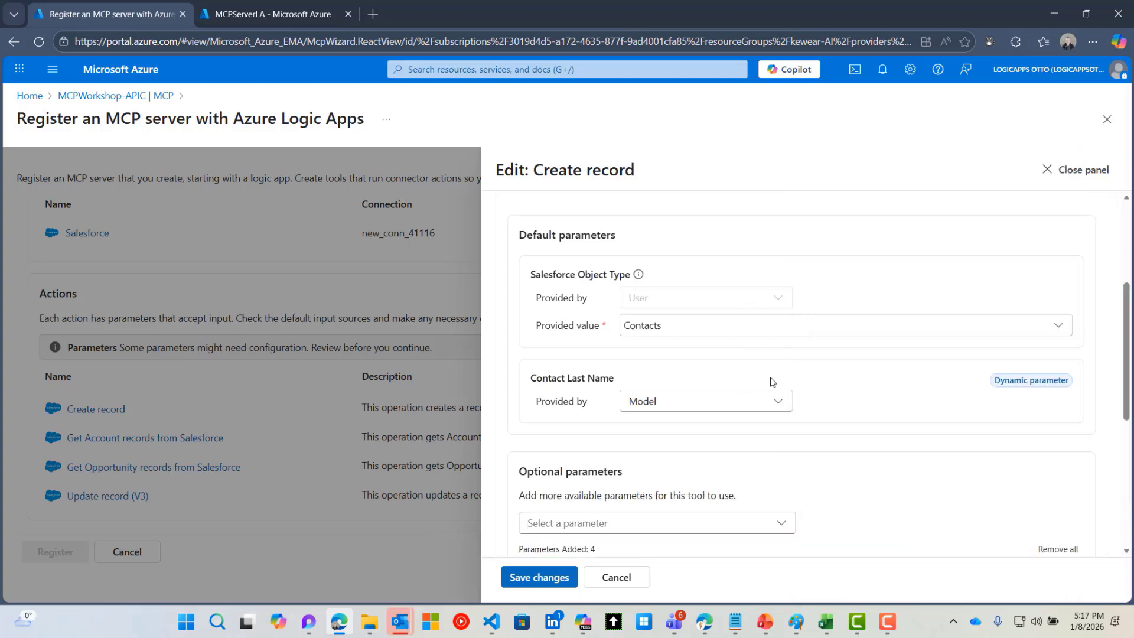
Select the existing Create record description text for replacement
scroll(779, 393, "down", 3)
scroll(785, 397, "down", 3)
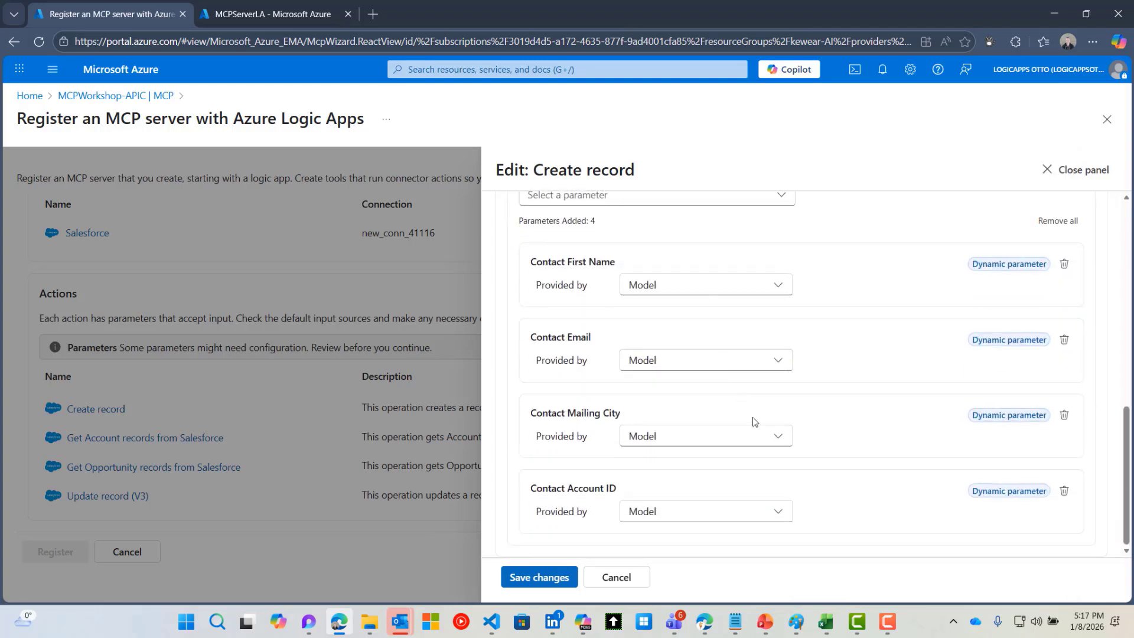
scroll(834, 447, "up", 4)
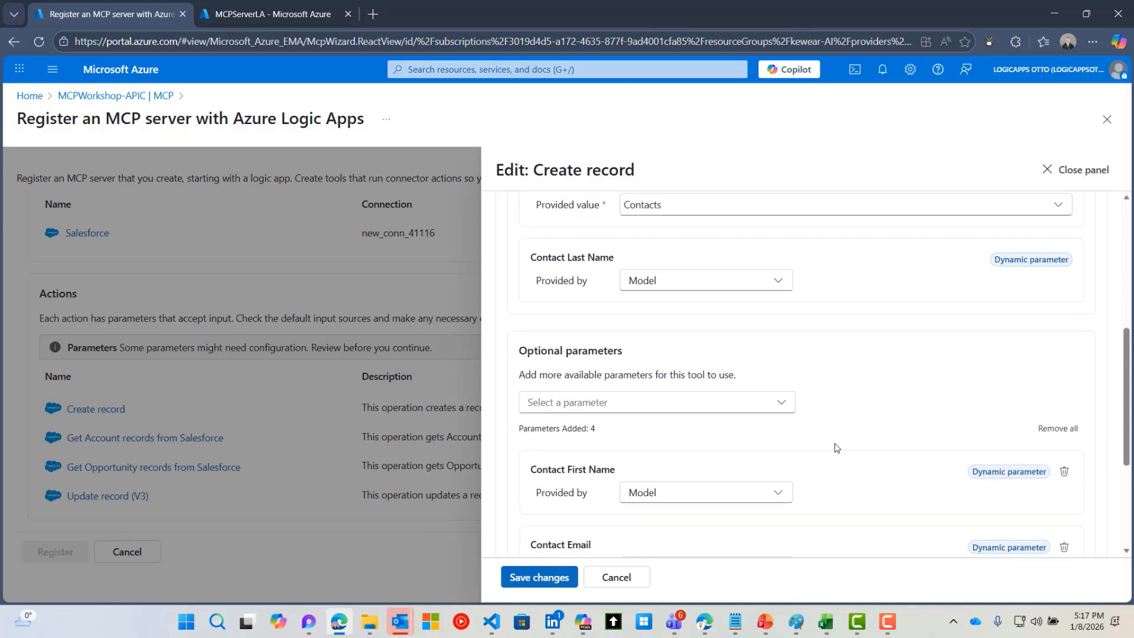
scroll(835, 447, "down", 2)
scroll(834, 447, "down", 1)
scroll(836, 452, "up", 8)
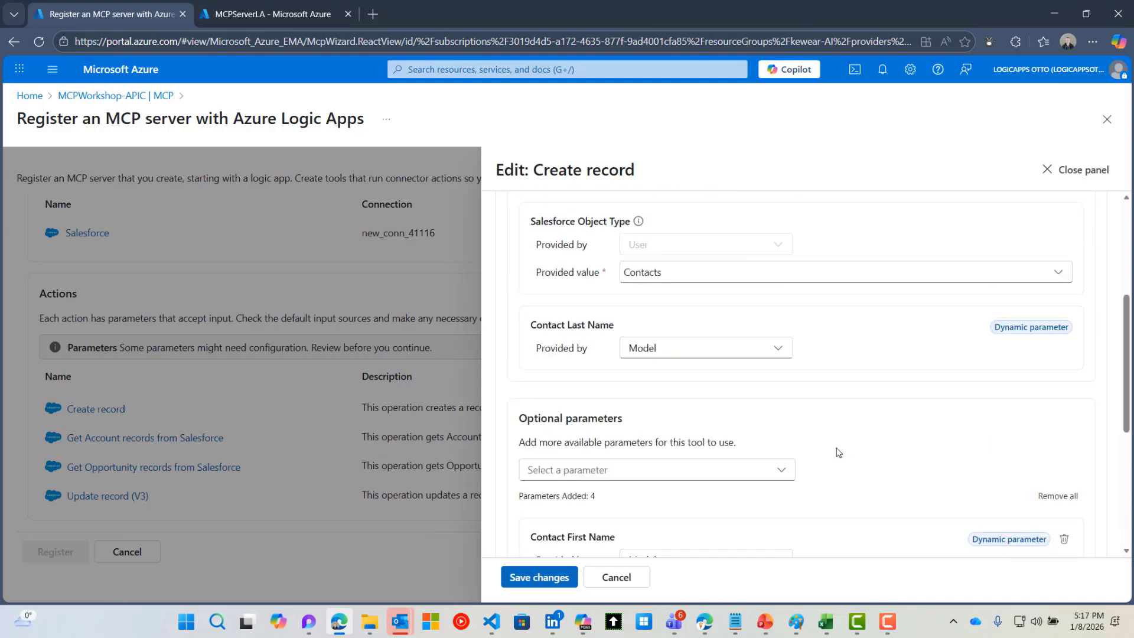
left_click_drag(778, 270, 516, 263)
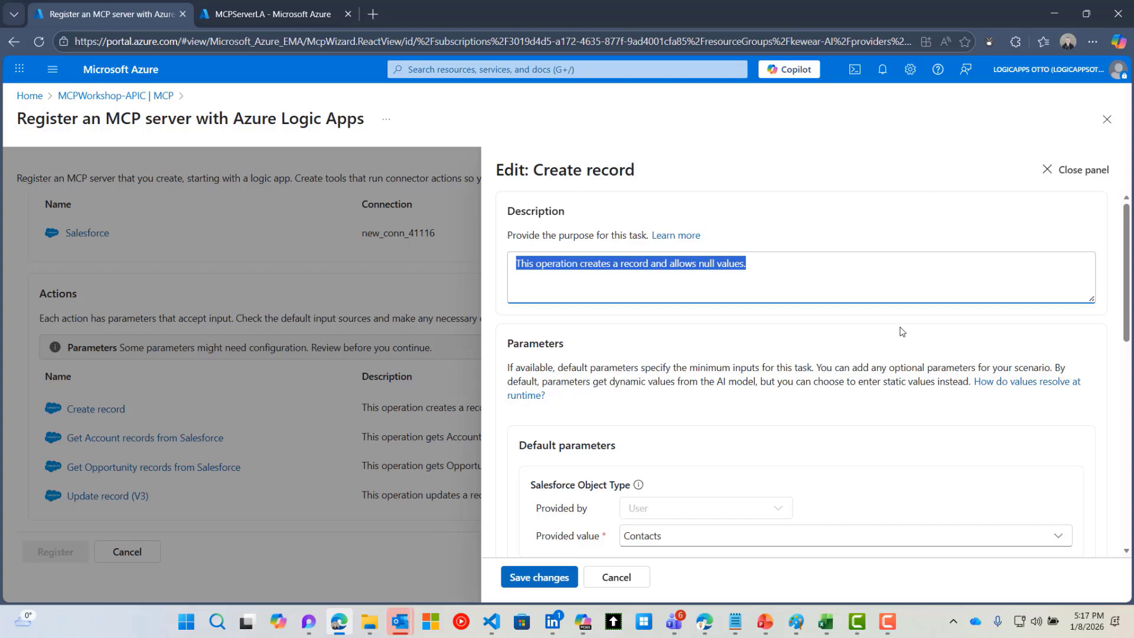
Describe Create record as 'This tool will create a contact inside of Salesforce' and save it
type("Thi")
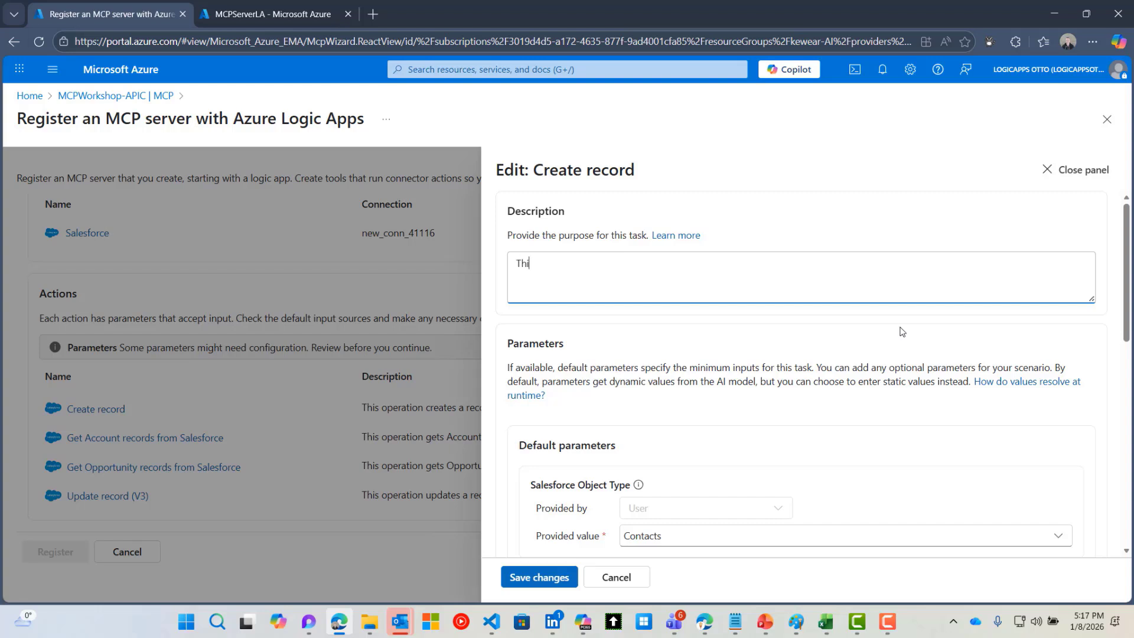
type("s tool will create a contact insid")
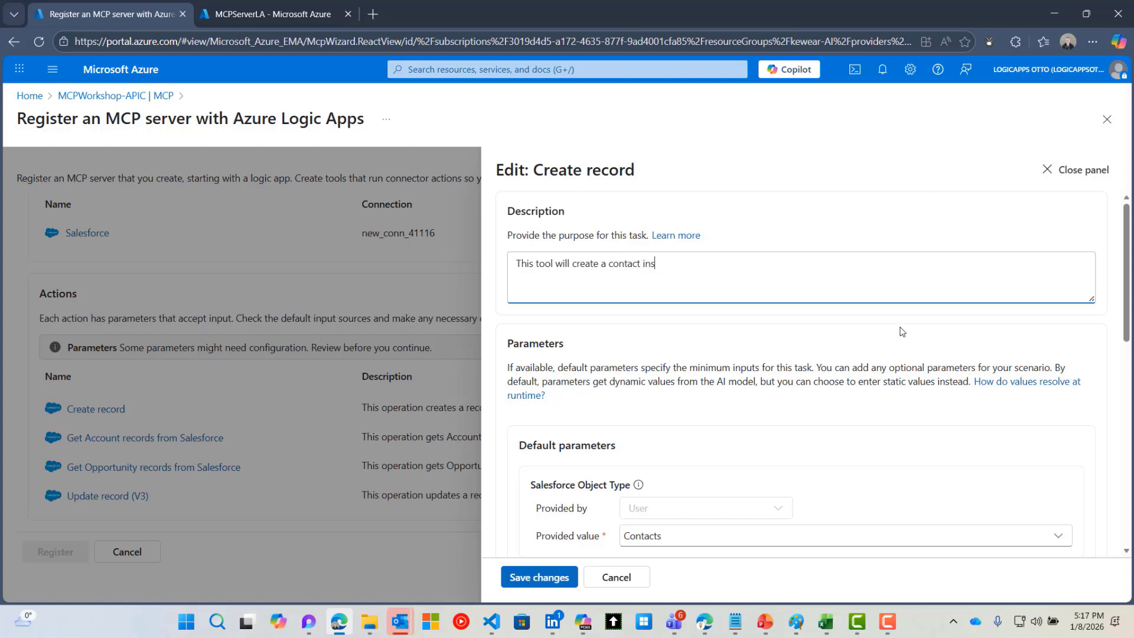
type("e of Salesforce")
left_click(551, 578)
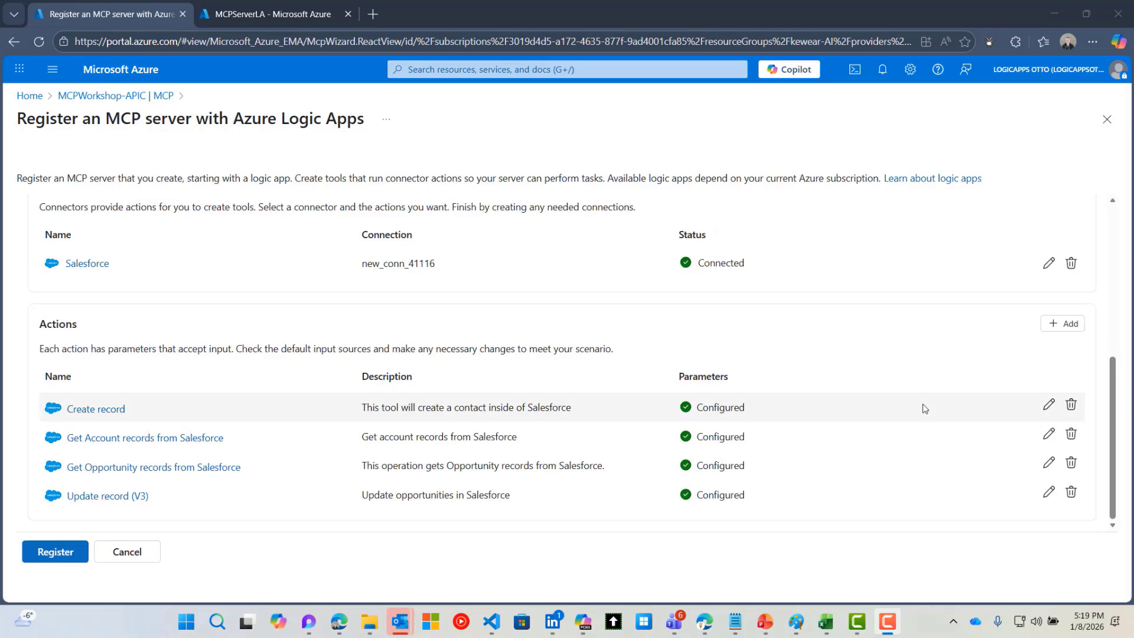
Register the MCPWorkshopSaleforce MCP server with its four Salesforce tools
left_click(56, 552)
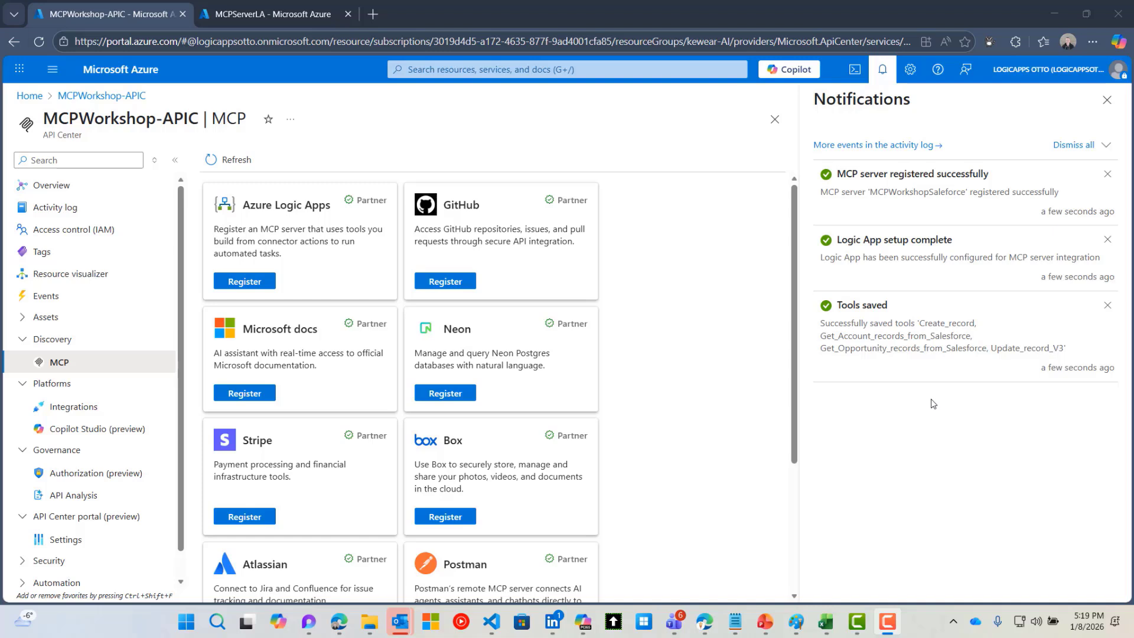
Refresh MCPServerLA's workflows and open Create_record in the designer
left_click(242, 14)
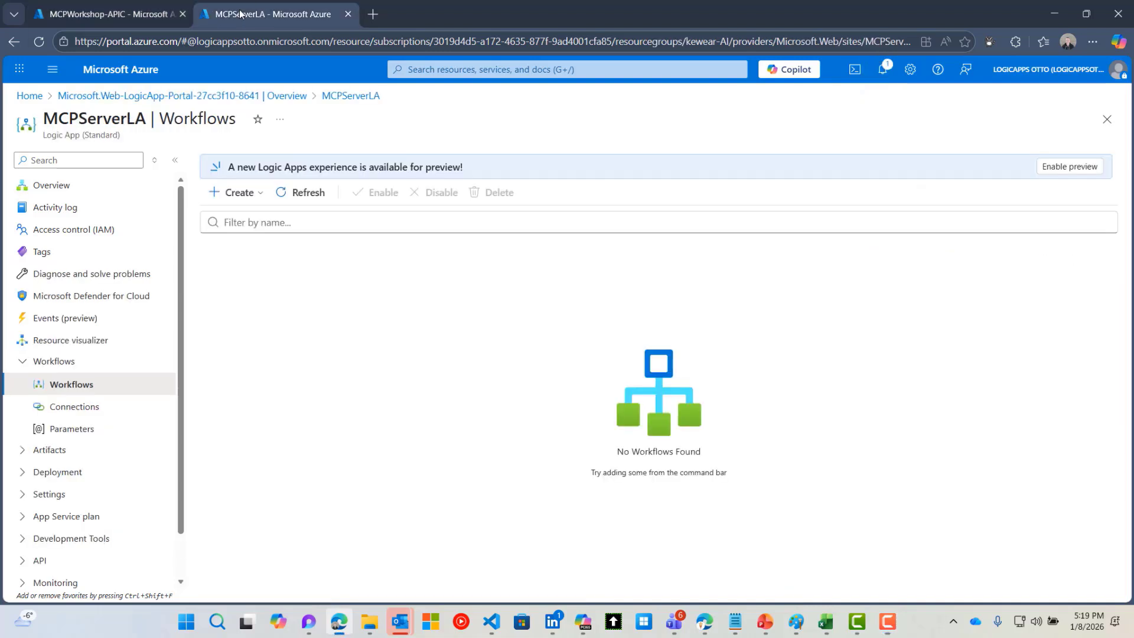
left_click(296, 195)
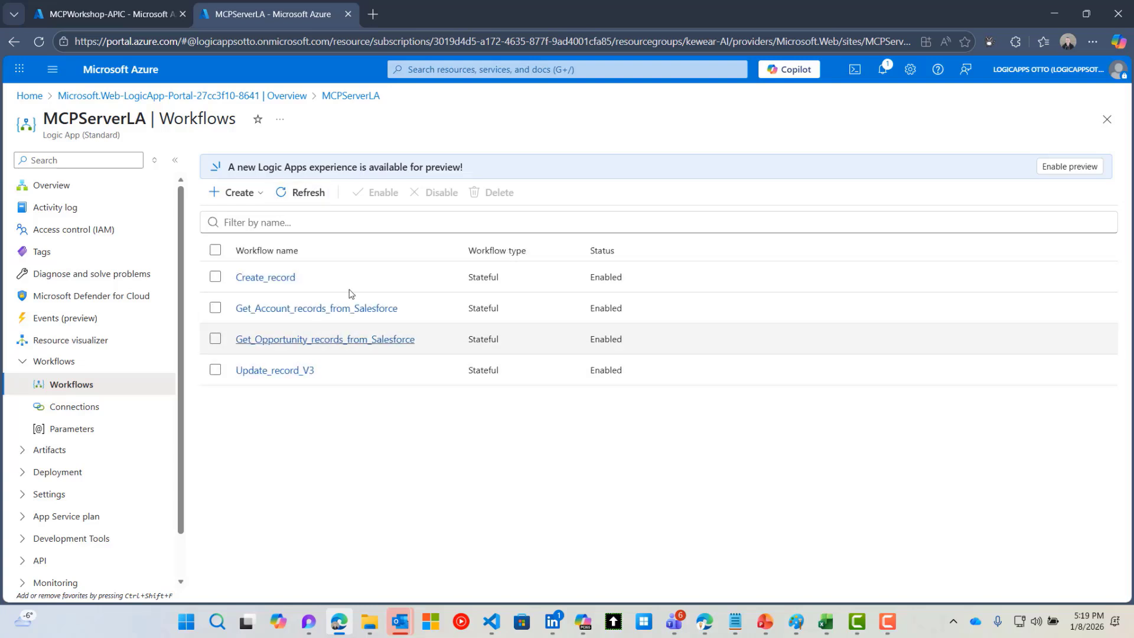
left_click(273, 277)
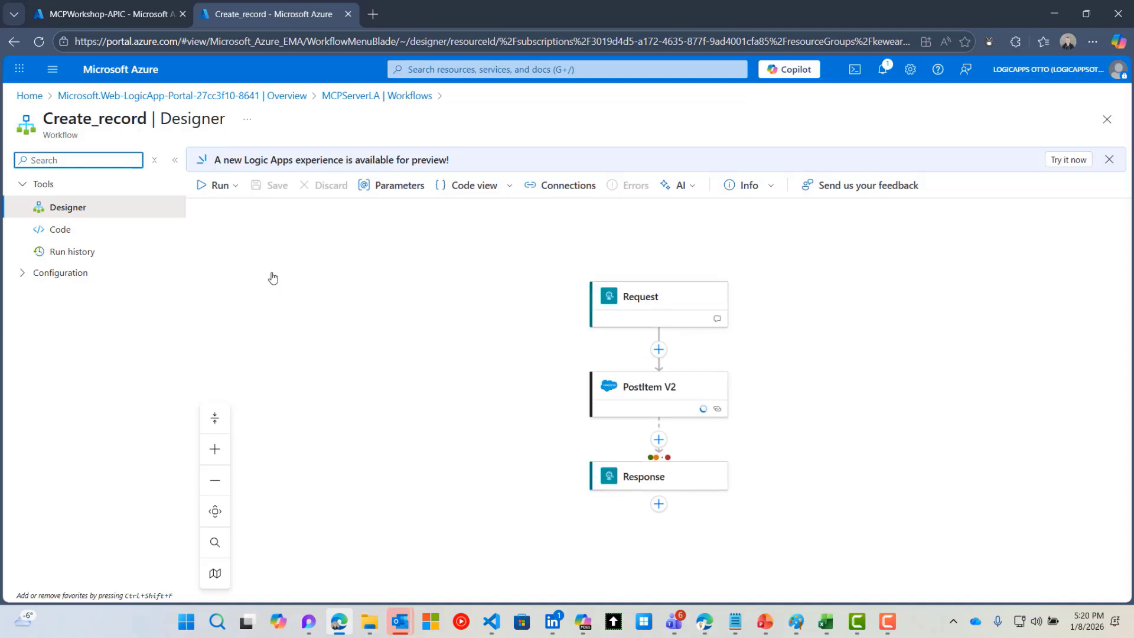
Open the Request trigger and review its HTTP URL and its JSON schema, which requires LastName
left_click_drag(937, 436, 886, 413)
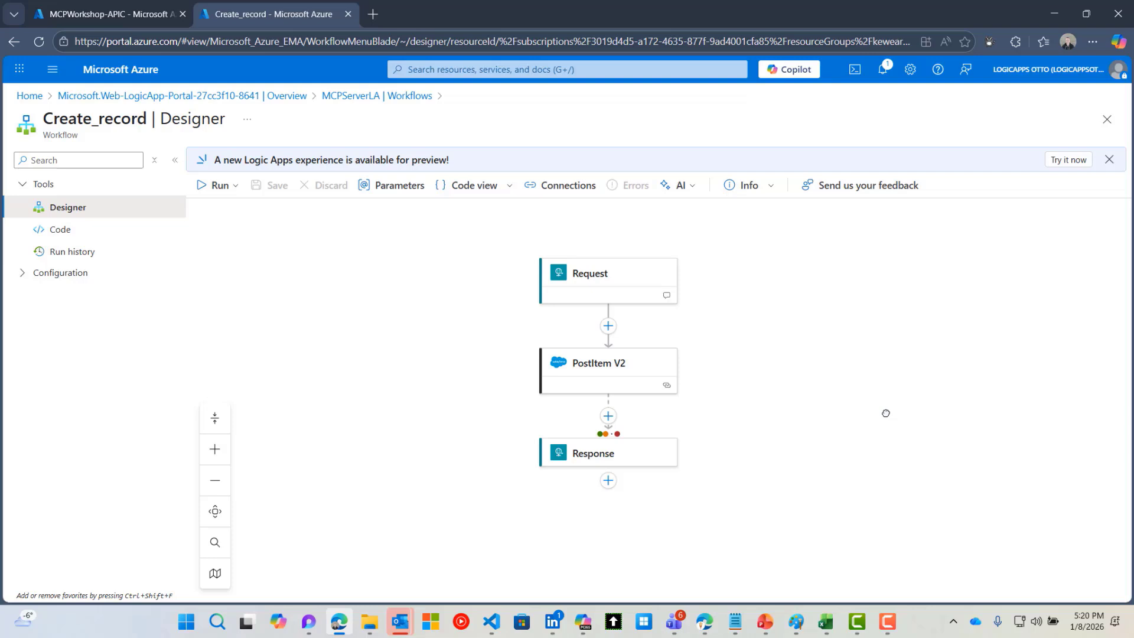
left_click(583, 283)
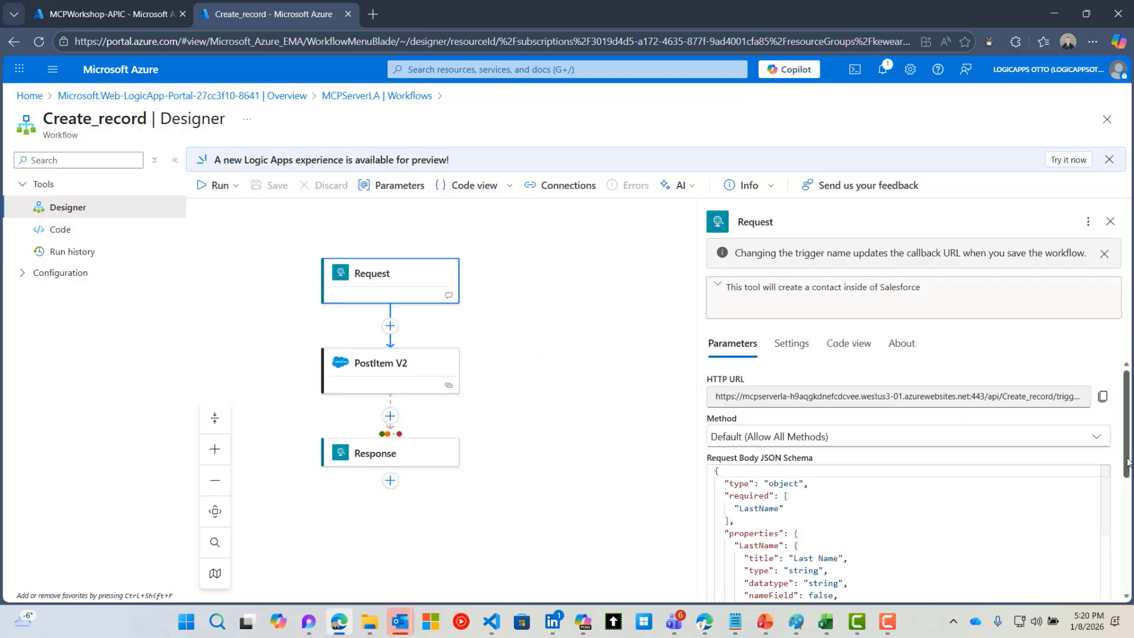
left_click_drag(1127, 465, 1131, 555)
scroll(991, 480, "down", 5)
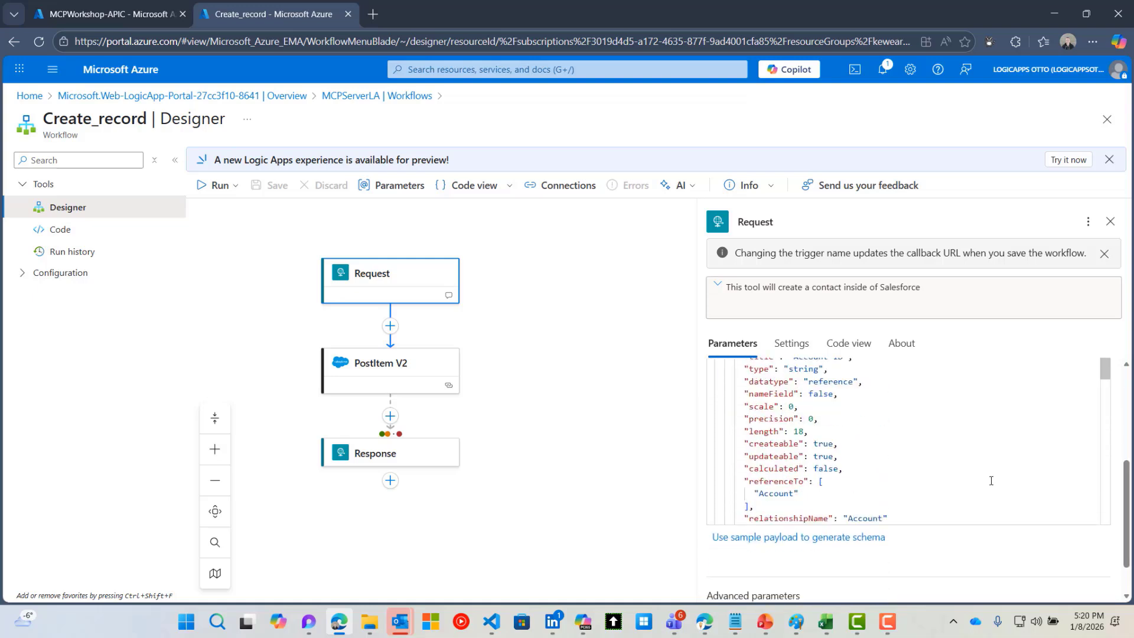
scroll(991, 480, "down", 5)
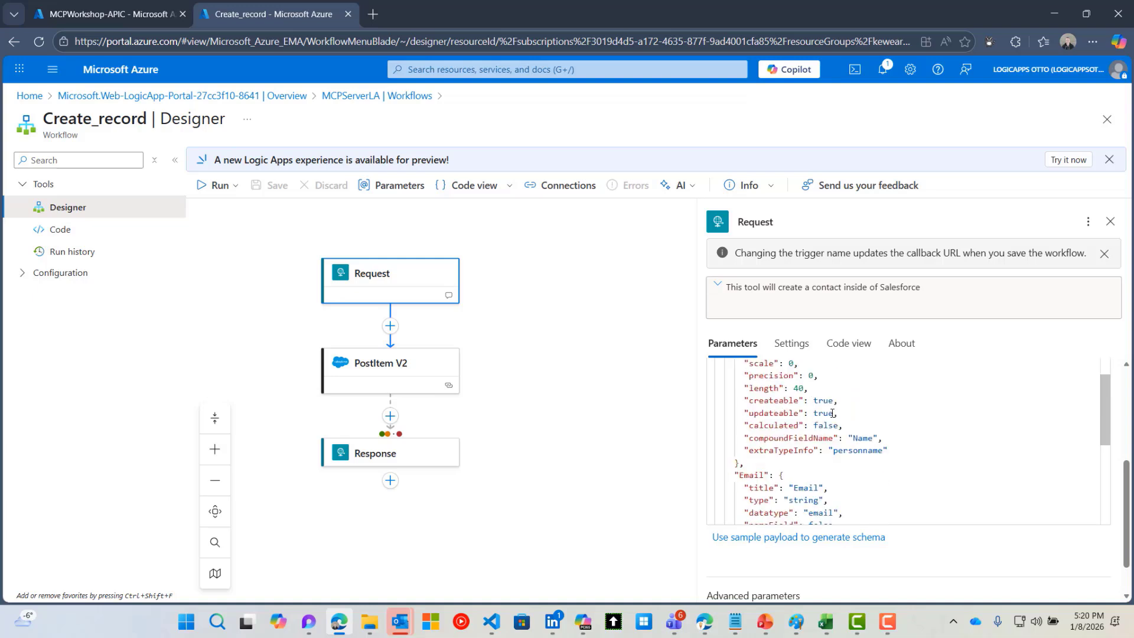
scroll(832, 413, "down", 5)
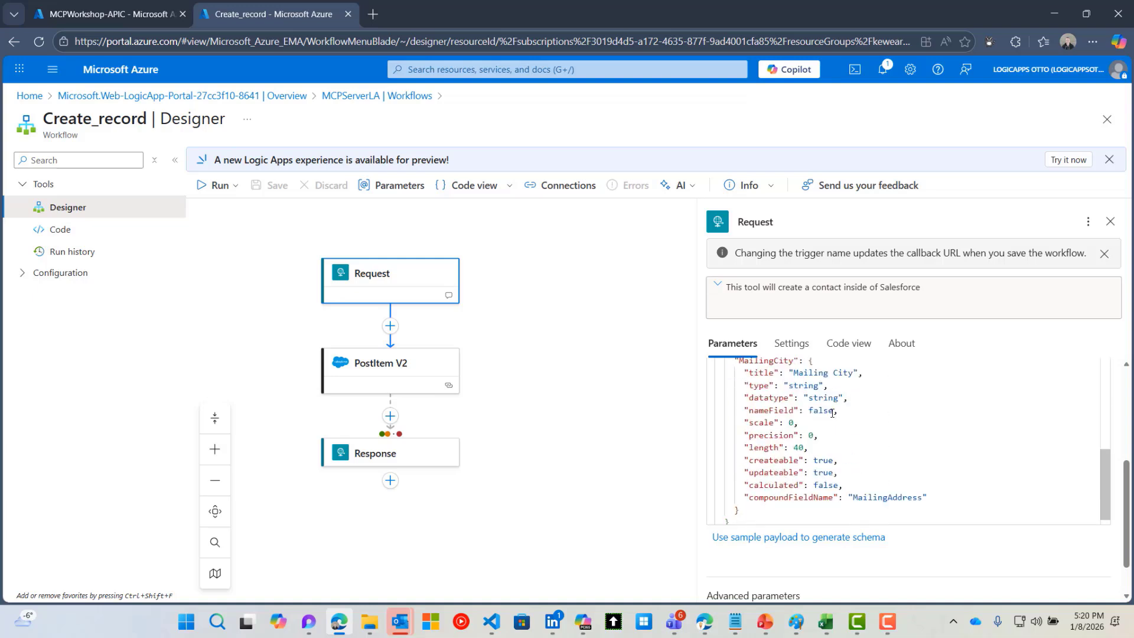
scroll(832, 414, "down", 1)
scroll(882, 483, "up", 15)
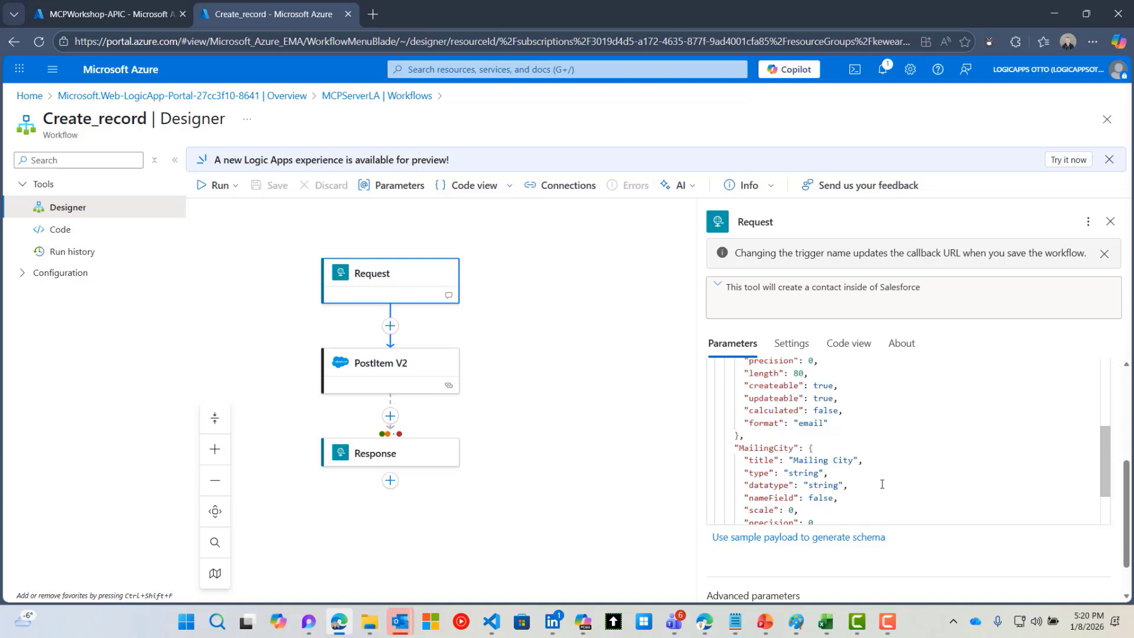
scroll(881, 483, "up", 3)
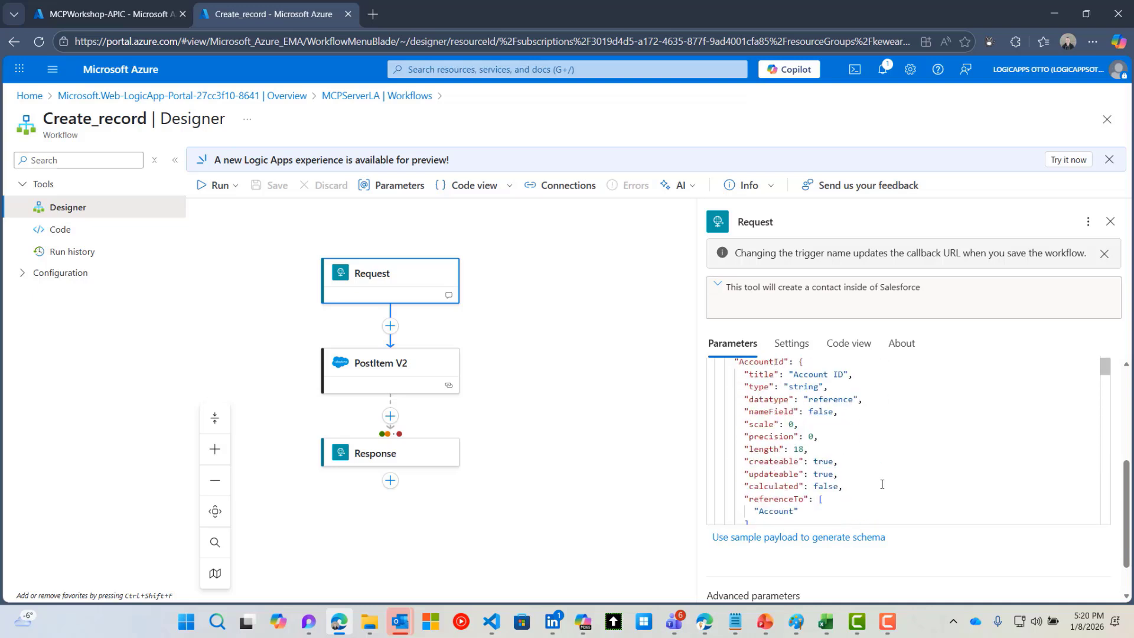
scroll(882, 483, "up", 4)
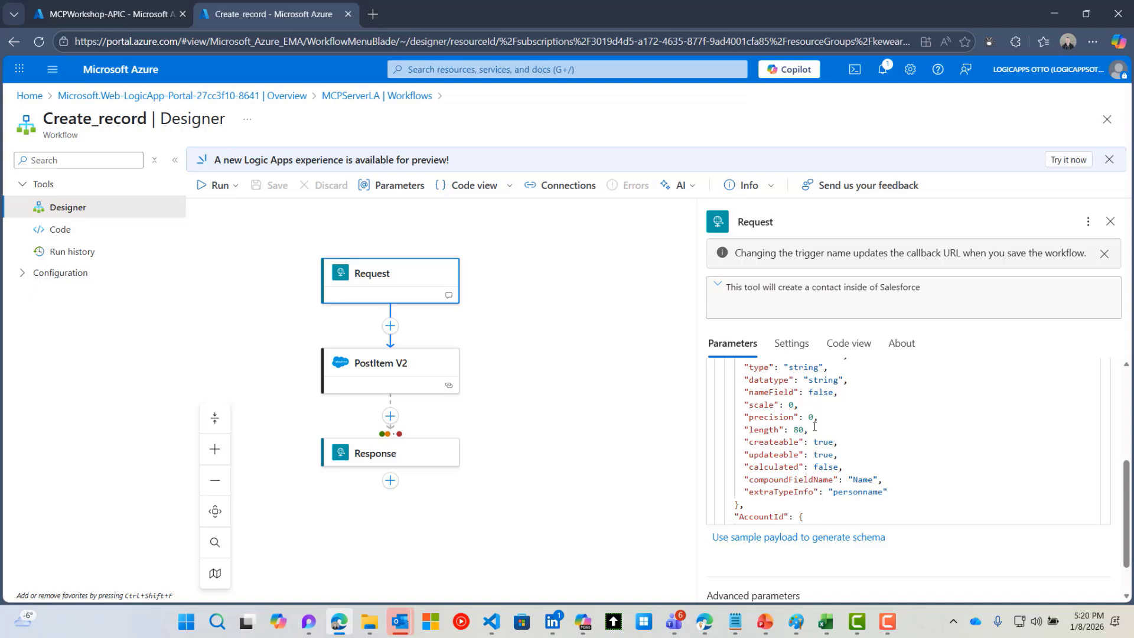
scroll(1116, 404, "up", 6)
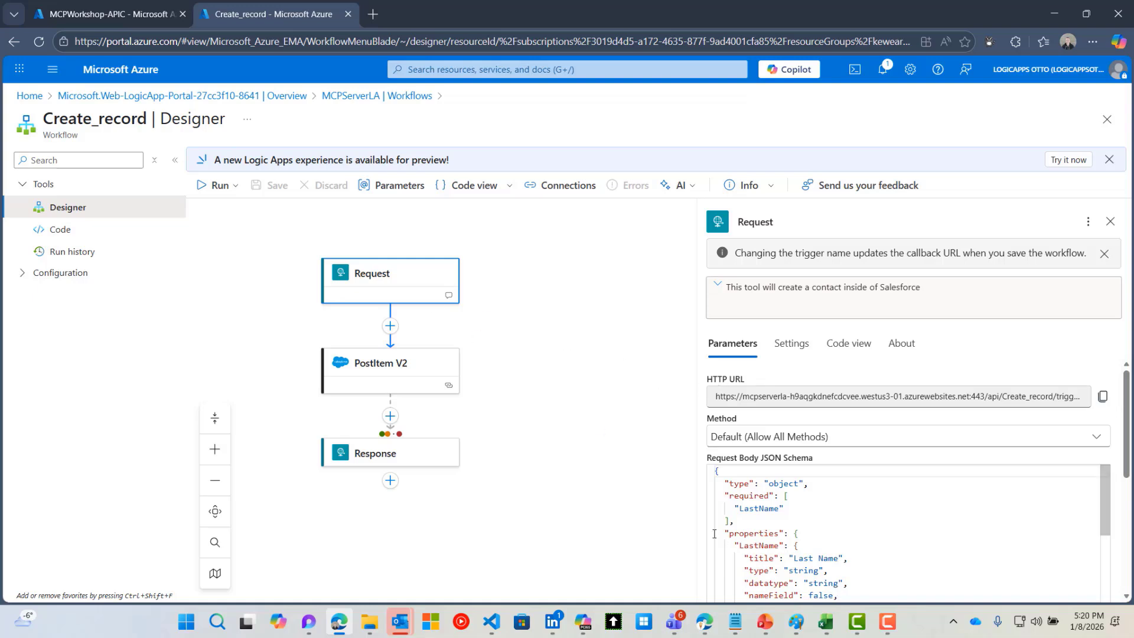
Review PostItem V2's Contact field mappings, then show the Response step returning status 200 with the body
left_click(431, 366)
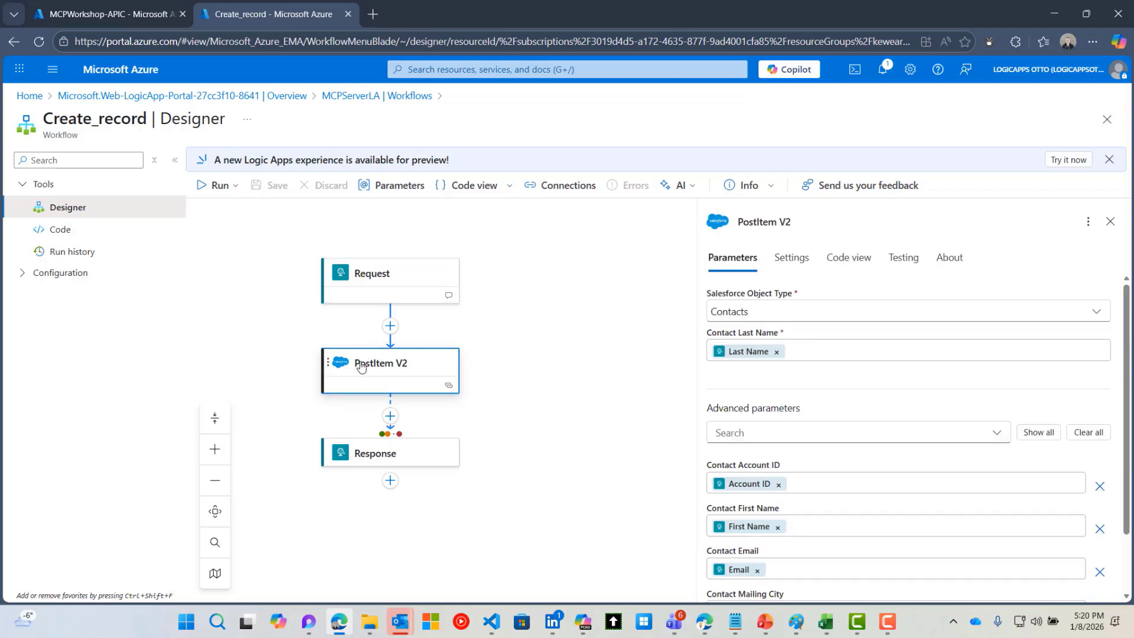
scroll(736, 463, "down", 2)
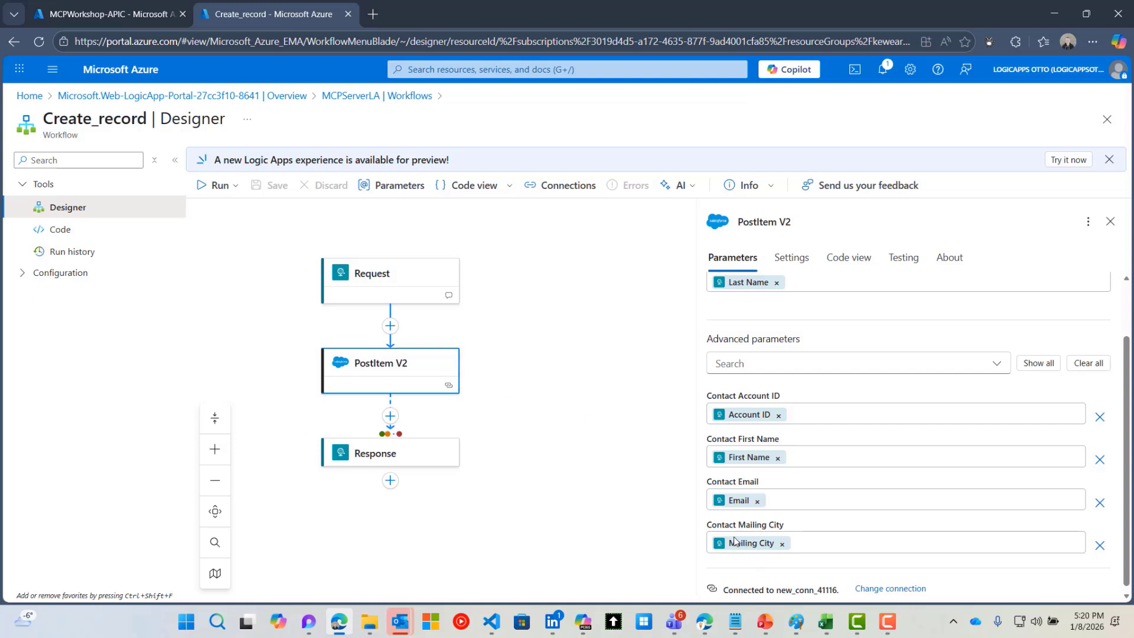
scroll(620, 437, "down", 1)
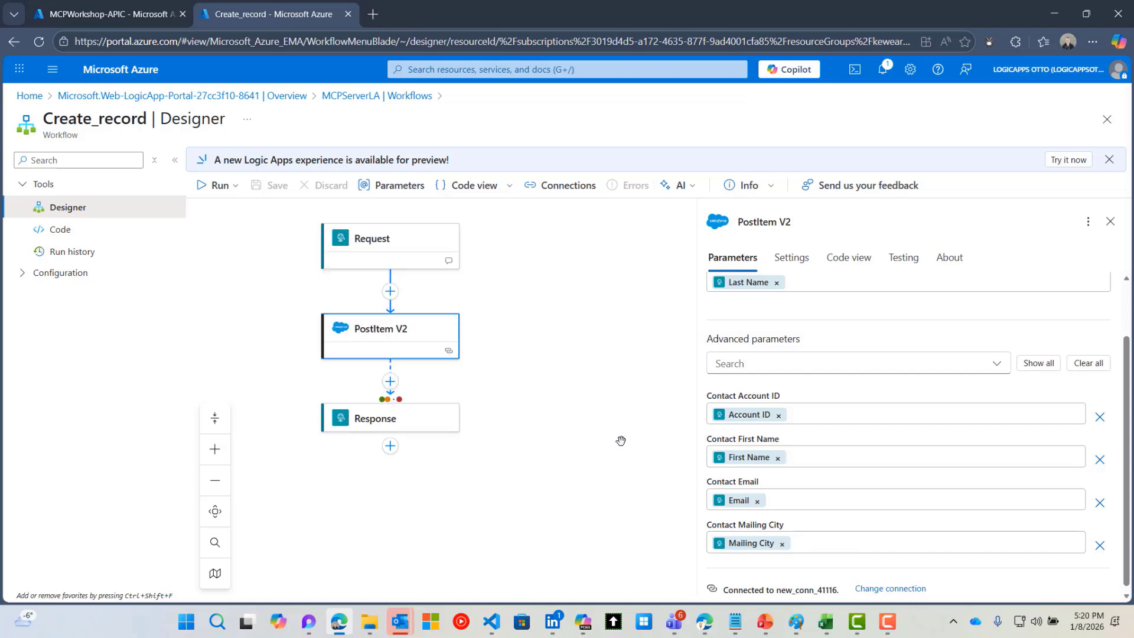
left_click(407, 420)
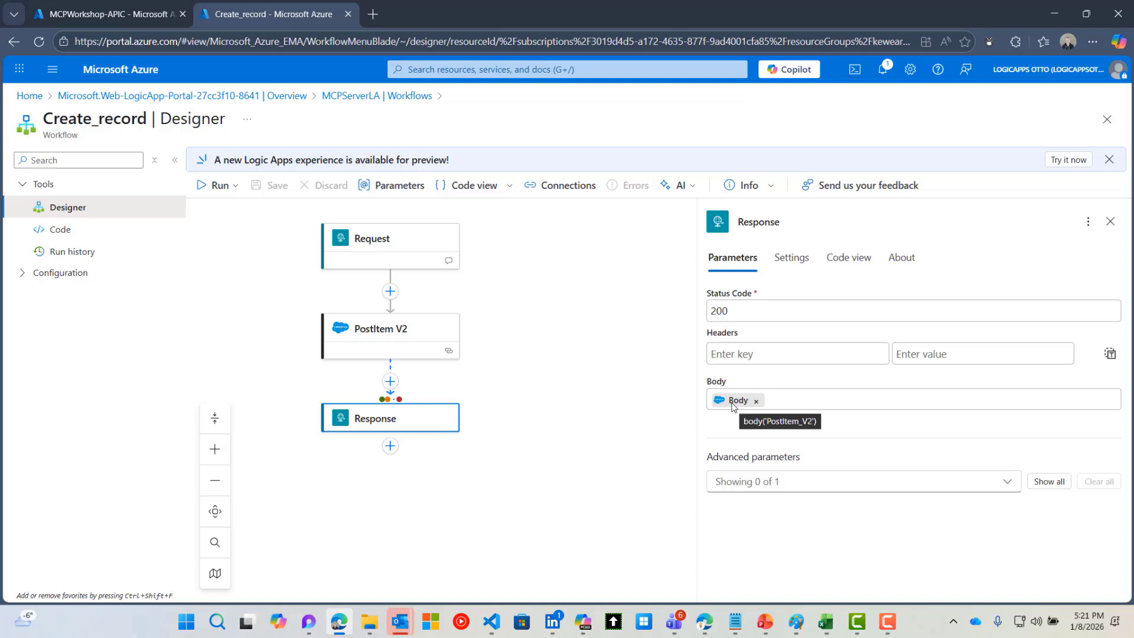
Show the Response step's Settings and expand PostItem V2's run-after conditions: successful, timed out and failed
left_click(777, 264)
scroll(762, 410, "down", 2)
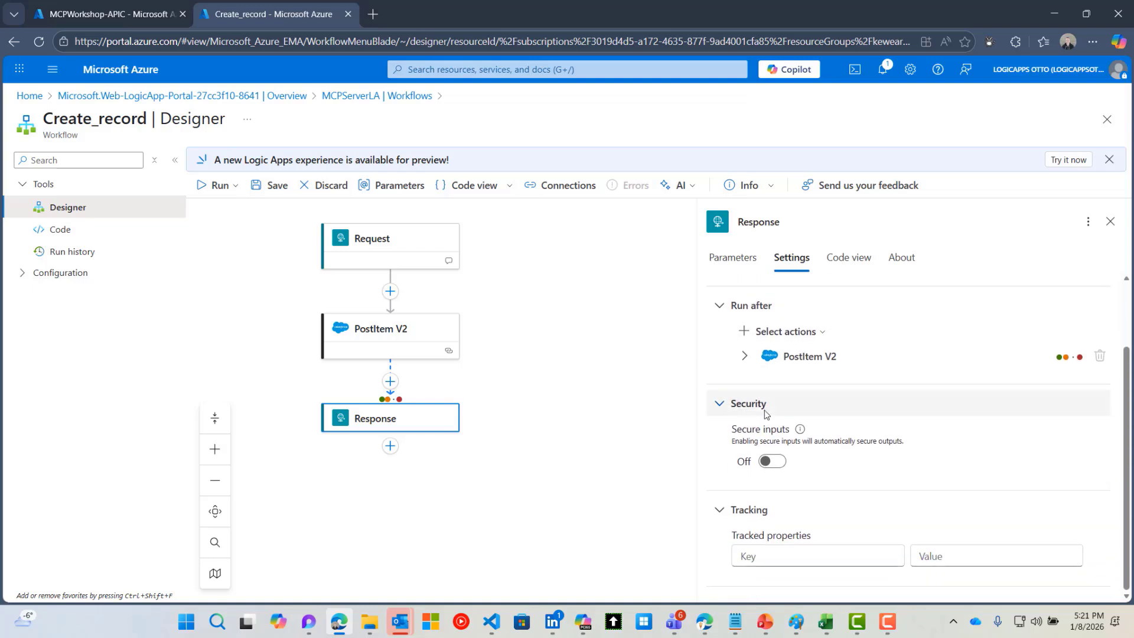
left_click(745, 355)
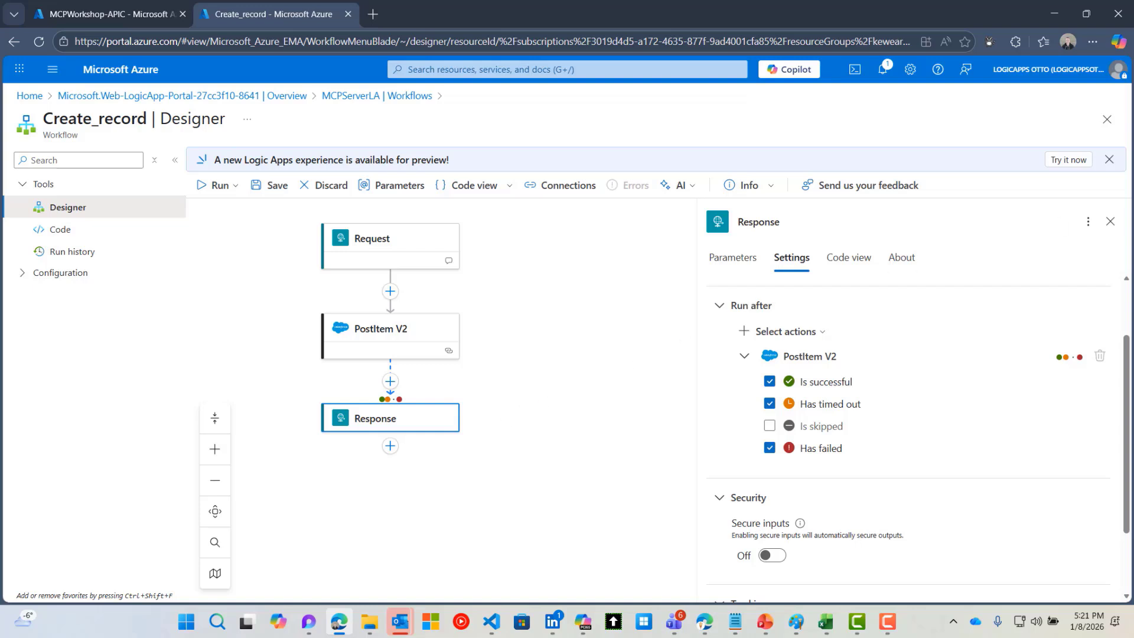
Discard the designer edits, return to MCPServerLA's Workflows list, and expand the Settings group
left_click(374, 98)
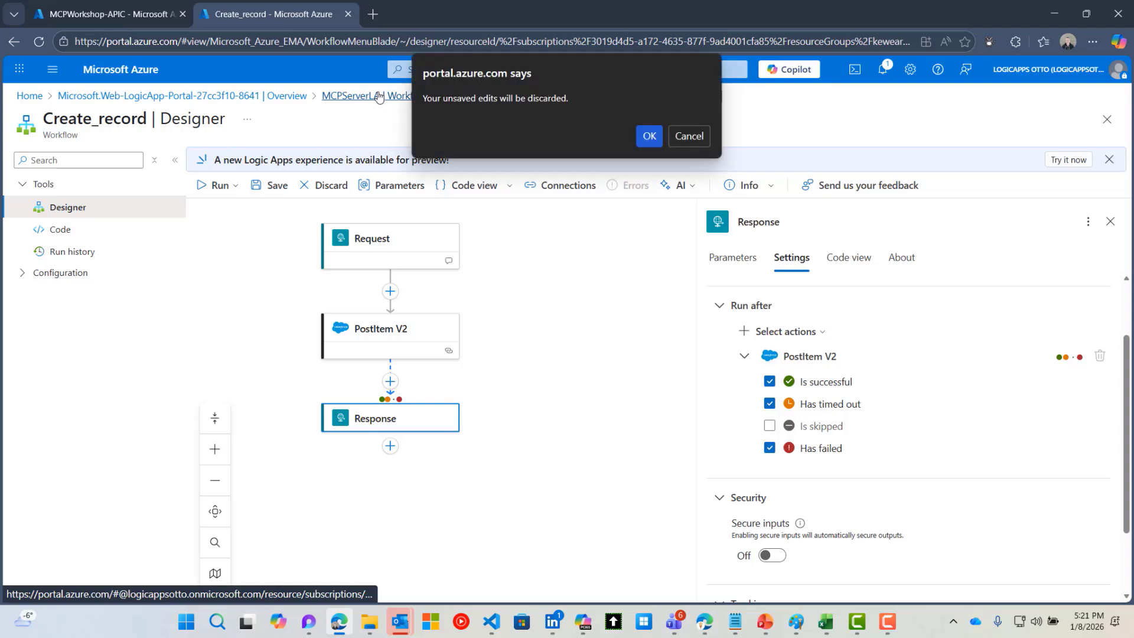
left_click(649, 135)
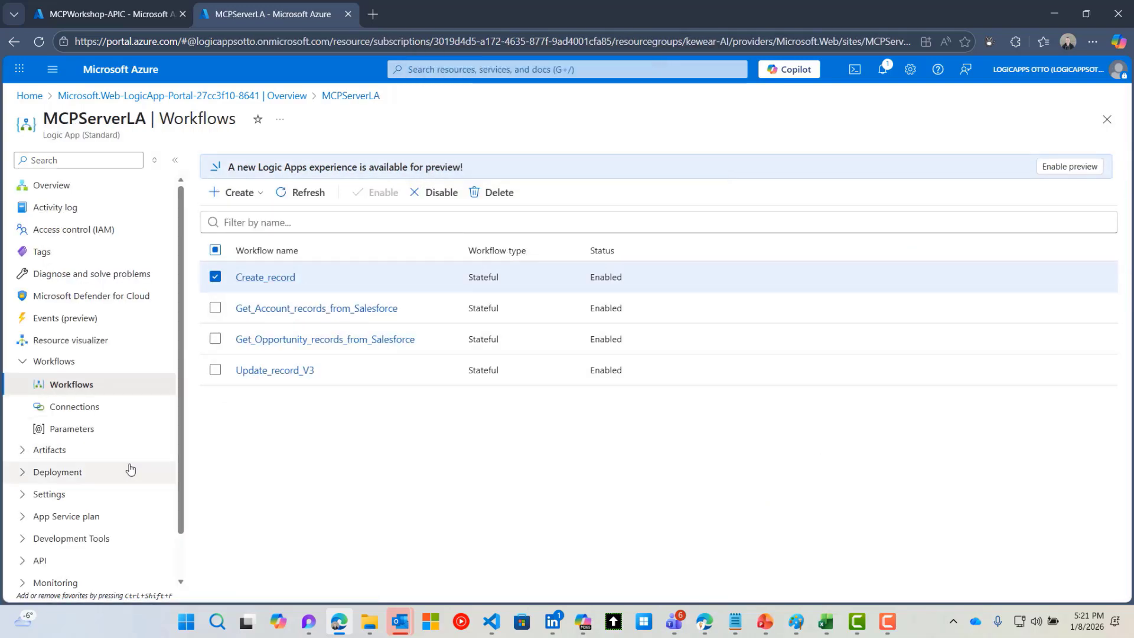
scroll(130, 468, "down", 1)
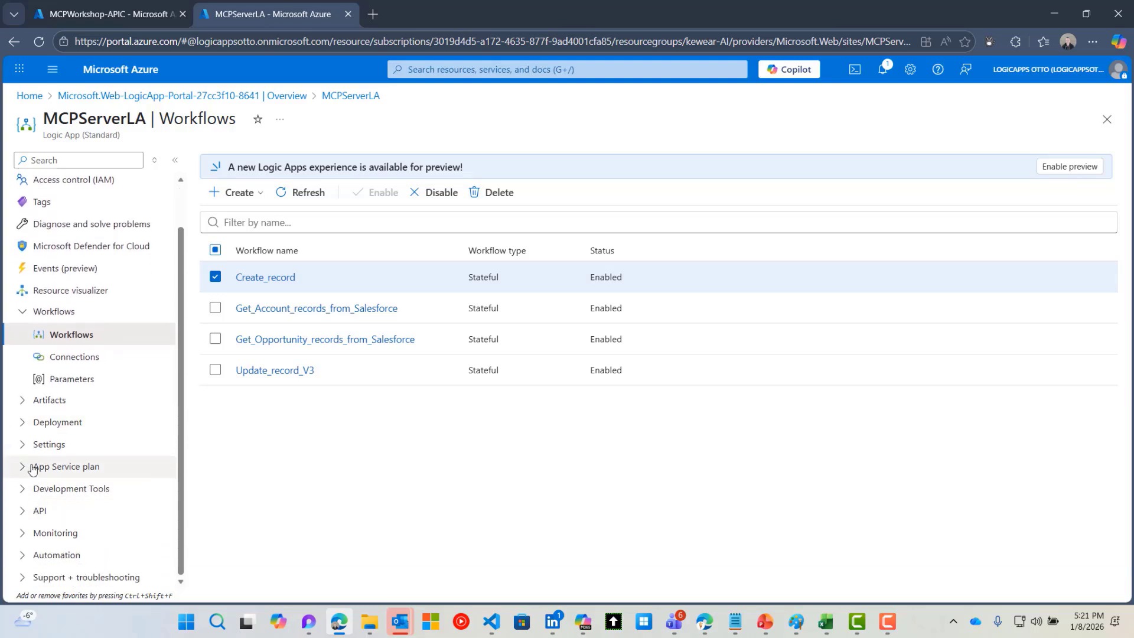
left_click(22, 445)
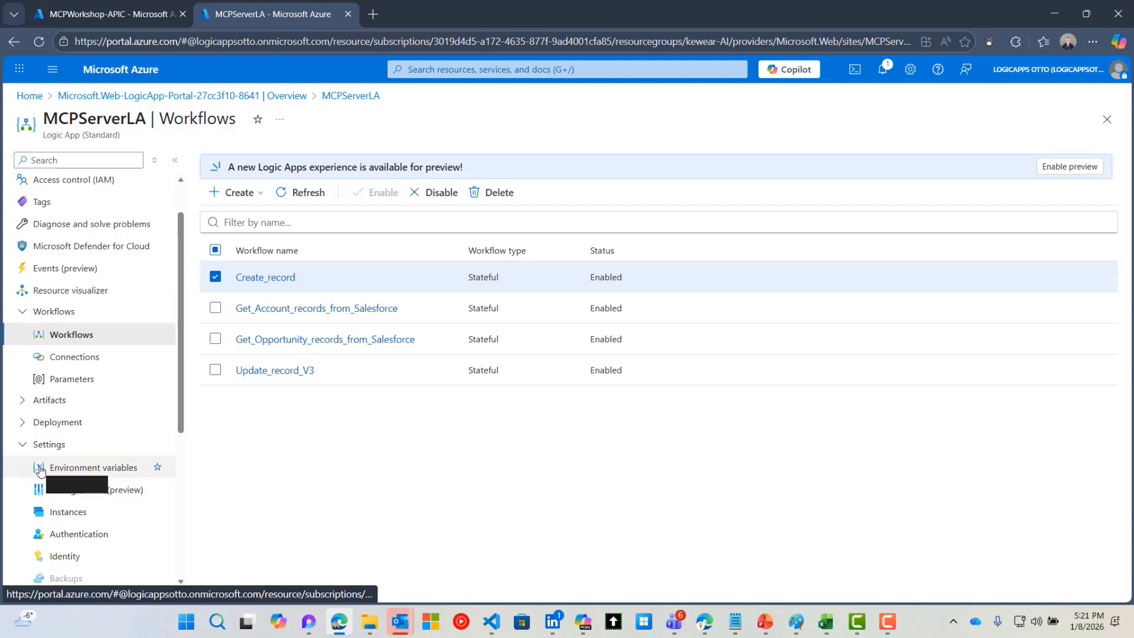
scroll(40, 470, "down", 2)
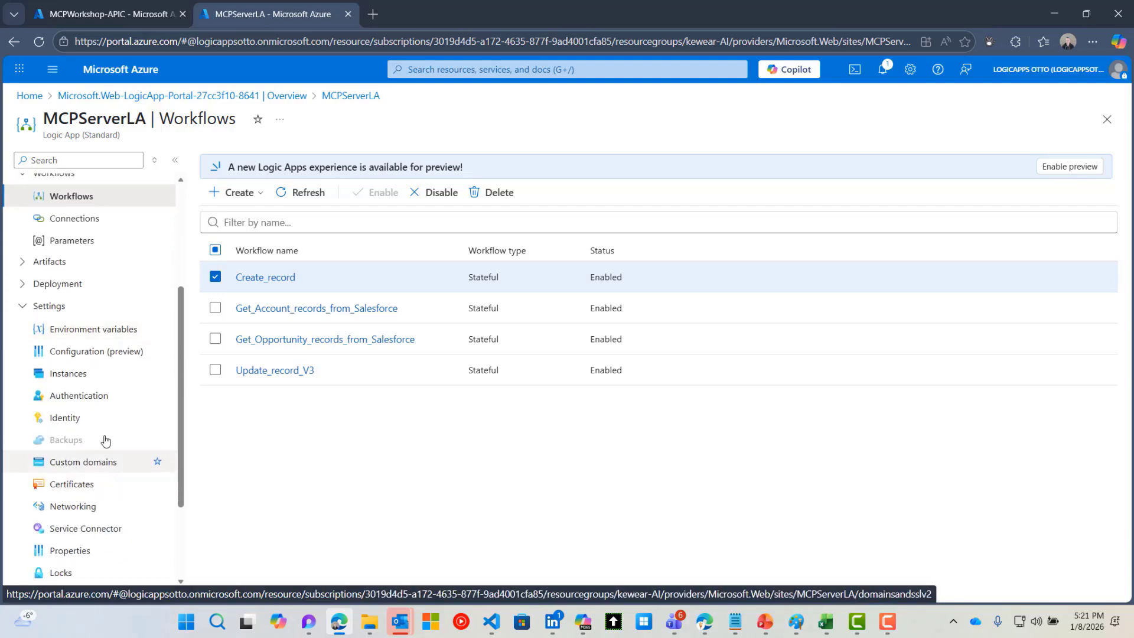
Edit MCPServerLA's Microsoft identity provider under Authentication and check app registration mcp-logic-mcpserverla
left_click(98, 397)
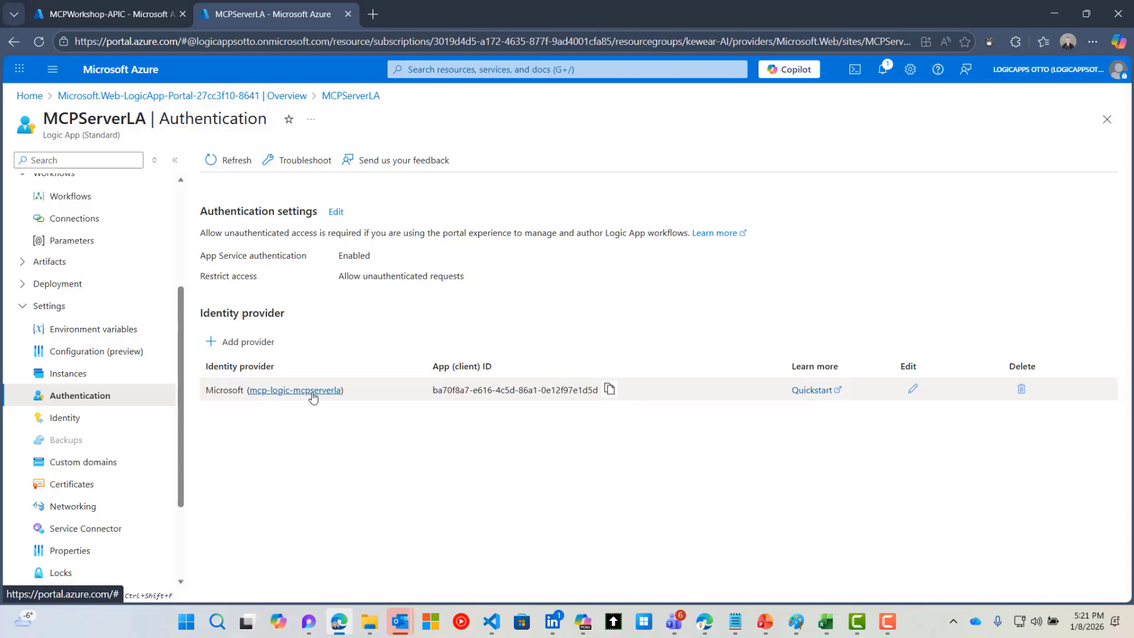
left_click(913, 391)
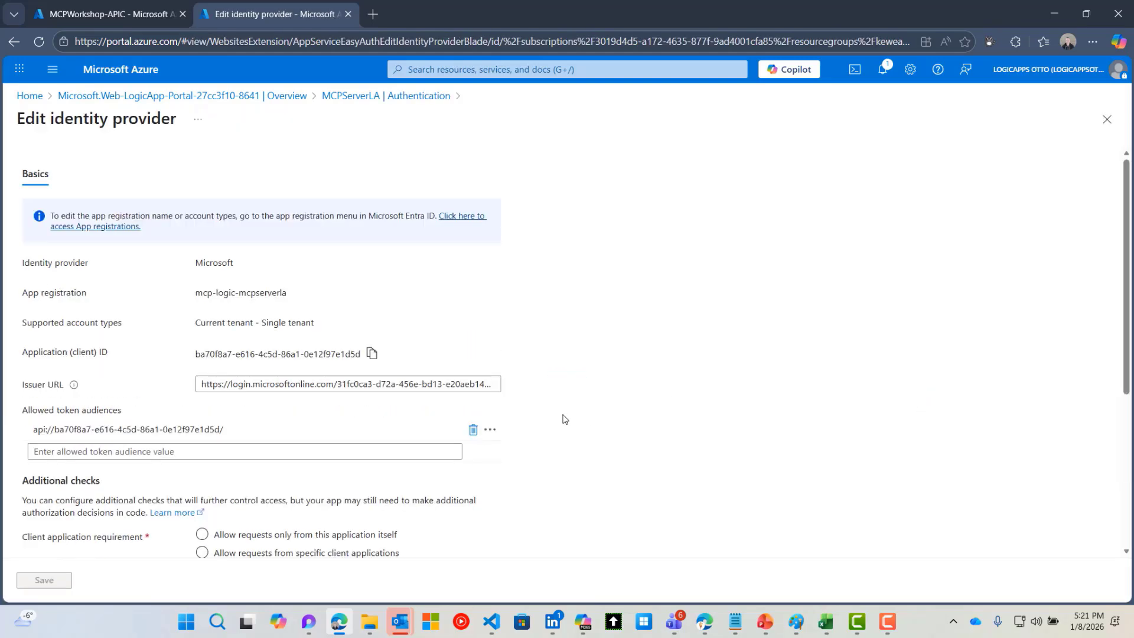
left_click_drag(196, 294, 289, 295)
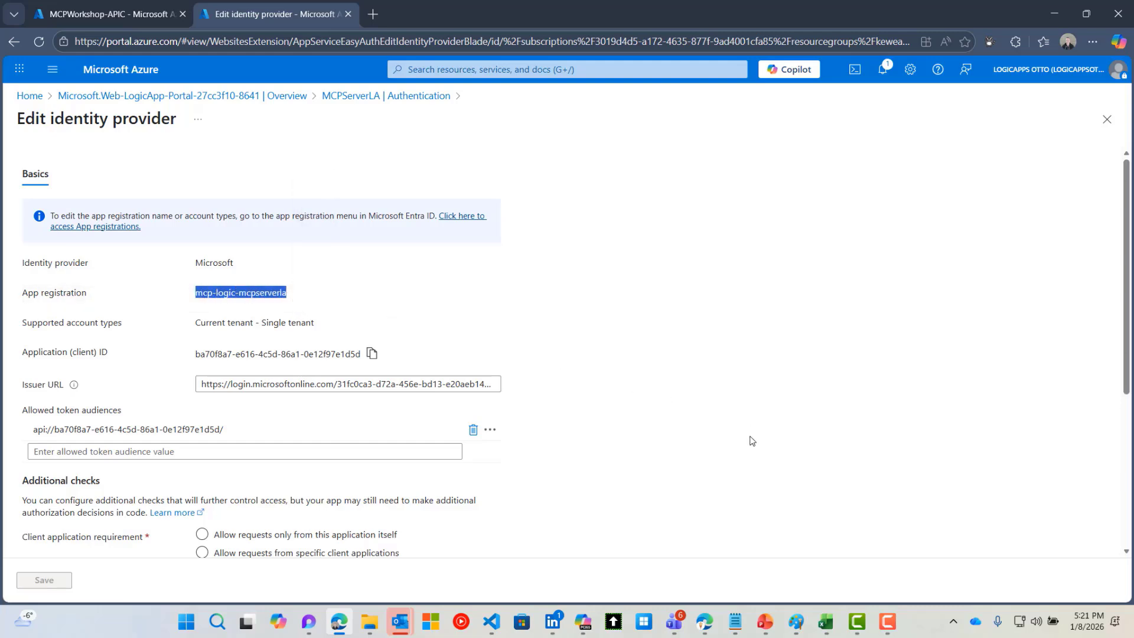
scroll(750, 442, "down", 4)
scroll(750, 448, "up", 4)
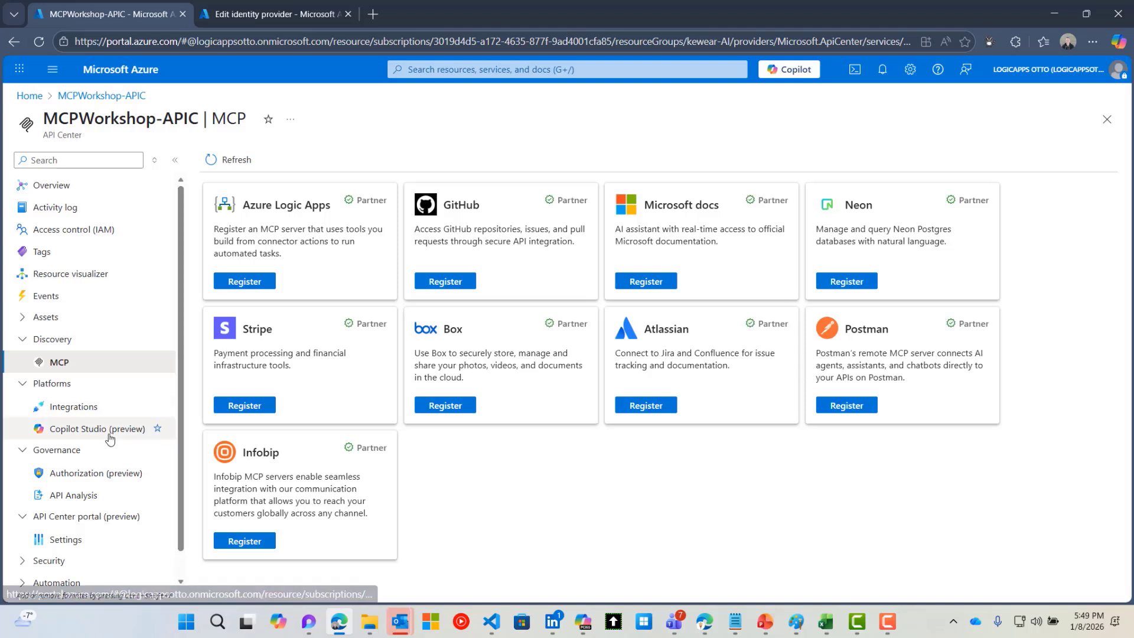
Launch the MCPWorkshop-APIC API portal in a new tab from its settings and sign in
scroll(124, 446, "down", 1)
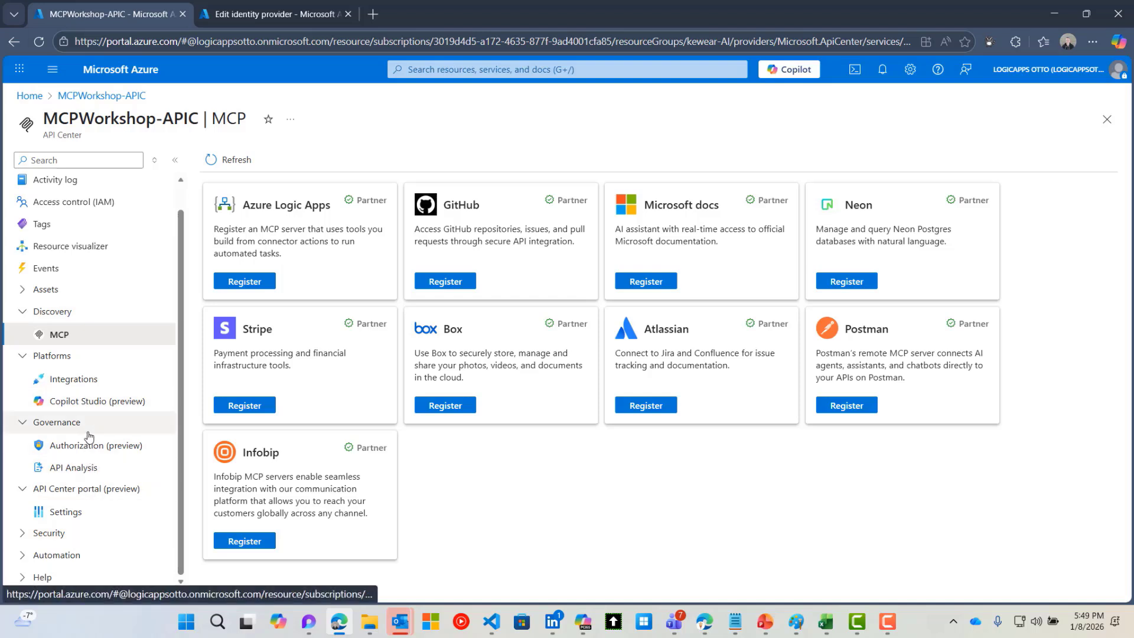
left_click(84, 516)
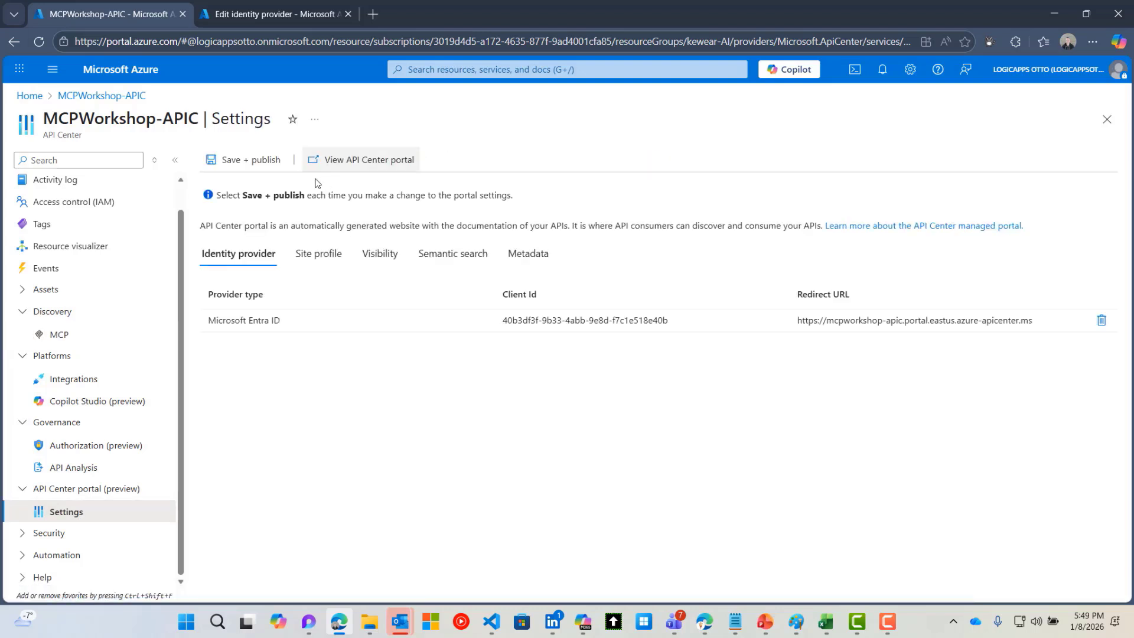
left_click(344, 165)
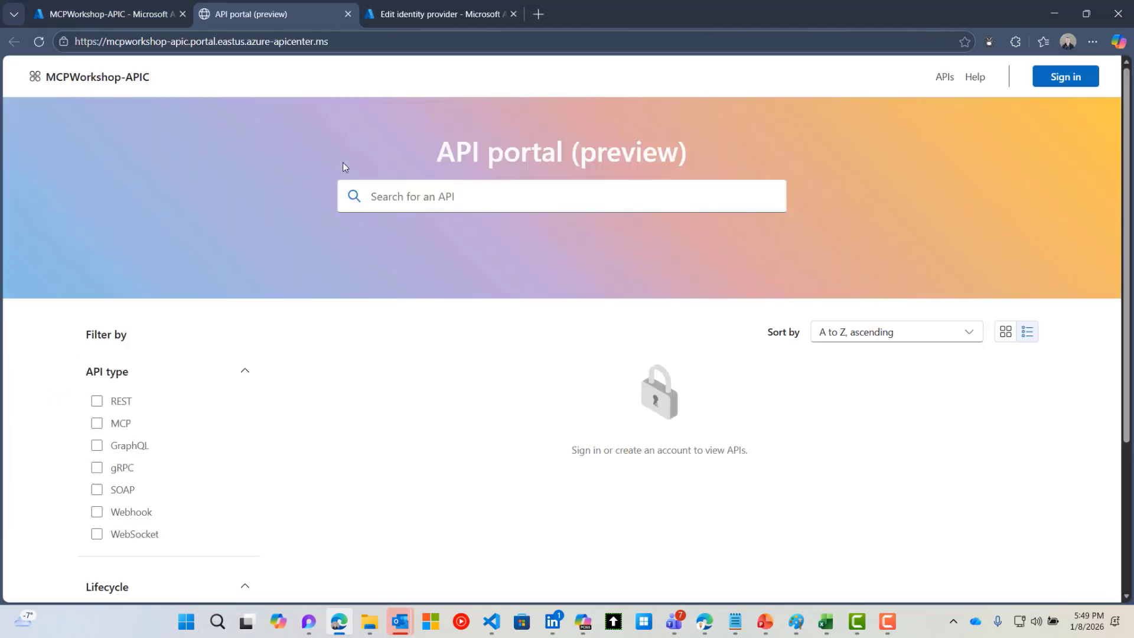
left_click(1093, 78)
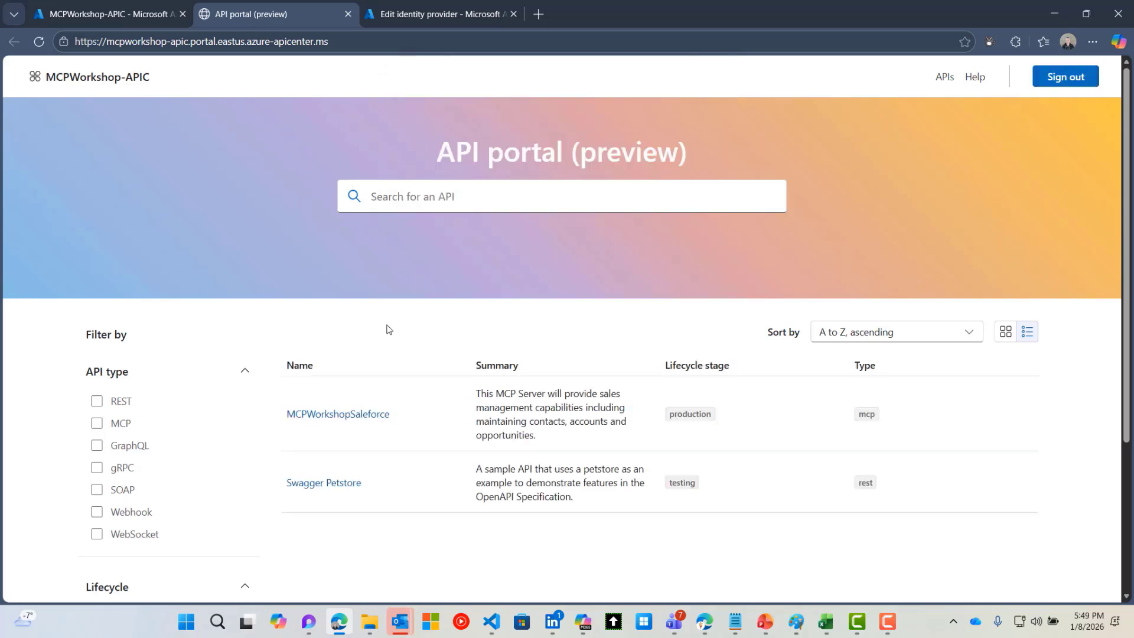
Copy the MCPWorkshopSaleforce server's endpoint URL from its details panel and switch to VS Code
left_click(336, 417)
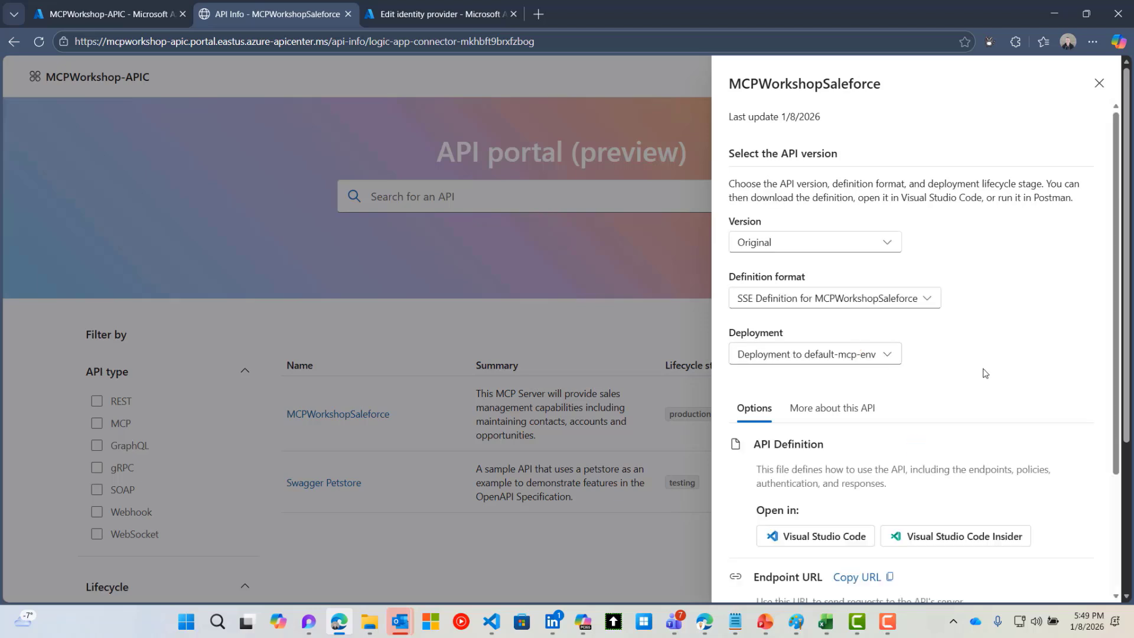
scroll(985, 372, "down", 3)
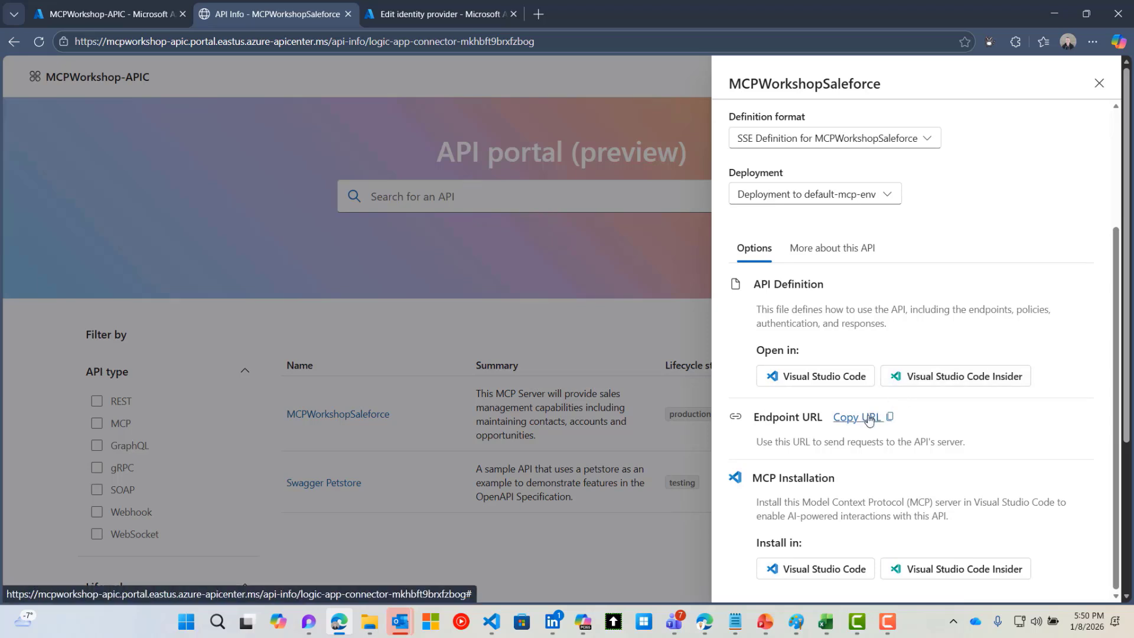
left_click(868, 418)
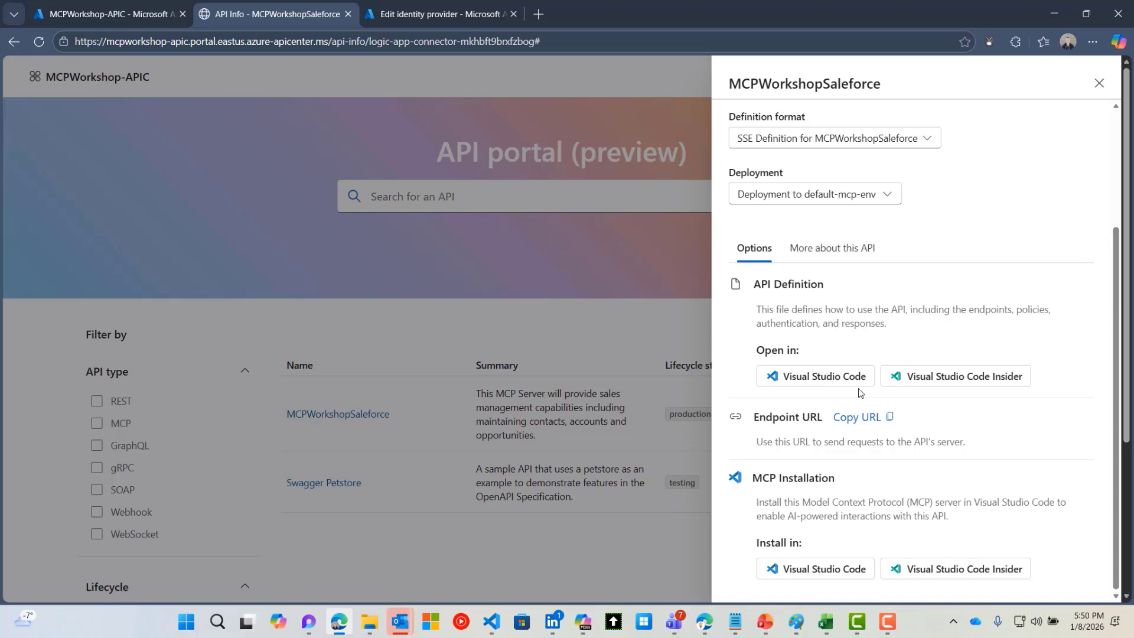
left_click(491, 620)
Register the pasted URL via MCP: Add Server as global HTTP server 'MCPWorkshop-Salesforce'
left_click(194, 20)
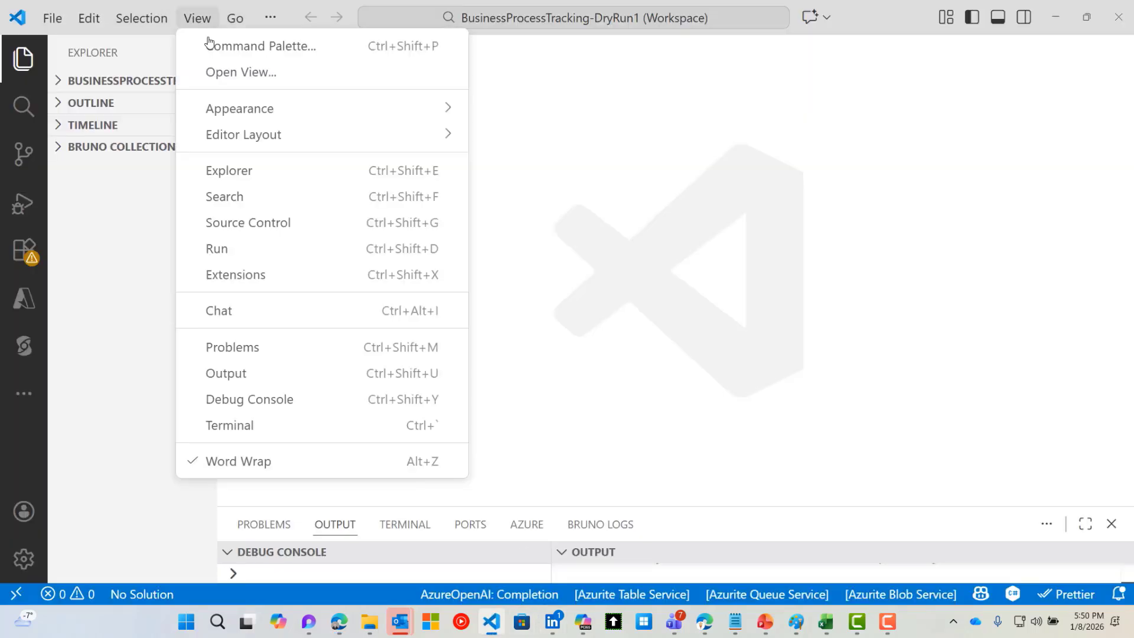
left_click(211, 46)
left_click(328, 55)
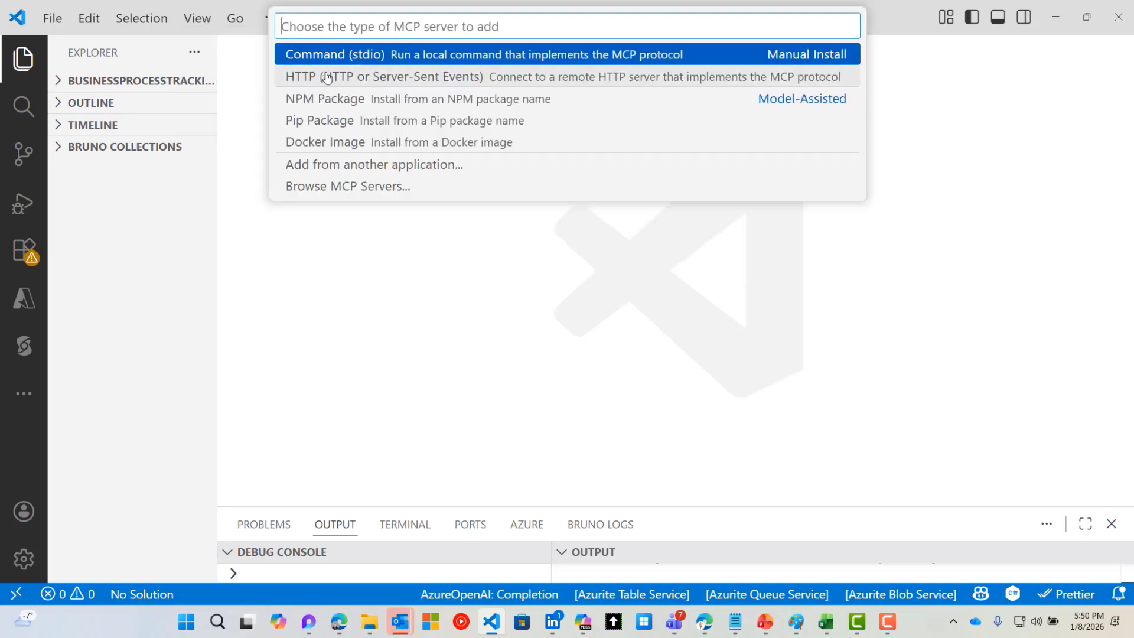
left_click(328, 78)
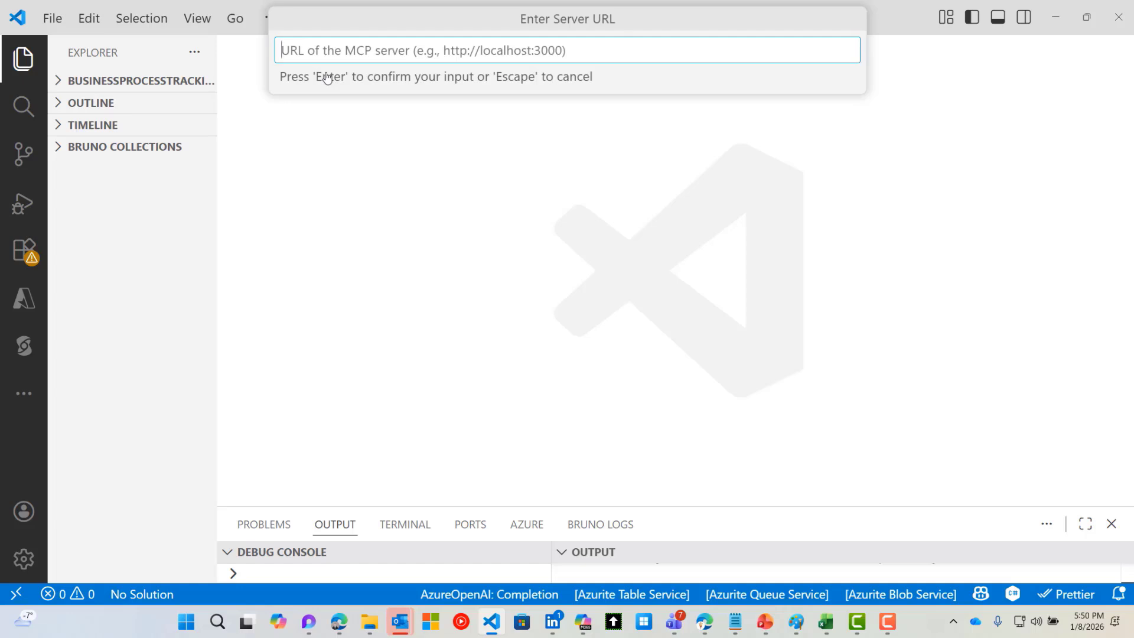
key("ctrl+v")
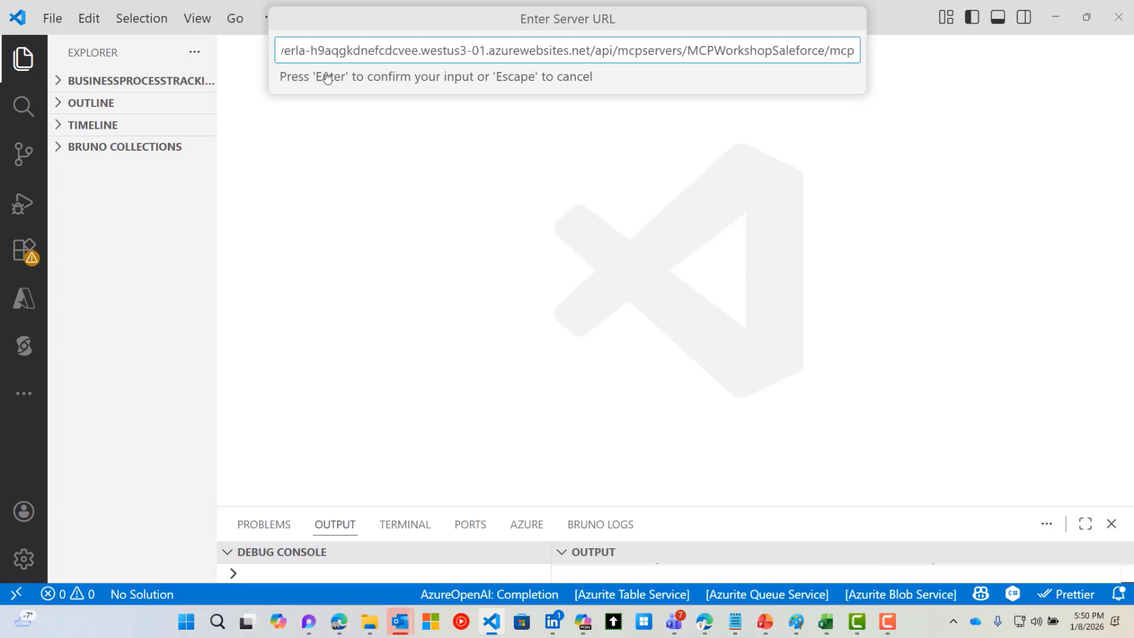
key("Return")
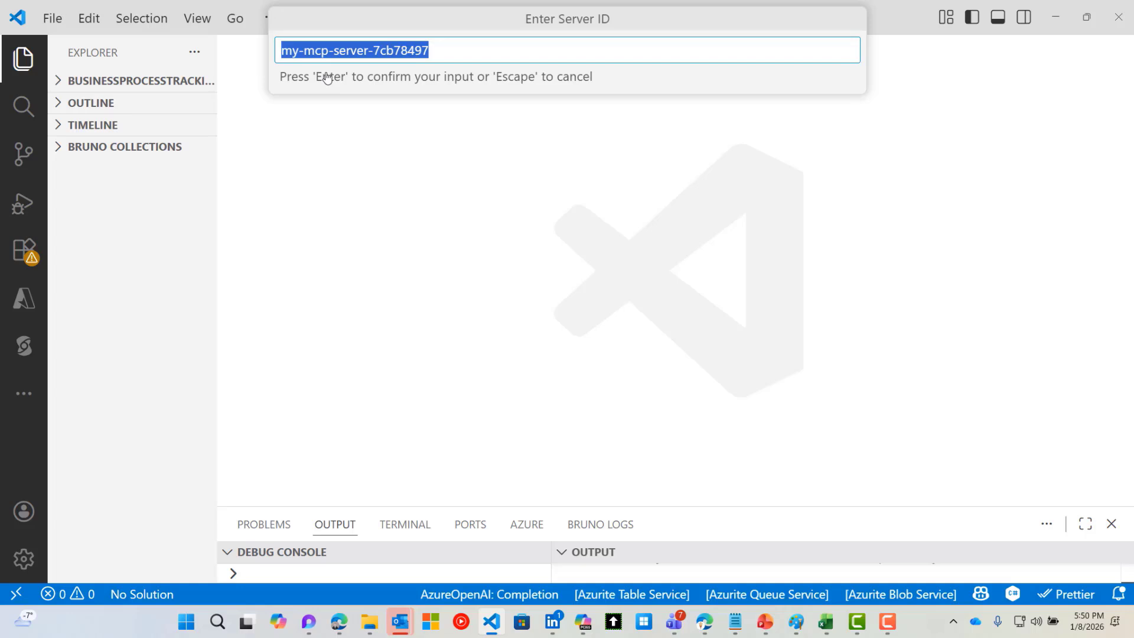
type("MCPWorks")
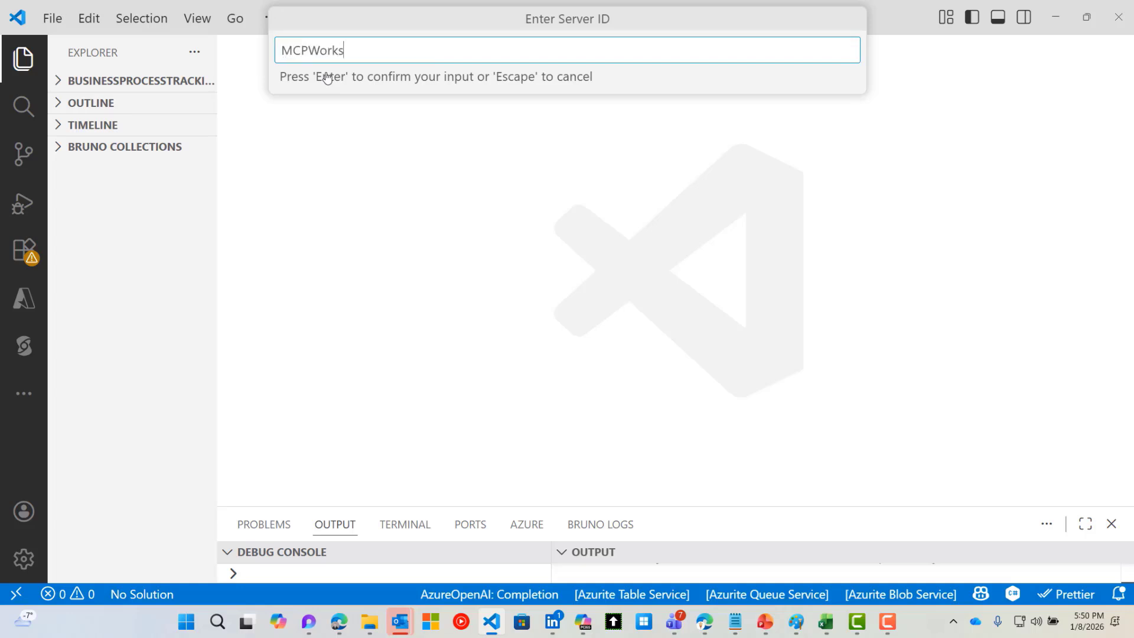
type("hop-Salesforce")
key("Return")
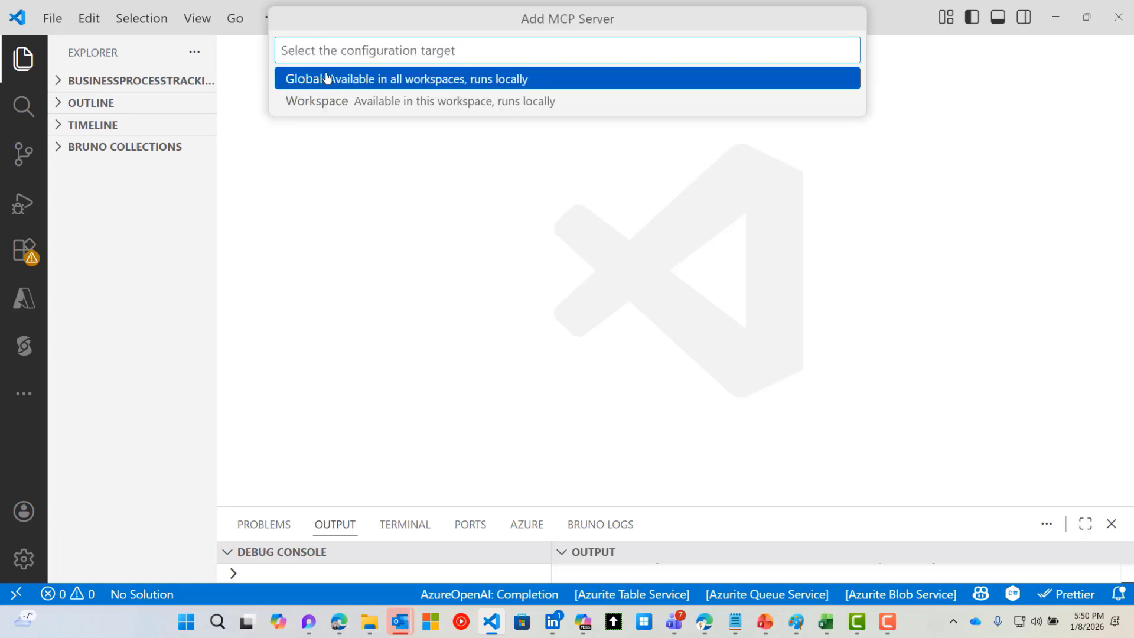
left_click(368, 83)
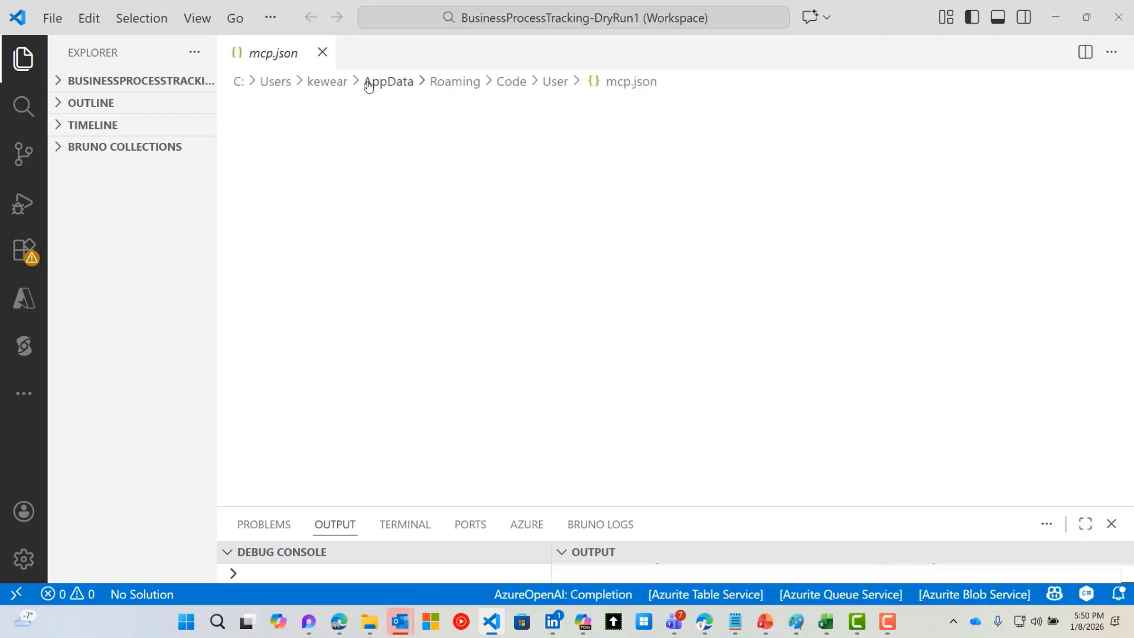
Scroll mcp.json down to the MCPWorkshop-Salesforce server entry
scroll(621, 249, "down", 2)
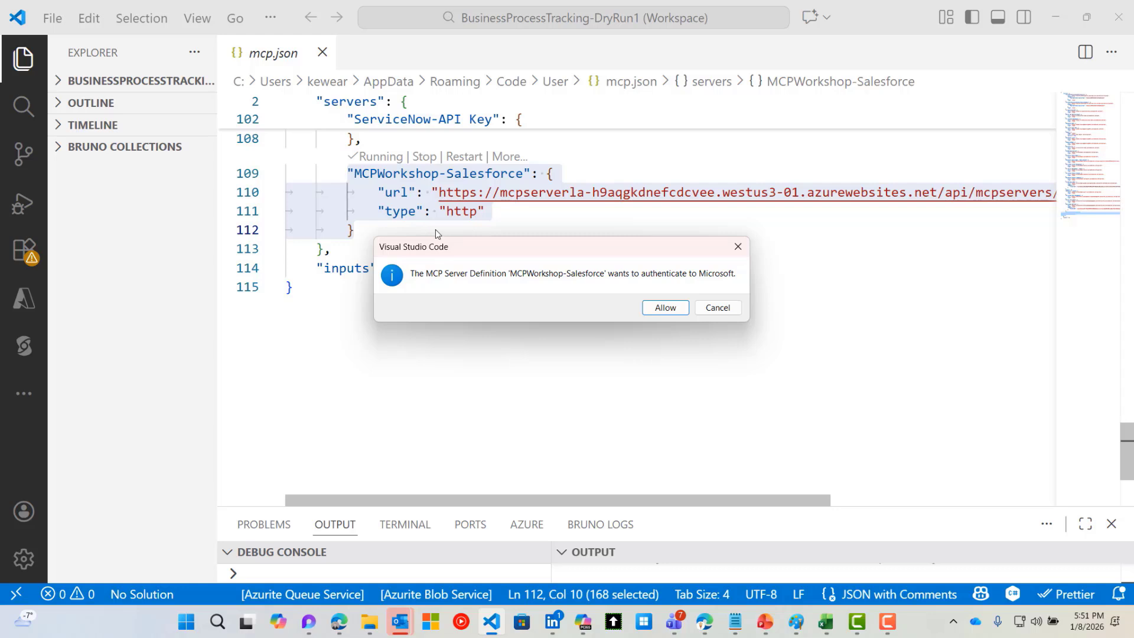
Allow the server to authenticate to Microsoft and accept the requested permissions
left_click(658, 308)
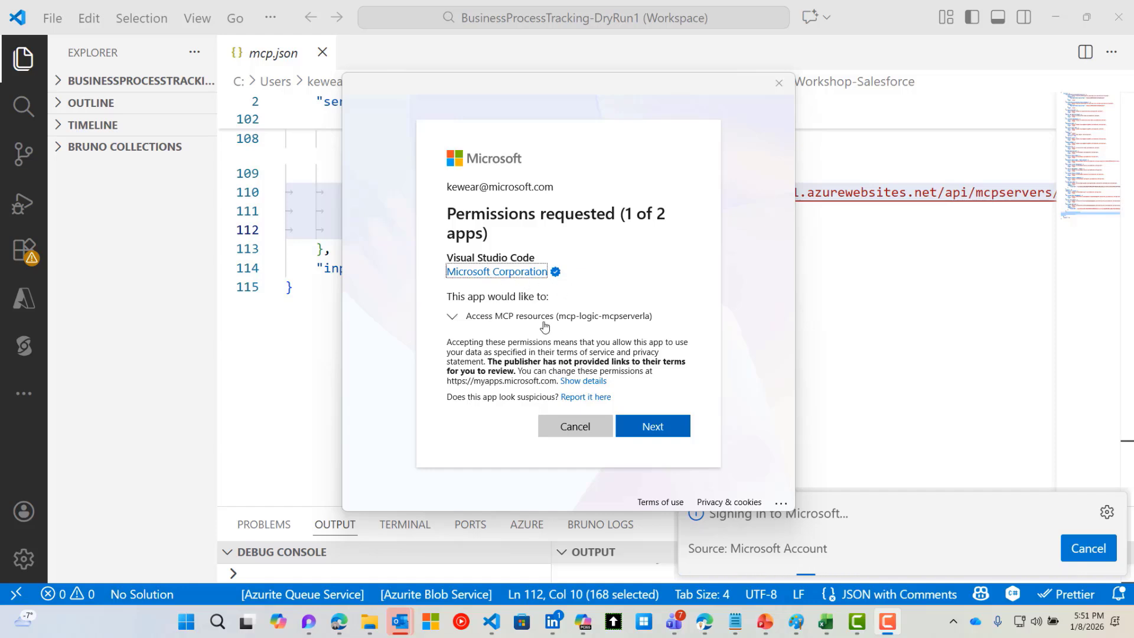
left_click(653, 428)
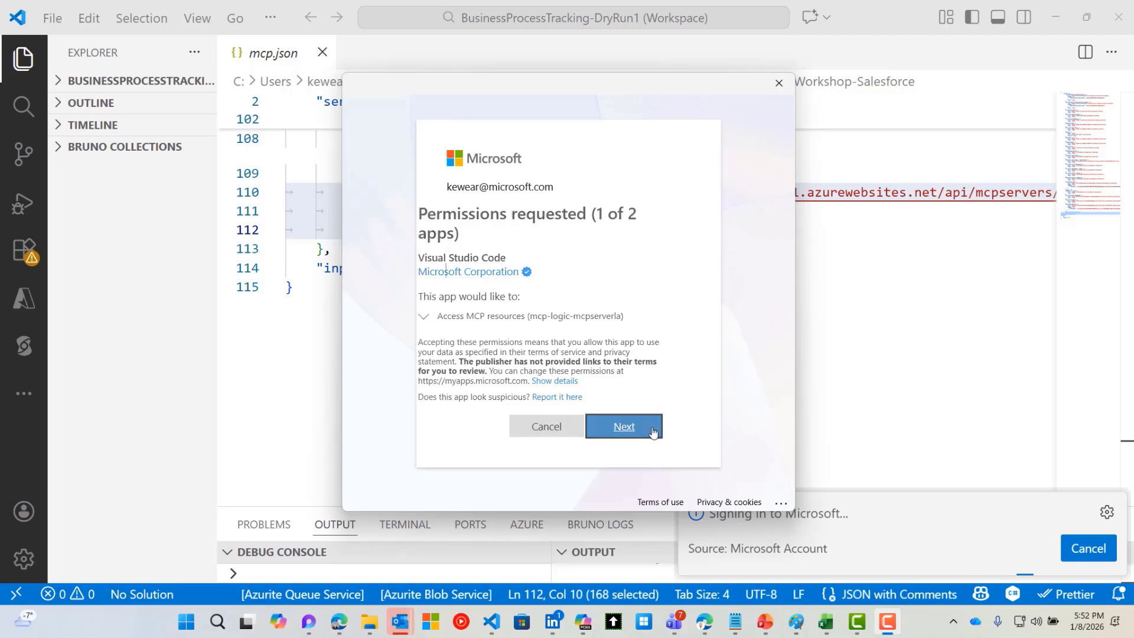
left_click(653, 447)
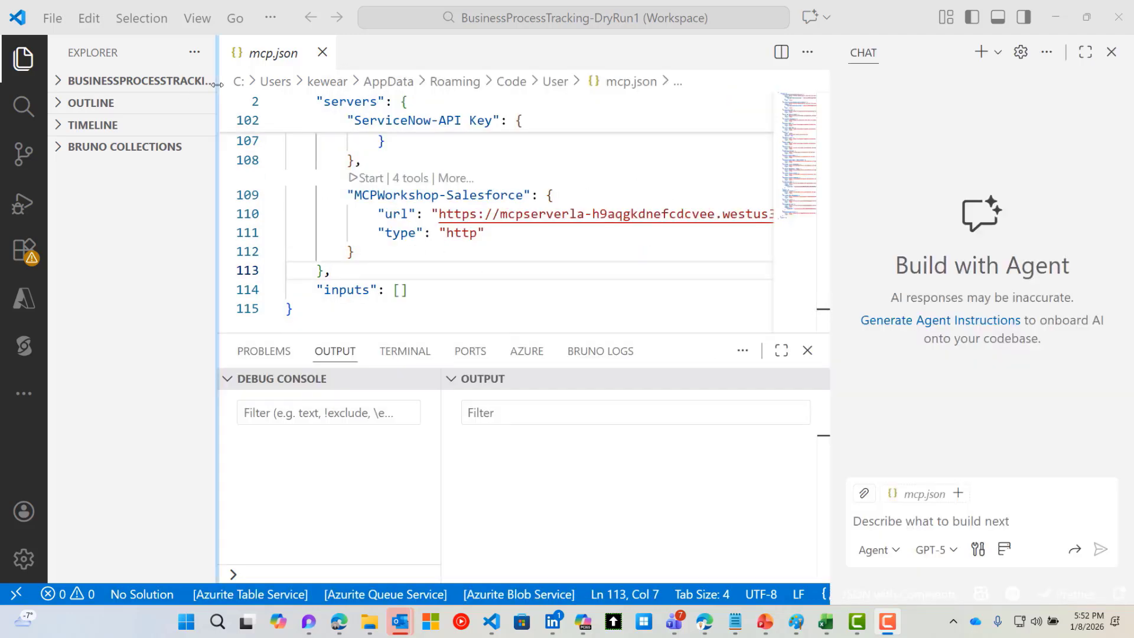
Collapse the side bar and start MCPWorkshop-Salesforce so it runs with 4 tools
left_click_drag(123, 83, 98, 85)
scroll(301, 274, "up", 1)
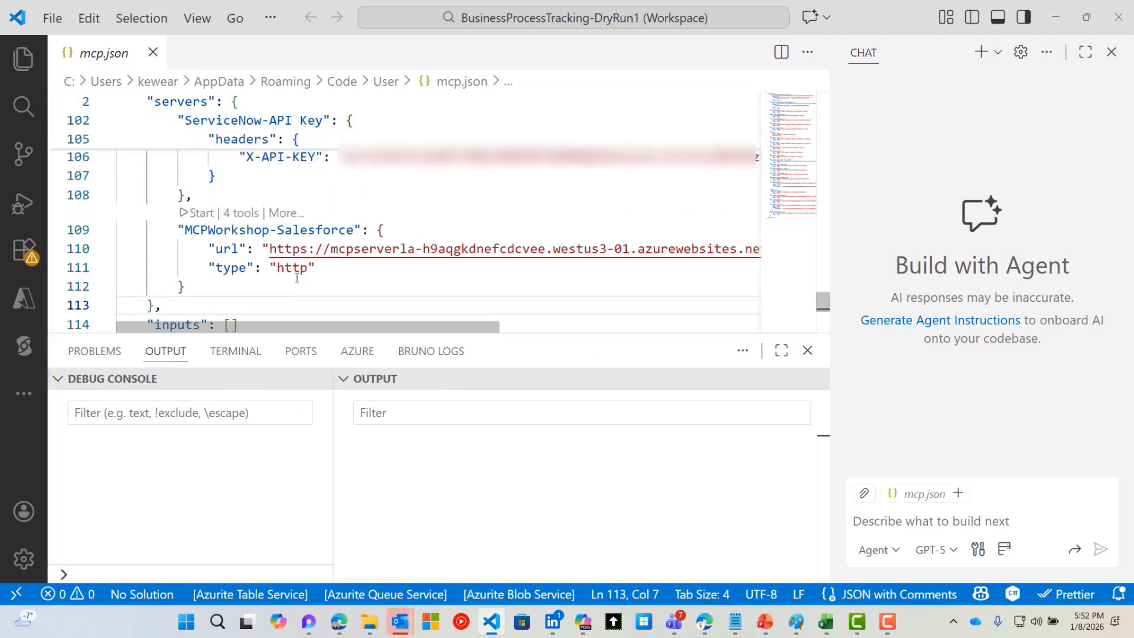
scroll(238, 268, "down", 1)
left_click(208, 179)
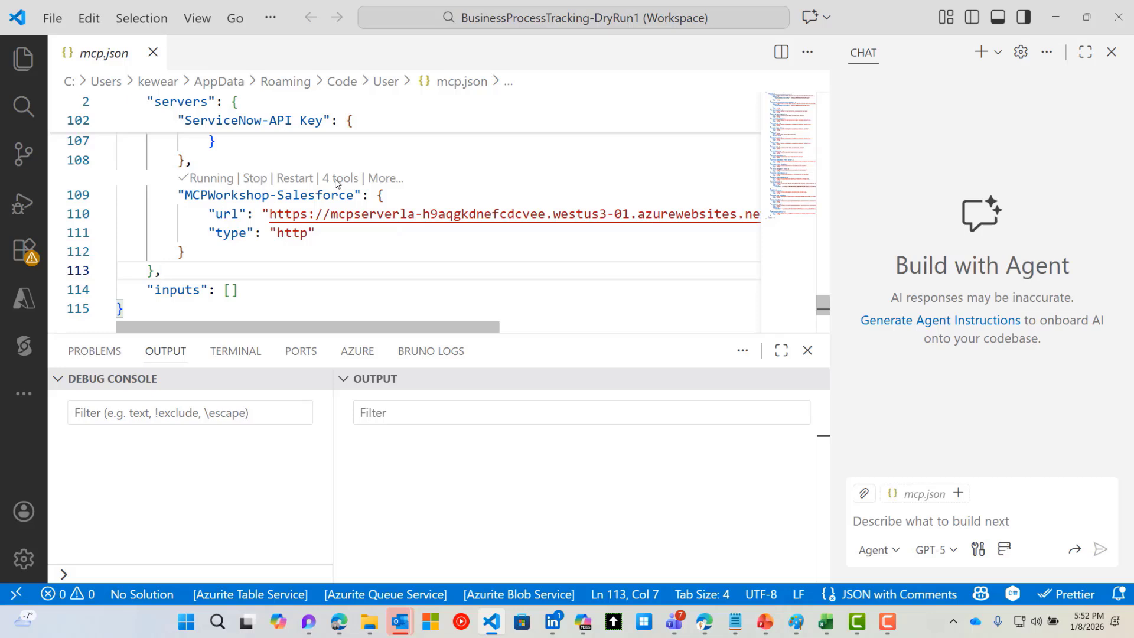
Widen the chat panel, keep Agent mode and the GPT-5 model, and show the chat tools list
left_click_drag(830, 357, 652, 362)
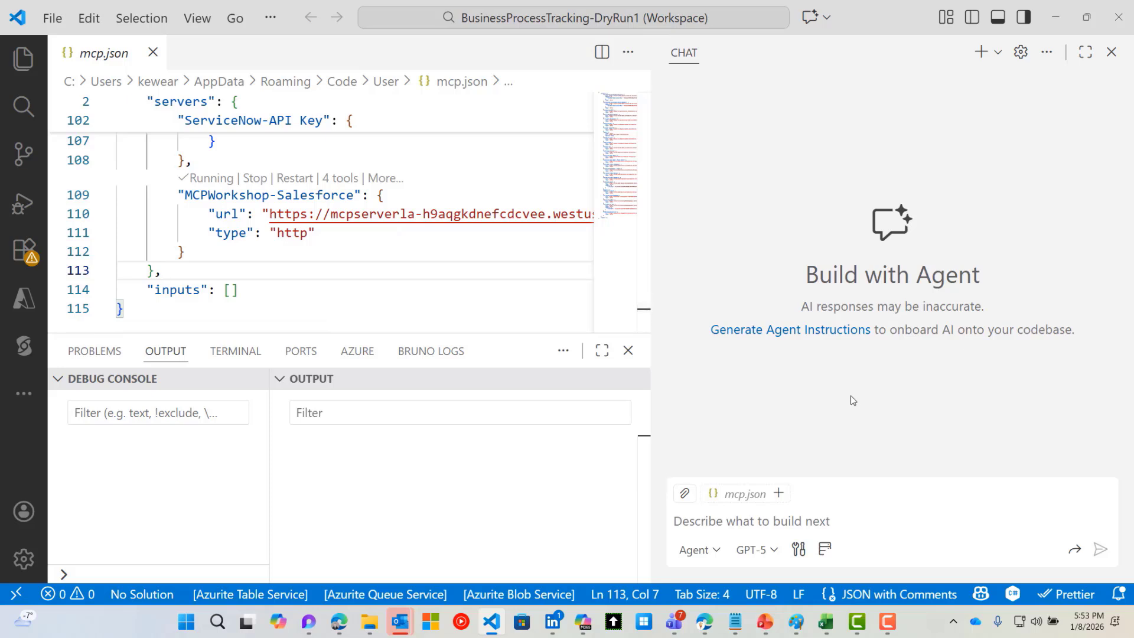
left_click(716, 555)
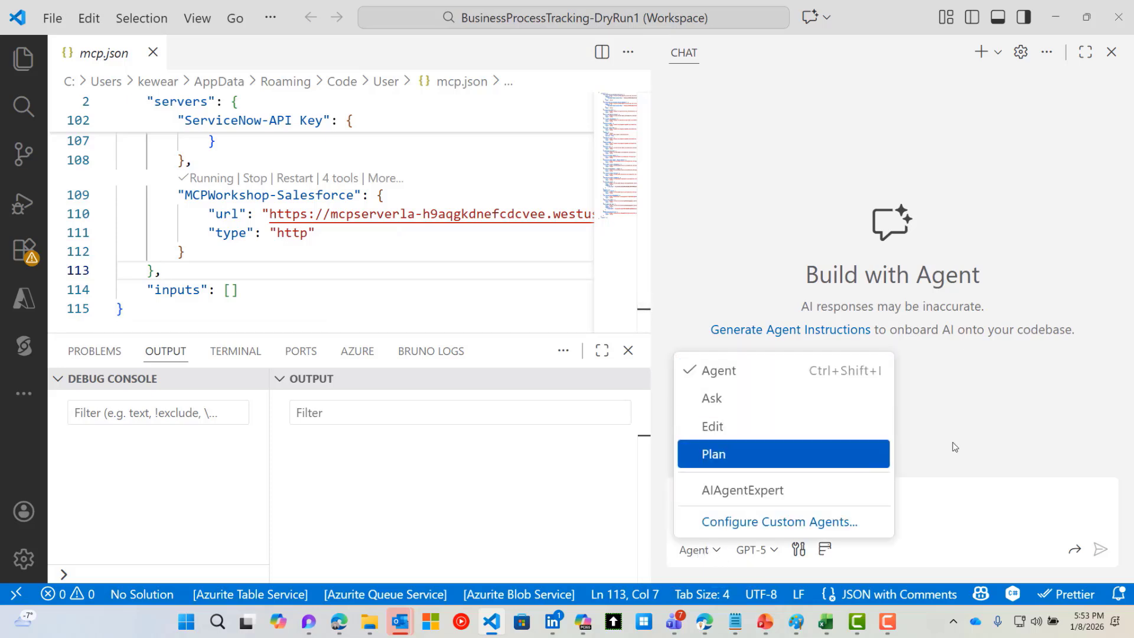
left_click(983, 443)
left_click(771, 554)
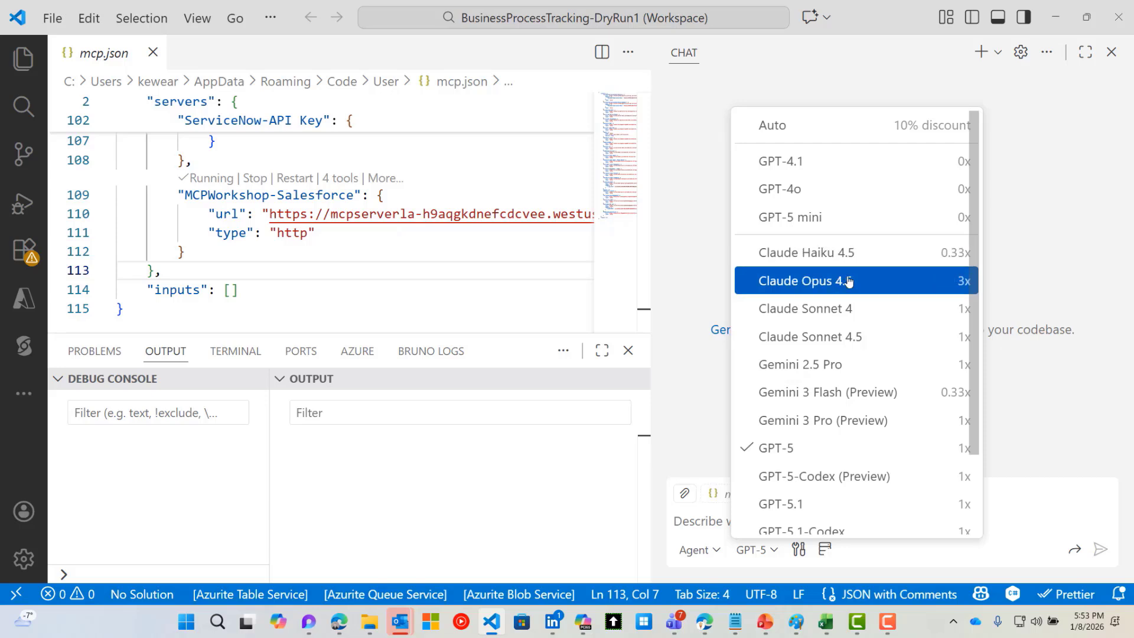
left_click(1066, 435)
left_click(800, 560)
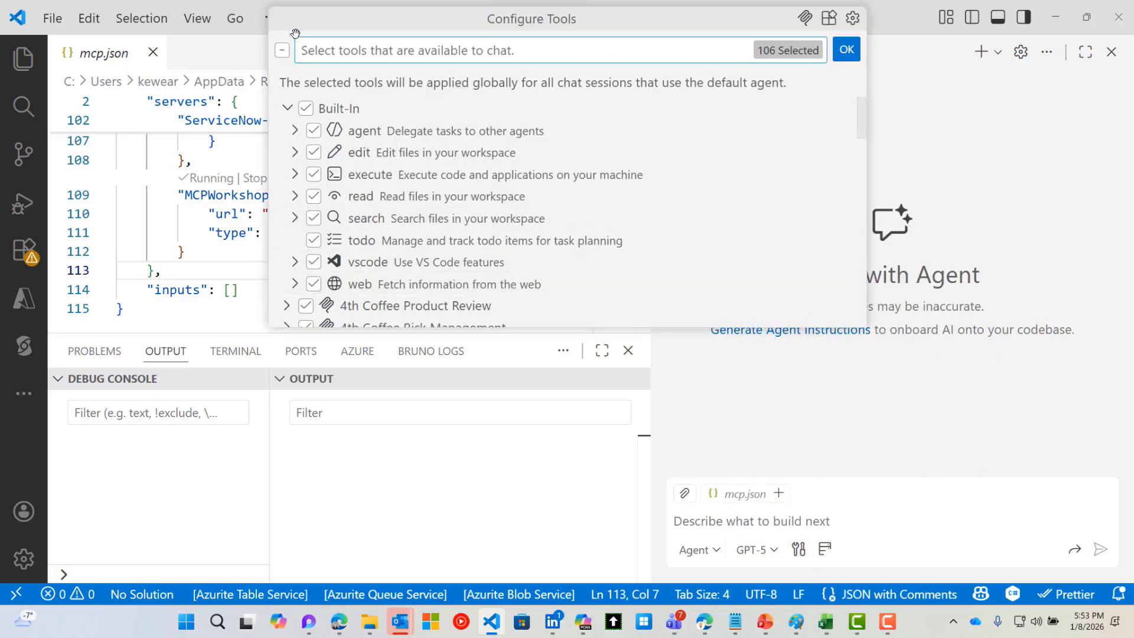
Filter tools by 'sale' and uncheck 4th Coffee Risk Management, Salesforce MCP and Salesforce Sales Agent
type("sale")
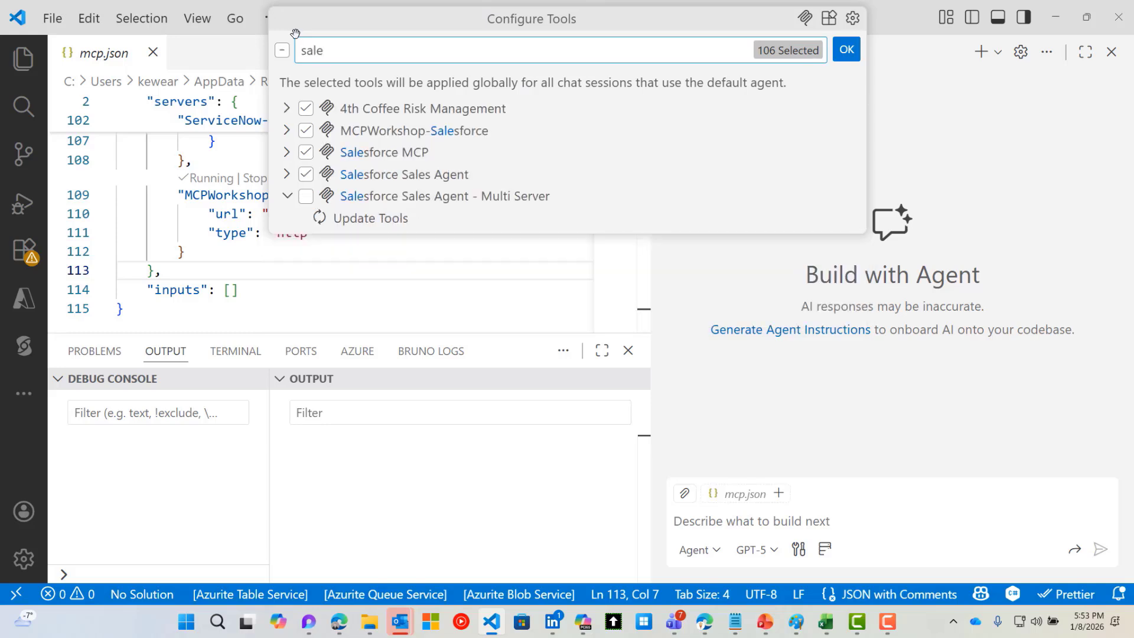
left_click(287, 131)
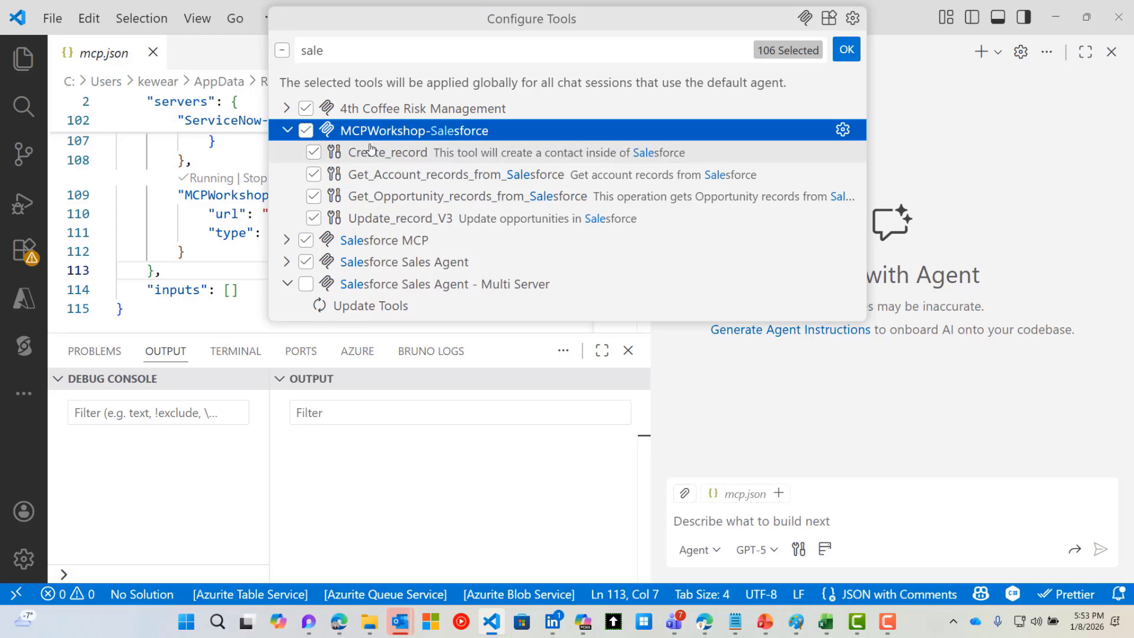
left_click(306, 108)
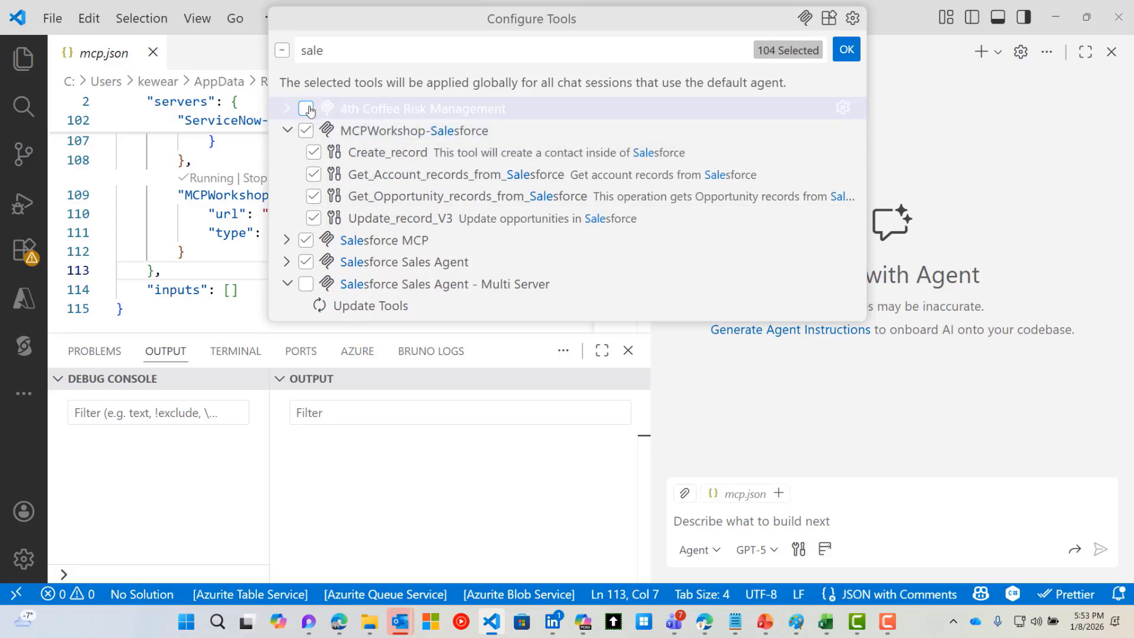
left_click(287, 240)
left_click(306, 240)
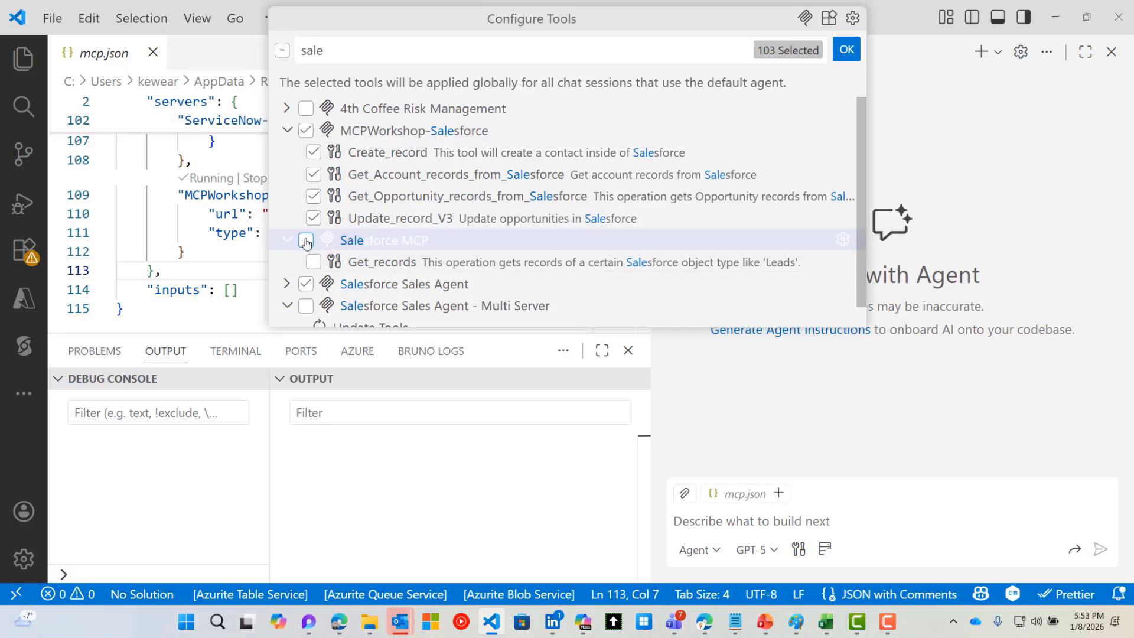
left_click(306, 284)
scroll(311, 285, "down", 1)
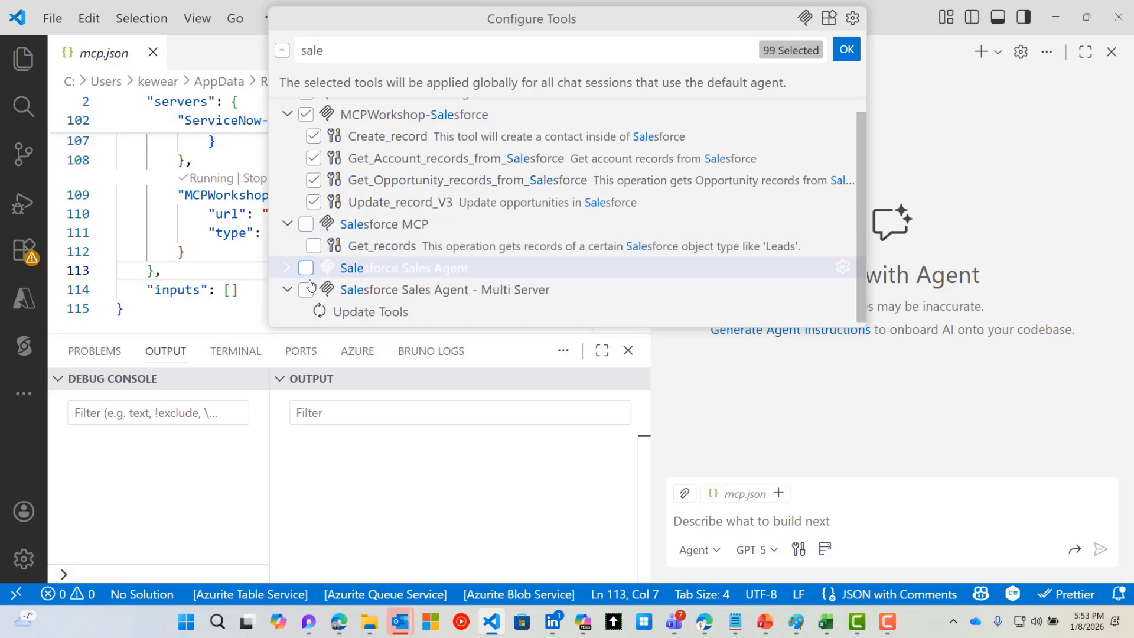
left_click(287, 225)
left_click(288, 283)
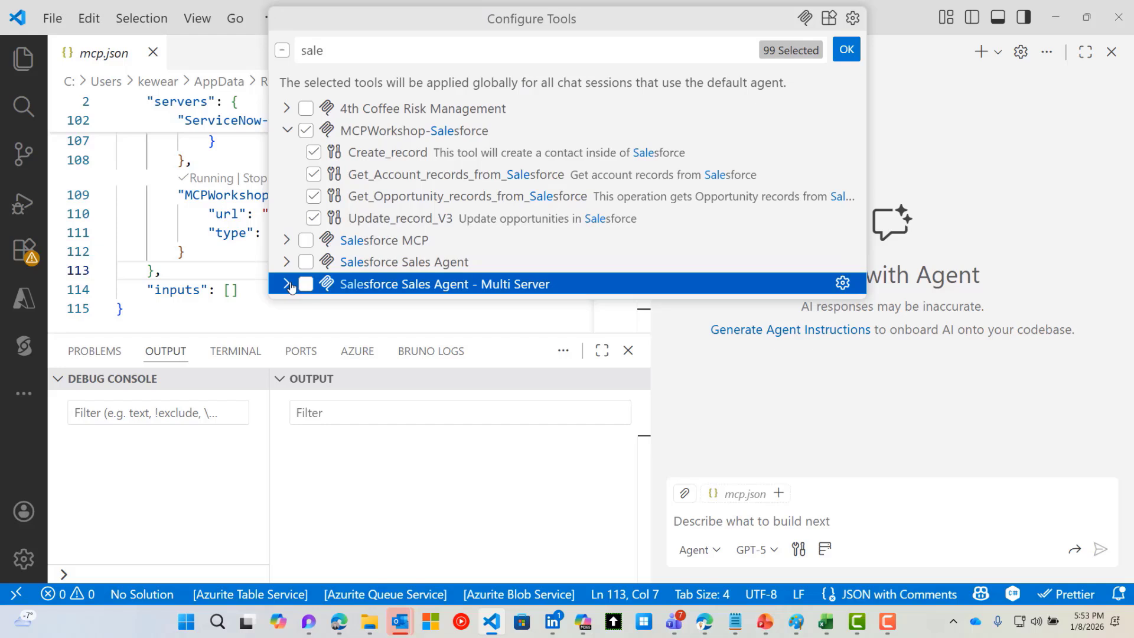
Apply the tool selection and greet the chat agent with 'hi'
left_click(846, 50)
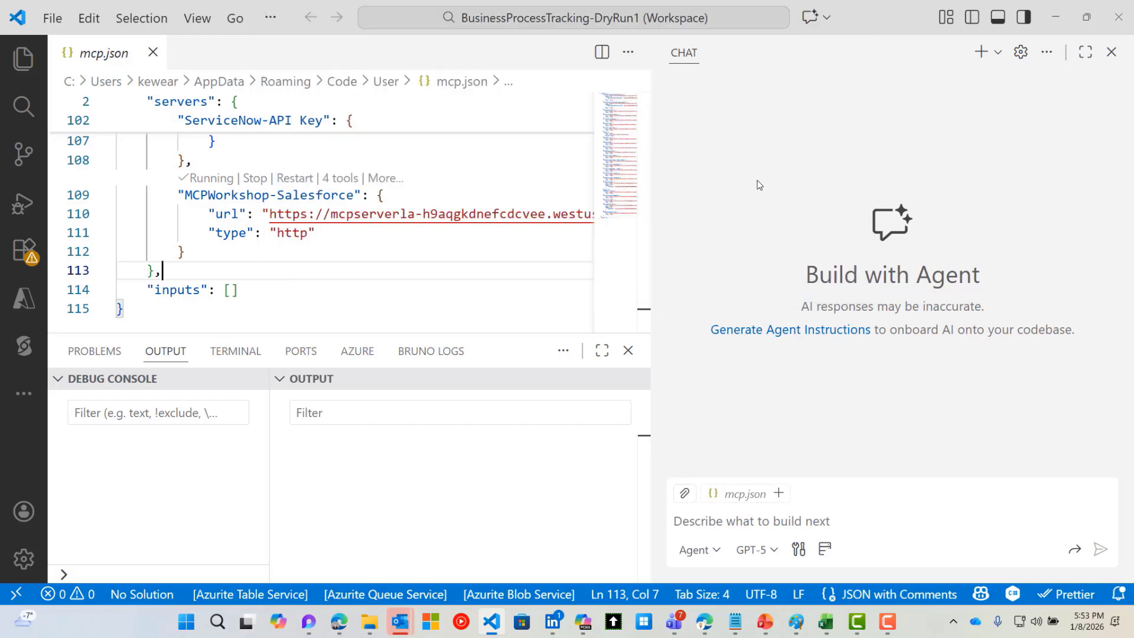
left_click(680, 520)
type("h")
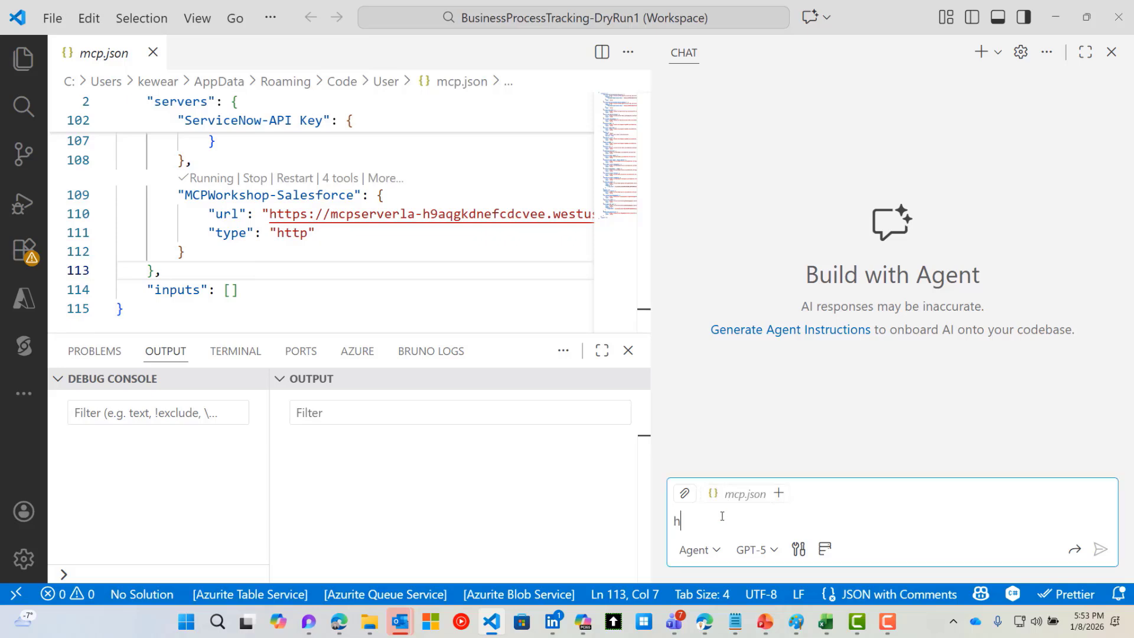
type("i")
key("Return")
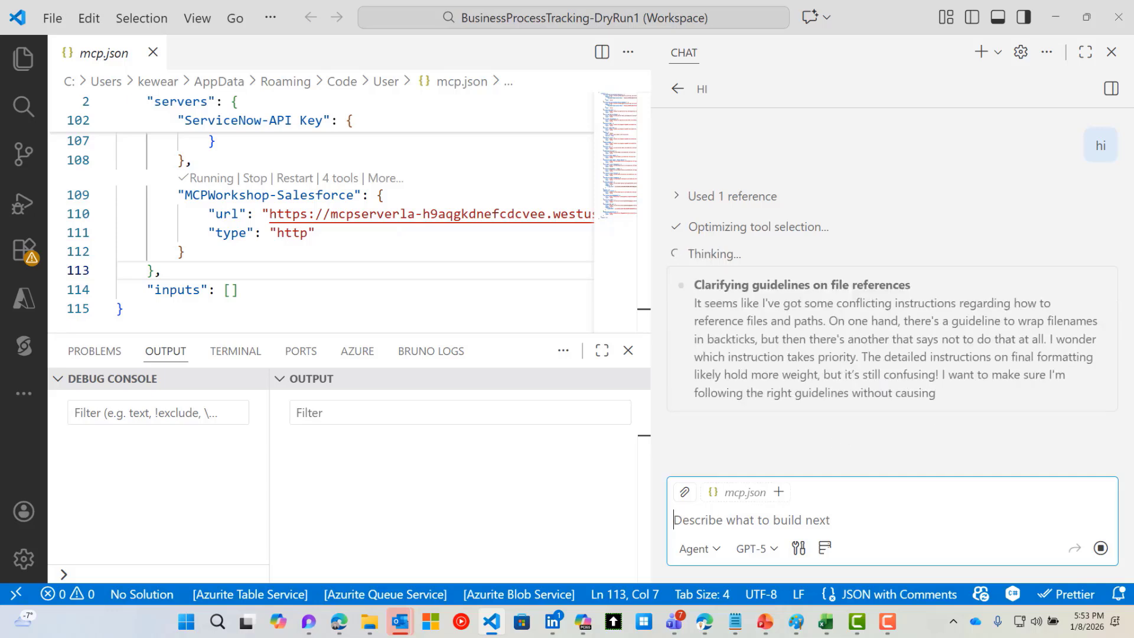
Ask the agent to 'get account for Contoso Construction'
type("get")
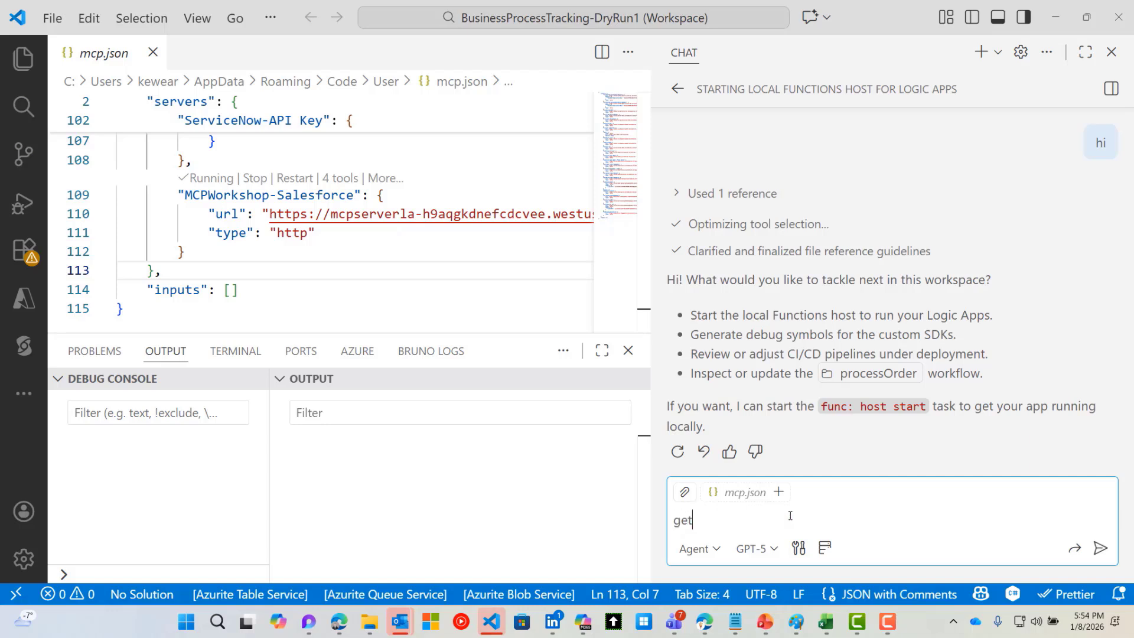
type(" account for COn")
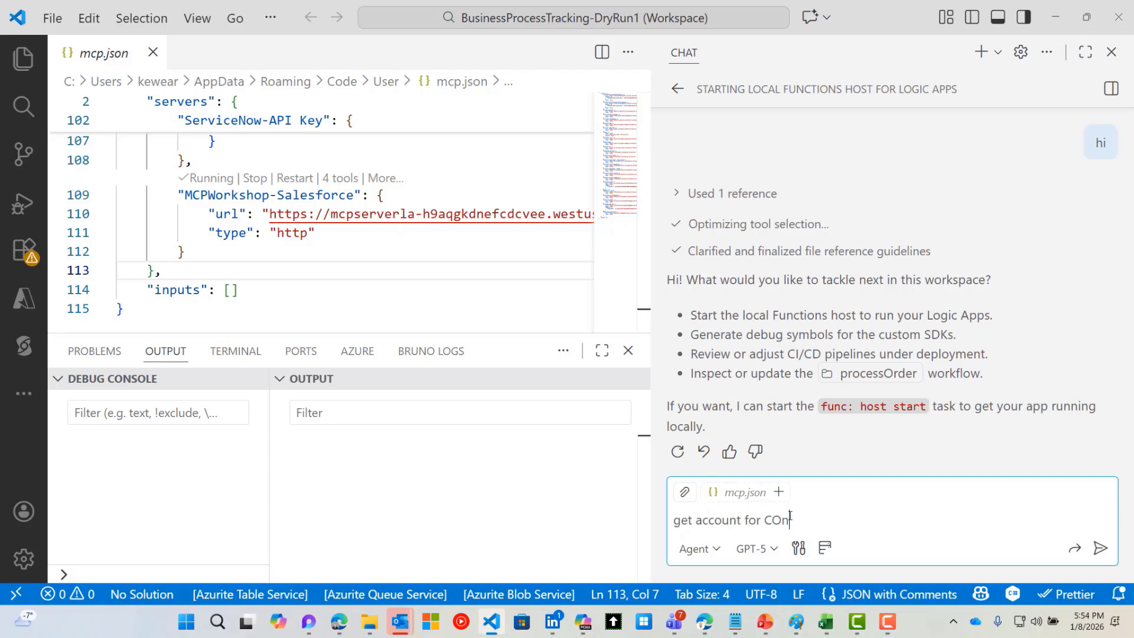
key("BackSpace")
key("BackSpace")
type("ontoso Construction")
key("Return")
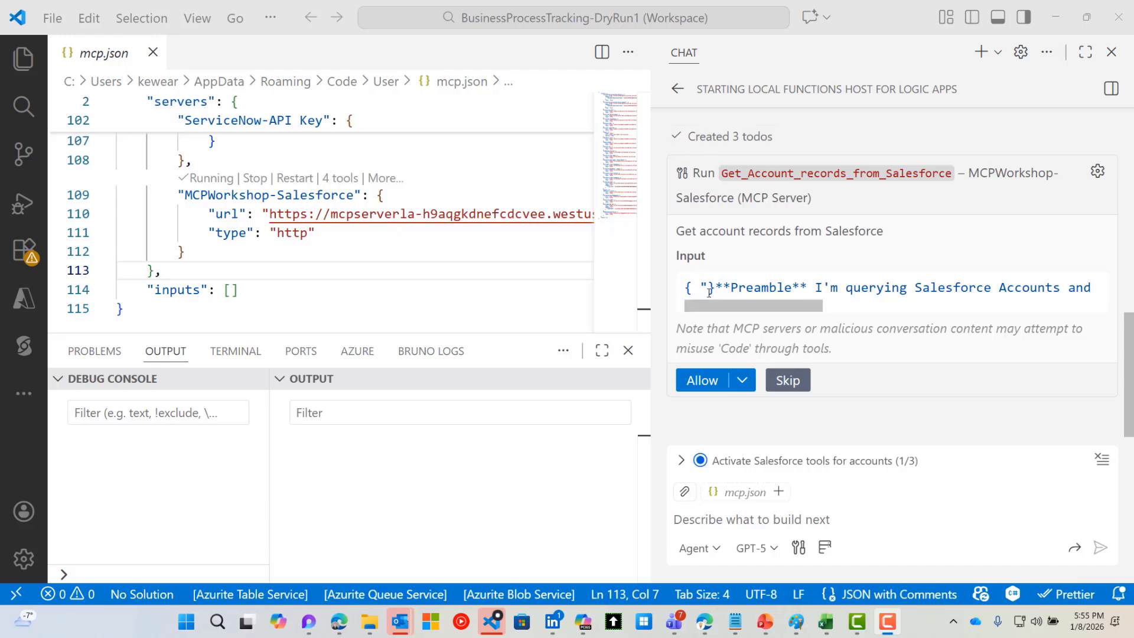
Allow Get_Account_records_from_Salesforce to run and read the returned Contoso Construction Account Summary
left_click_drag(720, 304, 660, 286)
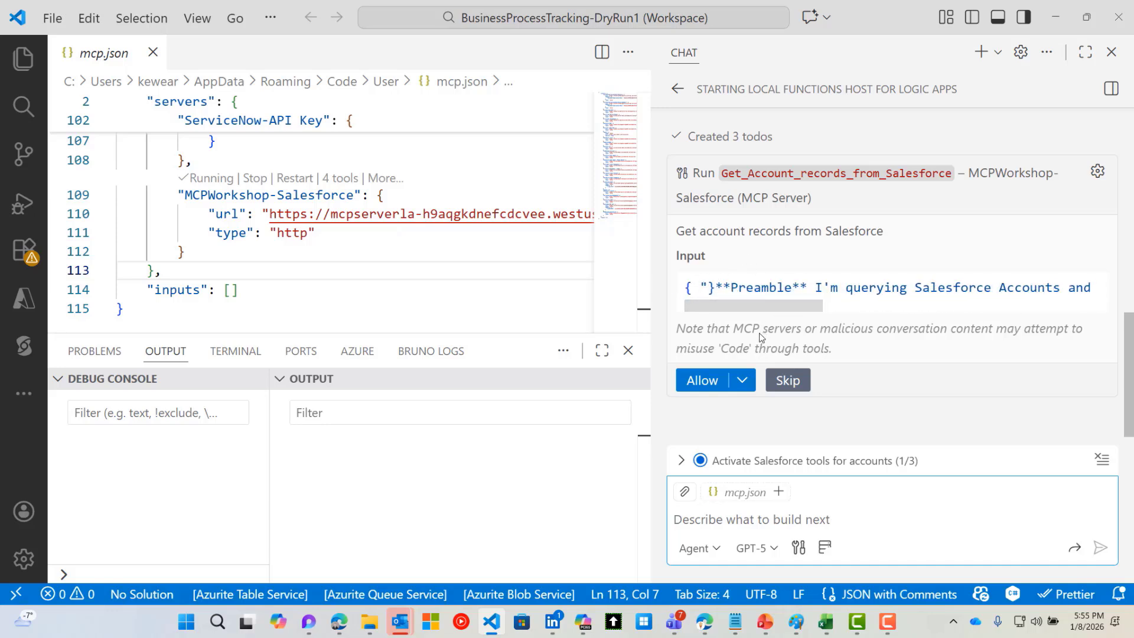
left_click(700, 381)
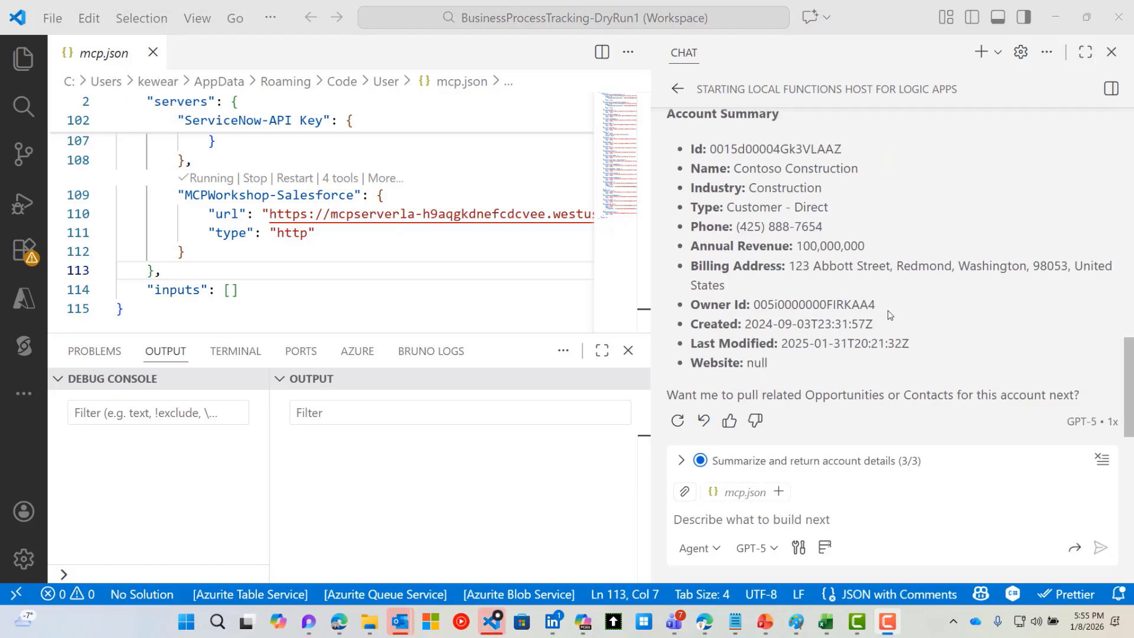
scroll(888, 311, "up", 1)
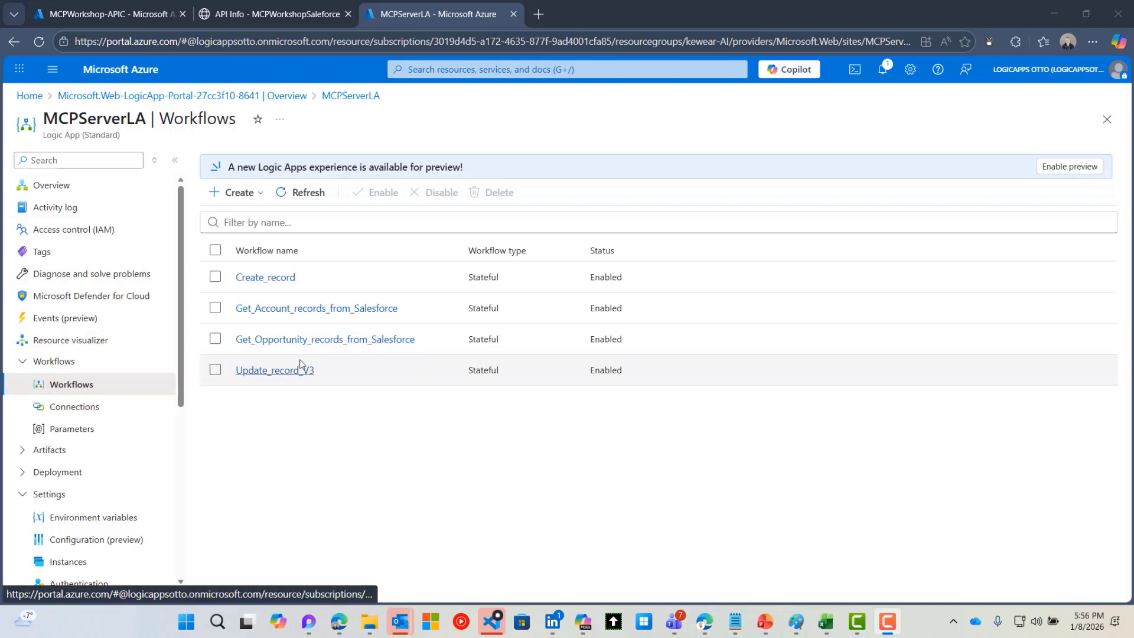
Open the latest successful run of Get_Account_records_from_Salesforce from its run history
left_click(296, 308)
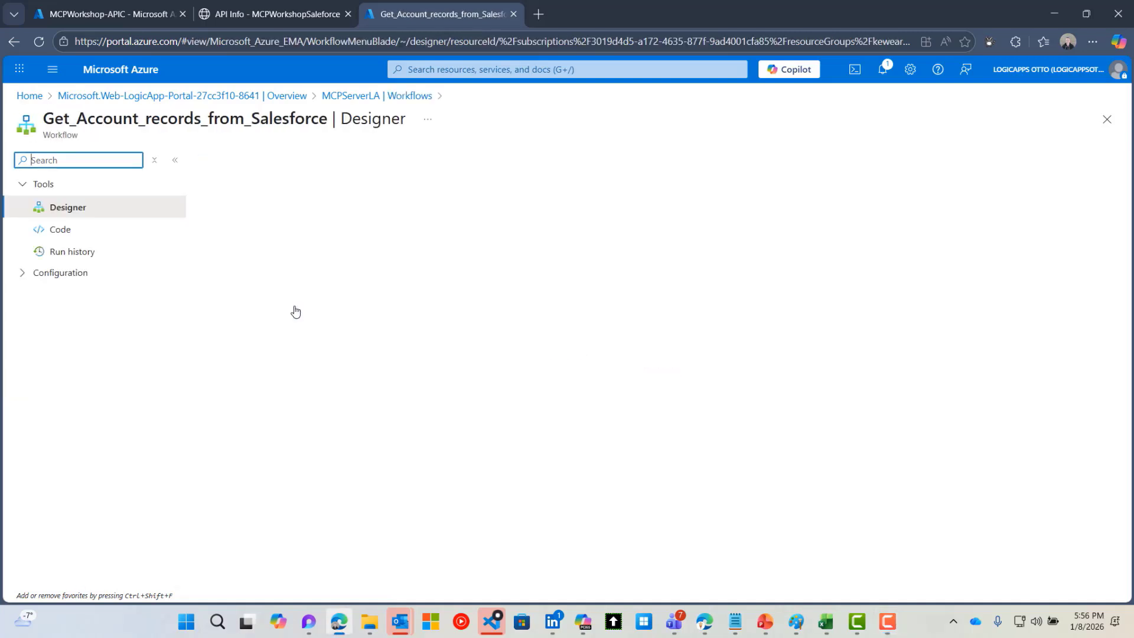
left_click(77, 252)
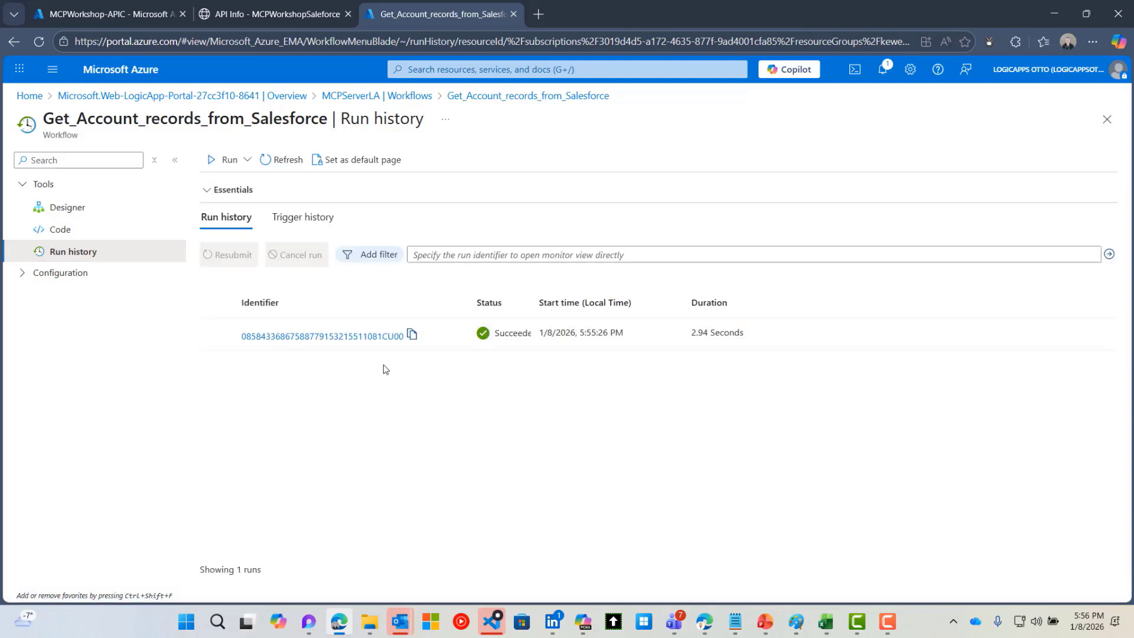
left_click(351, 336)
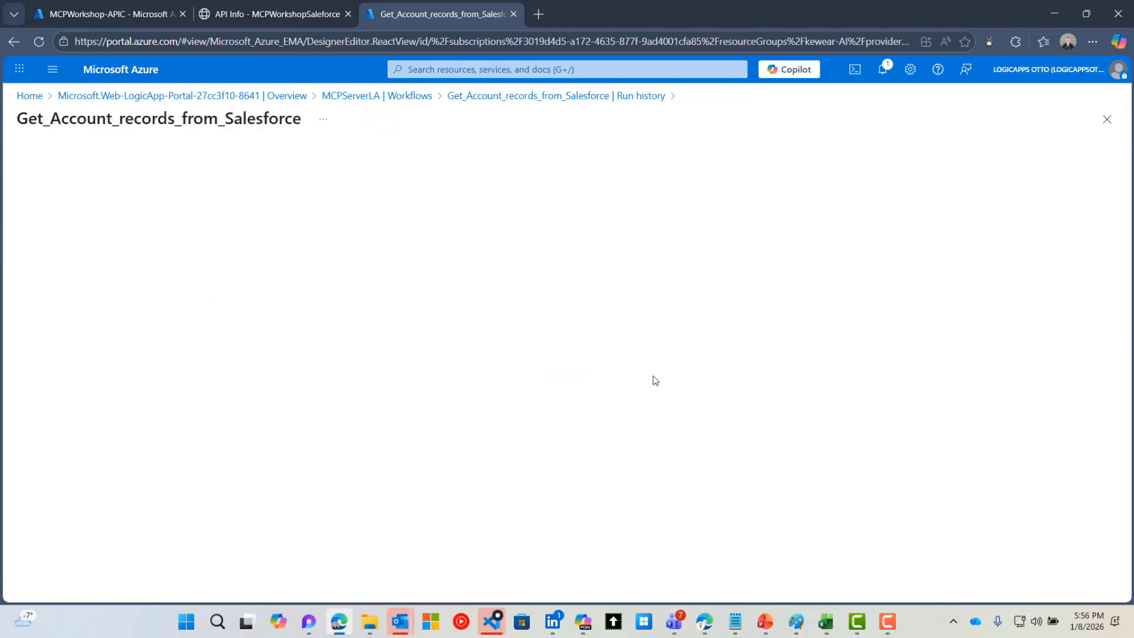
Inspect the data in the run's Request, GetItems and Response steps
left_click(579, 307)
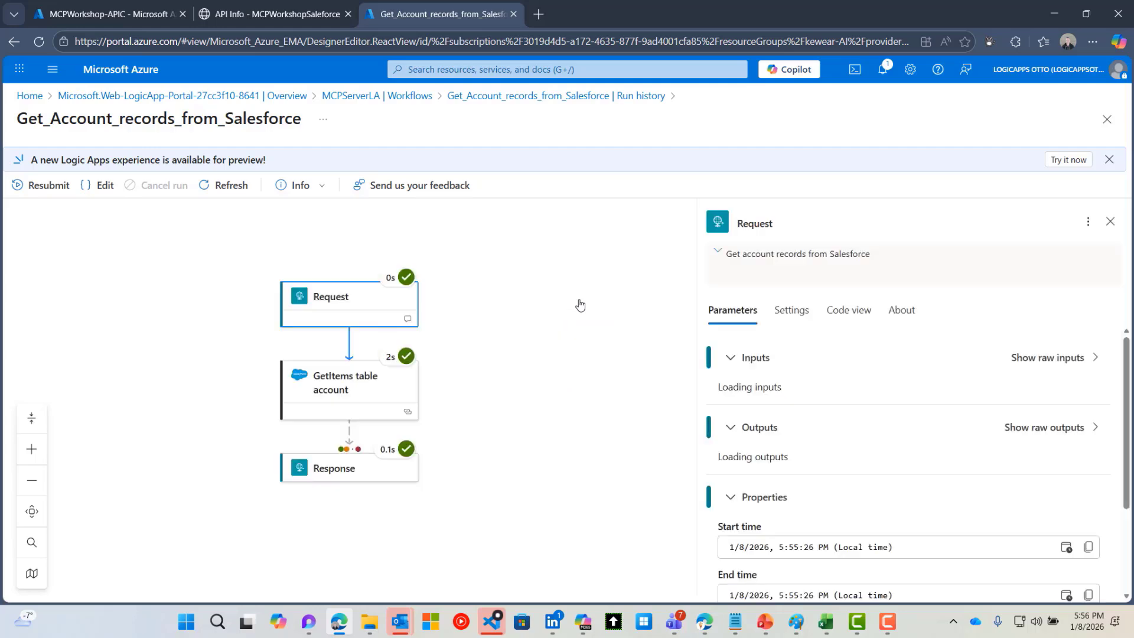
left_click(381, 399)
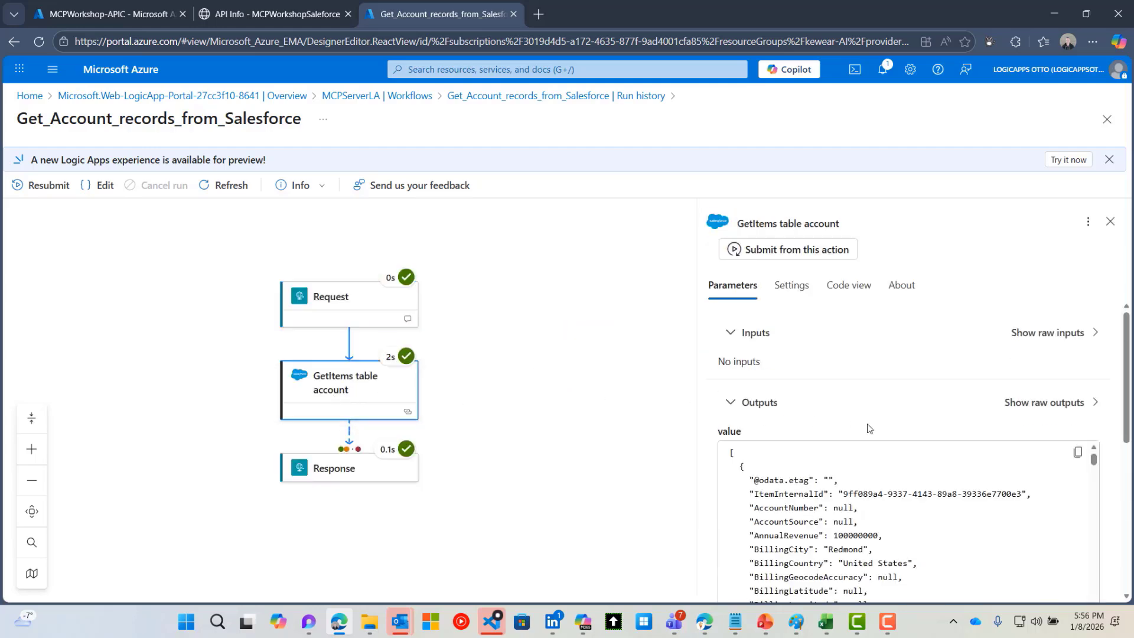
scroll(884, 471, "down", 1)
scroll(884, 470, "down", 10)
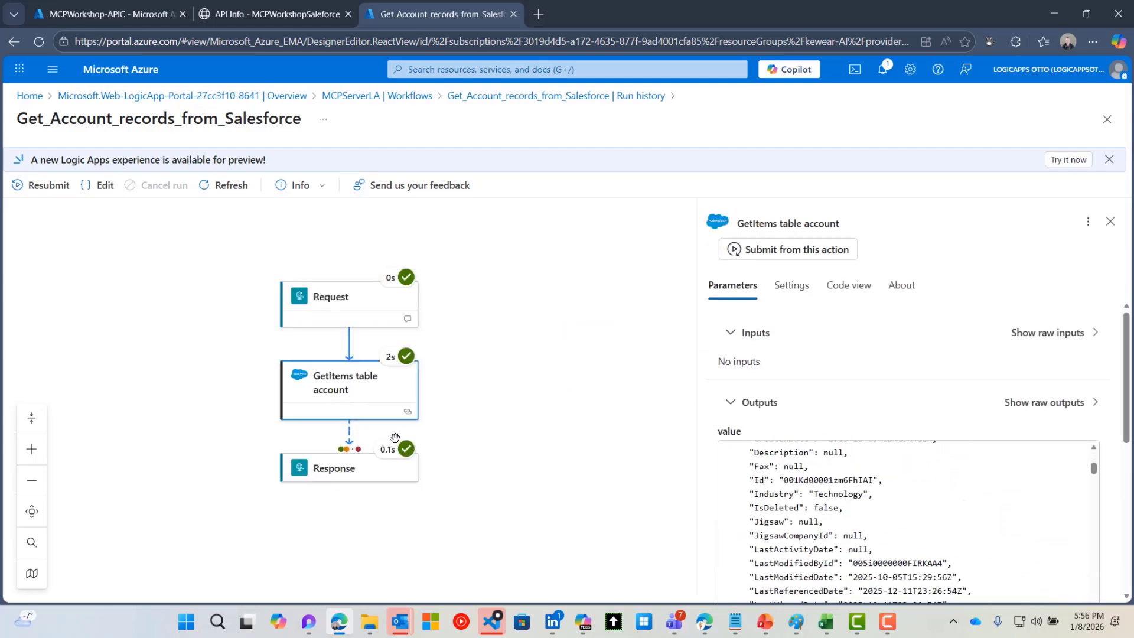
left_click(358, 472)
scroll(942, 501, "down", 6)
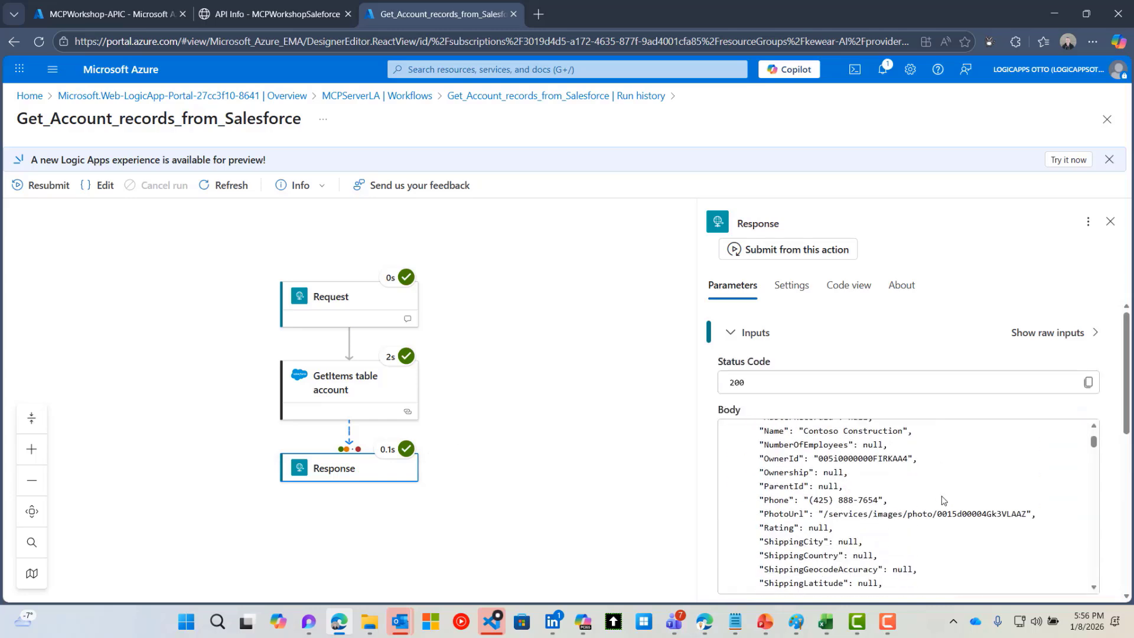
scroll(943, 501, "down", 3)
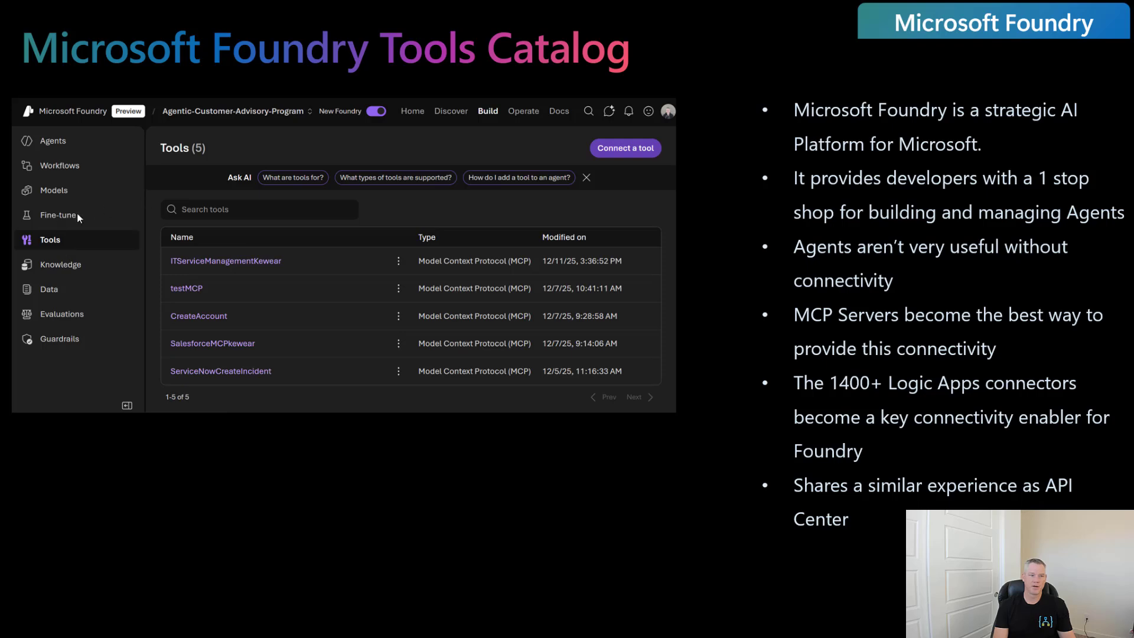
Reveal the tool selection and MCP server registration screenshots, then advance to the Foundry demo slide
left_click(664, 285)
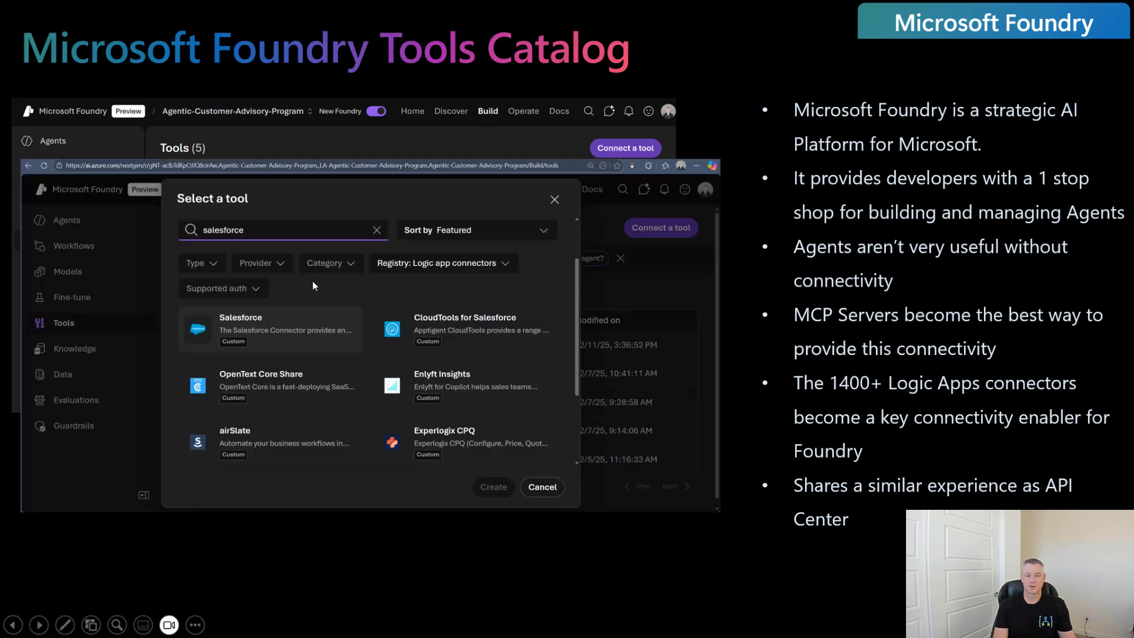
left_click(372, 325)
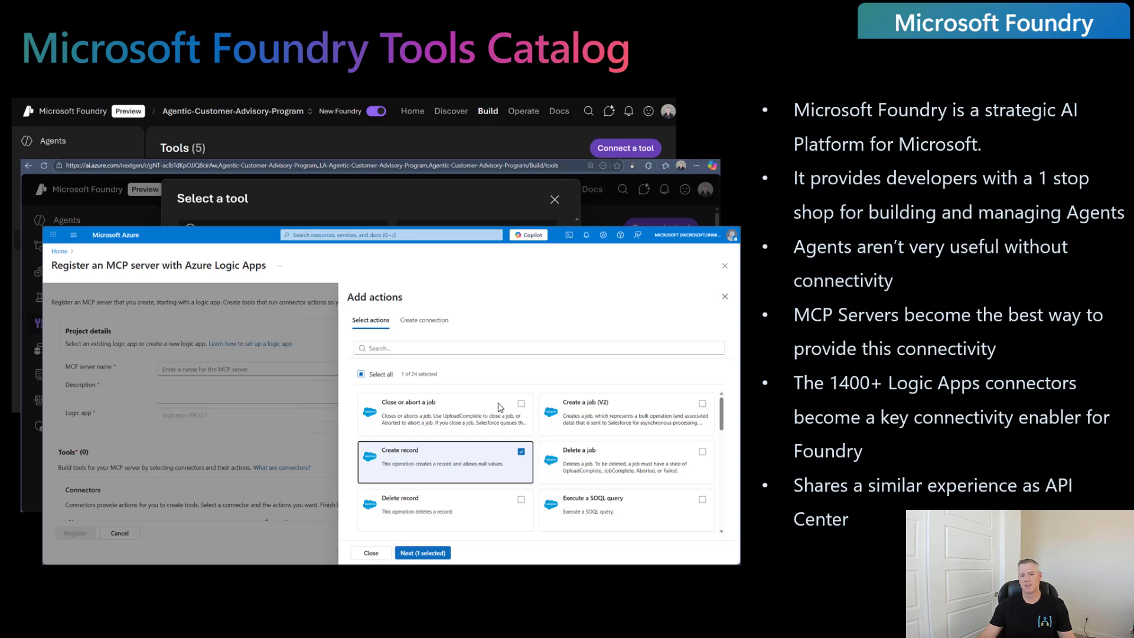
left_click(937, 387)
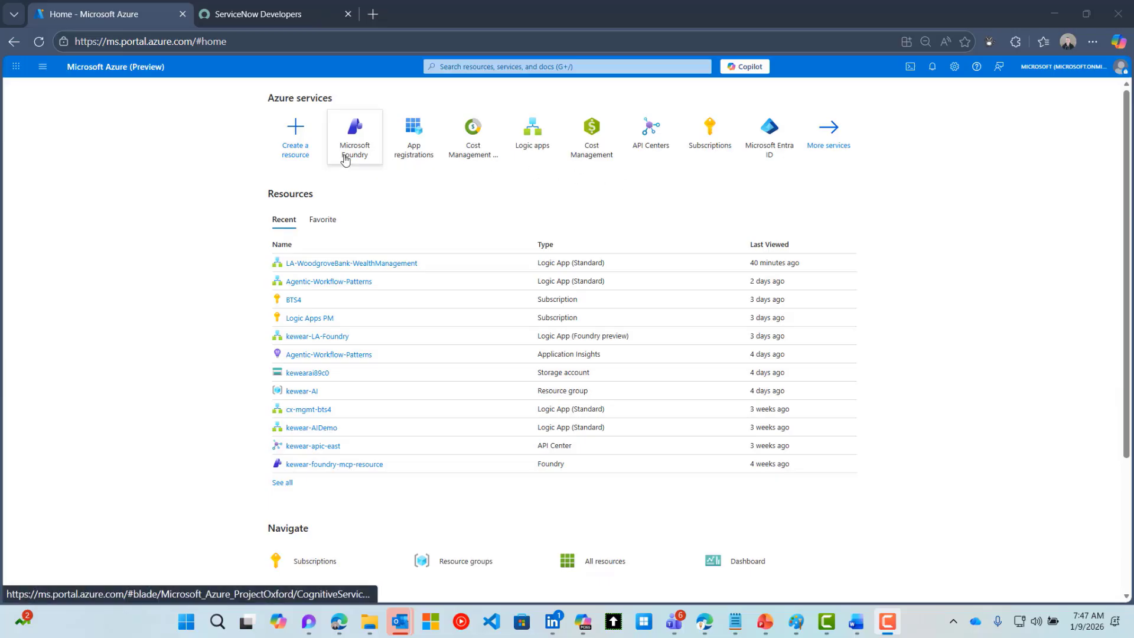
Create the MCPWorkshop Foundry resource in kewear-AI, East US 2, and open it after deployment
left_click(345, 158)
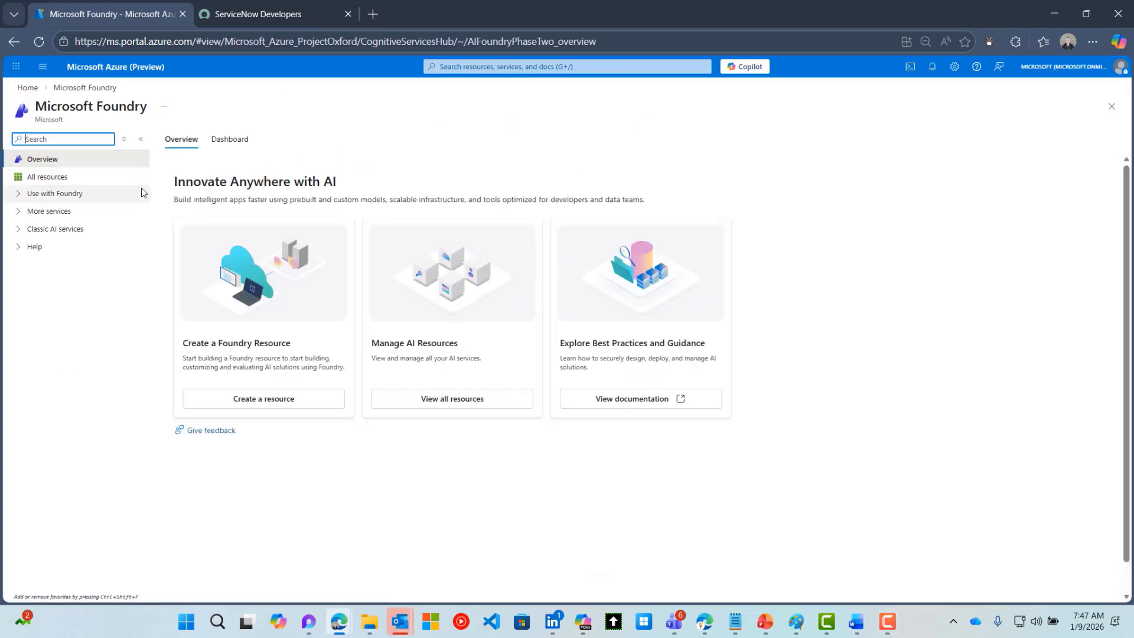
left_click(63, 181)
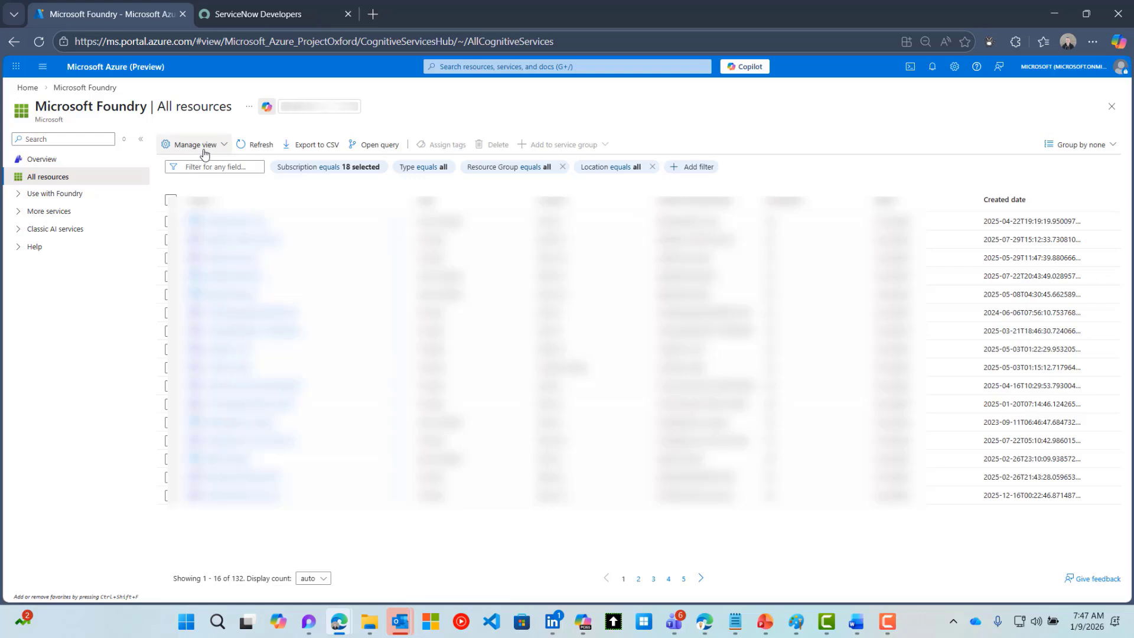
left_click(40, 163)
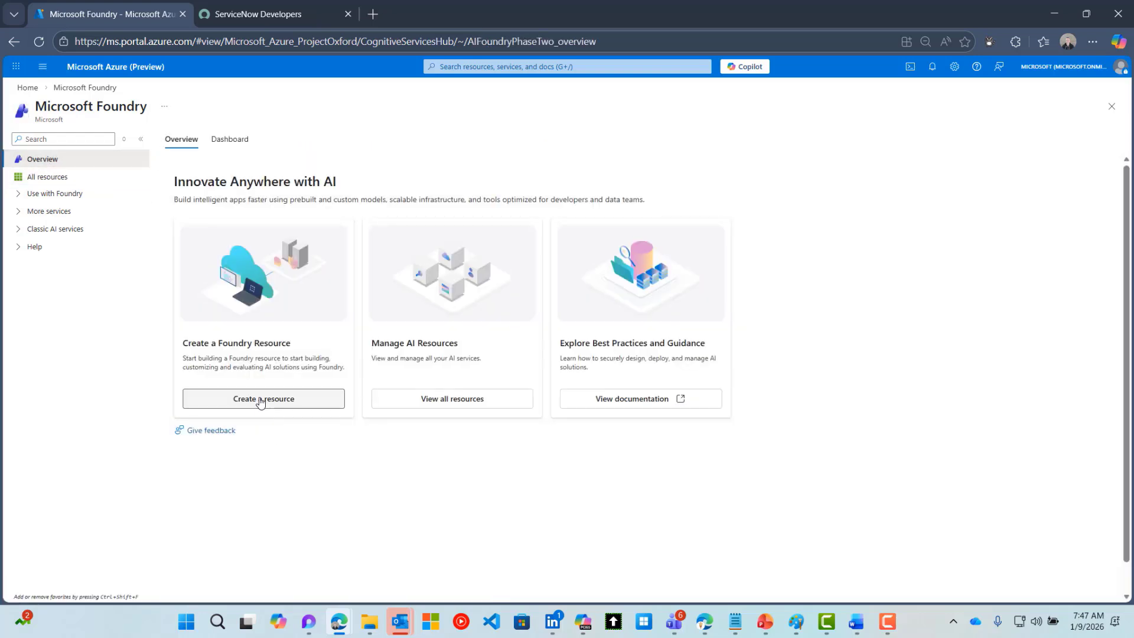
left_click(259, 399)
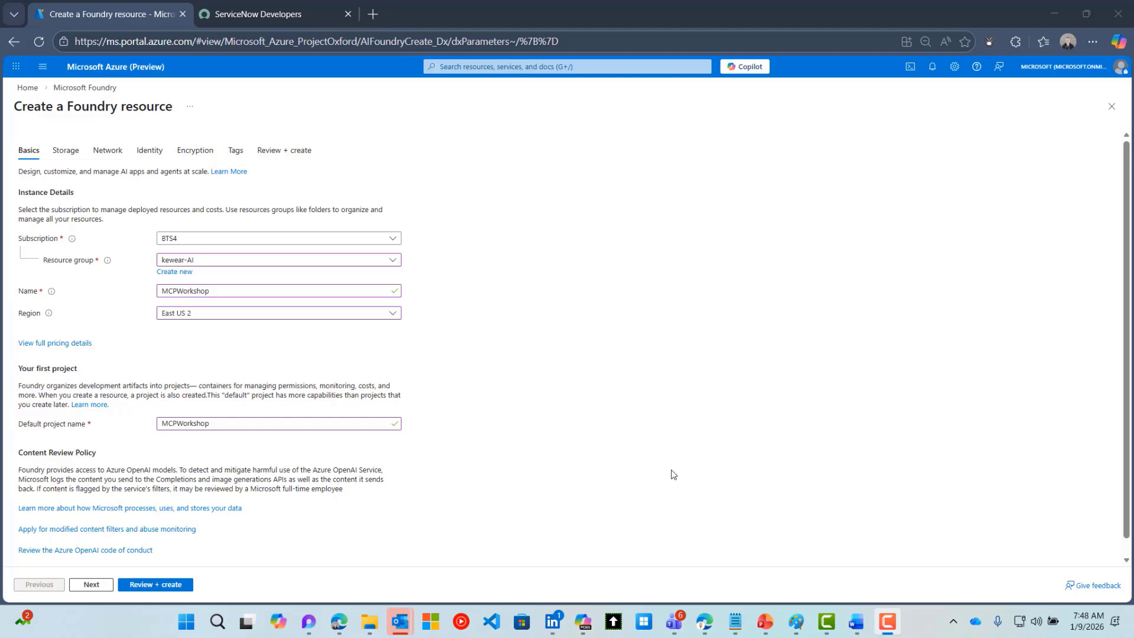
left_click(156, 589)
left_click(155, 584)
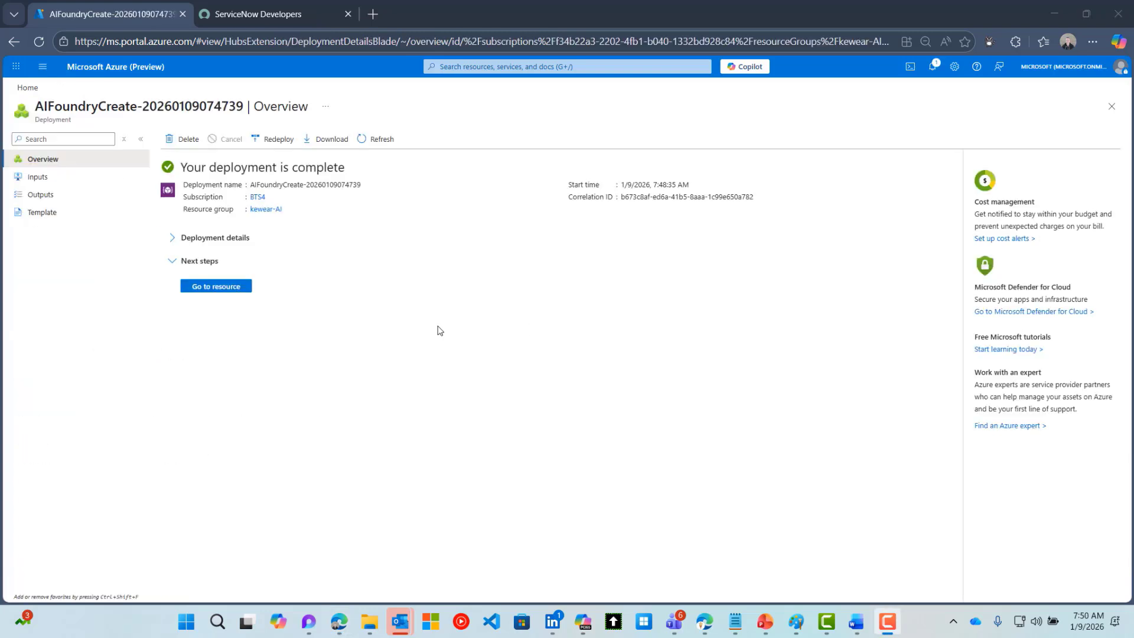
left_click(204, 287)
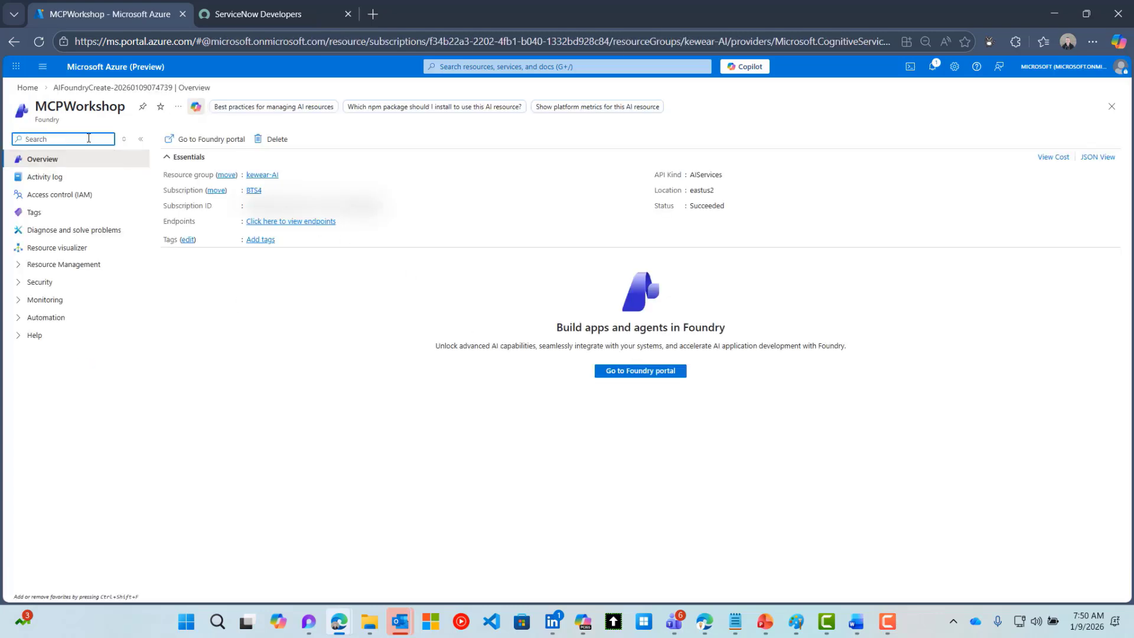
Open the MCPWorkshop resource in the Foundry portal from its overview
left_click(628, 373)
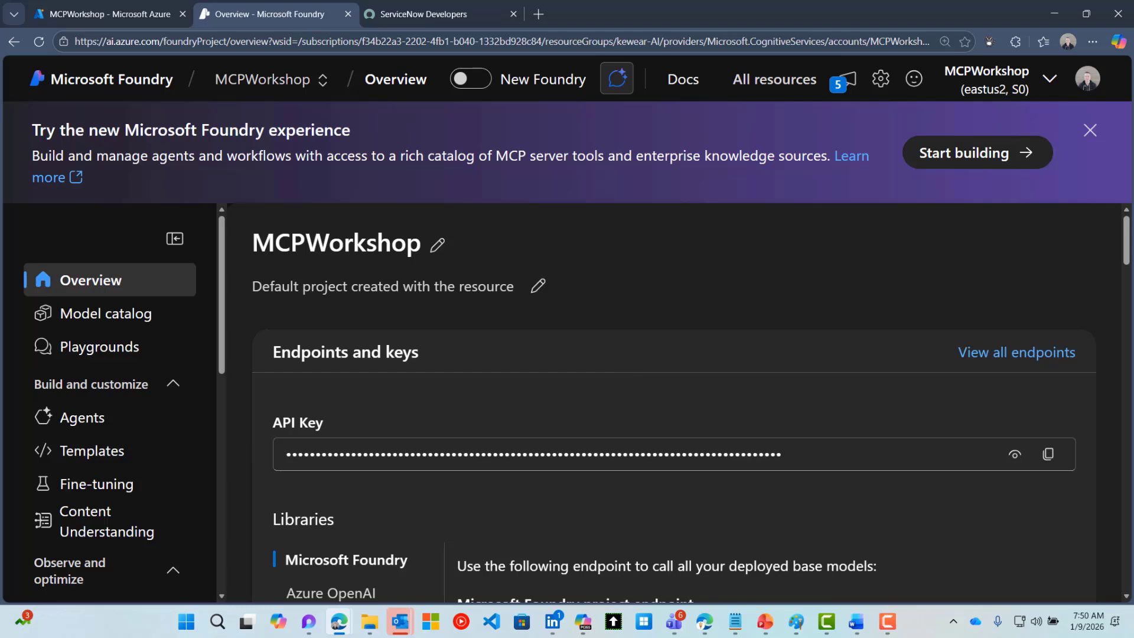
Enter the new Foundry experience with the MCPWorkshop project and open Build > Tools
left_click(1090, 131)
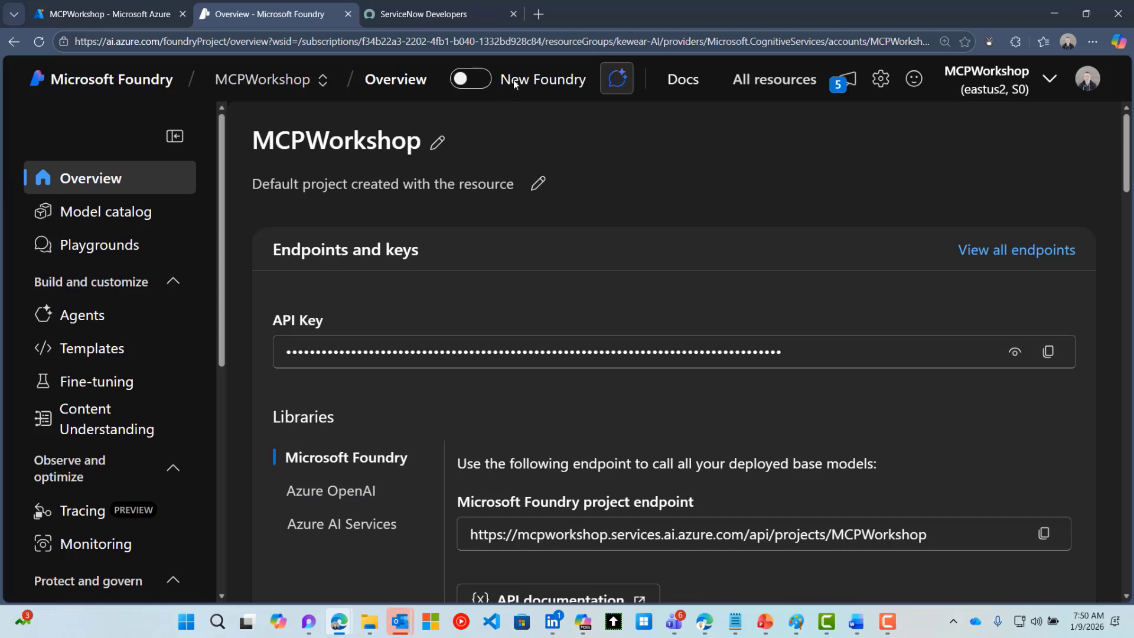
left_click(485, 86)
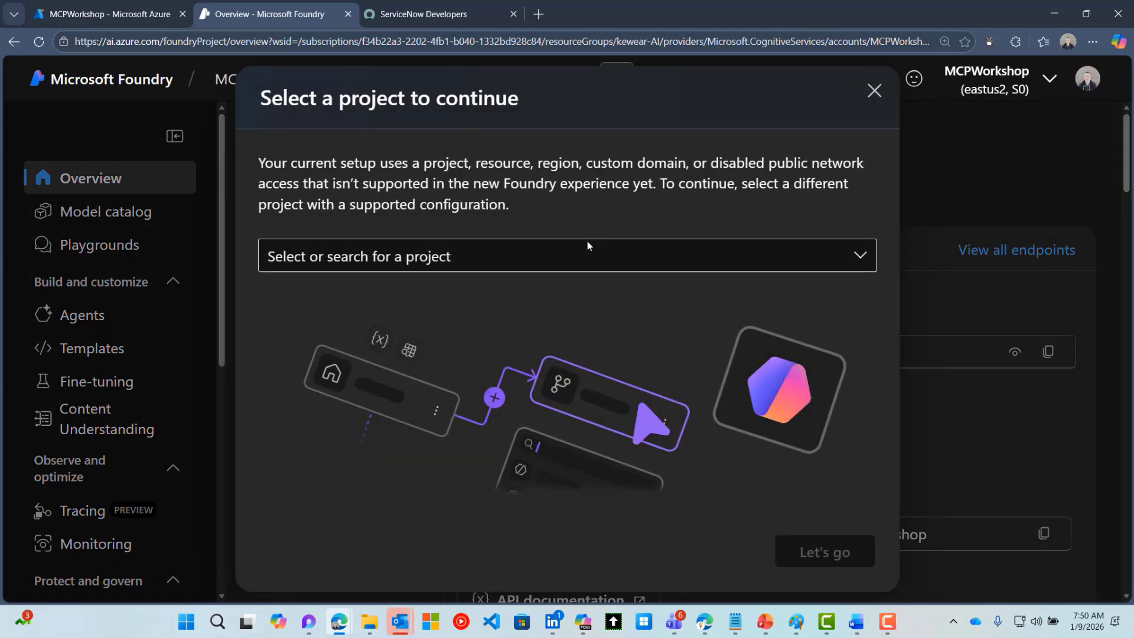
left_click(596, 254)
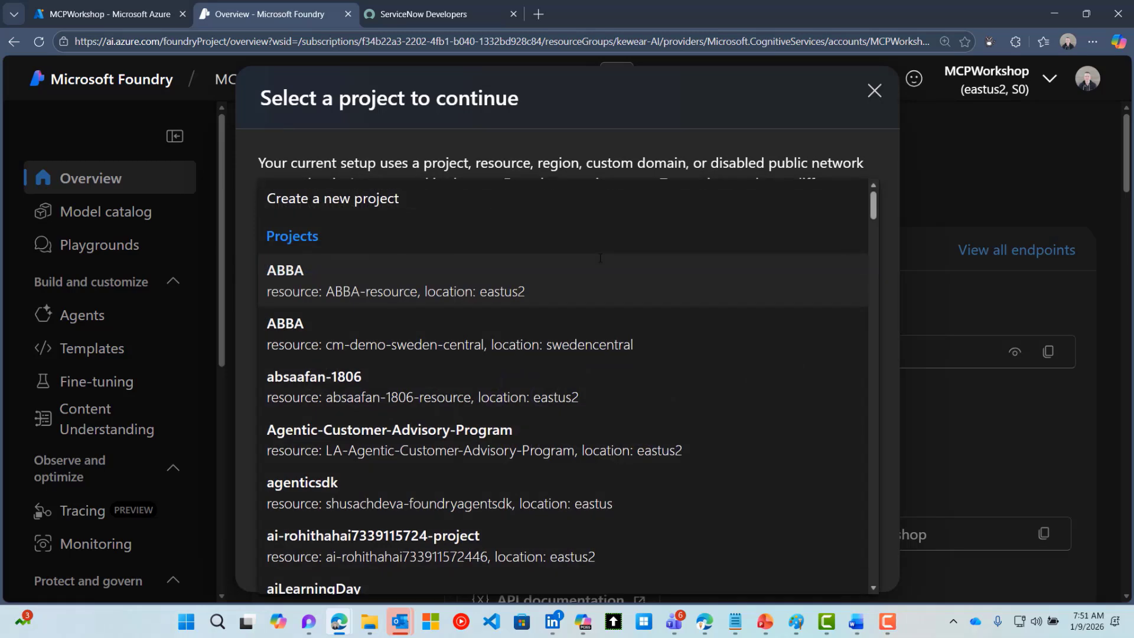
type("mvp")
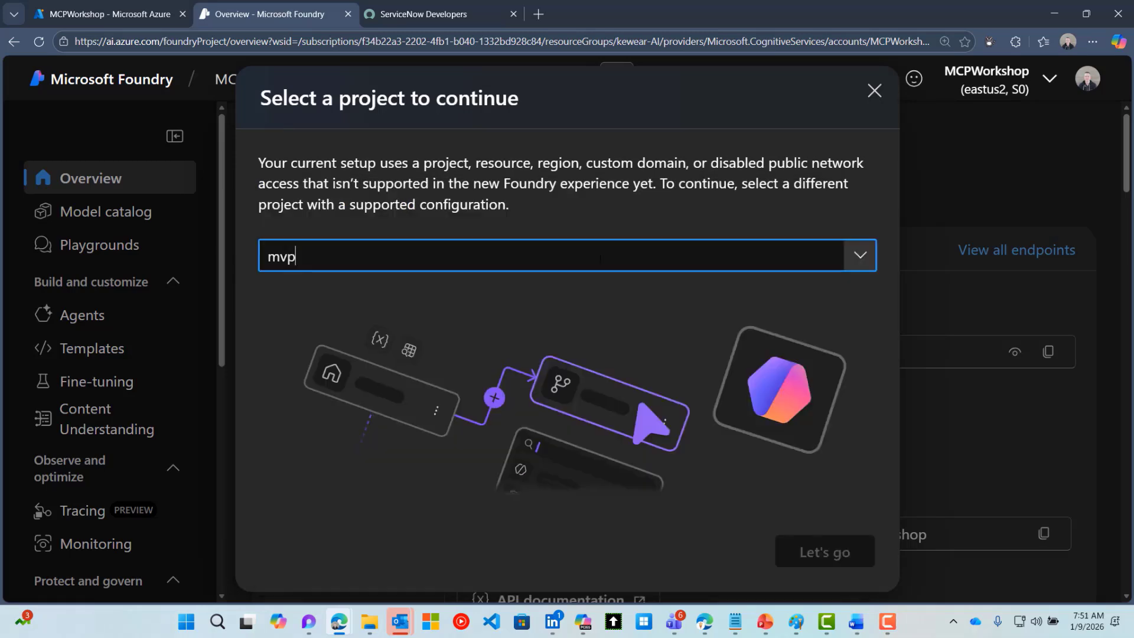
key("BackSpace")
key("BackSpace")
type("c")
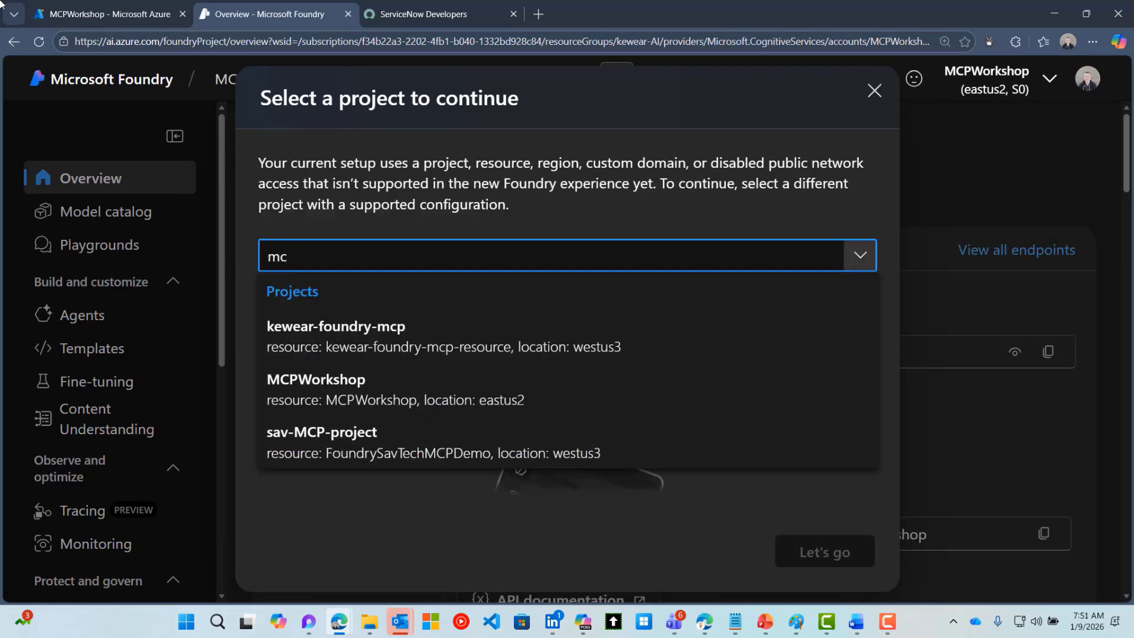
left_click(334, 378)
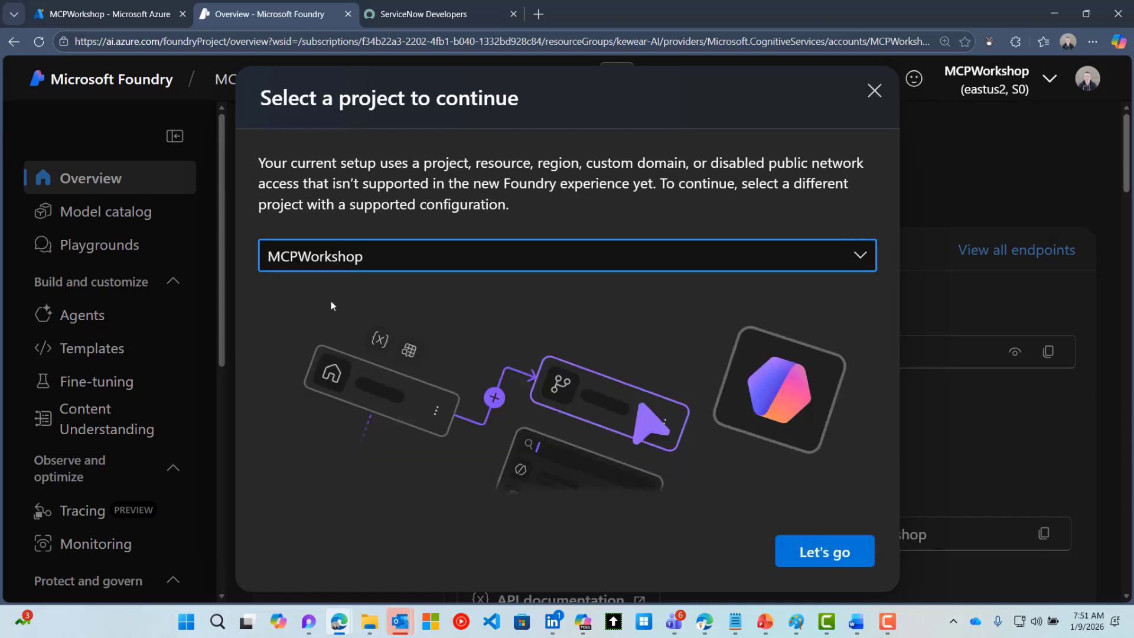
left_click(822, 563)
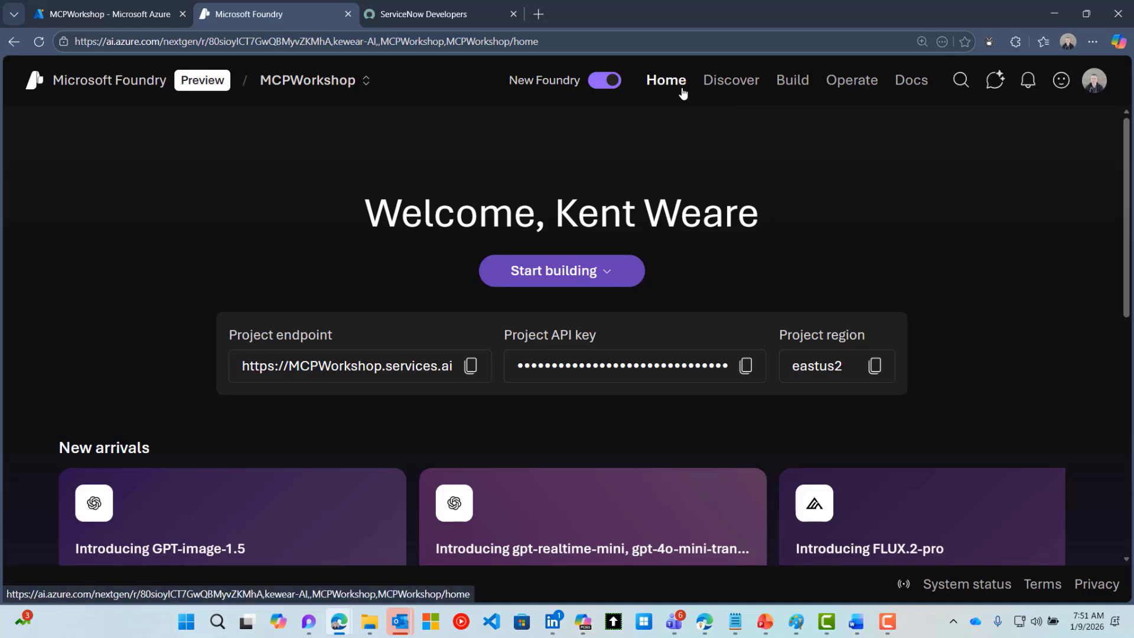
left_click(793, 83)
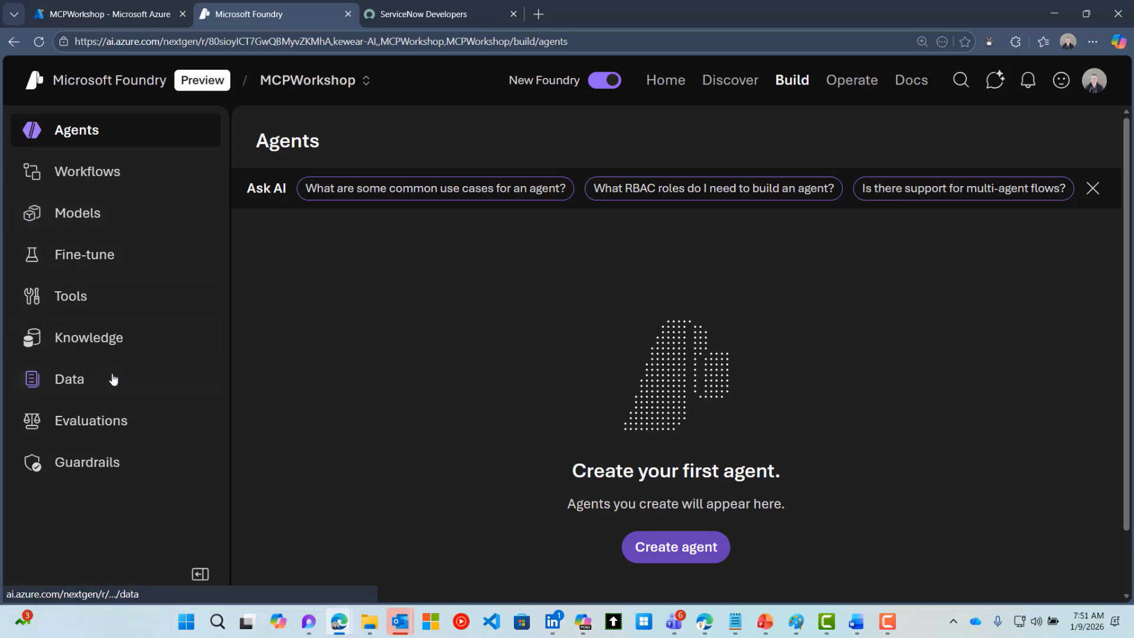
left_click(77, 305)
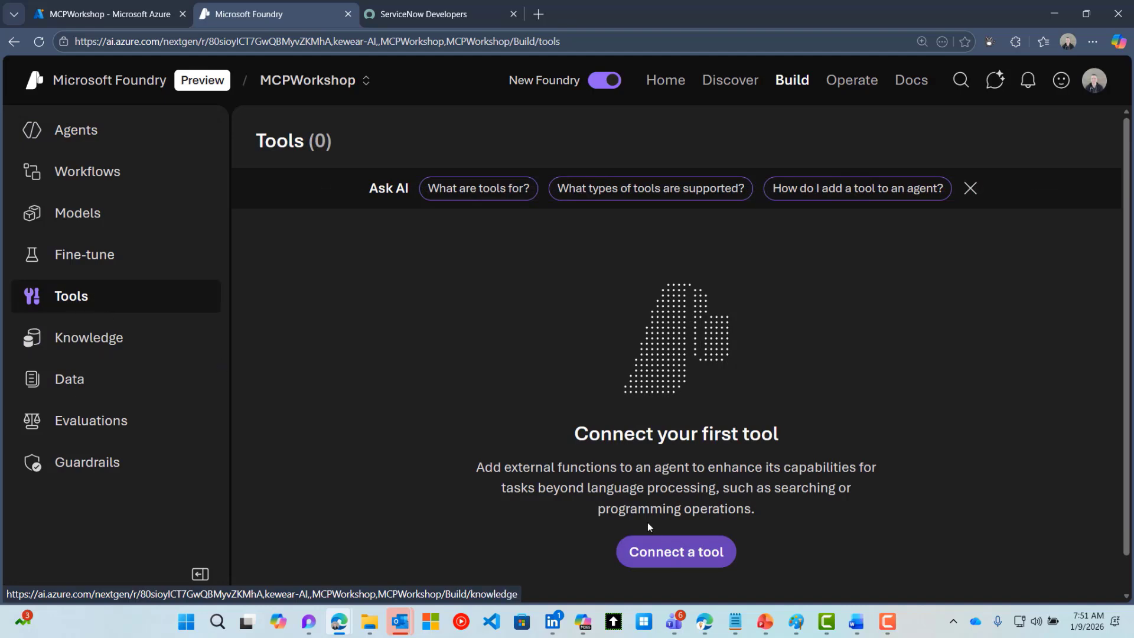
Browse the Connect a tool Catalog tab's MCP servers, such as GitHub and Office 365 Outlook
left_click(712, 560)
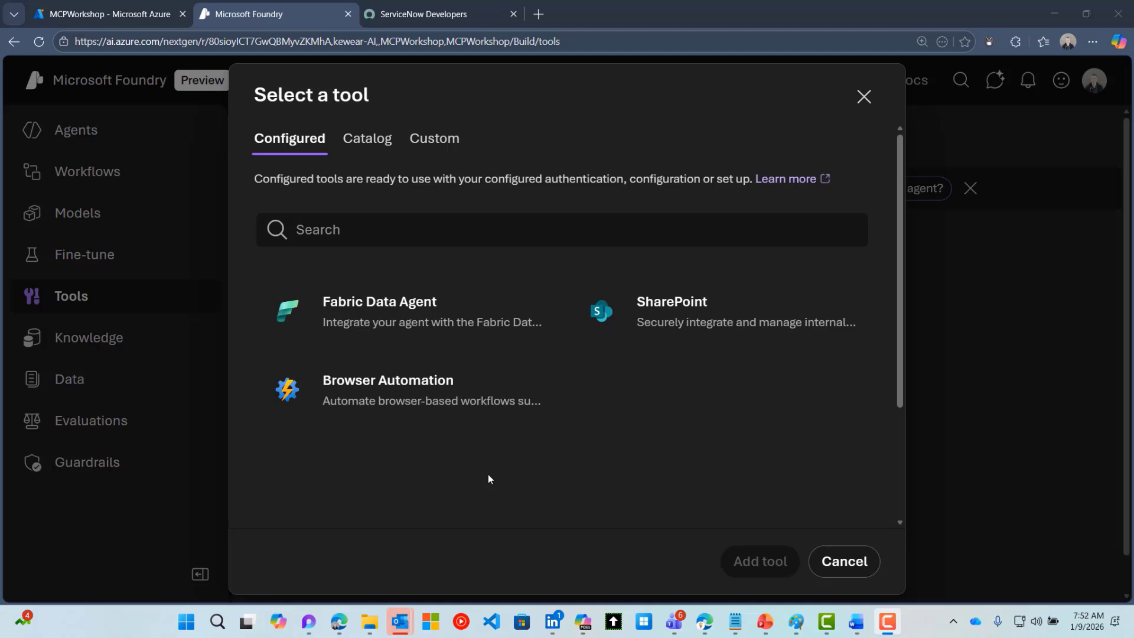
left_click(355, 139)
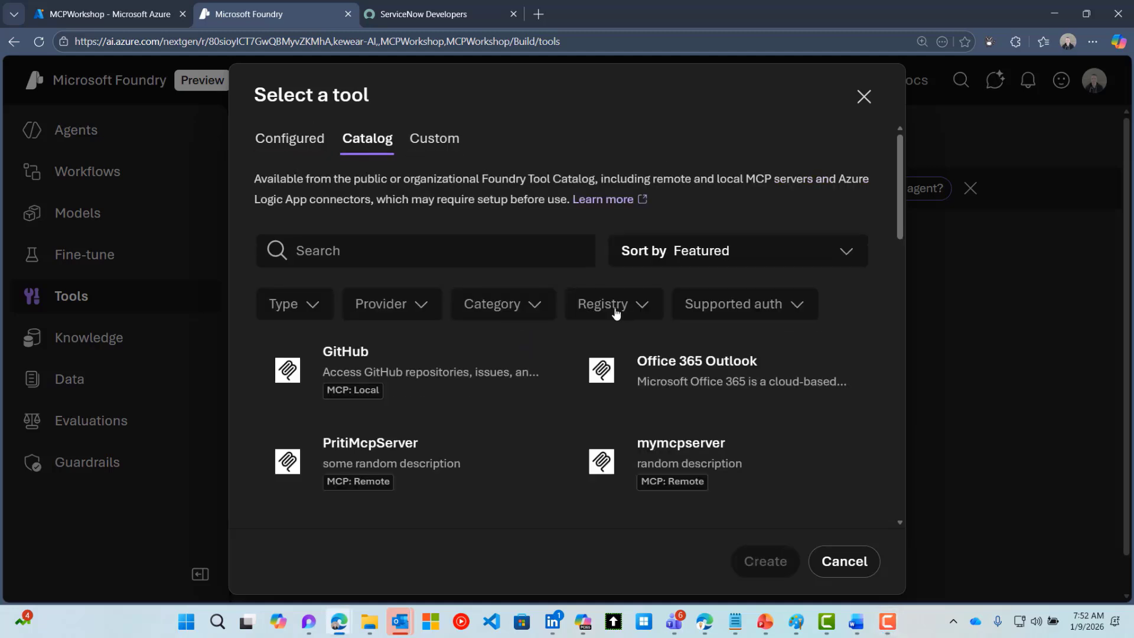
scroll(624, 306, "down", 8)
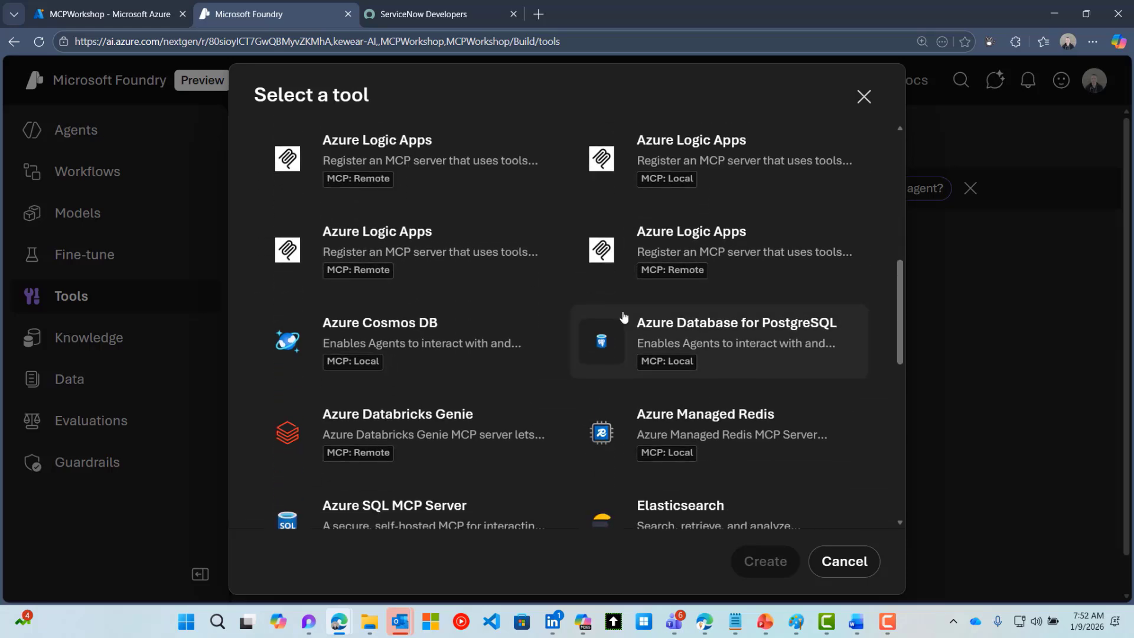
scroll(623, 316, "down", 3)
scroll(631, 325, "down", 1)
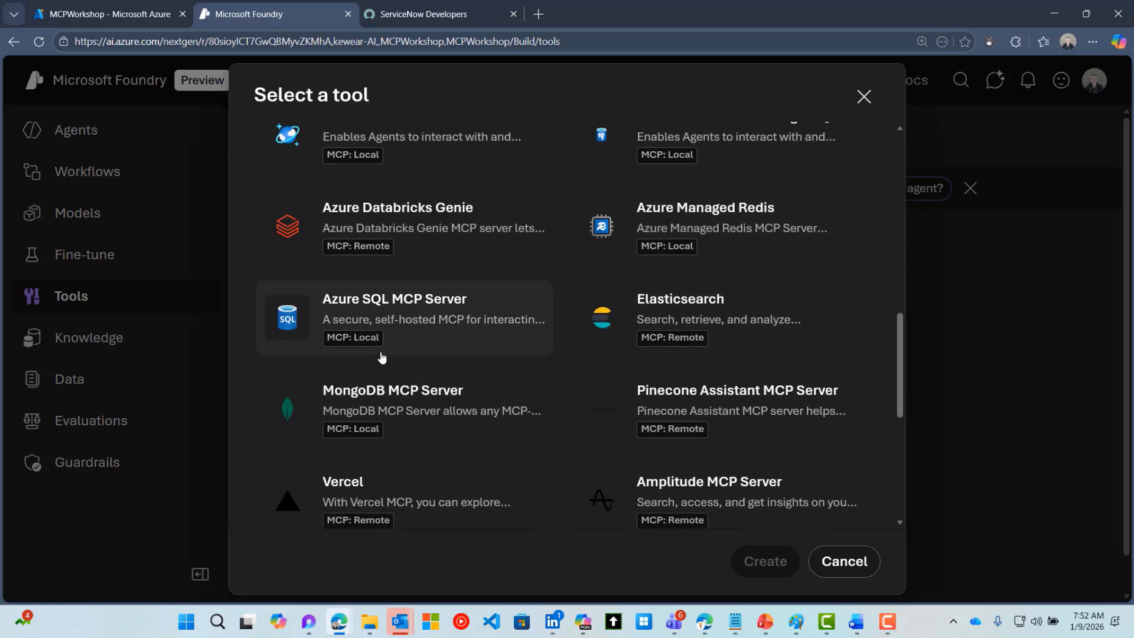
scroll(364, 346, "down", 1)
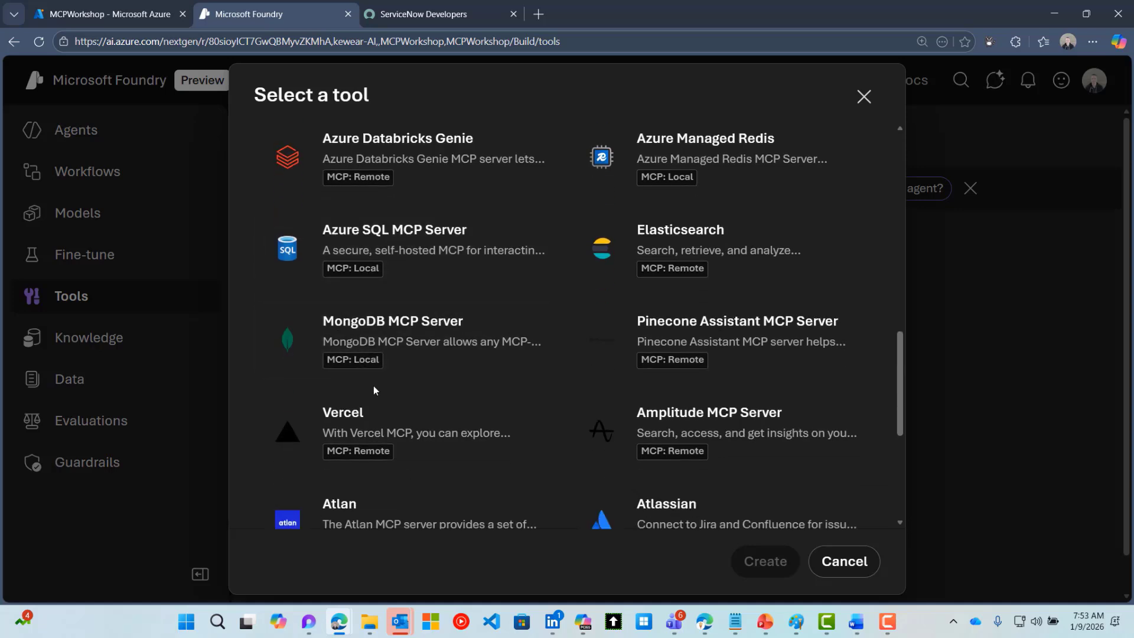
scroll(373, 385, "down", 4)
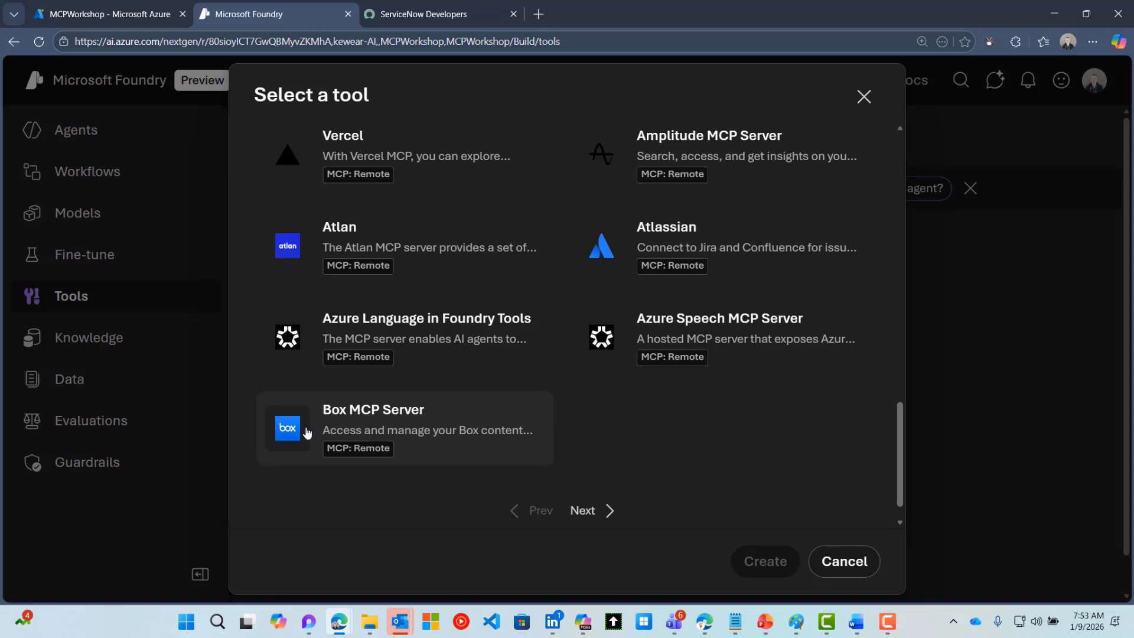
scroll(307, 433, "up", 15)
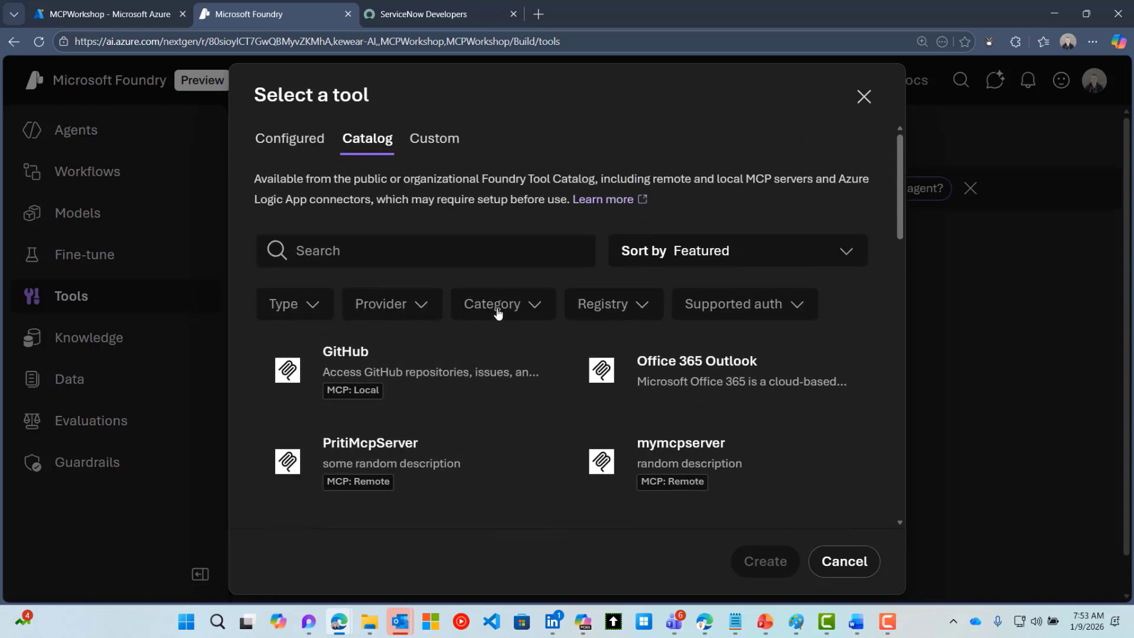
Search the tool catalog for 'servicenow' and select the second ServiceNow connector card
left_click(587, 305)
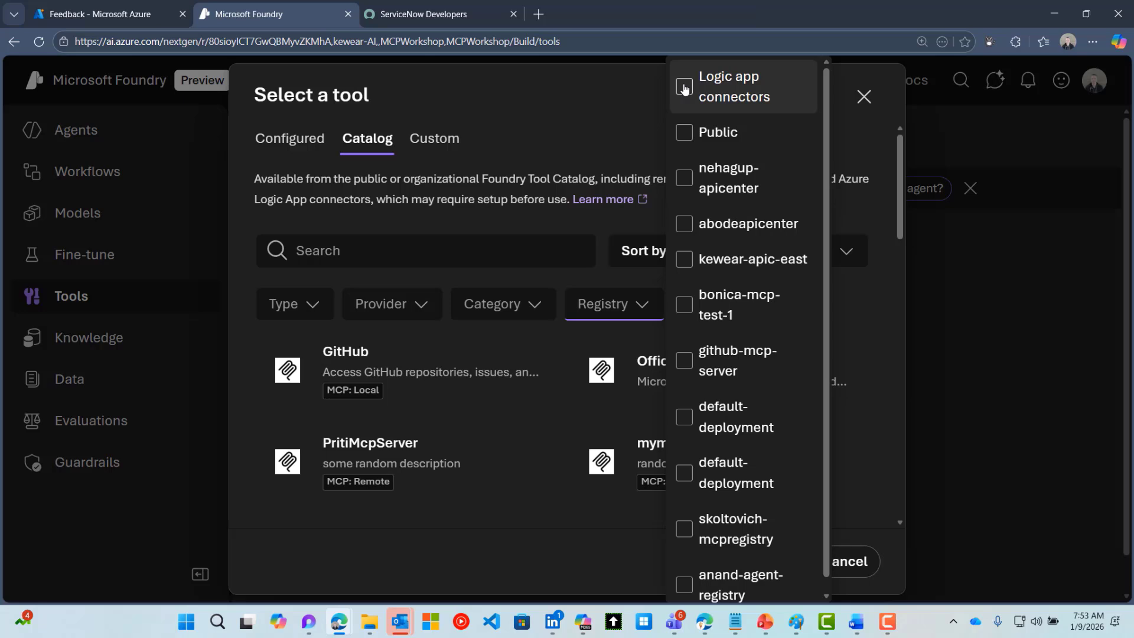
left_click(416, 253)
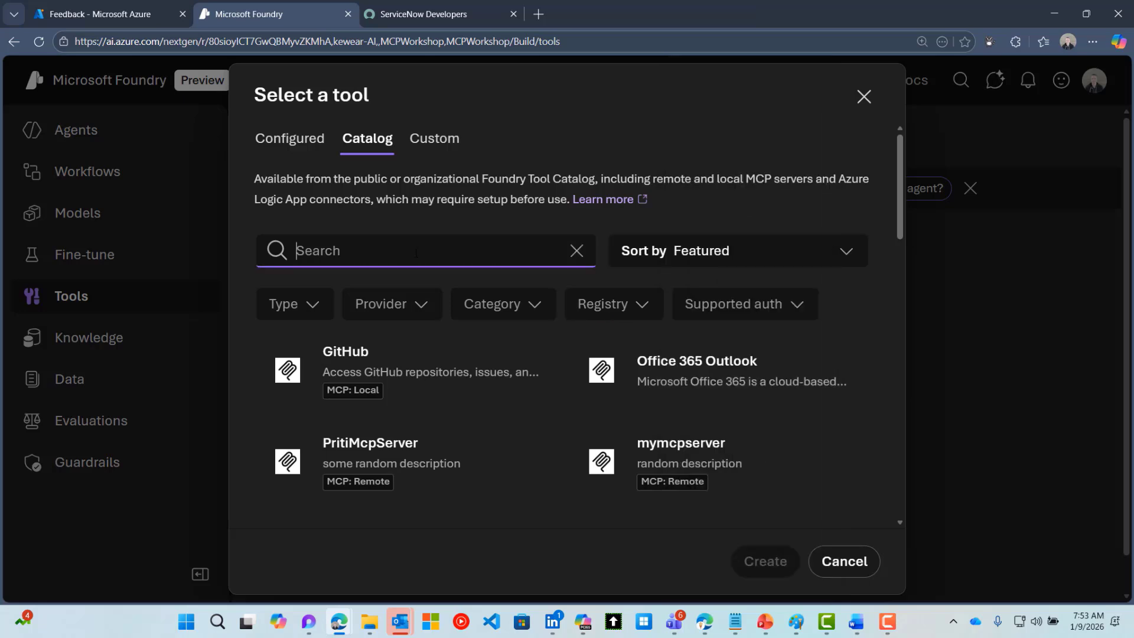
type("servi")
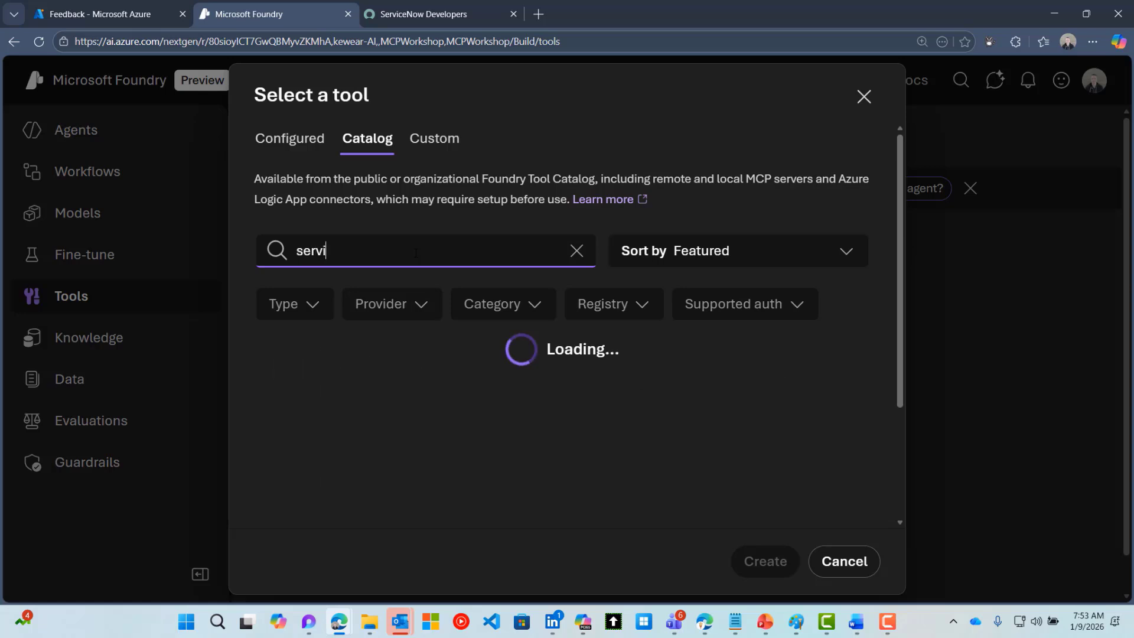
type("ce")
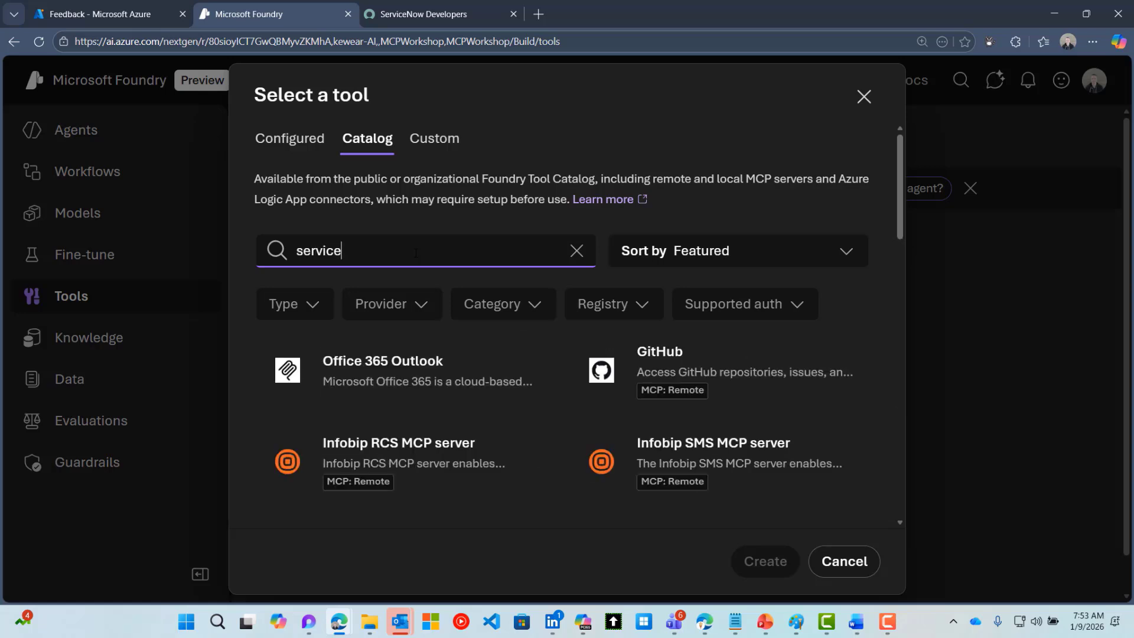
type("now")
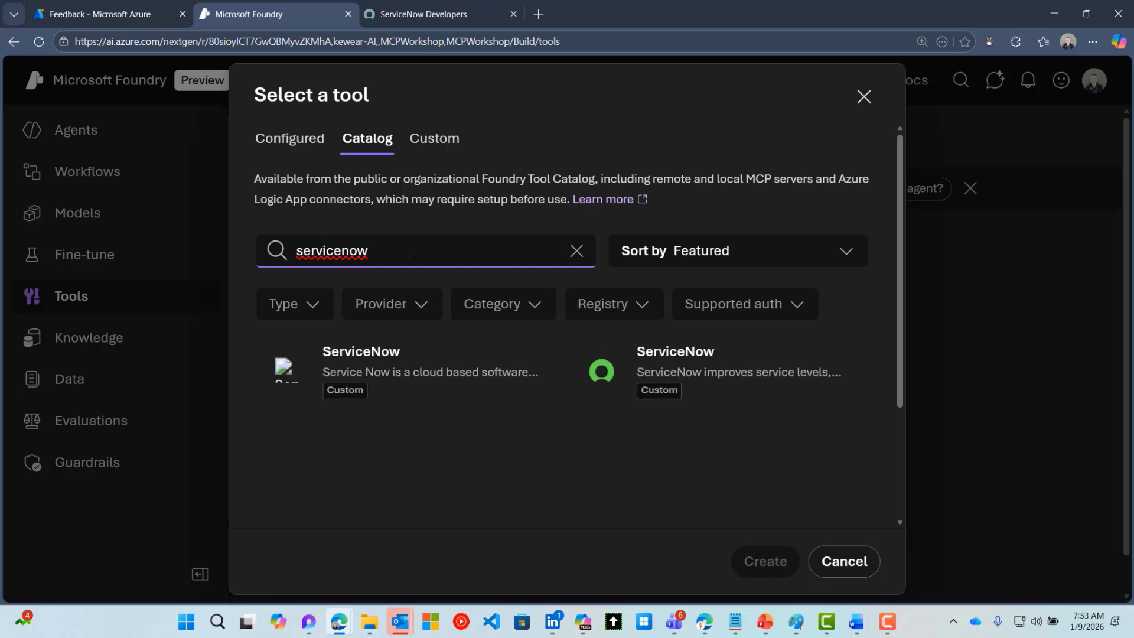
left_click(676, 366)
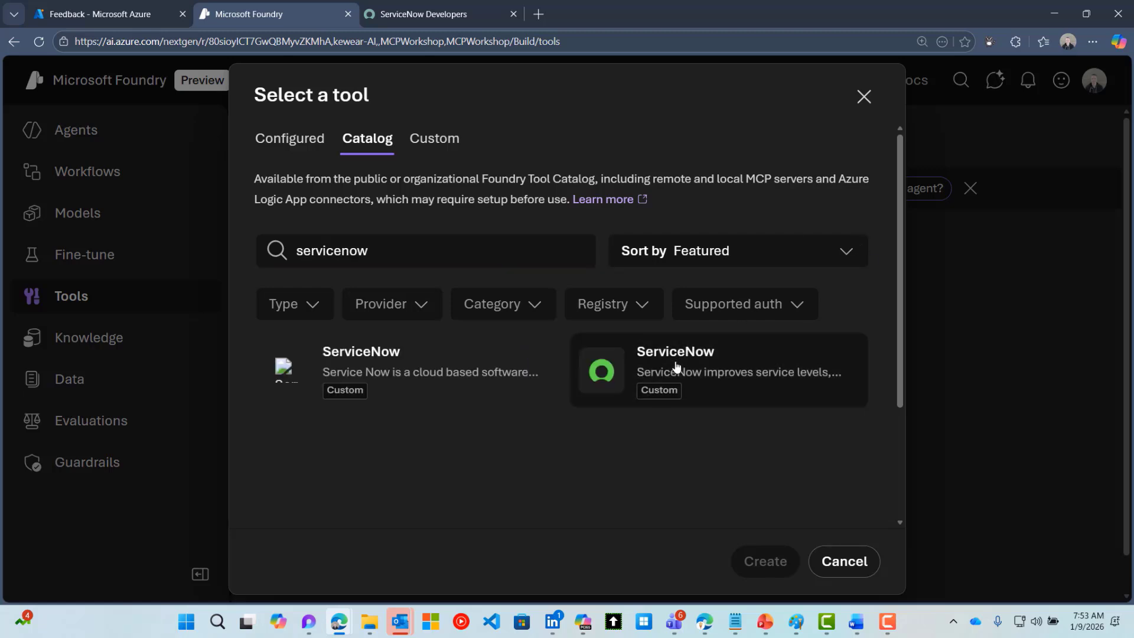
Create a ServiceNow tool backed by a new Logic Apps resource named mcpworkshop-la-foundry
left_click(765, 561)
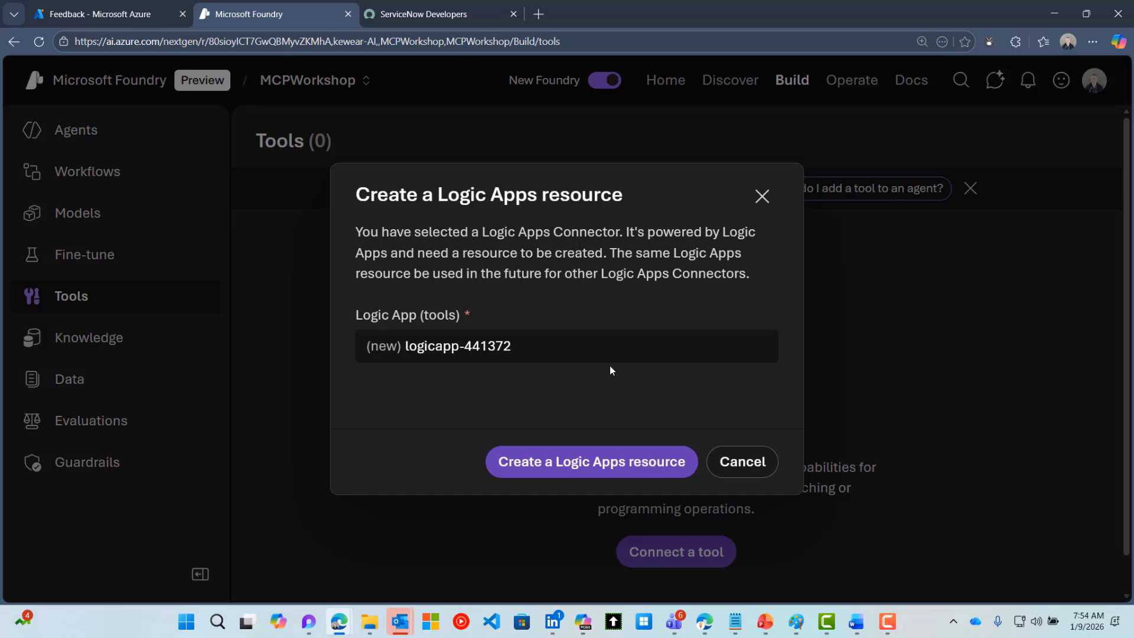
left_click_drag(553, 343, 404, 346)
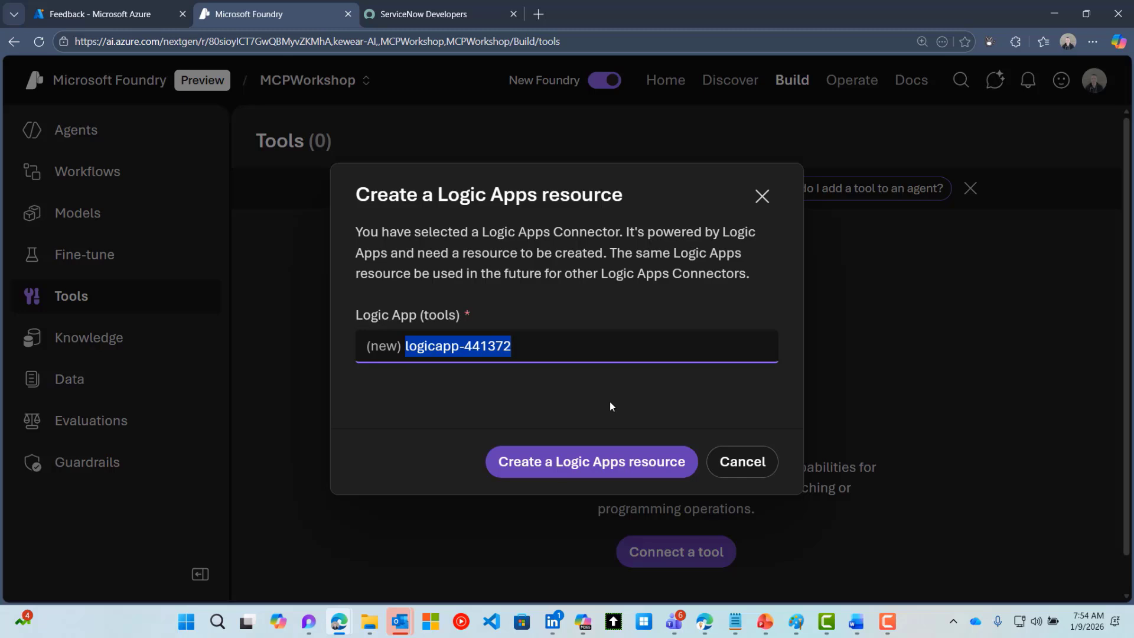
type("mcp")
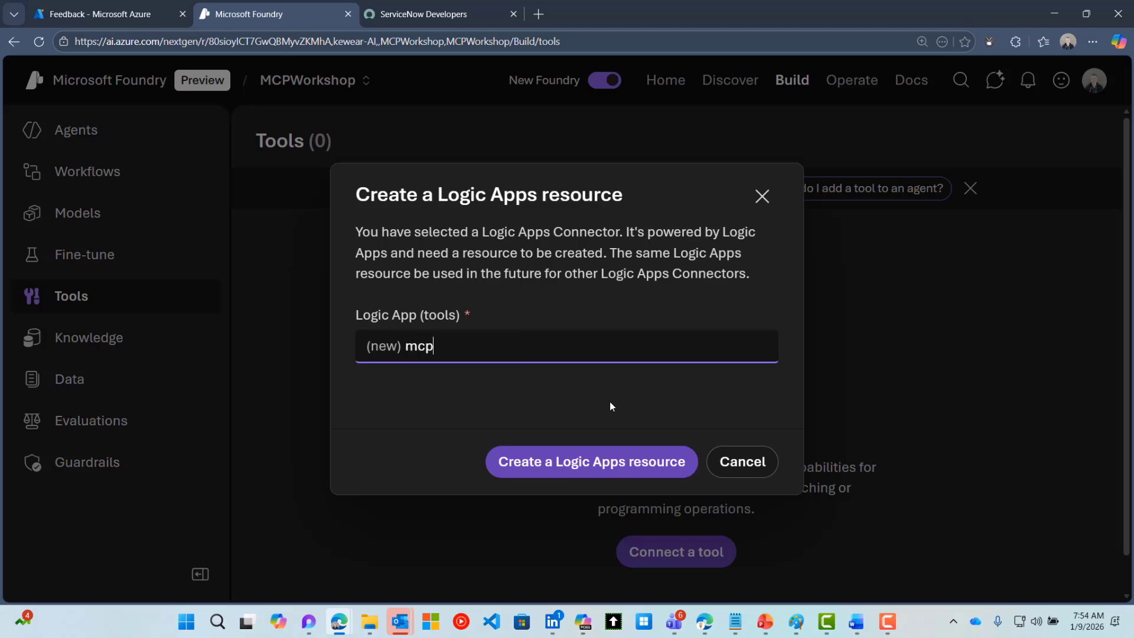
type("workshop-la-foundry")
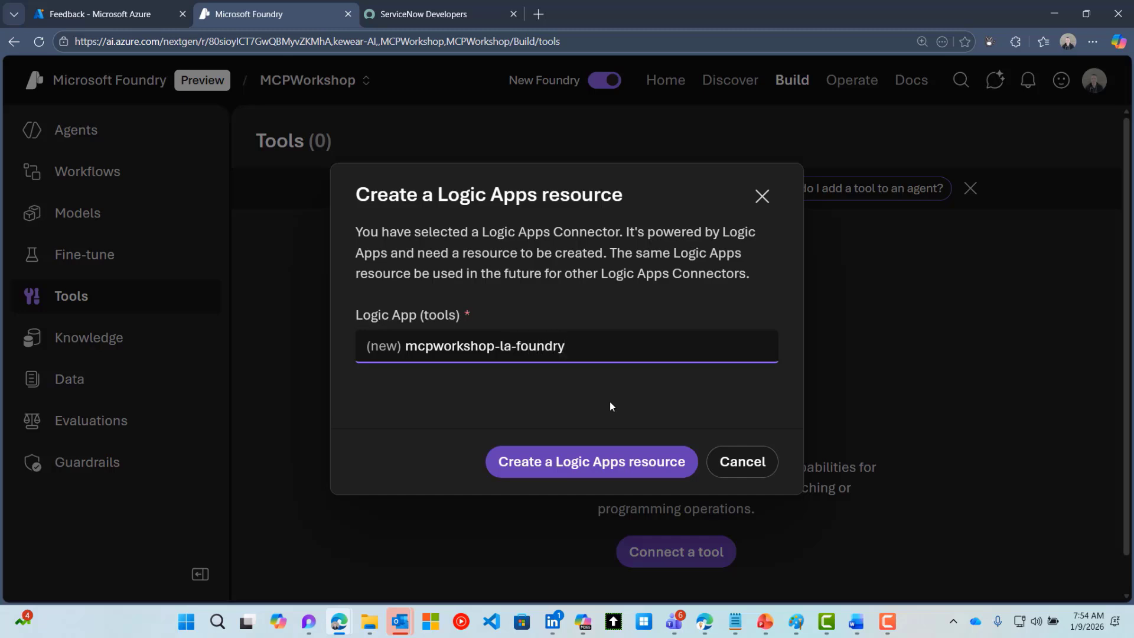
left_click(626, 461)
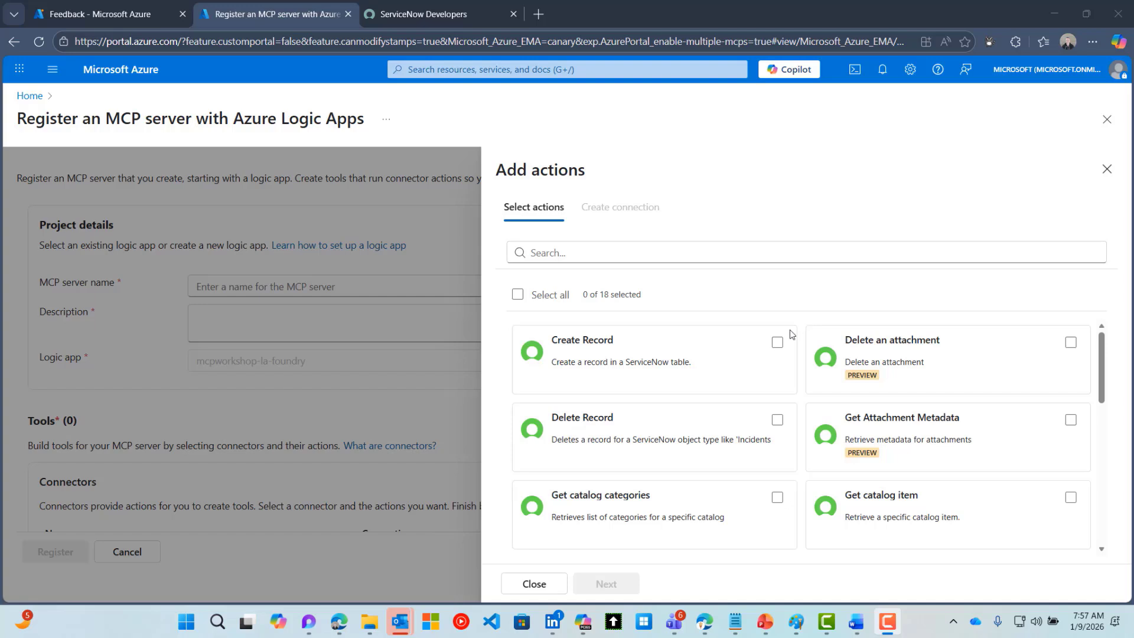
Select the Create Record and List Records actions, making 2 of 18 selected
left_click(777, 342)
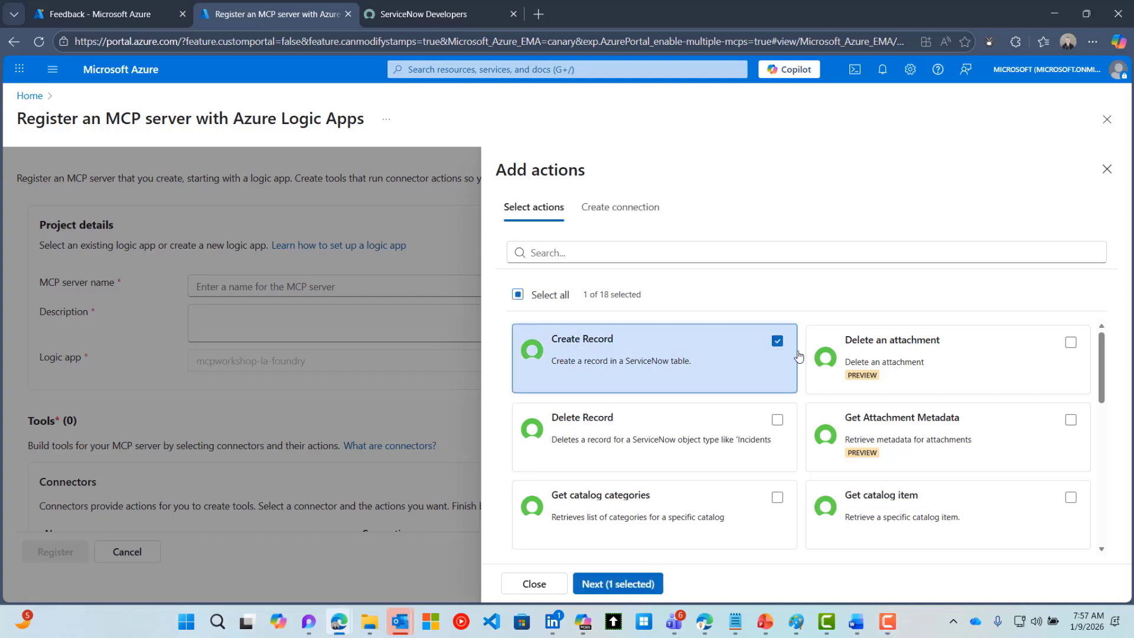
scroll(800, 360, "down", 3)
scroll(803, 362, "down", 2)
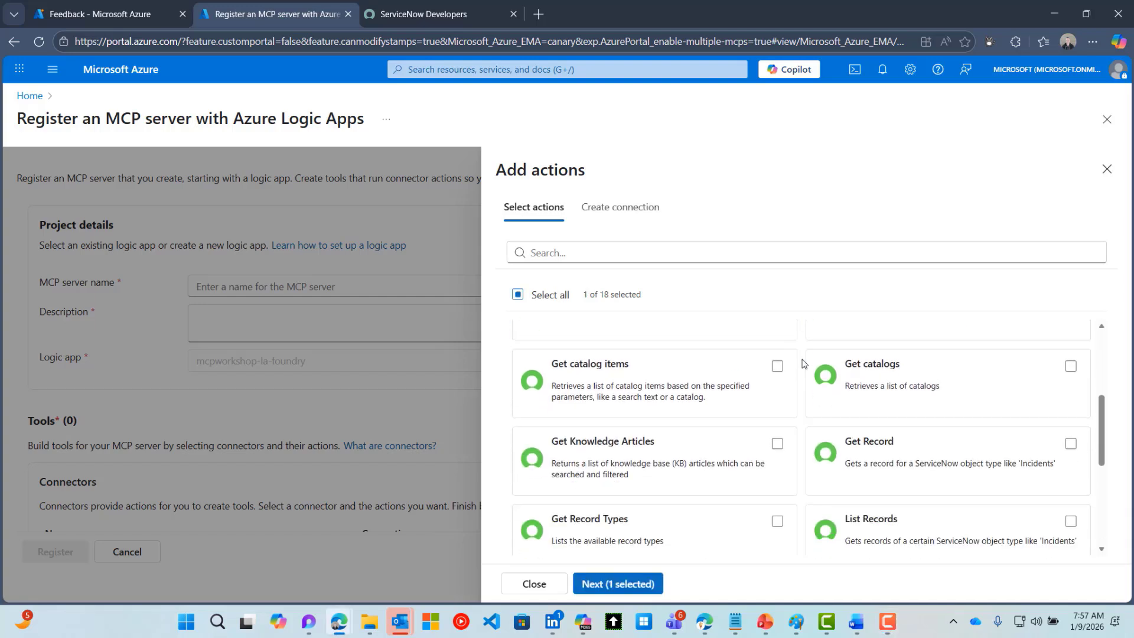
left_click(894, 457)
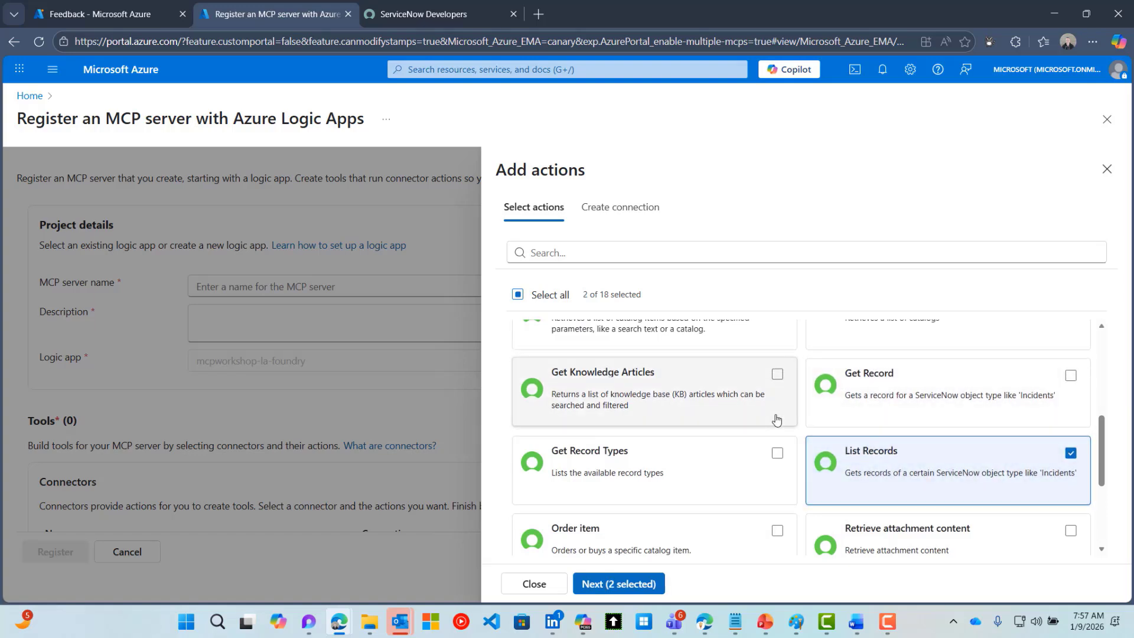
scroll(777, 419, "down", 2)
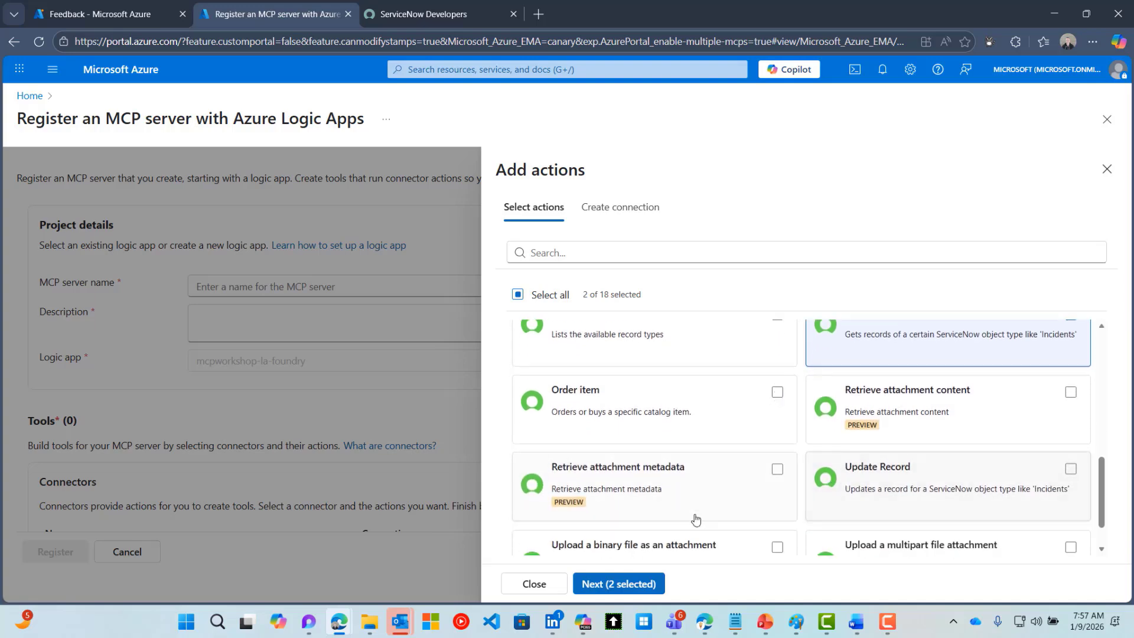
Create the ServiceNow connection with Basic Authentication and save the two chosen actions
left_click(642, 582)
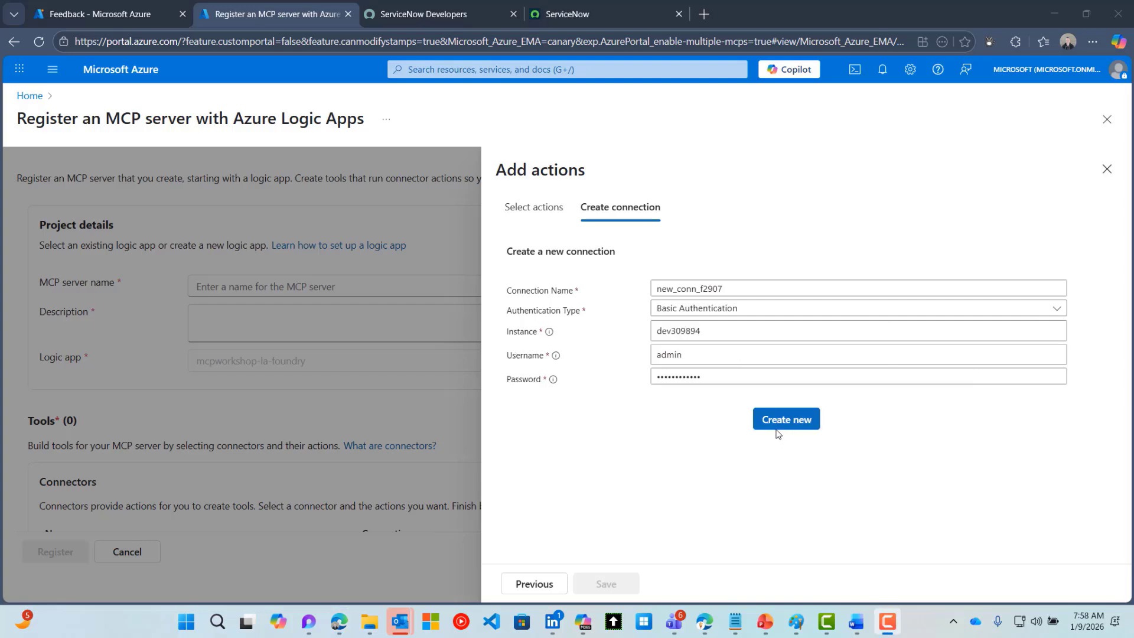
left_click(774, 423)
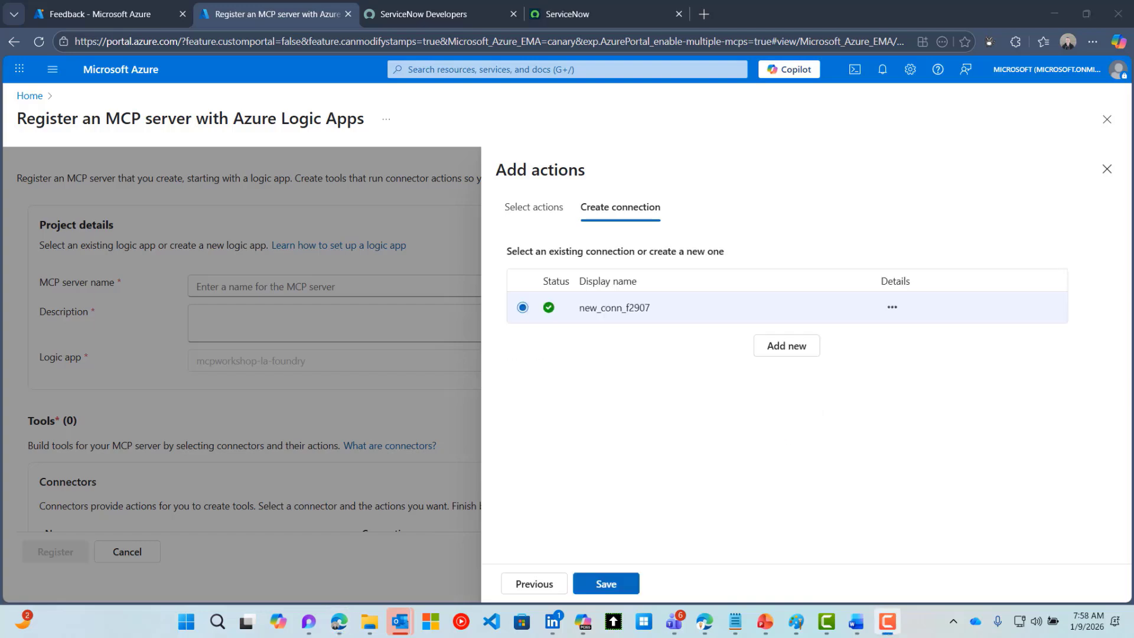
left_click(613, 586)
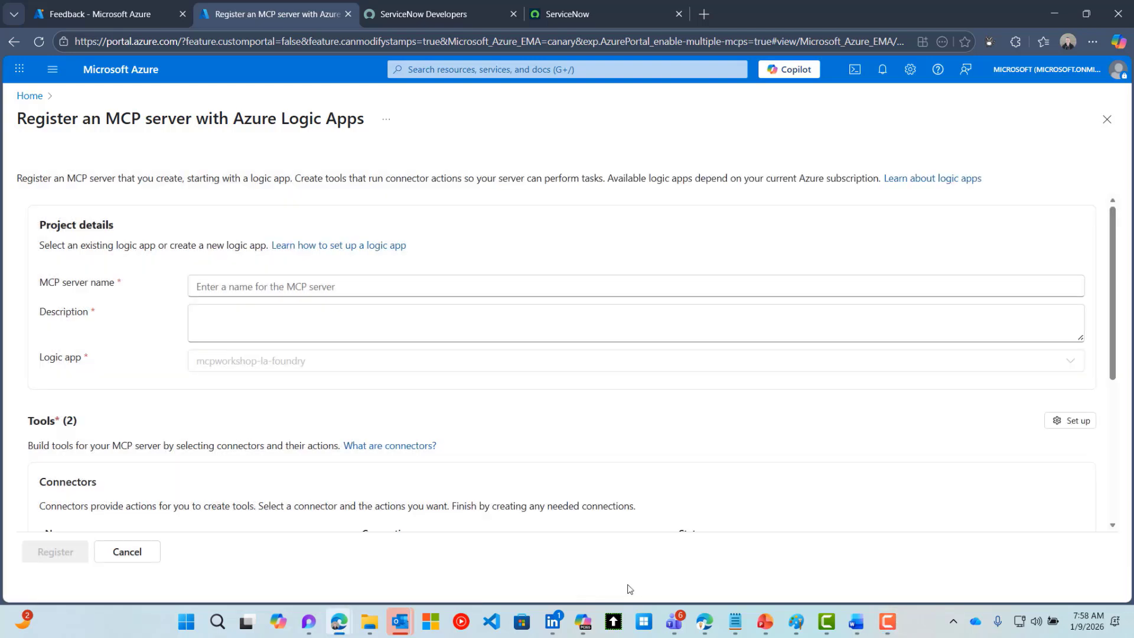
scroll(701, 458, "down", 1)
scroll(701, 459, "up", 1)
left_click(280, 288)
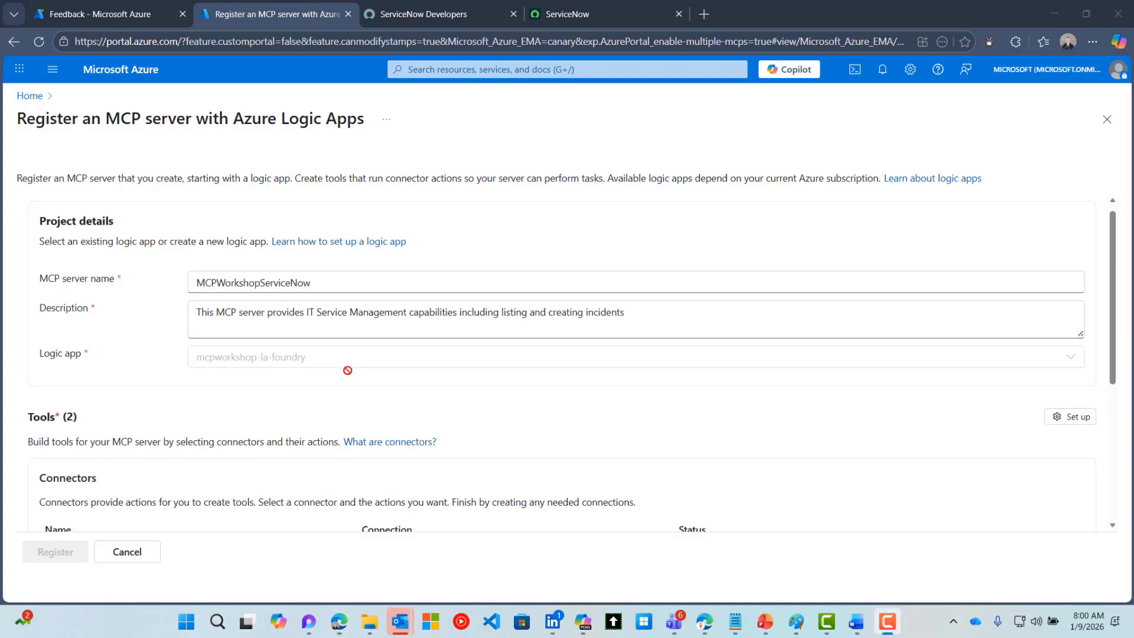
scroll(278, 367, "down", 5)
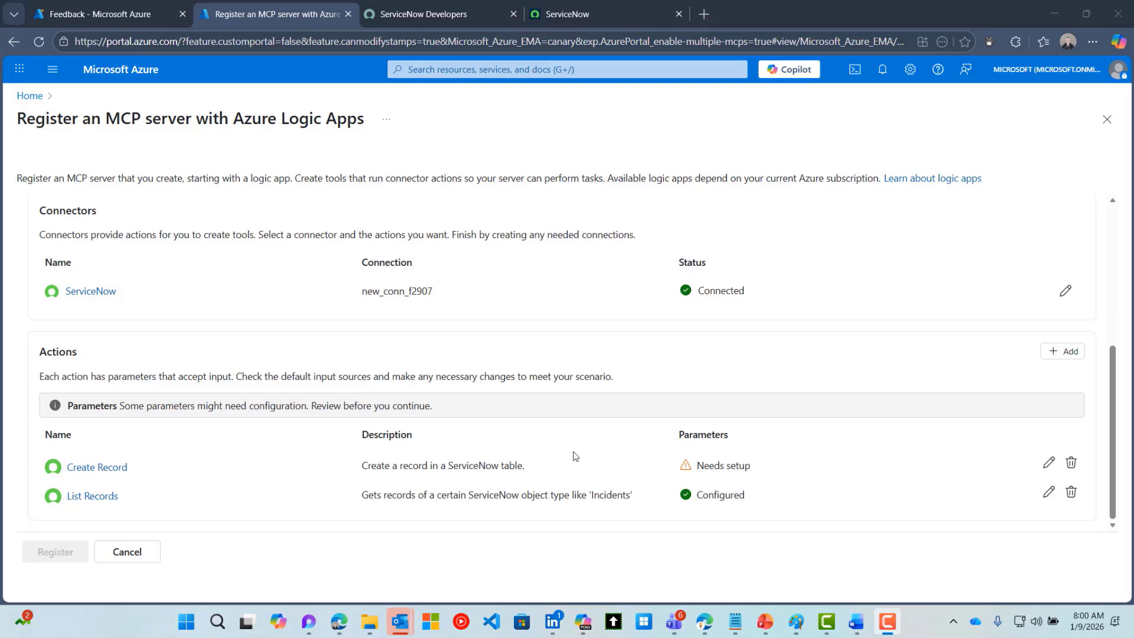
Describe Create Record as 'This tool will create an IT Incident' with record type Incident
left_click(1050, 464)
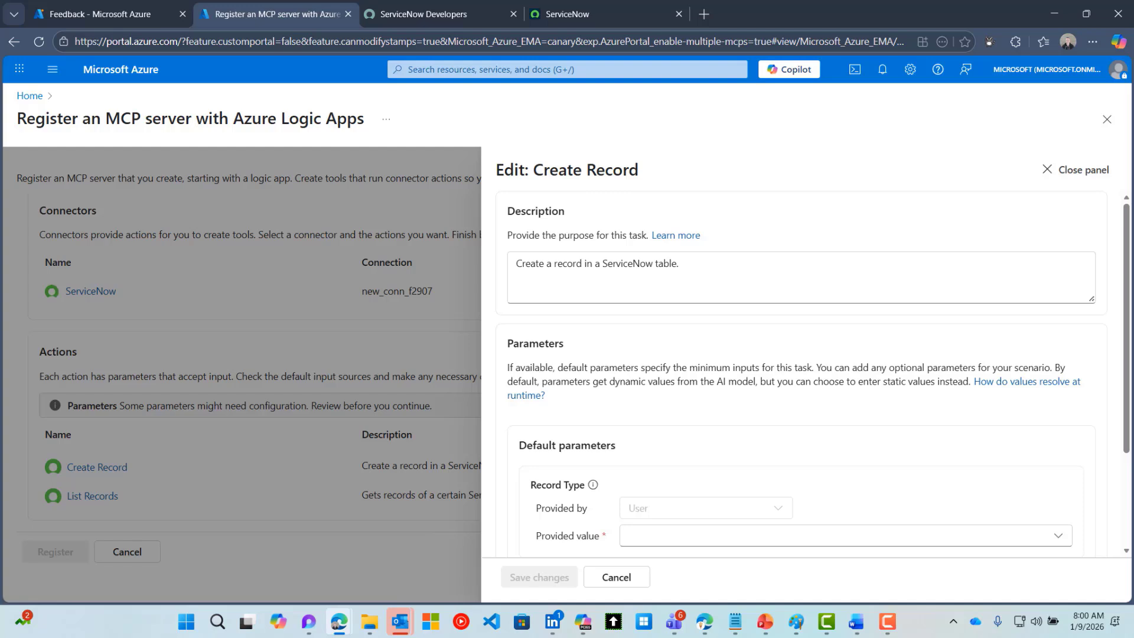
key("ctrl+a")
type("This tool will create an IT Incident")
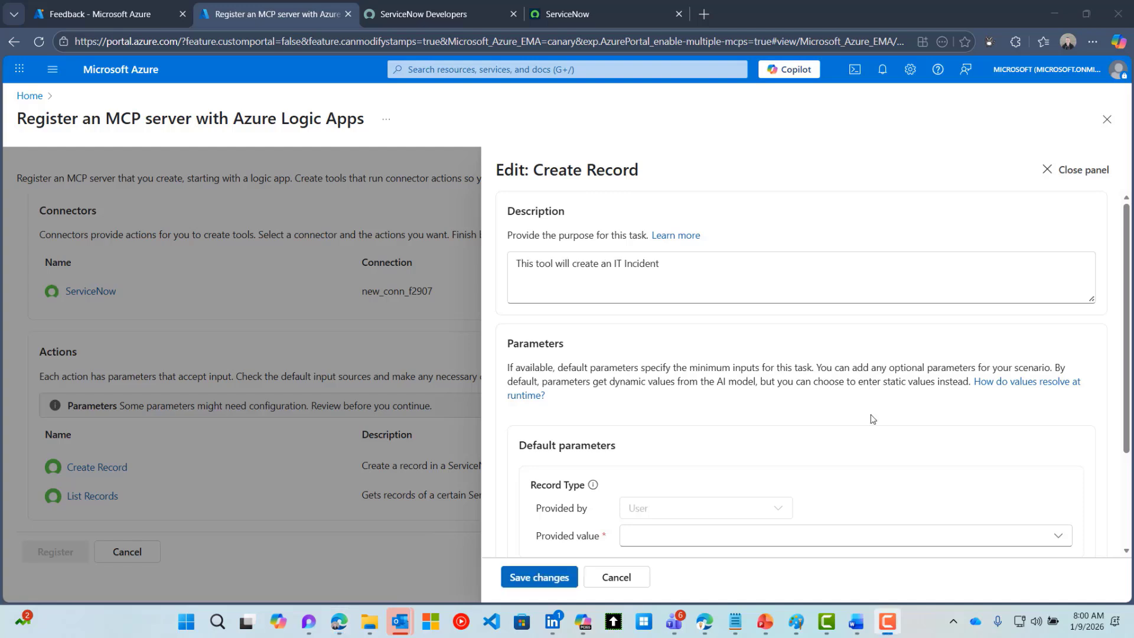
scroll(871, 418, "down", 1)
scroll(871, 418, "up", 1)
scroll(726, 374, "down", 2)
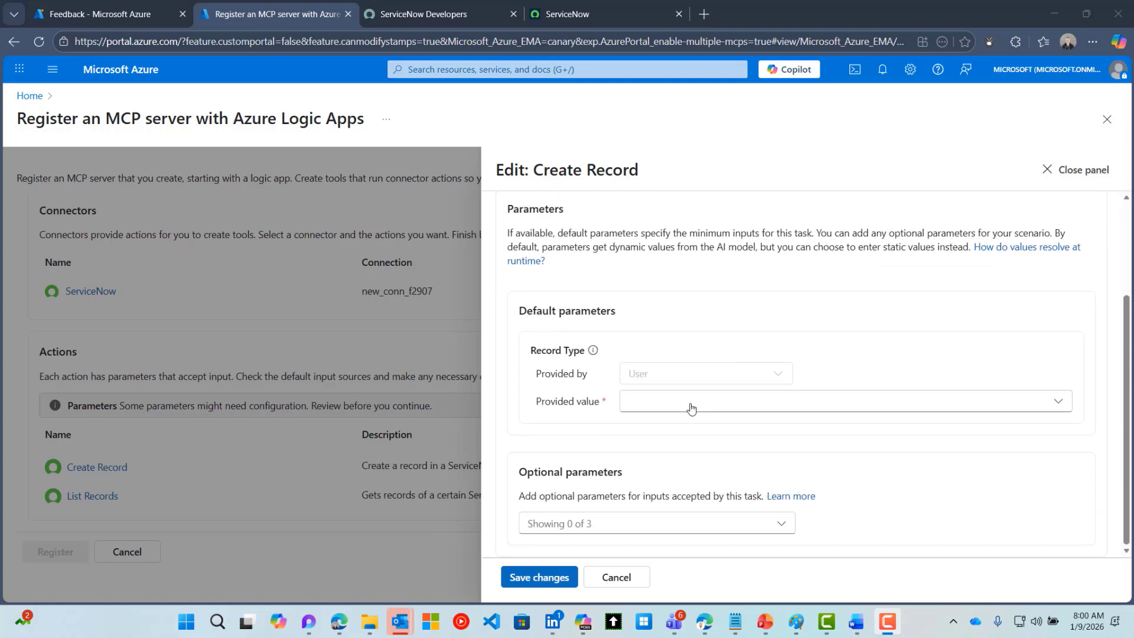
left_click(691, 408)
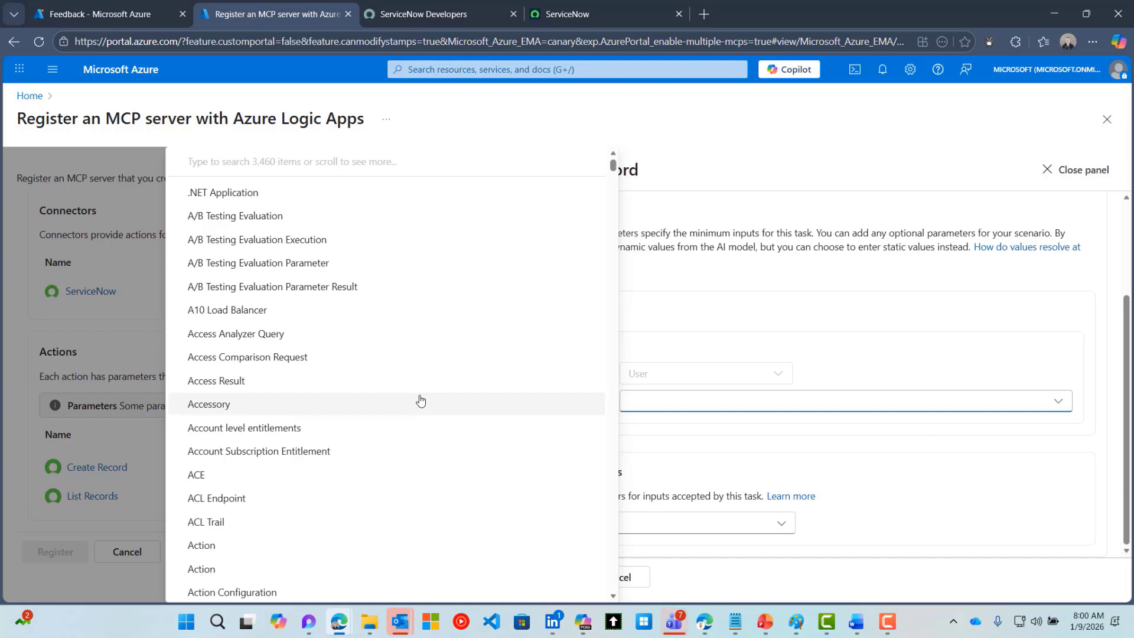
type("inc")
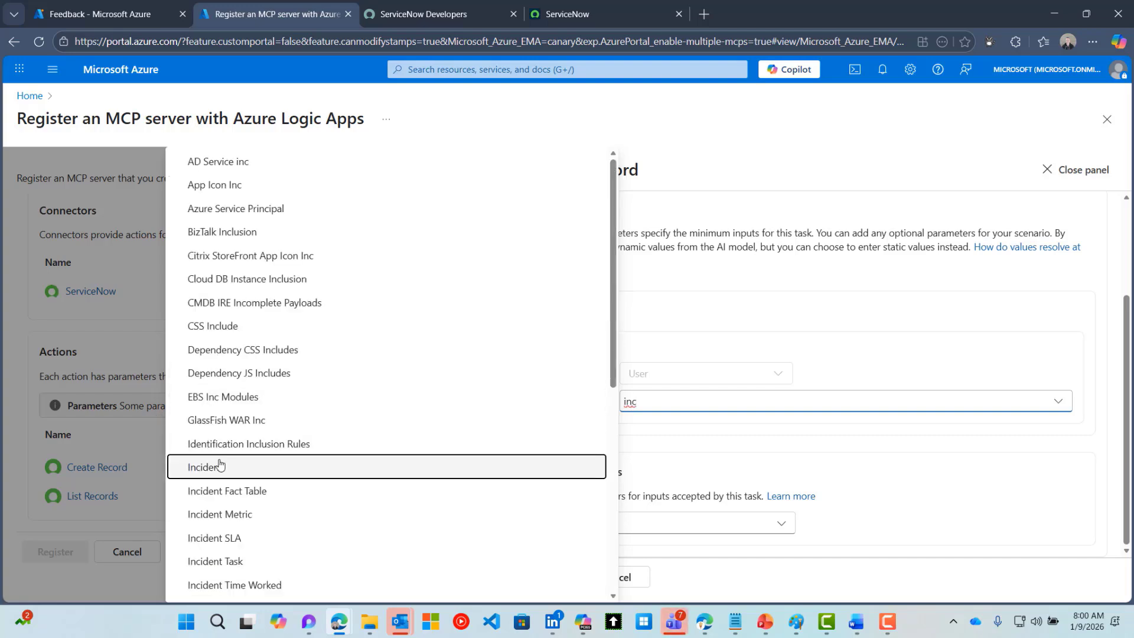
left_click(219, 466)
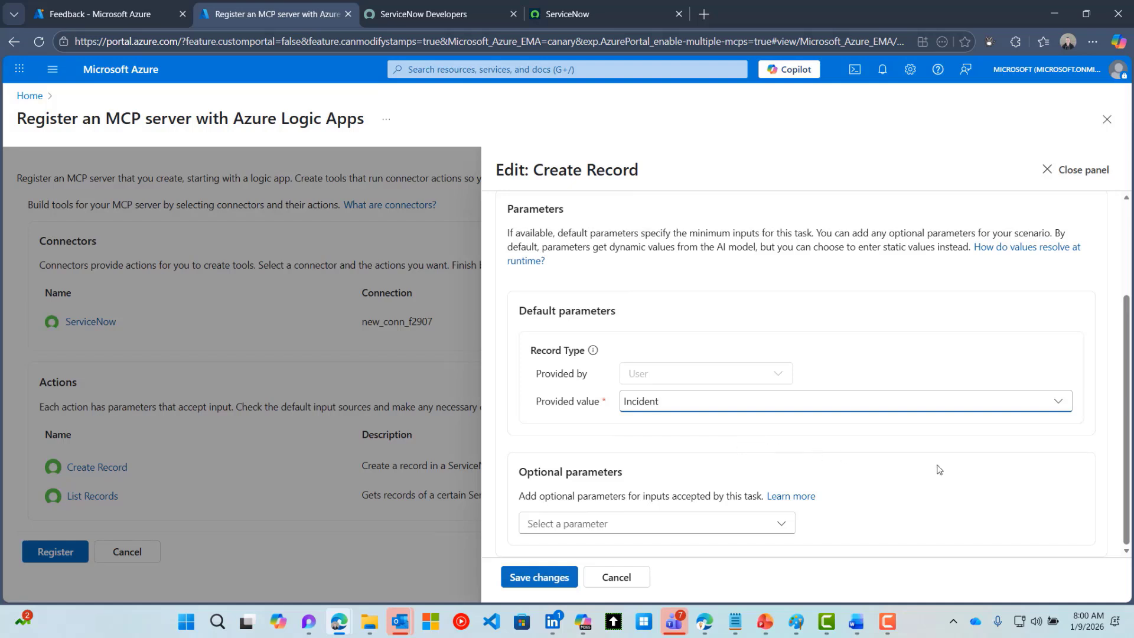
Add Severity and Short description as parameters and save the Create Record settings
left_click(784, 528)
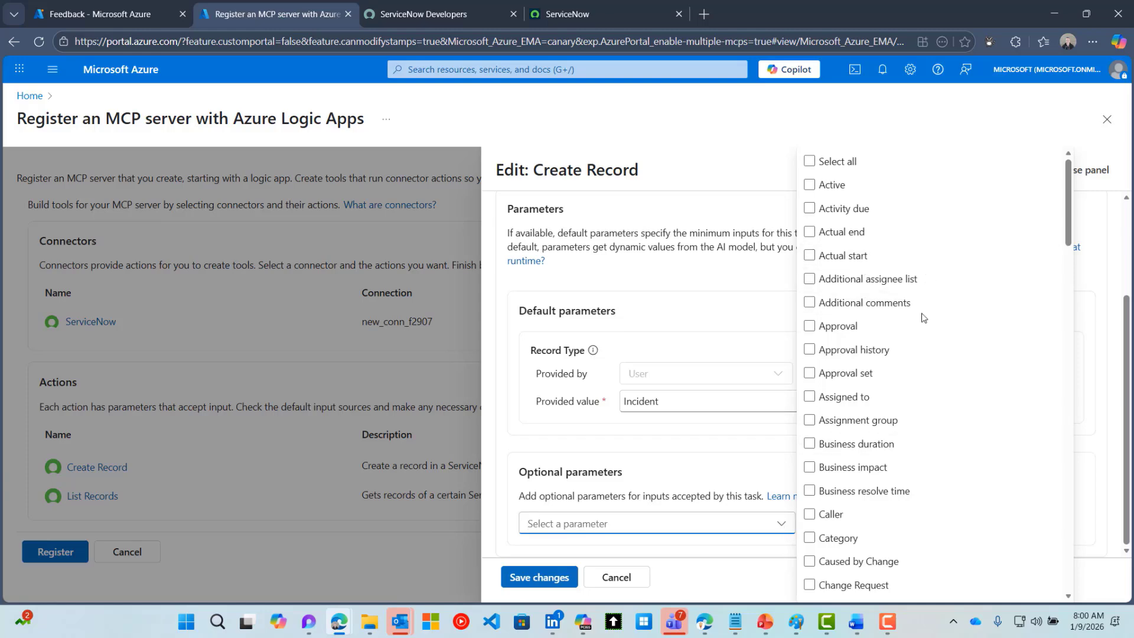
scroll(991, 298, "down", 3)
left_click_drag(1066, 267, 1060, 521)
left_click(809, 414)
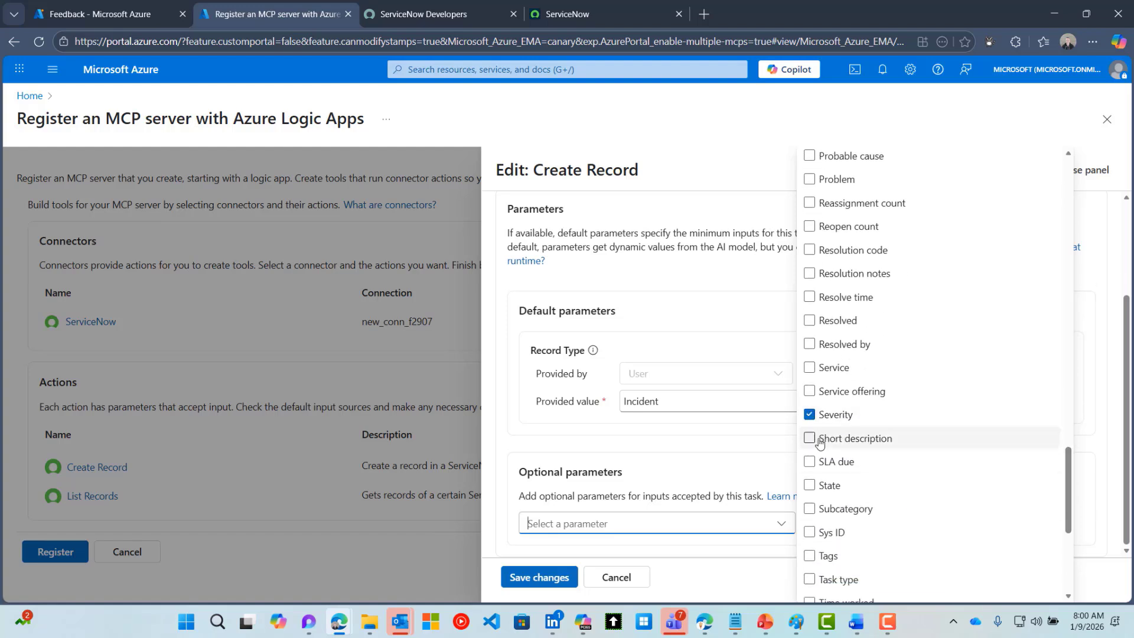
left_click(810, 439)
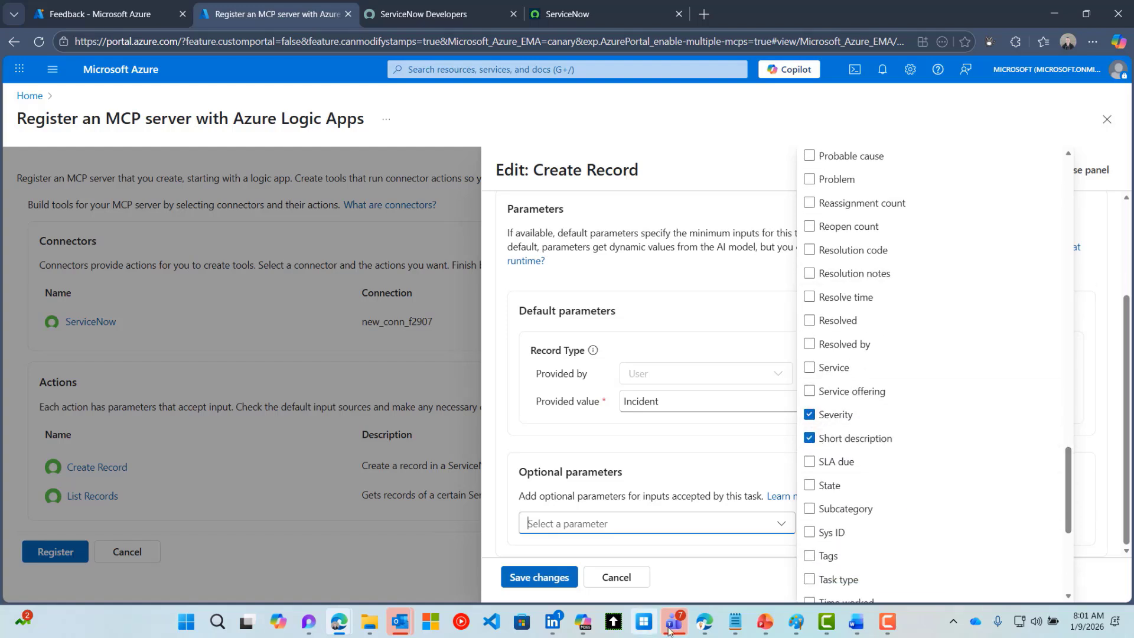
left_click(710, 584)
scroll(768, 514, "down", 3)
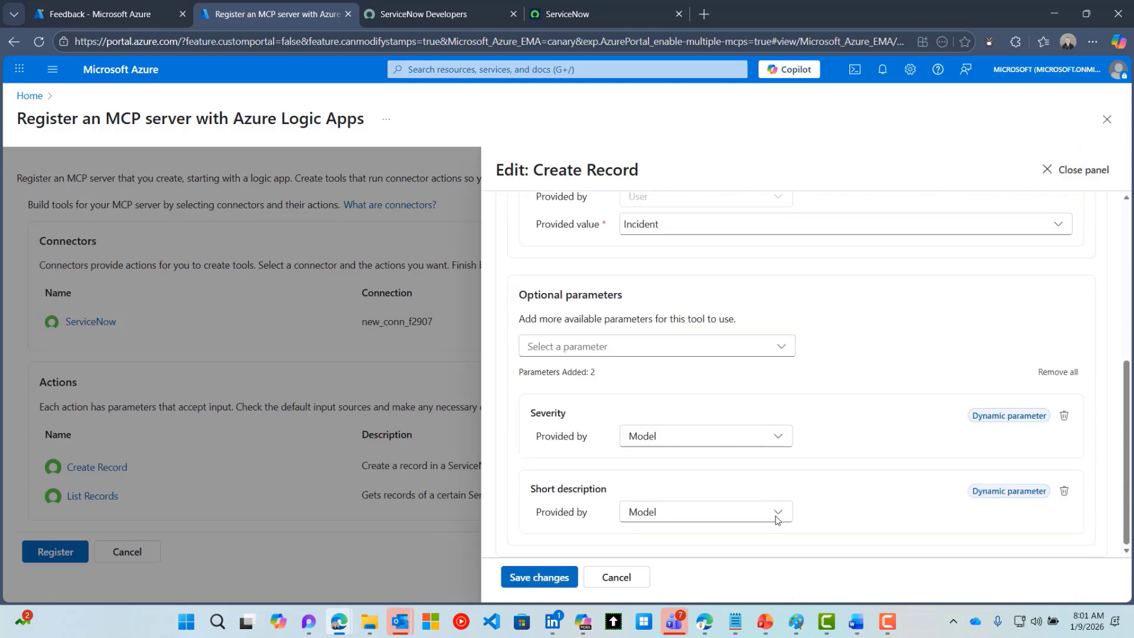
left_click(539, 577)
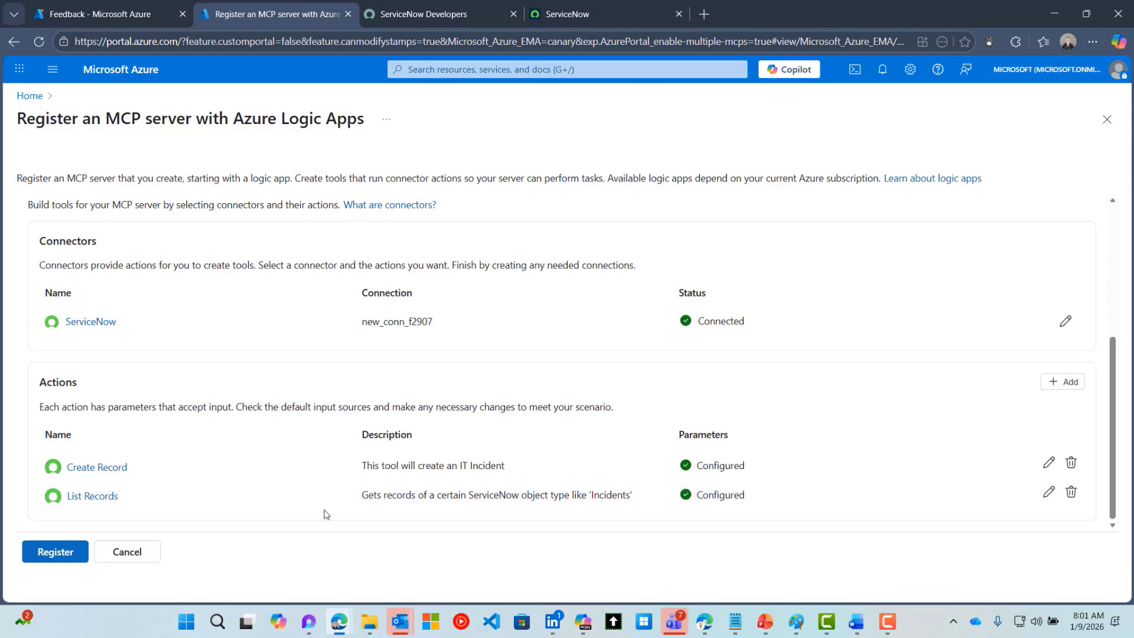
Describe List Records as 'Gets a list of incidents' with its record type provided by User
left_click(1049, 491)
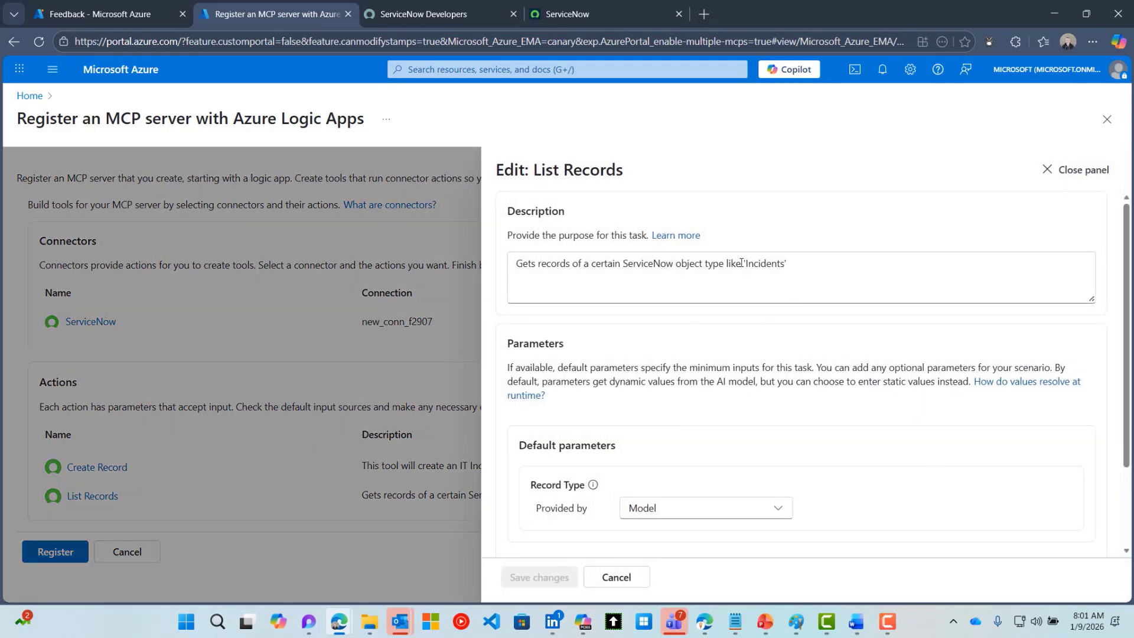
left_click(763, 276)
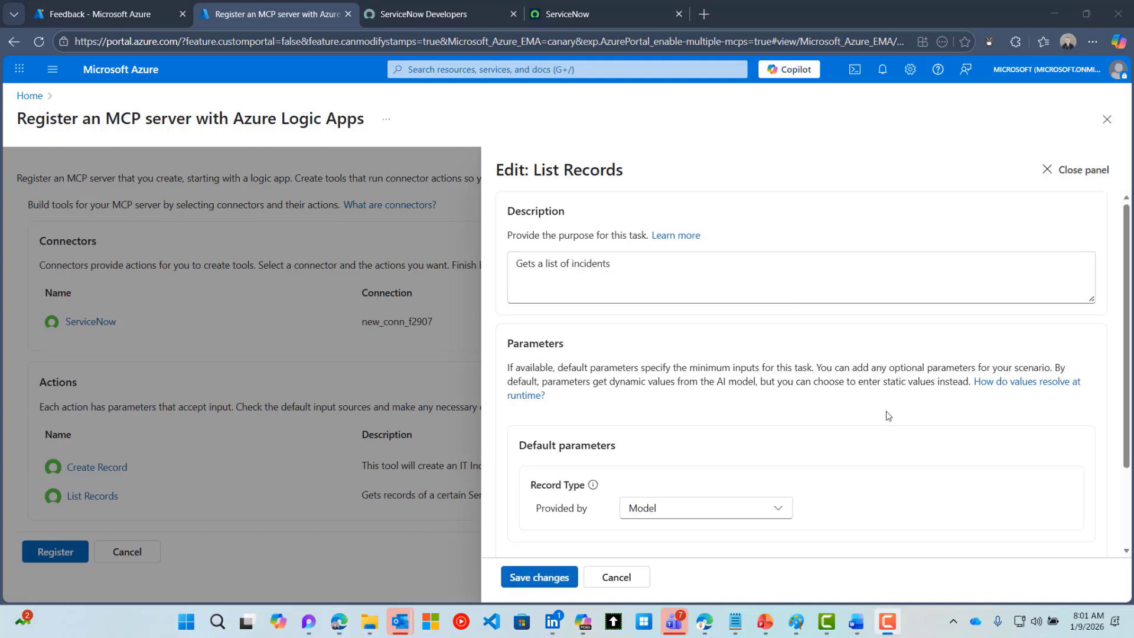
scroll(886, 415, "down", 1)
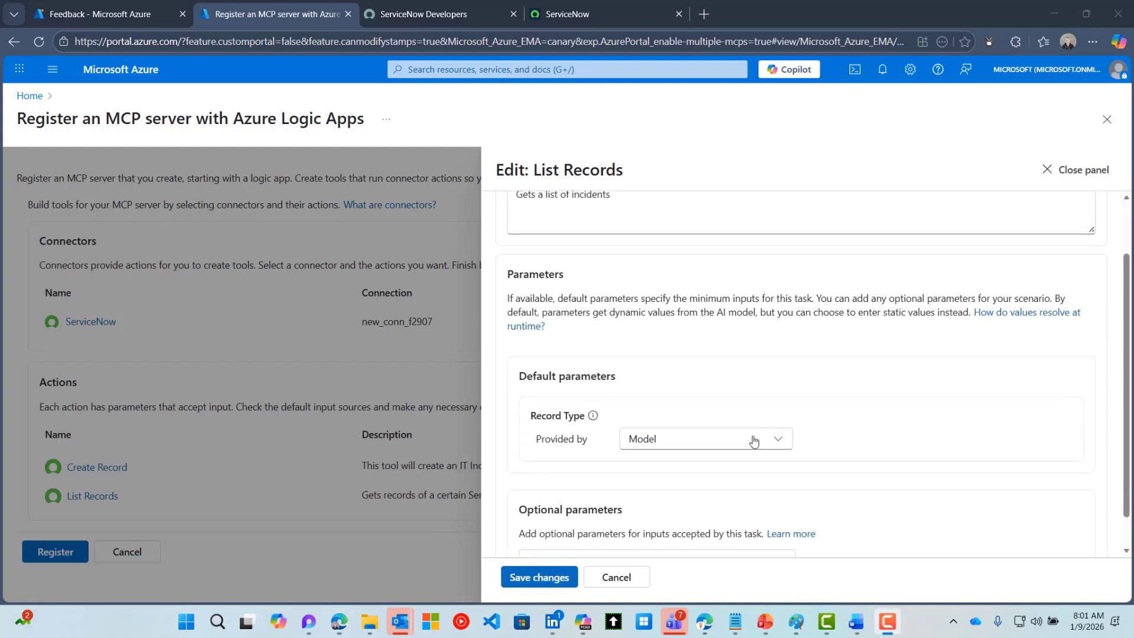
left_click(736, 440)
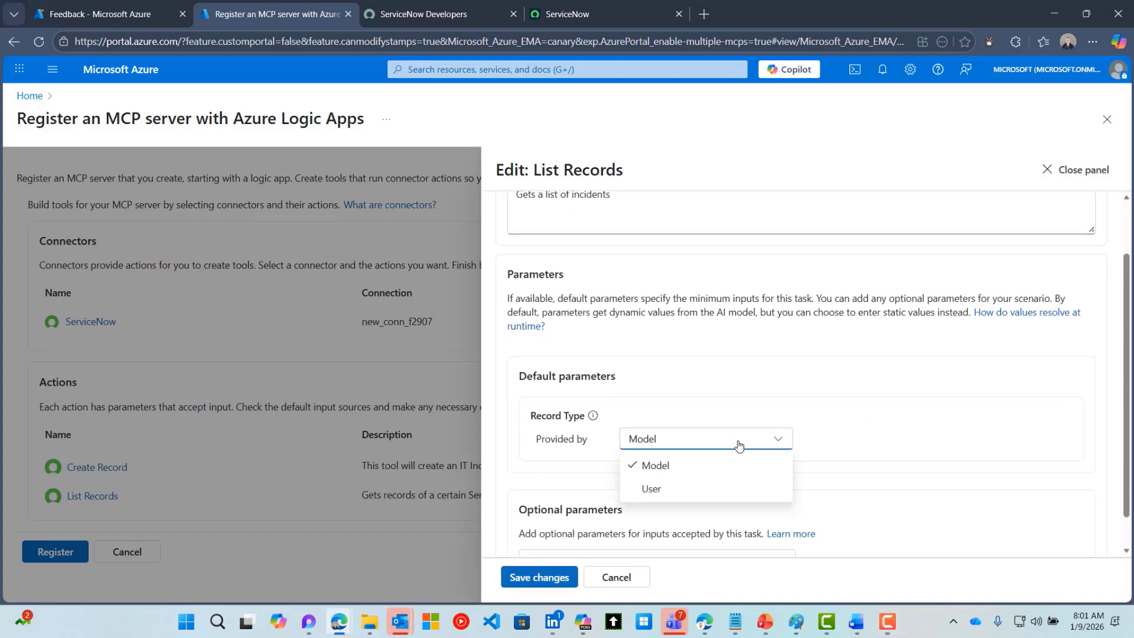
left_click(652, 462)
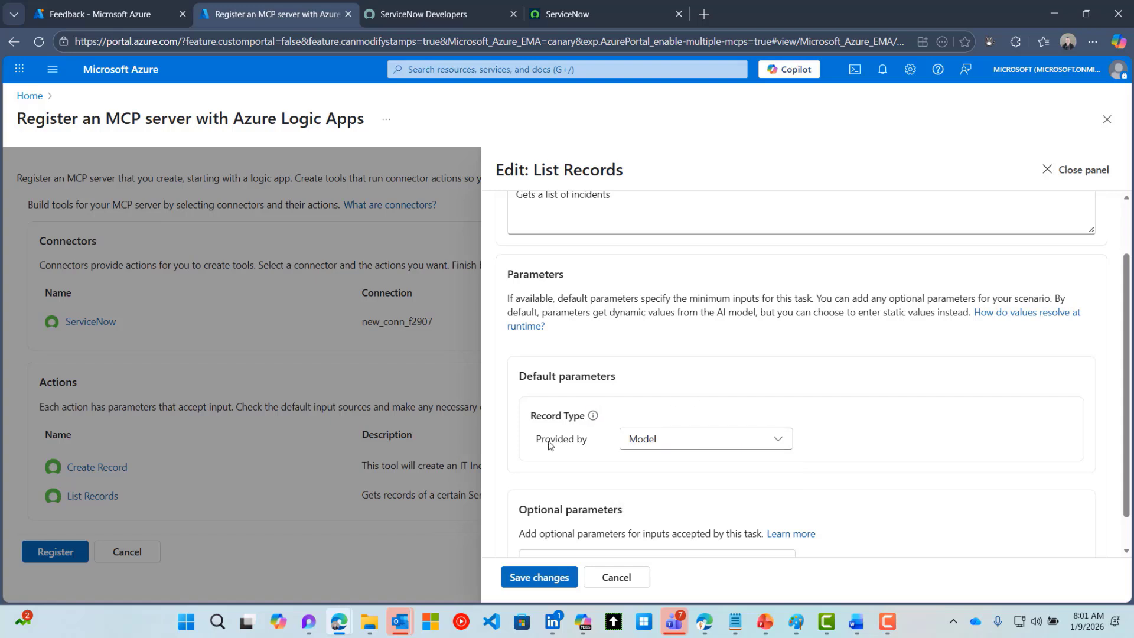
left_click(649, 444)
left_click(658, 489)
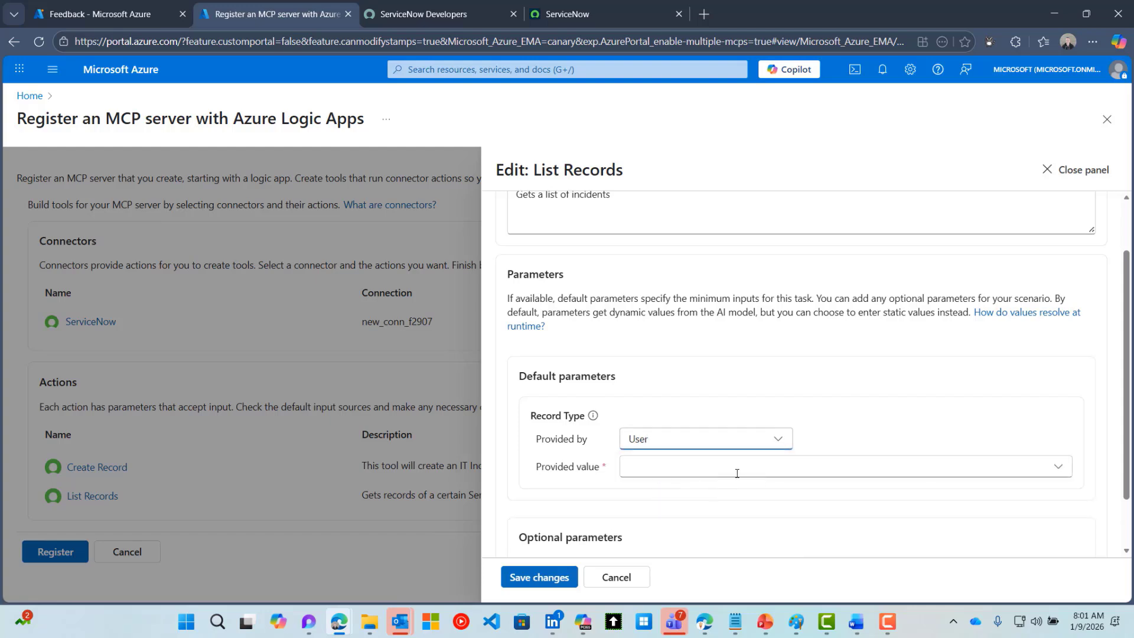
Set the List Records record type value to Incident
left_click(876, 474)
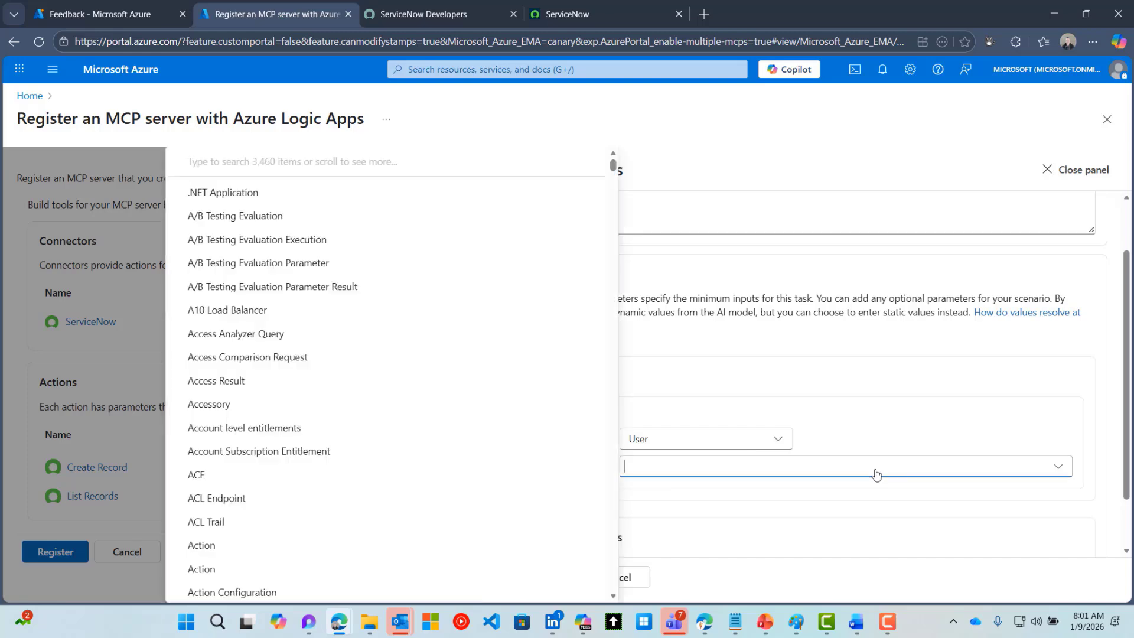
type("in")
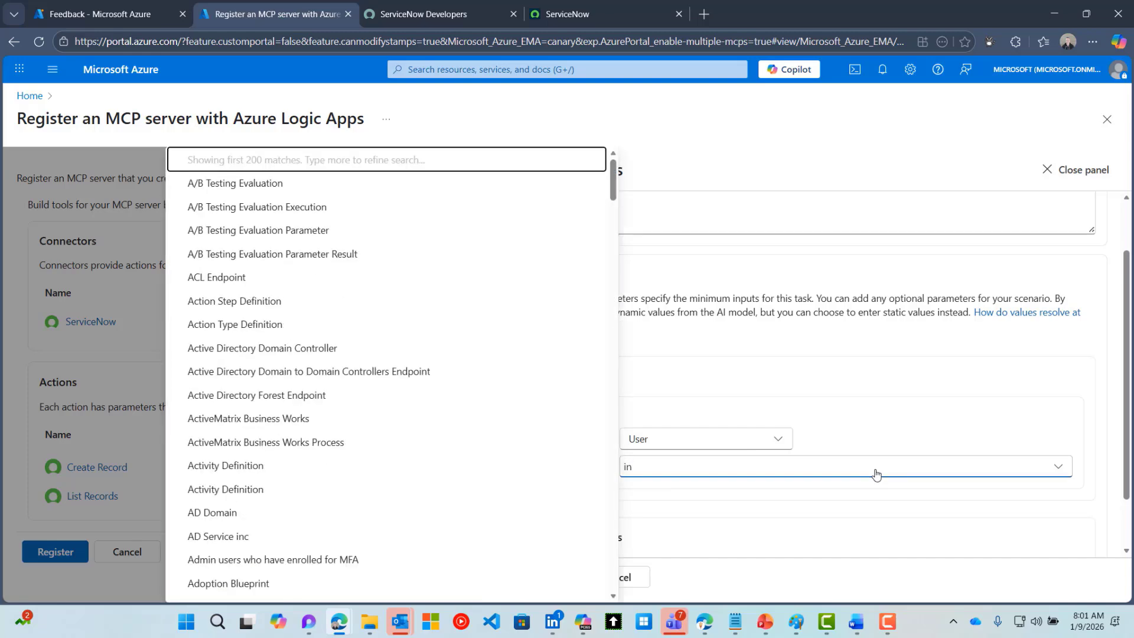
type("cid")
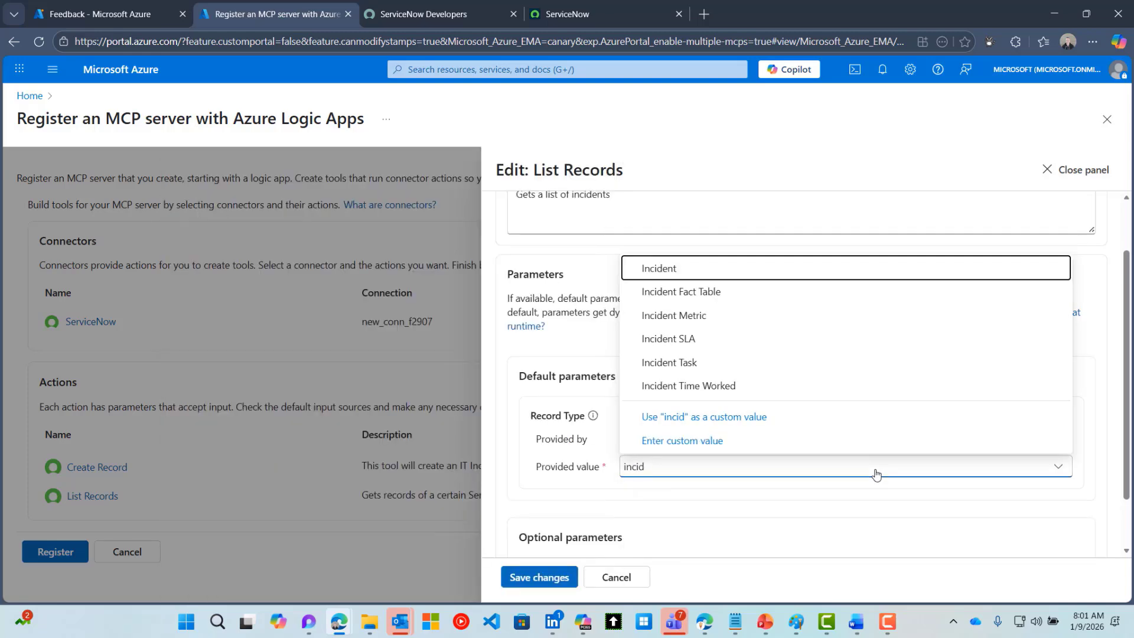
left_click(685, 271)
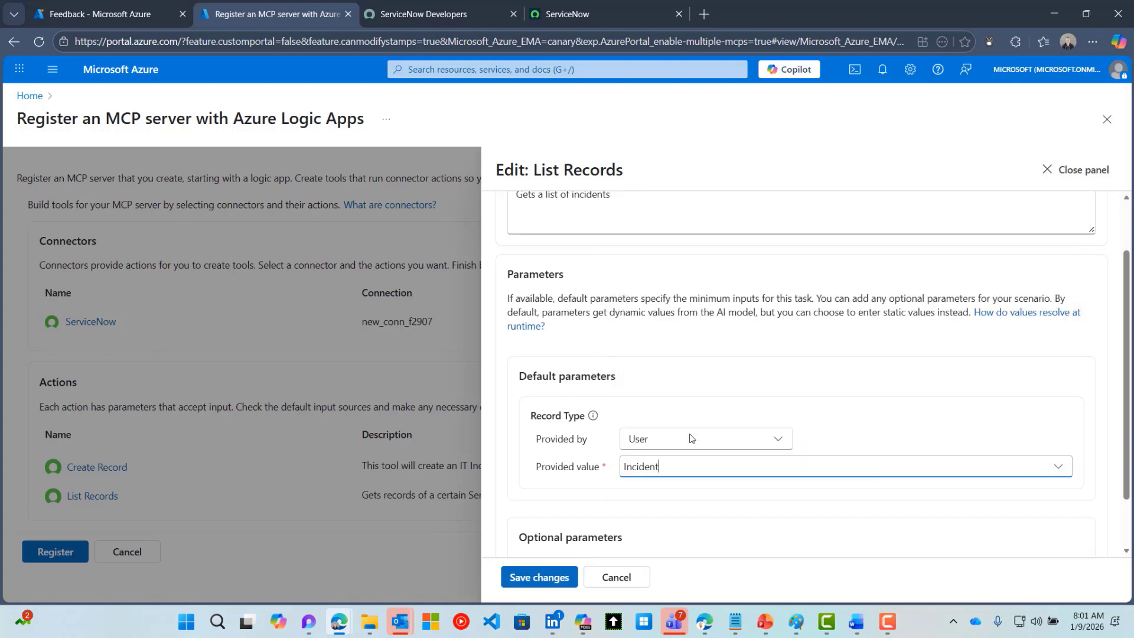
scroll(714, 516, "down", 1)
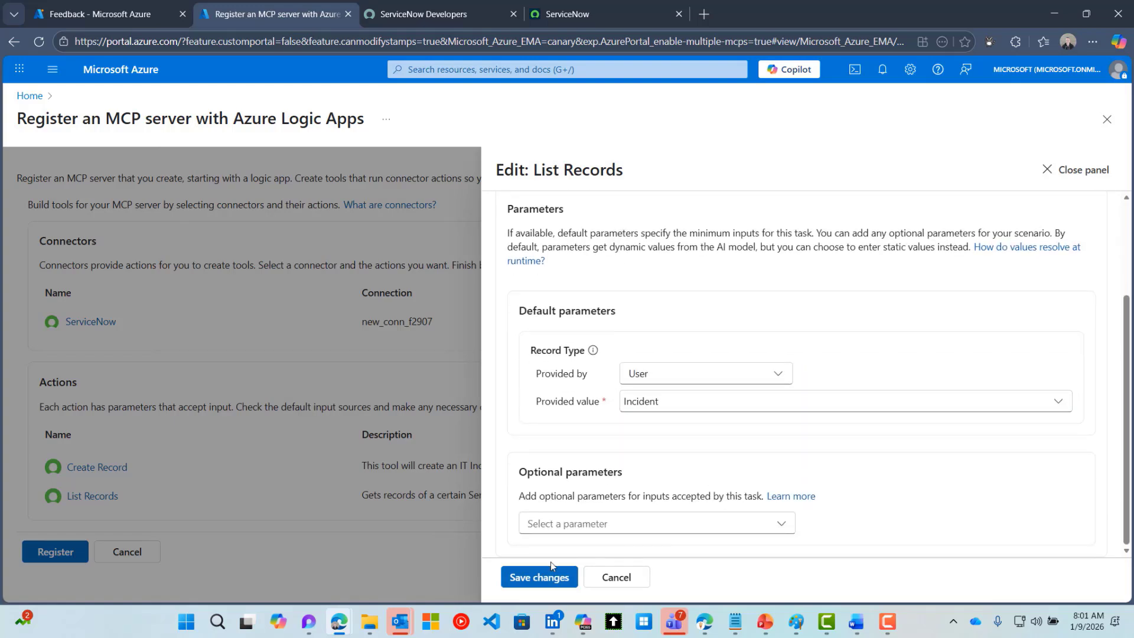
left_click(590, 525)
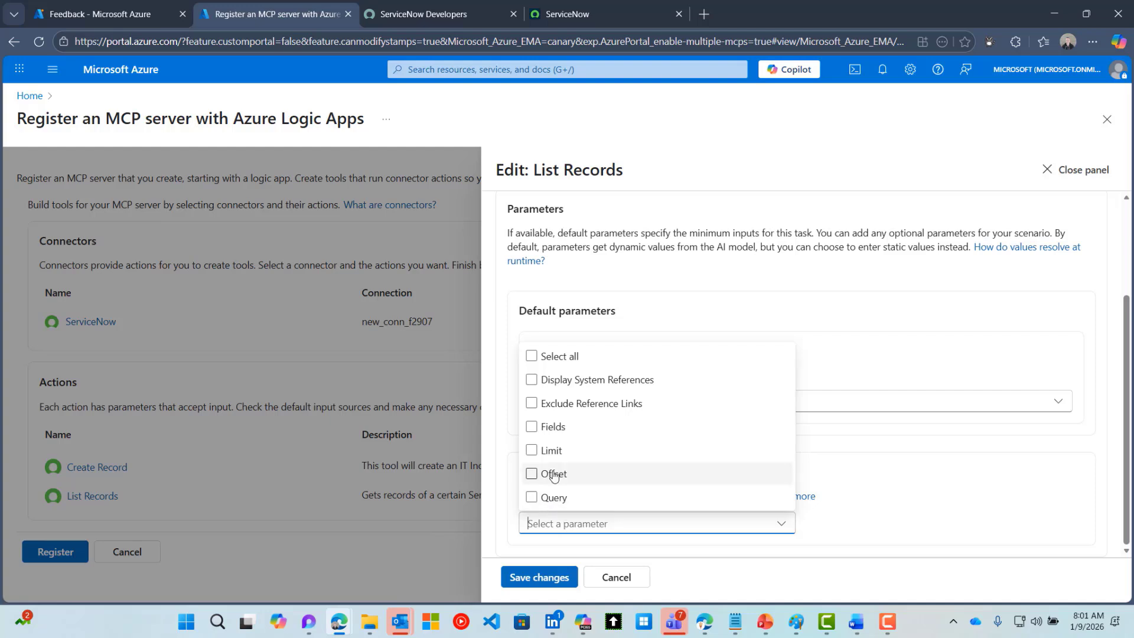
Add a user-provided Limit parameter of 15 and save the List Records settings
left_click(531, 450)
left_click(952, 482)
scroll(952, 482, "down", 2)
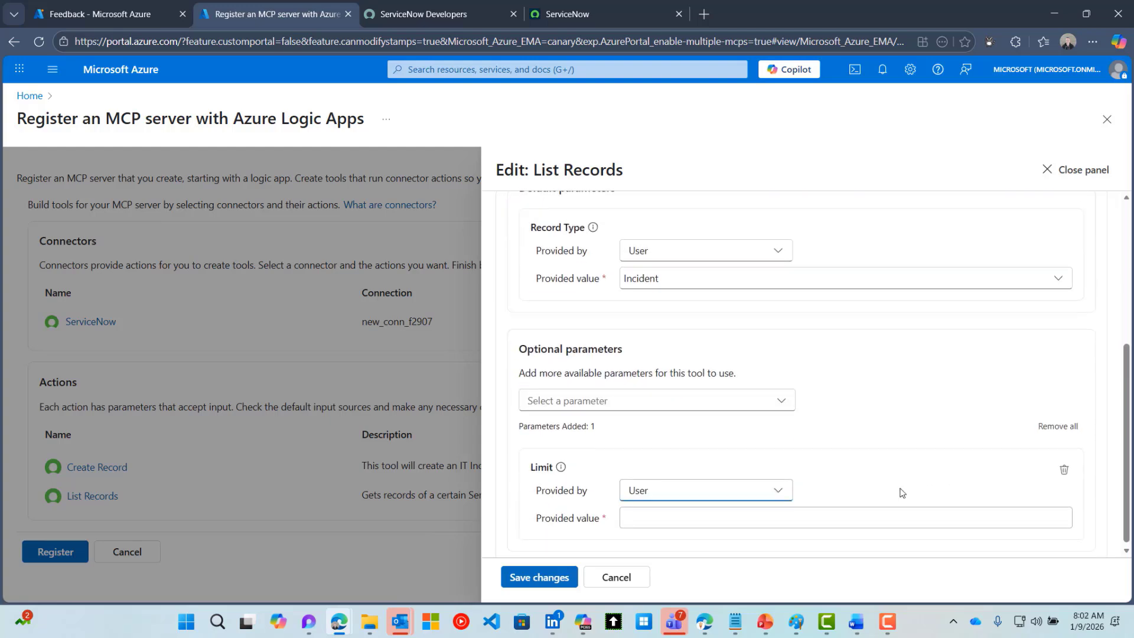
left_click(675, 519)
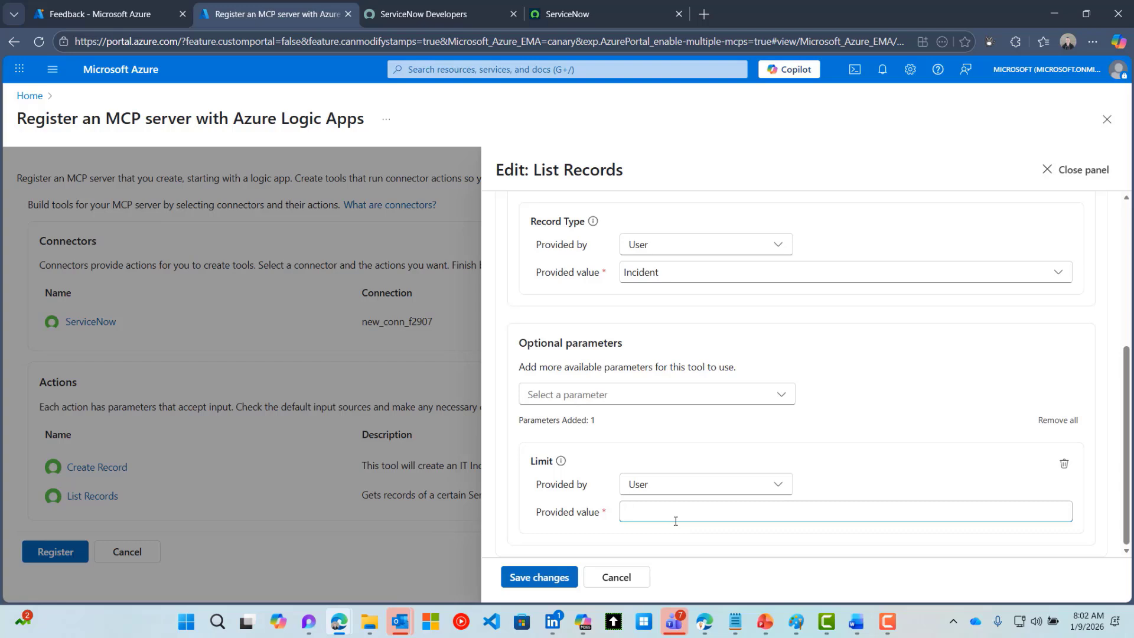
type("15")
left_click(782, 396)
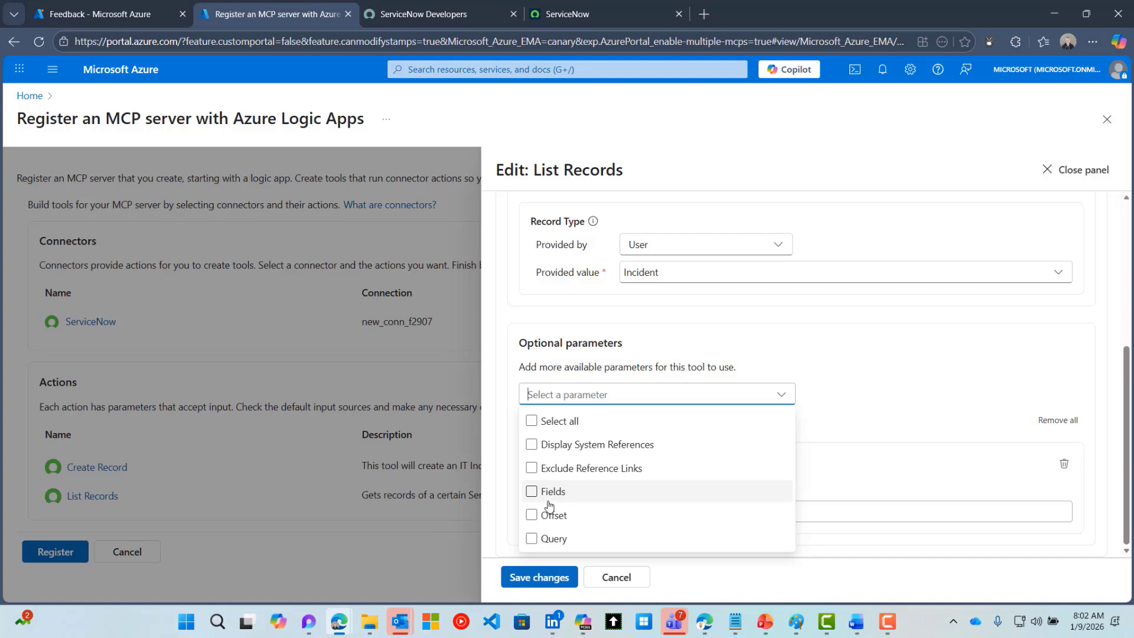
left_click(854, 432)
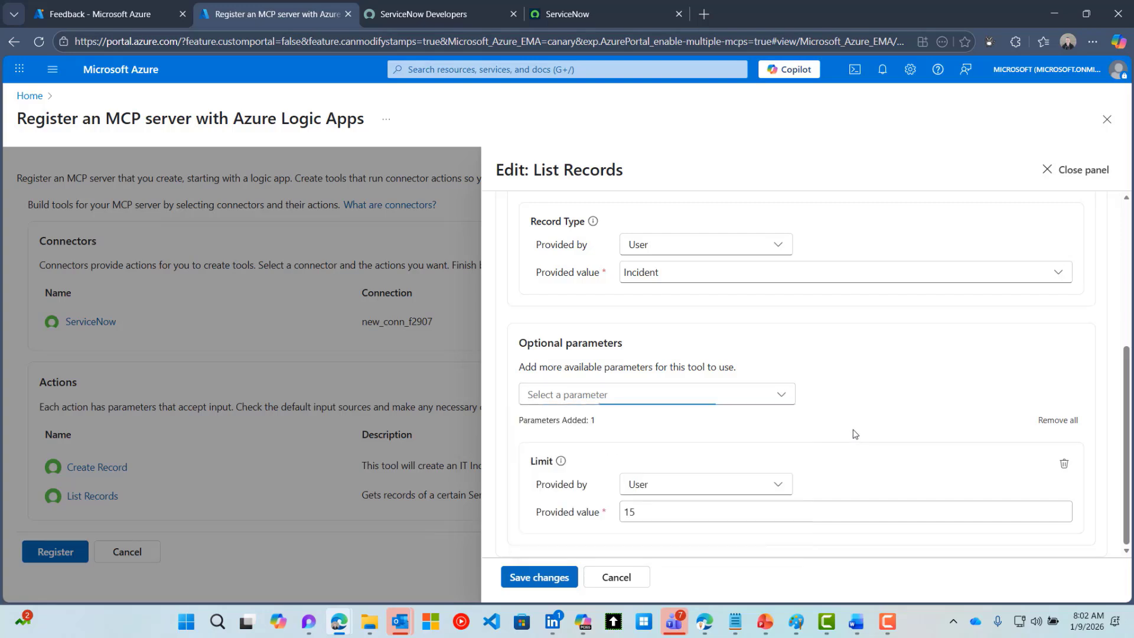
left_click(571, 578)
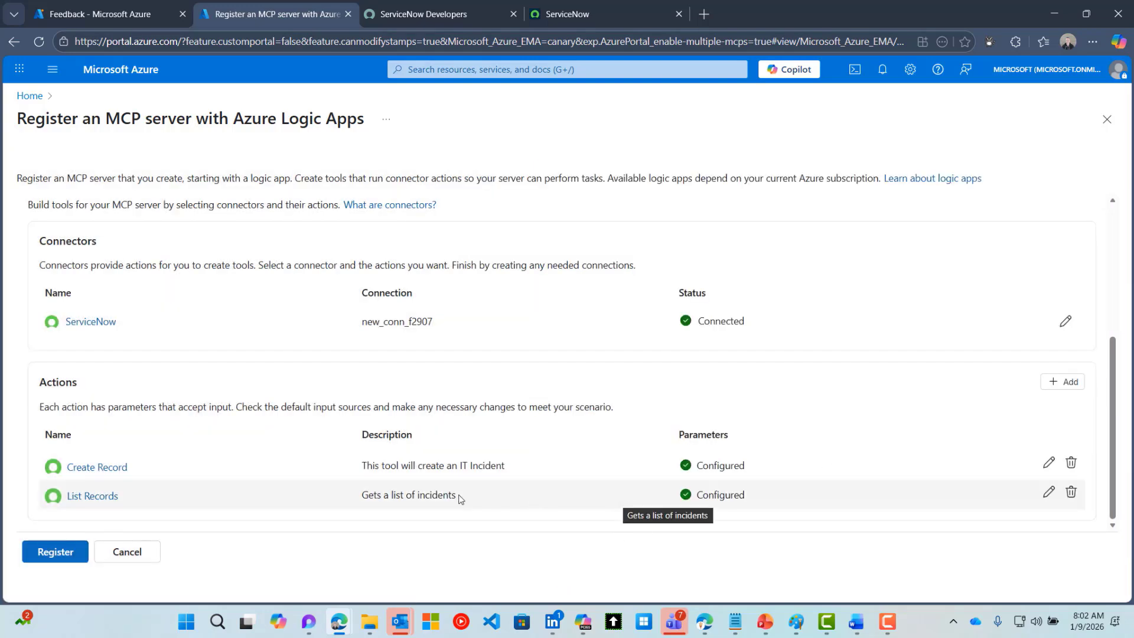
Register the MCPWorkshopServiceNow server with its Create_Record and List_Records tools
left_click(55, 552)
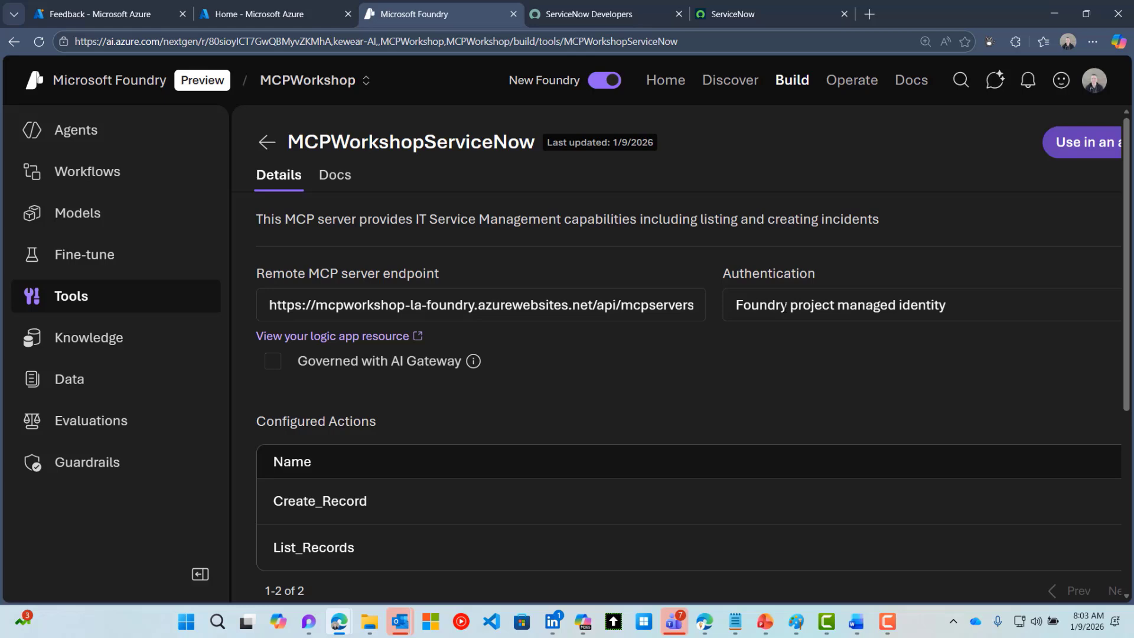
Create an agent named MCPWorkshop-ITSM from the ServiceNow tool
key("ctrl+minus")
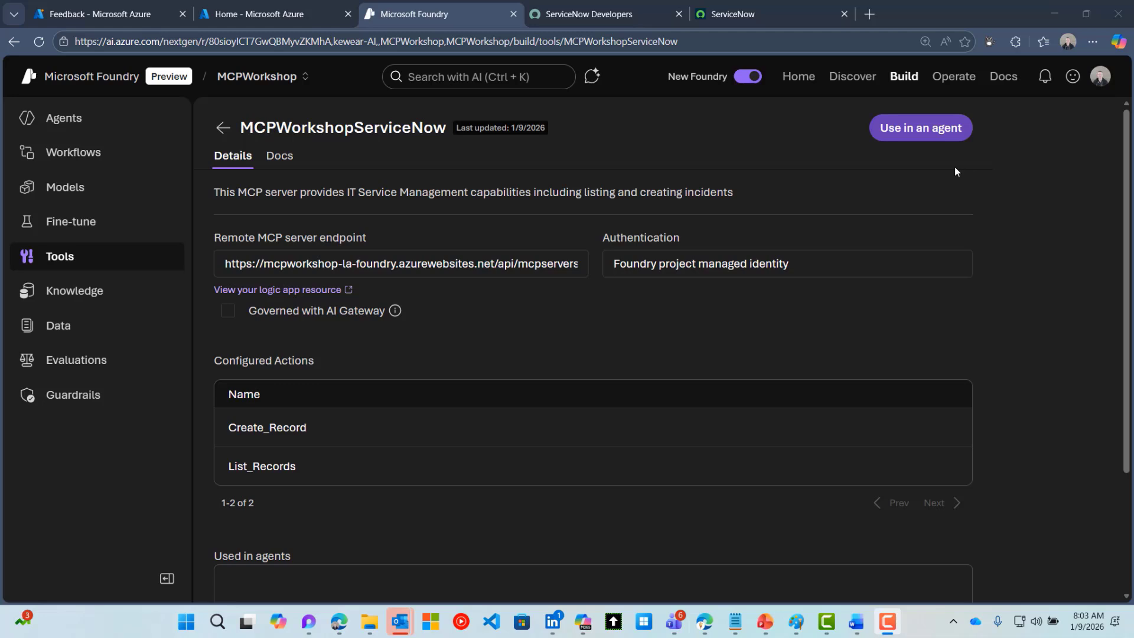
left_click(927, 133)
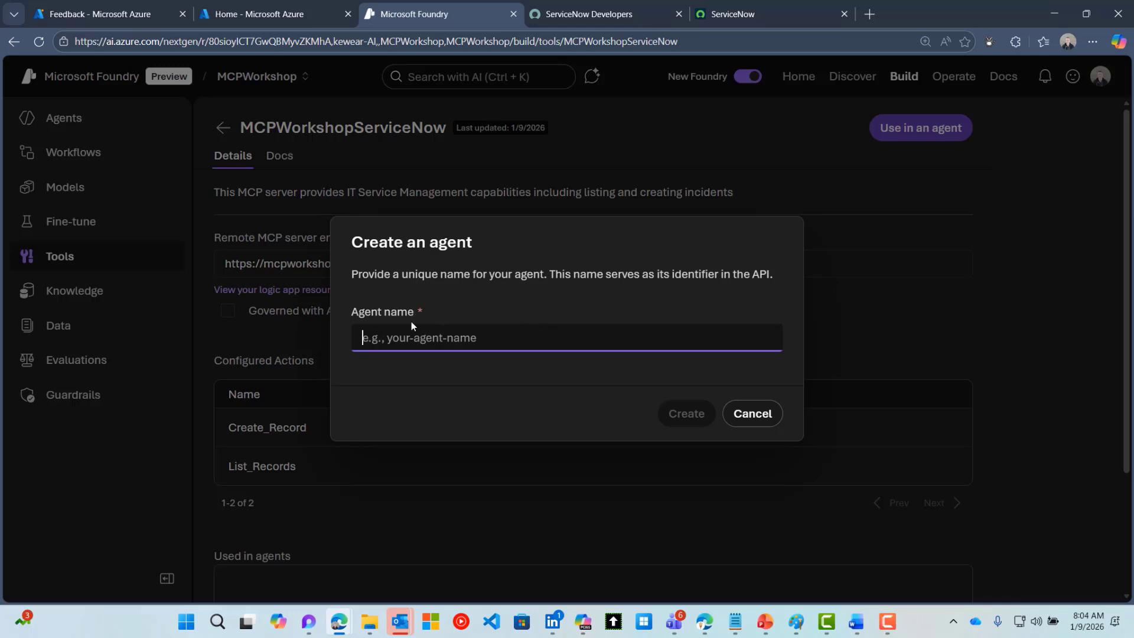
type("MCP")
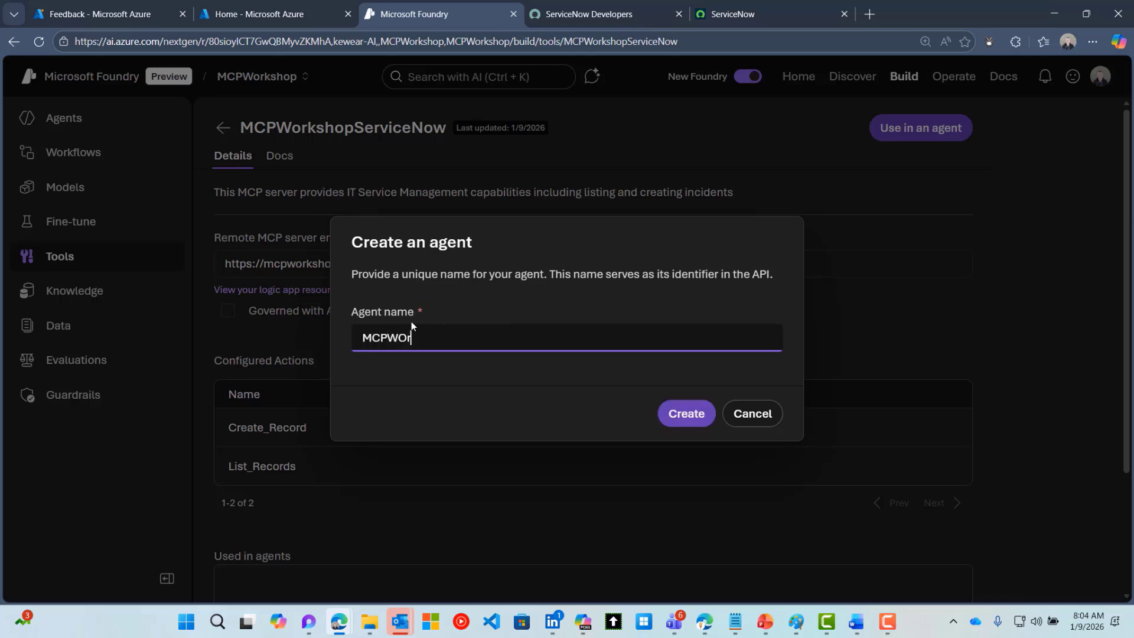
type("Workshop-ITSM")
left_click(672, 415)
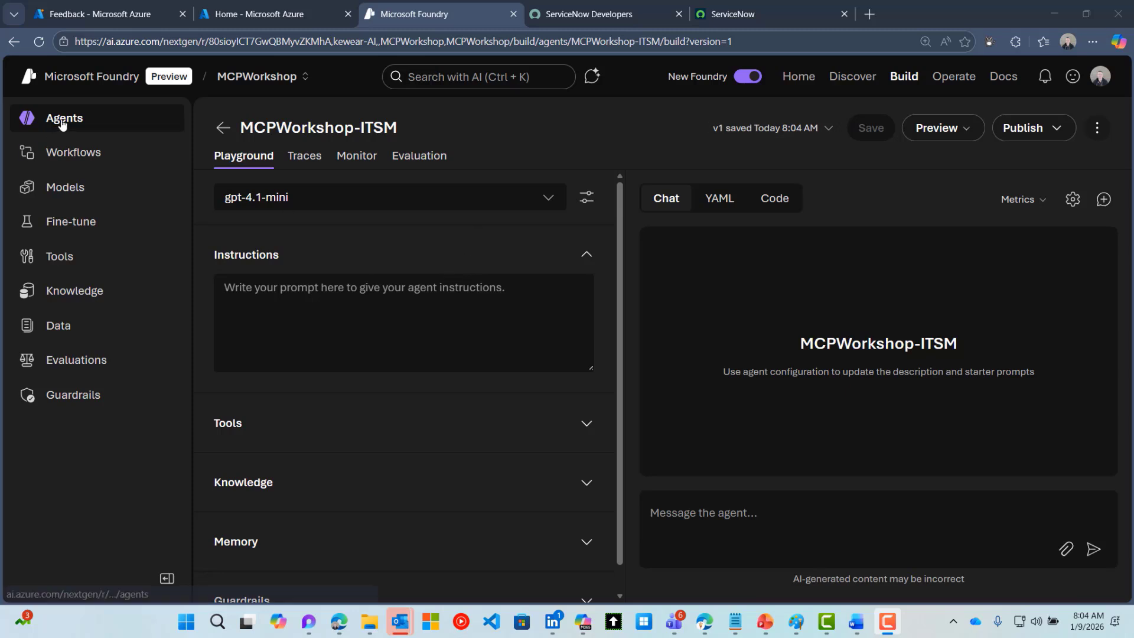
Paste IT Service Management instructions for listing and creating incidents and save the agent as v2
left_click(282, 198)
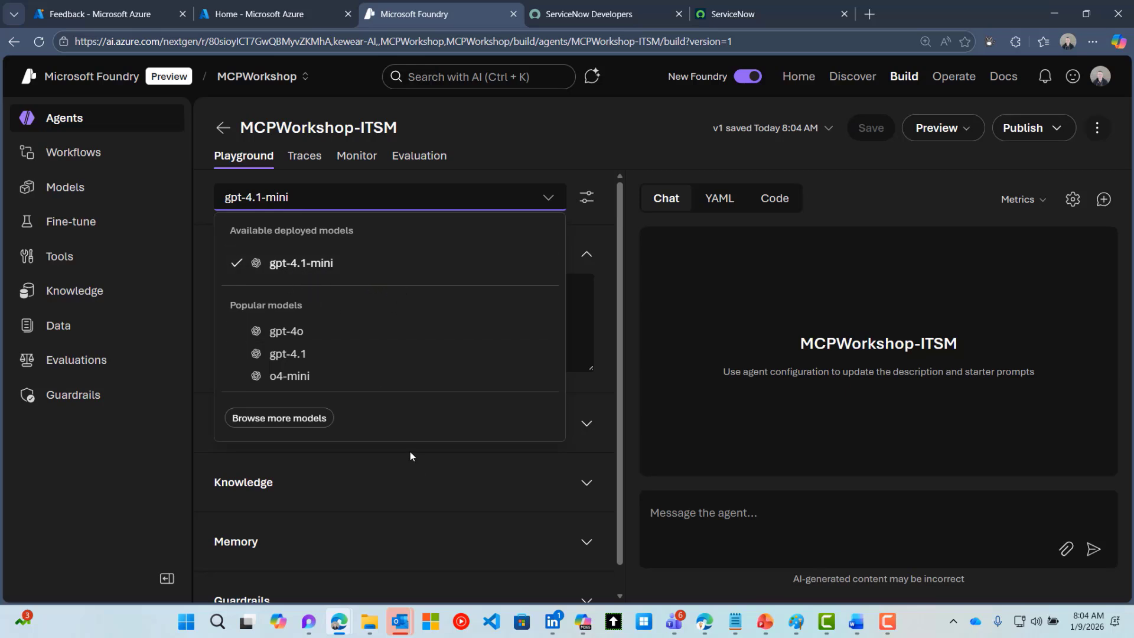
left_click(612, 378)
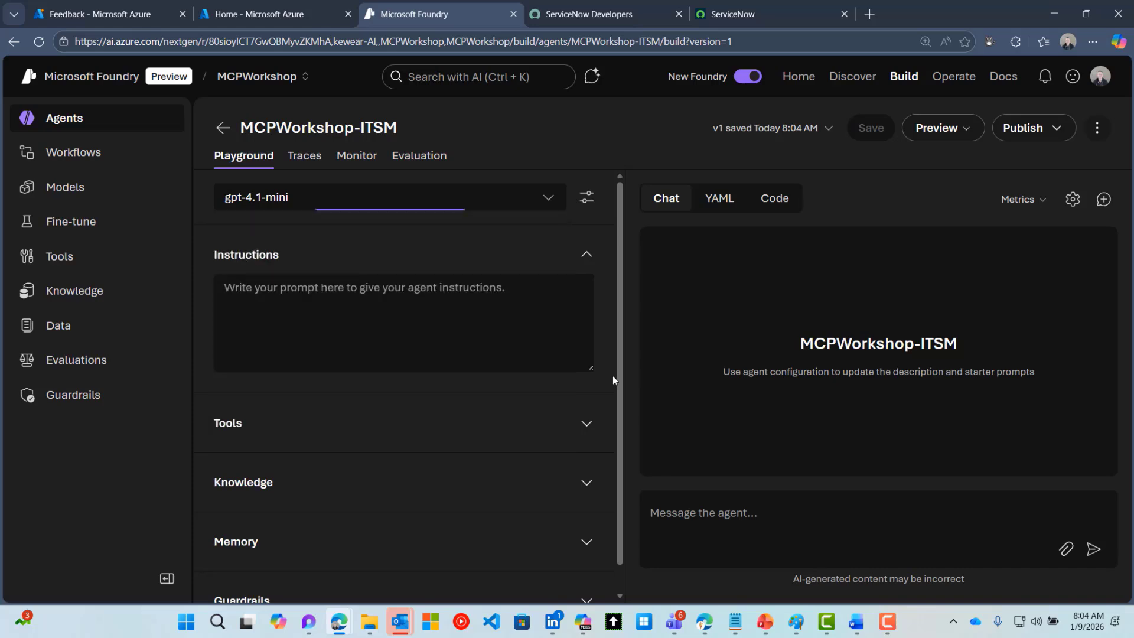
left_click(177, 290)
left_click(332, 319)
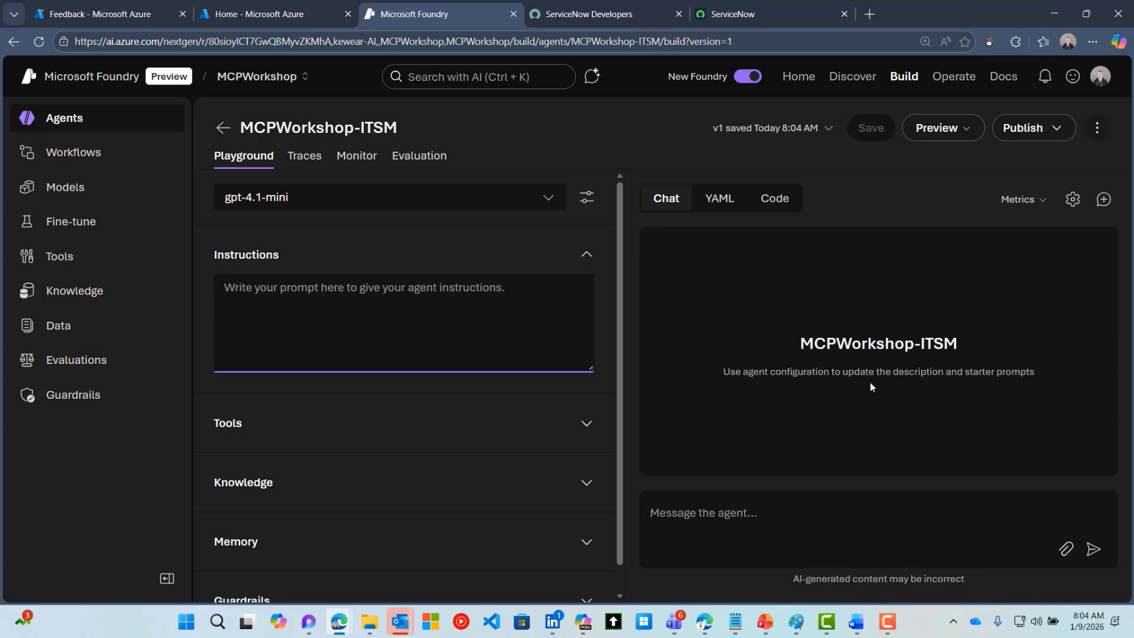
type("You are an IT Service Management agent that can help with listing and creating IT Incidents.")
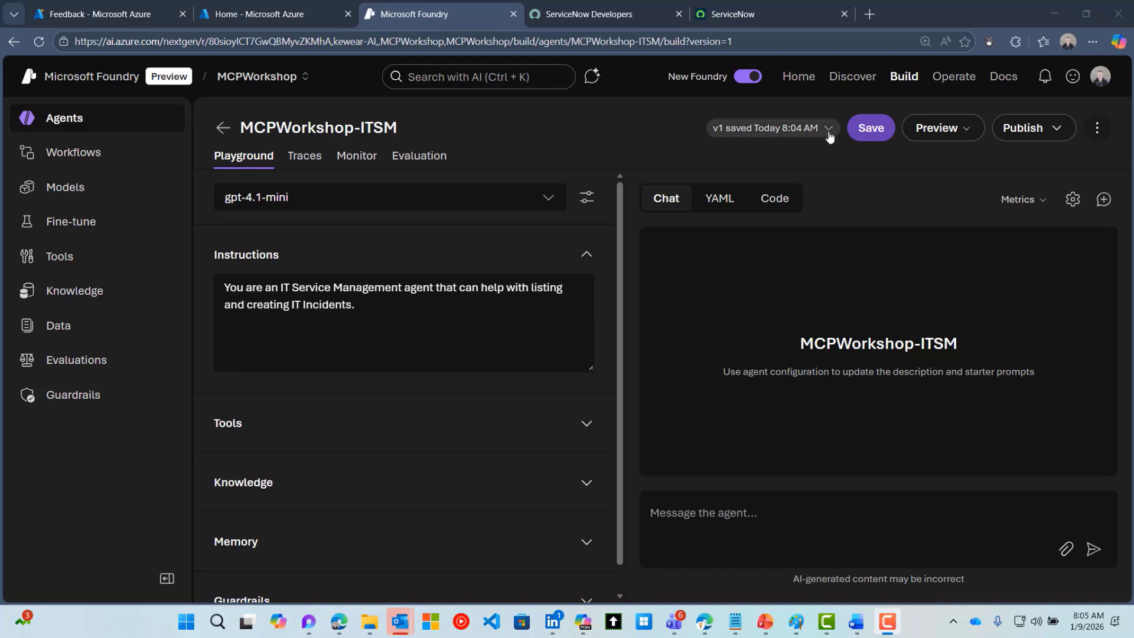
left_click(868, 129)
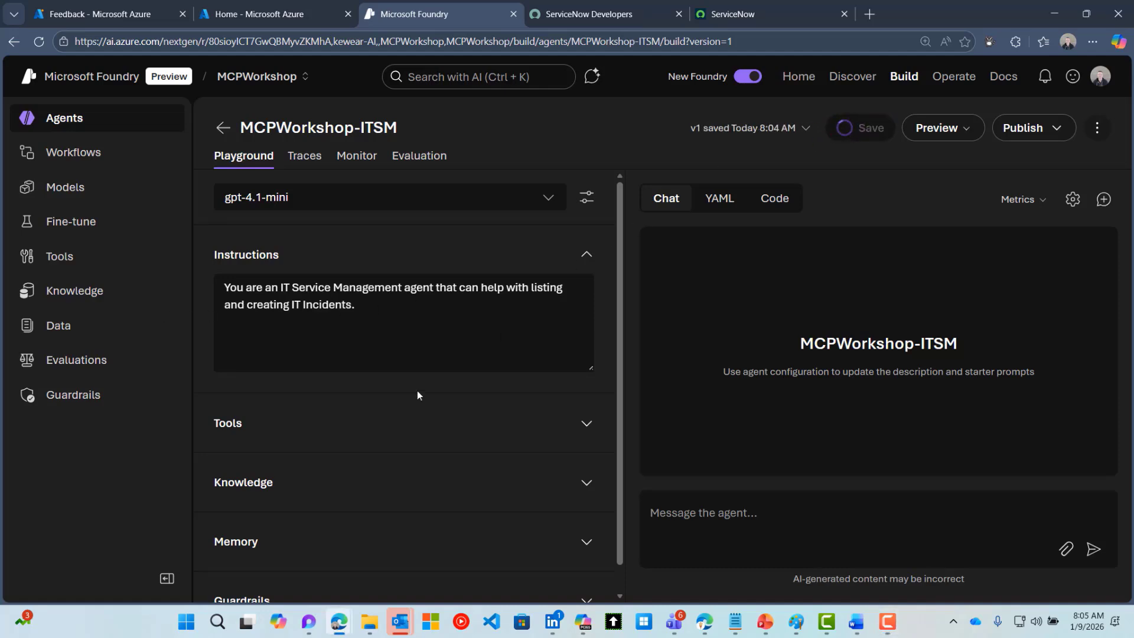
left_click(671, 503)
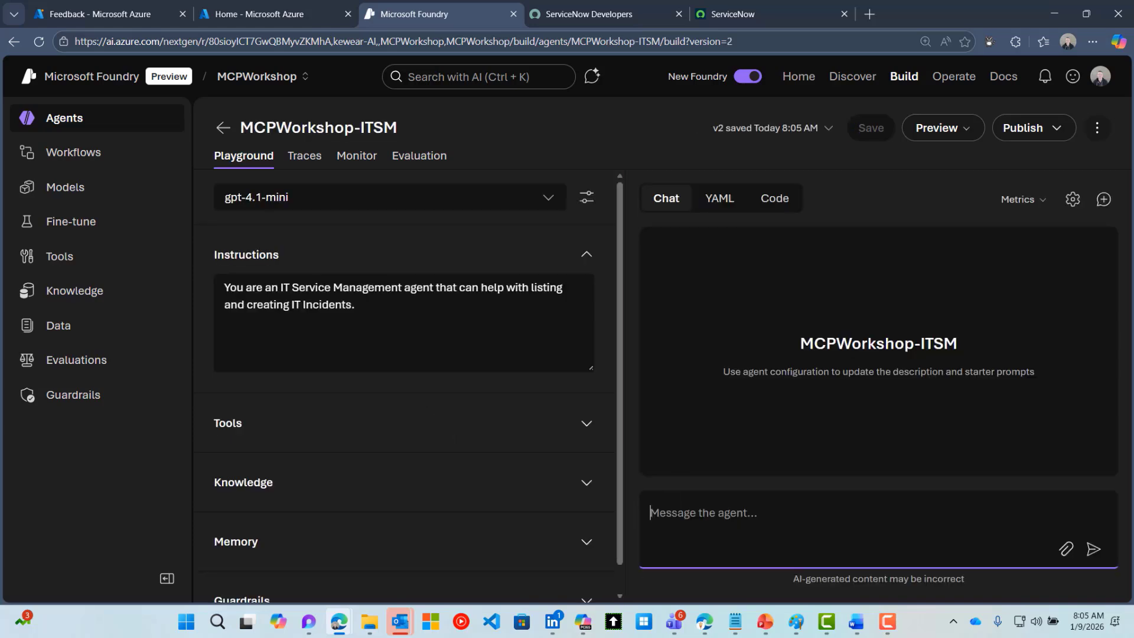
Attach the MCPWorkshopServiceNow tool from the project's Tools list to the MCPWorkshop-ITSM agent
left_click(589, 427)
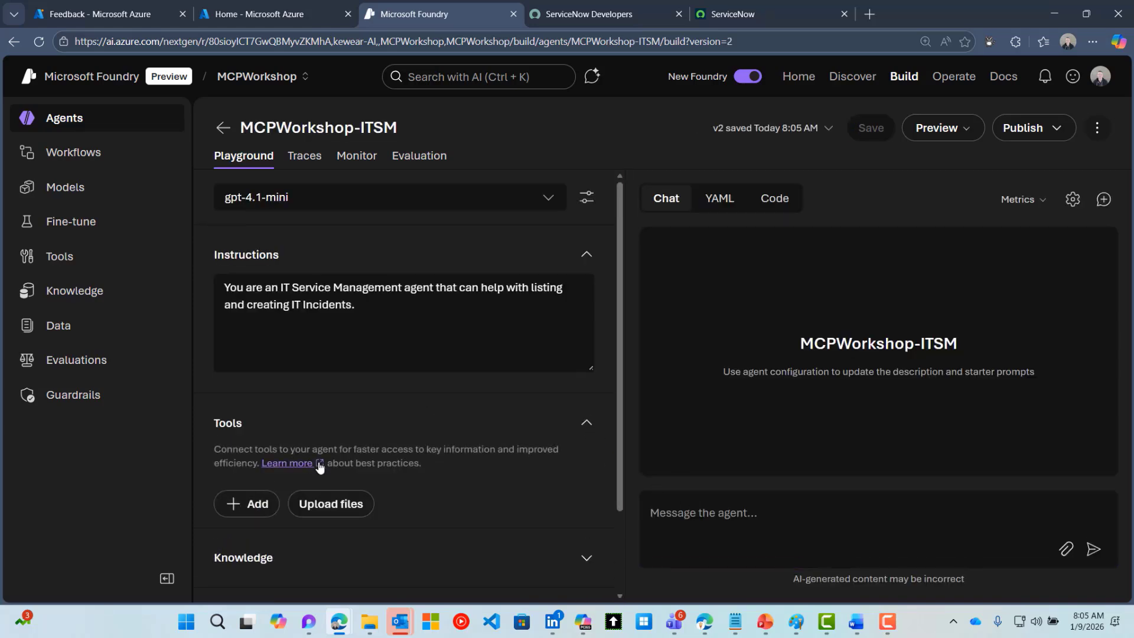
scroll(305, 505, "down", 1)
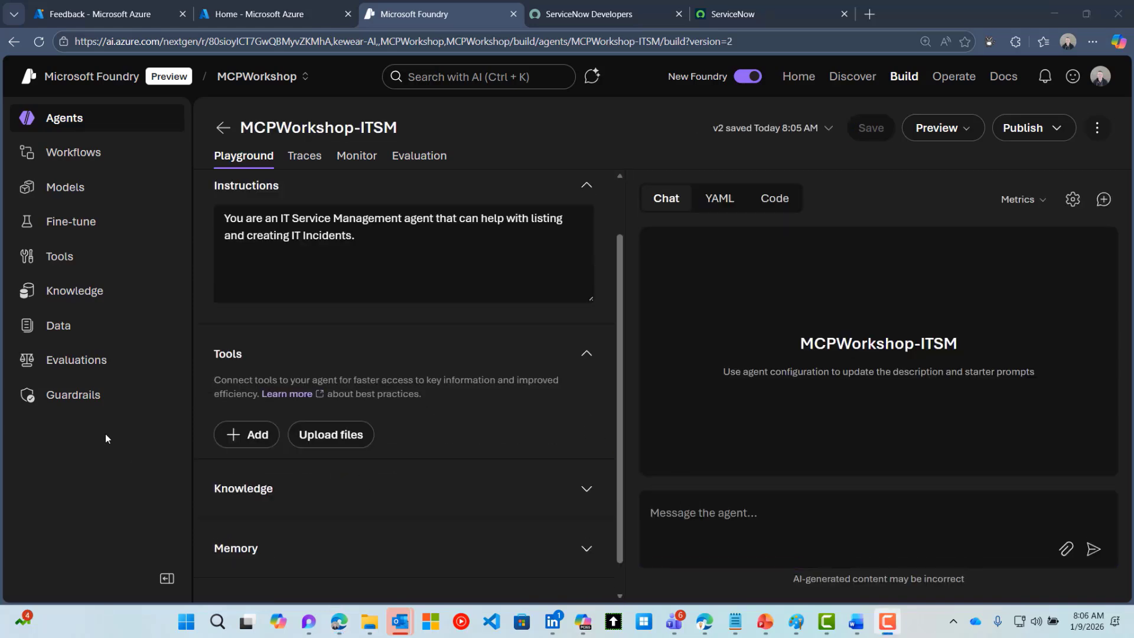
left_click(73, 256)
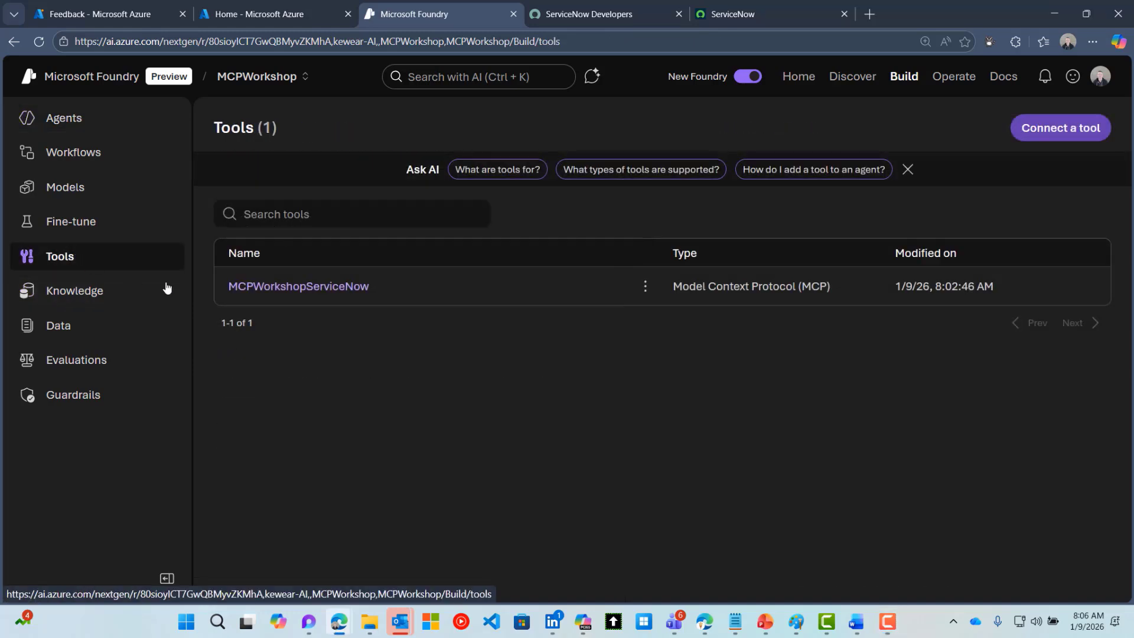
left_click(273, 288)
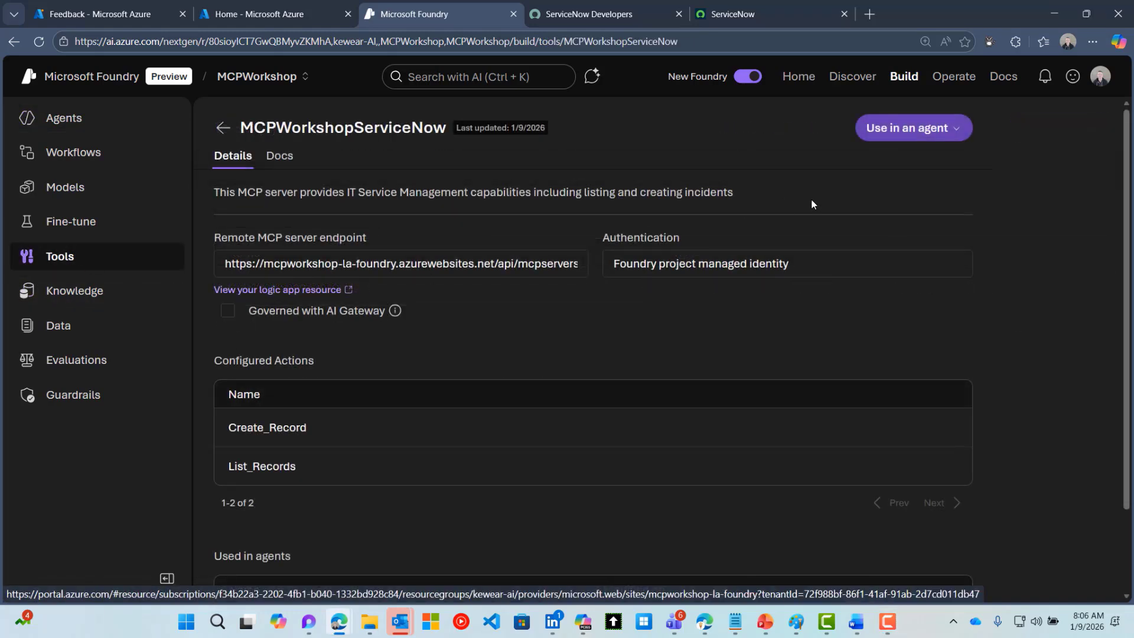
left_click(957, 137)
left_click(928, 188)
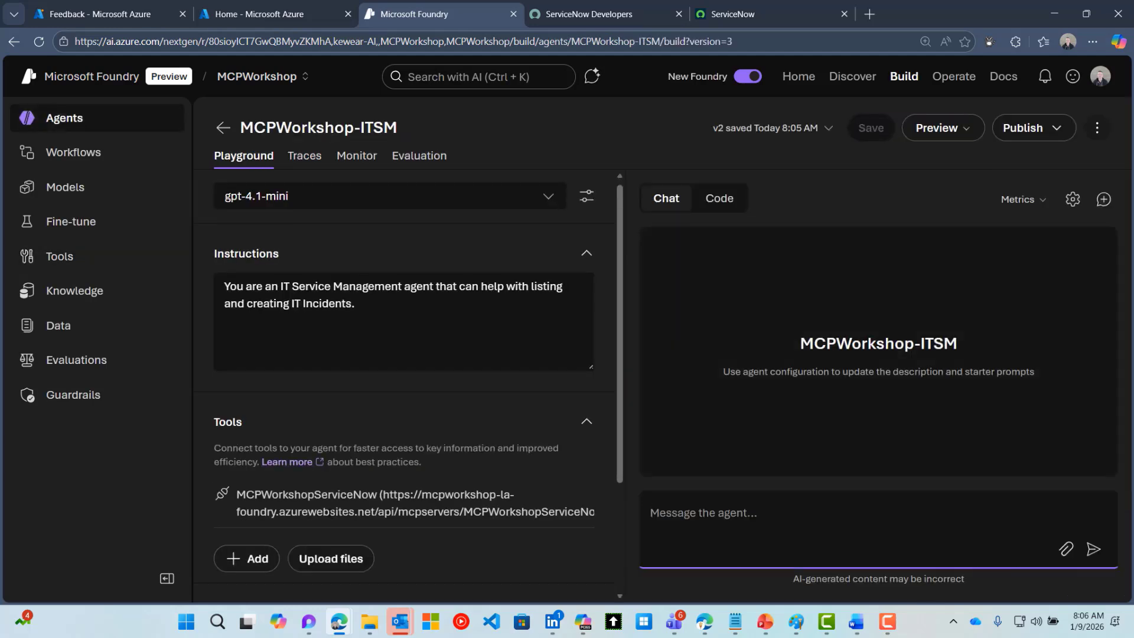
scroll(378, 508, "down", 2)
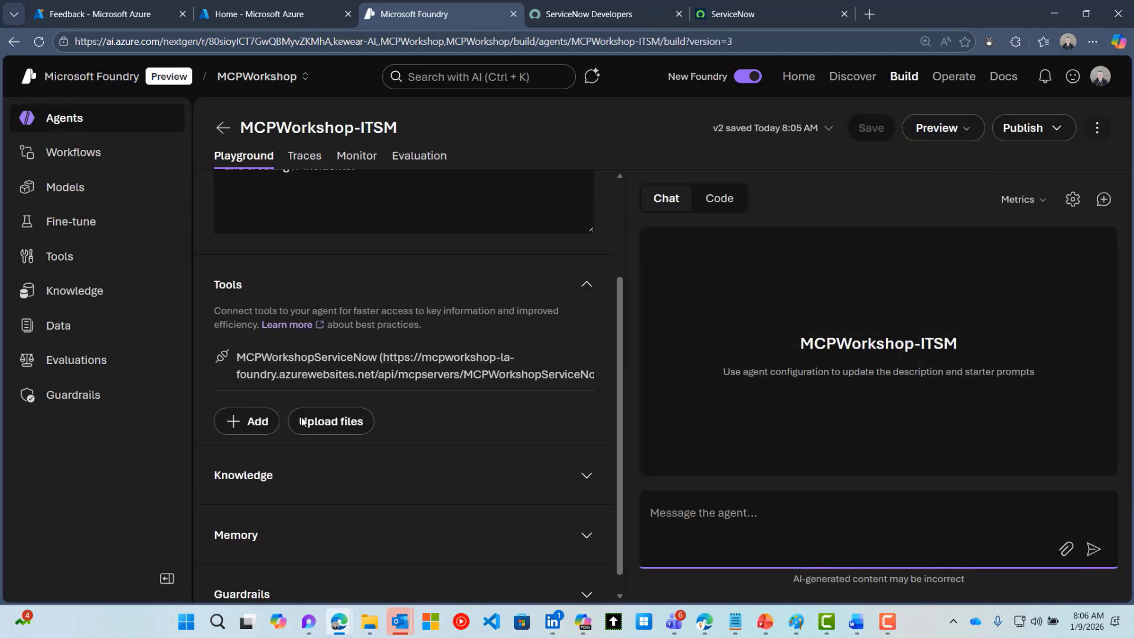
scroll(311, 435, "up", 1)
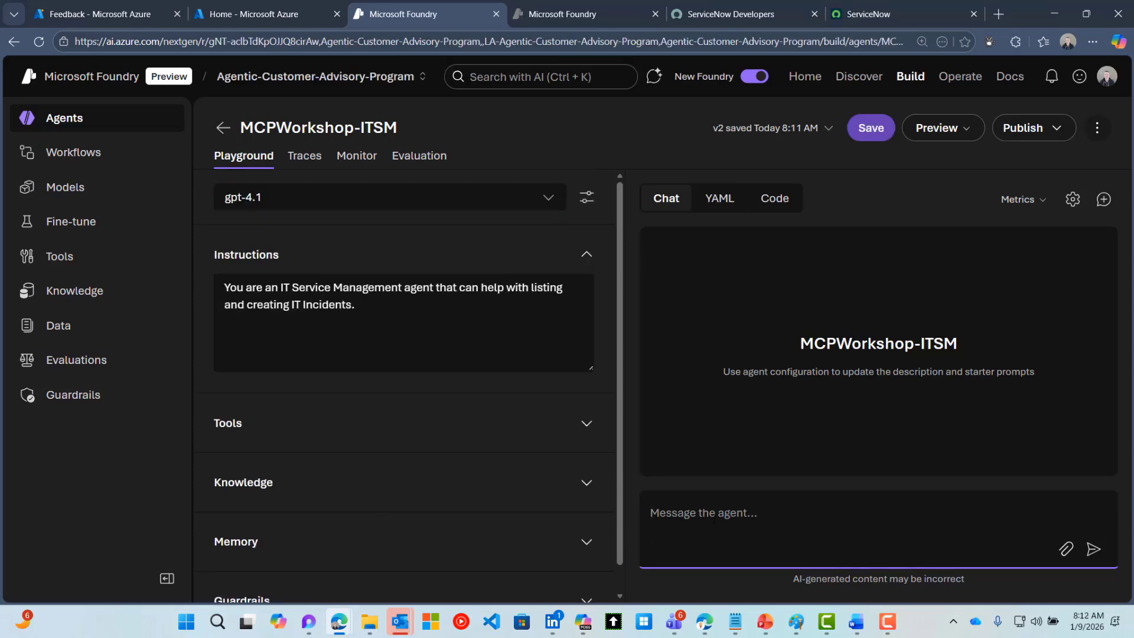
Ask the agent to 'list IT incidents' and approve its List_Records tool call
type("list i")
key("BackSpace")
type("It")
key("BackSpace")
key("BackSpace")
type("IT incidents")
key("Return")
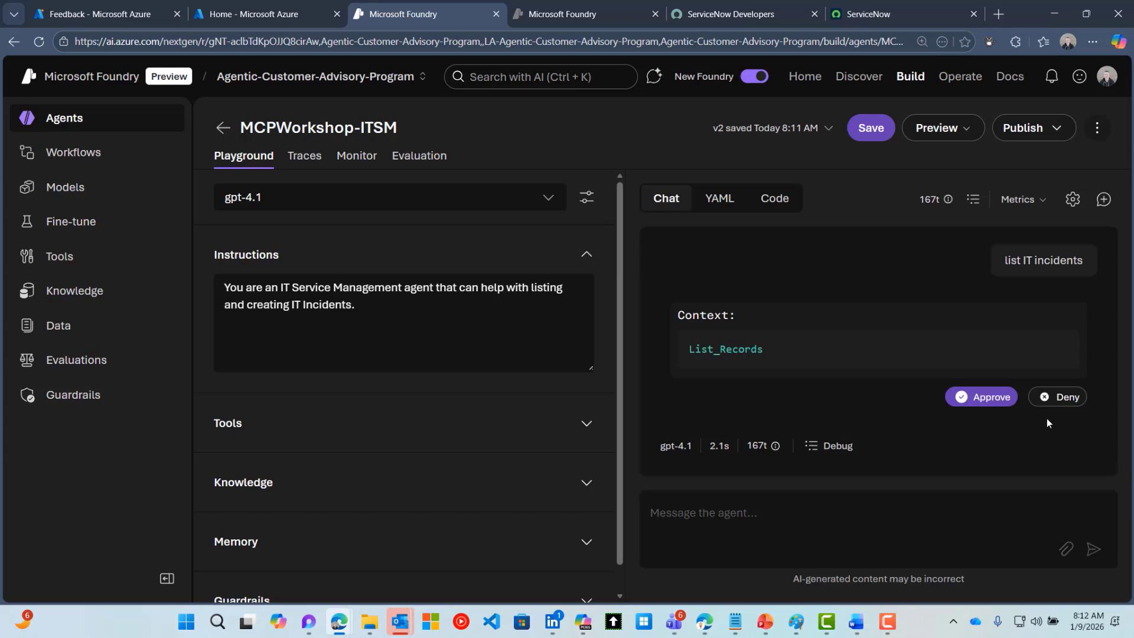
left_click(989, 395)
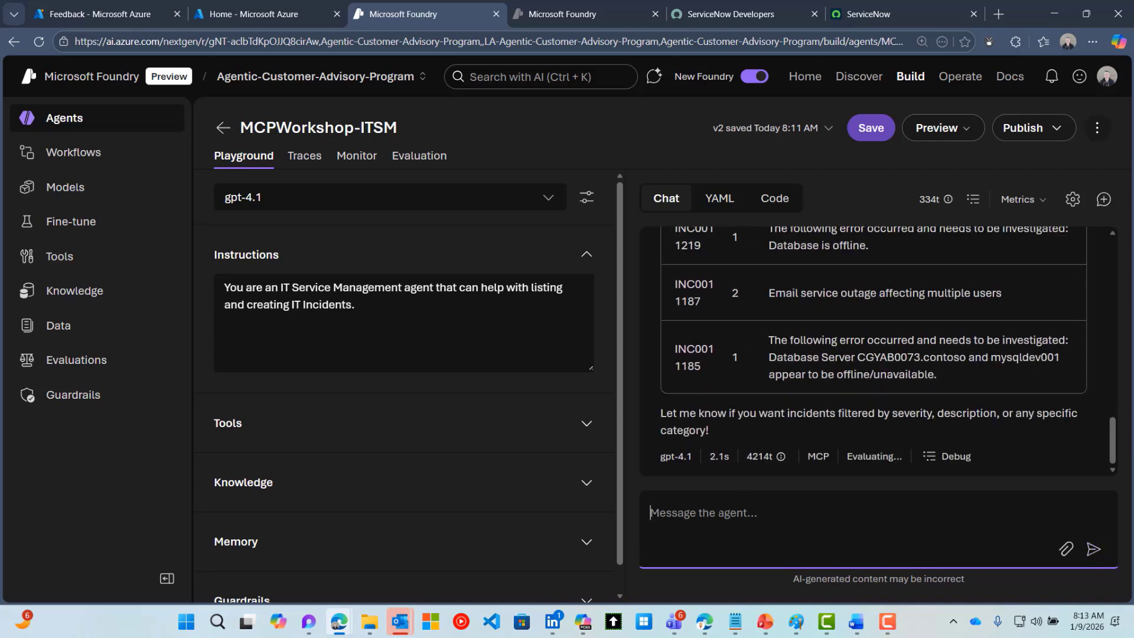
Request 'create incident', answer 'wifi not working, 1', and approve the Create_Record call
type("cre")
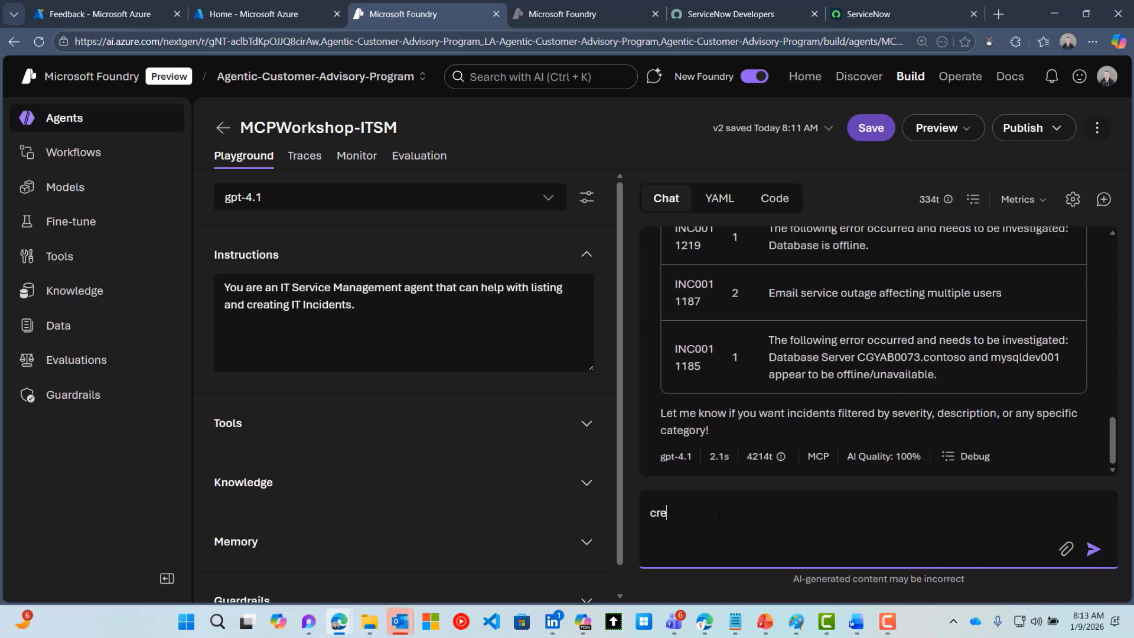
type("ate incident")
key("Return")
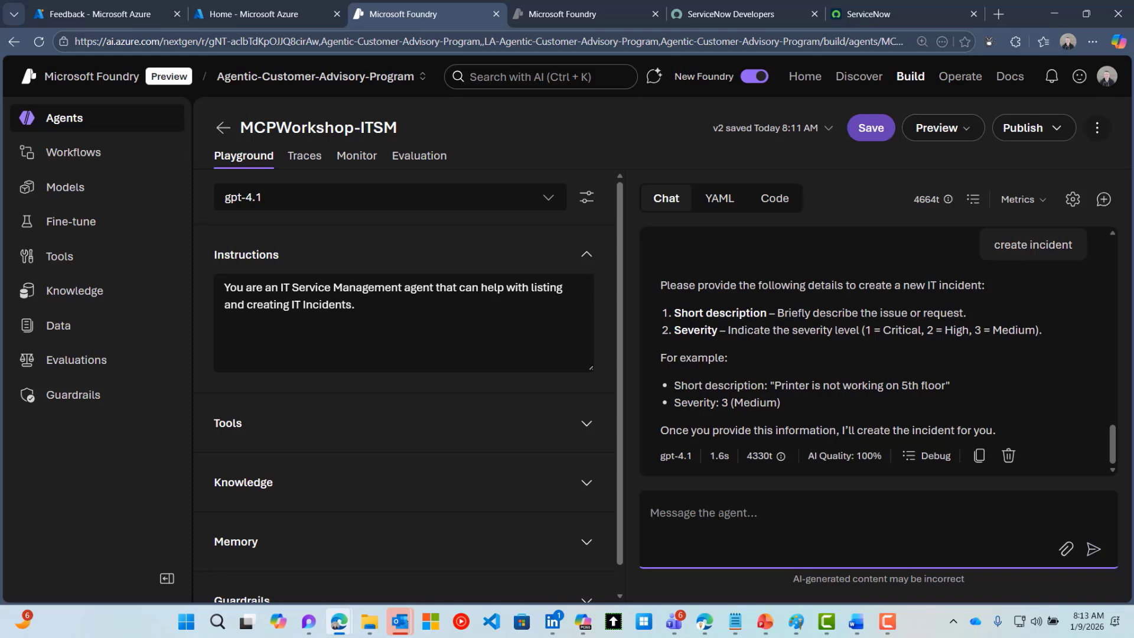
type("wifi ")
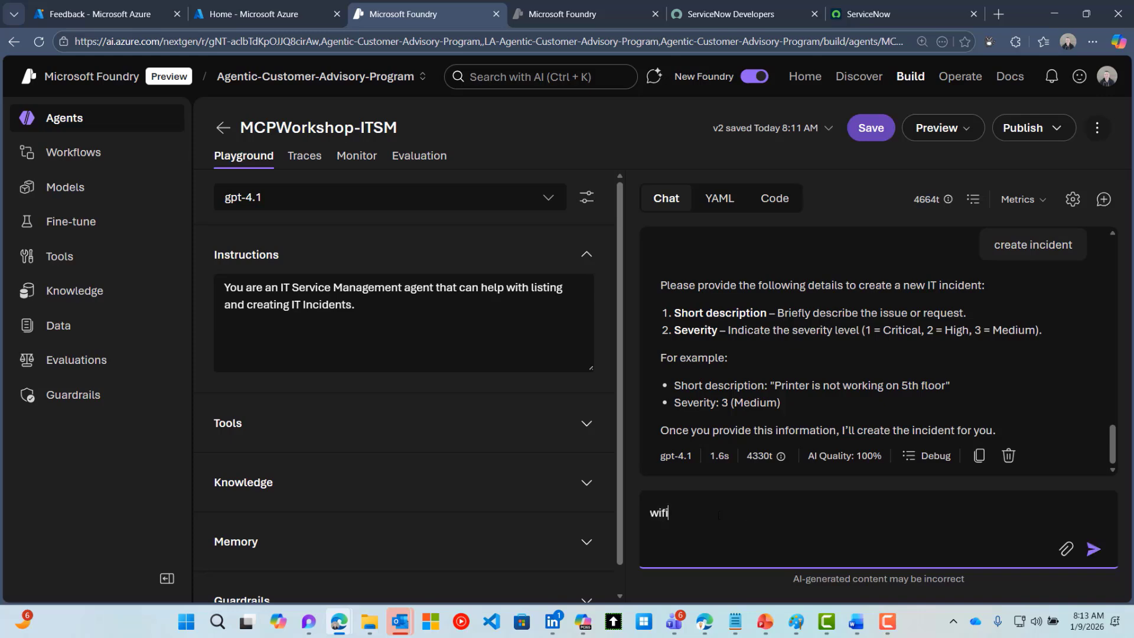
type("not working, 1")
key("Return")
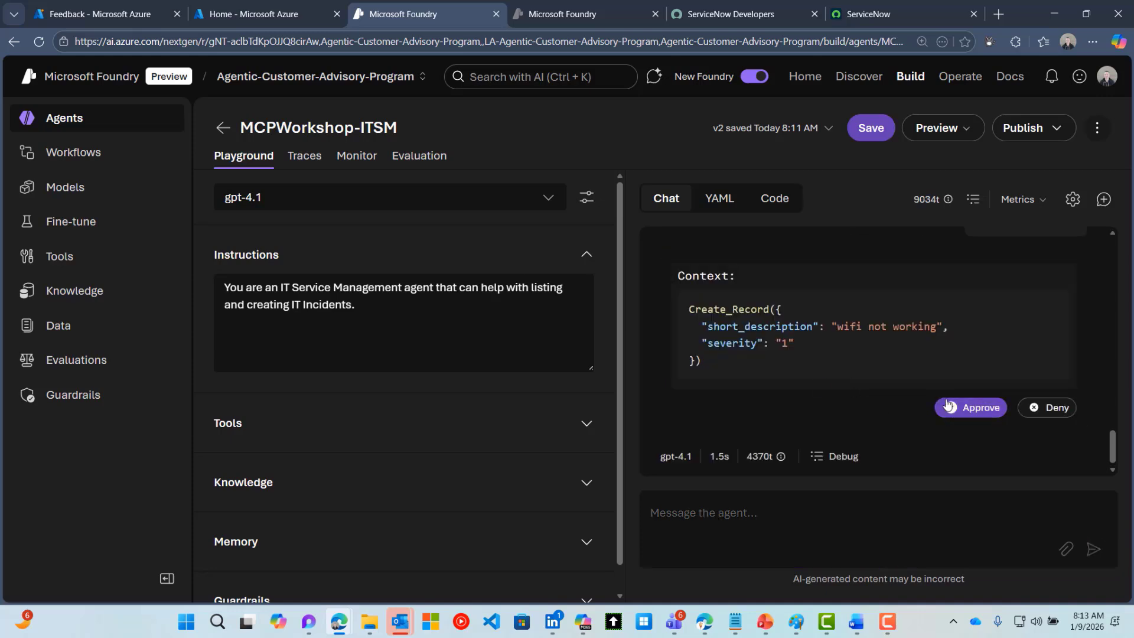
left_click(964, 407)
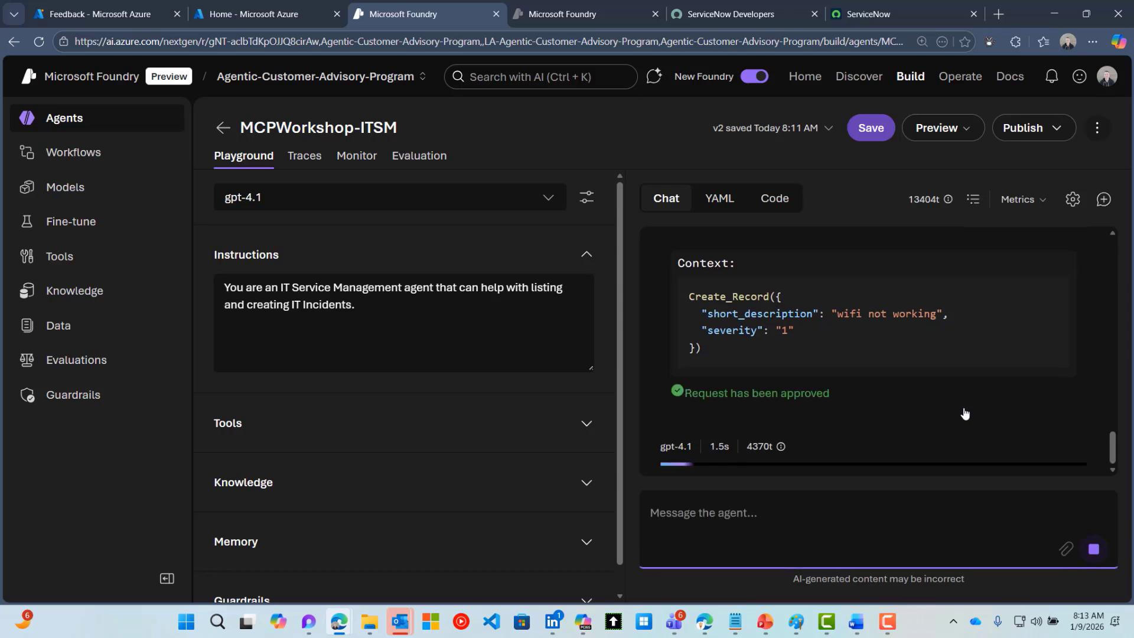
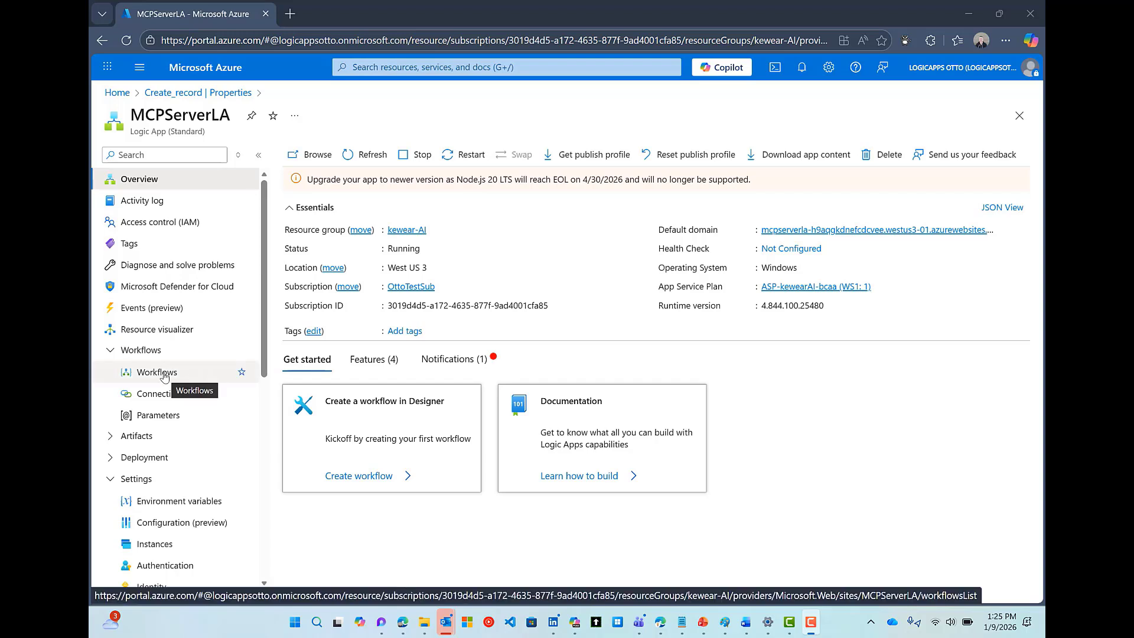
Open the Create_record workflow designer and view its Request trigger, described as creating a Salesforce contact
left_click(164, 377)
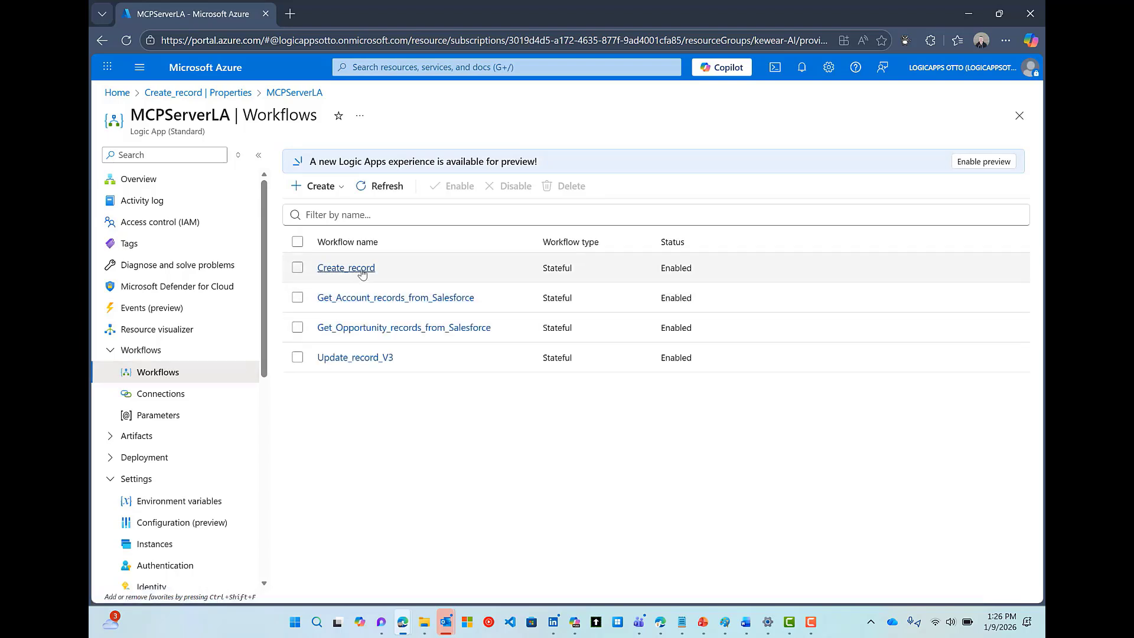
left_click(347, 269)
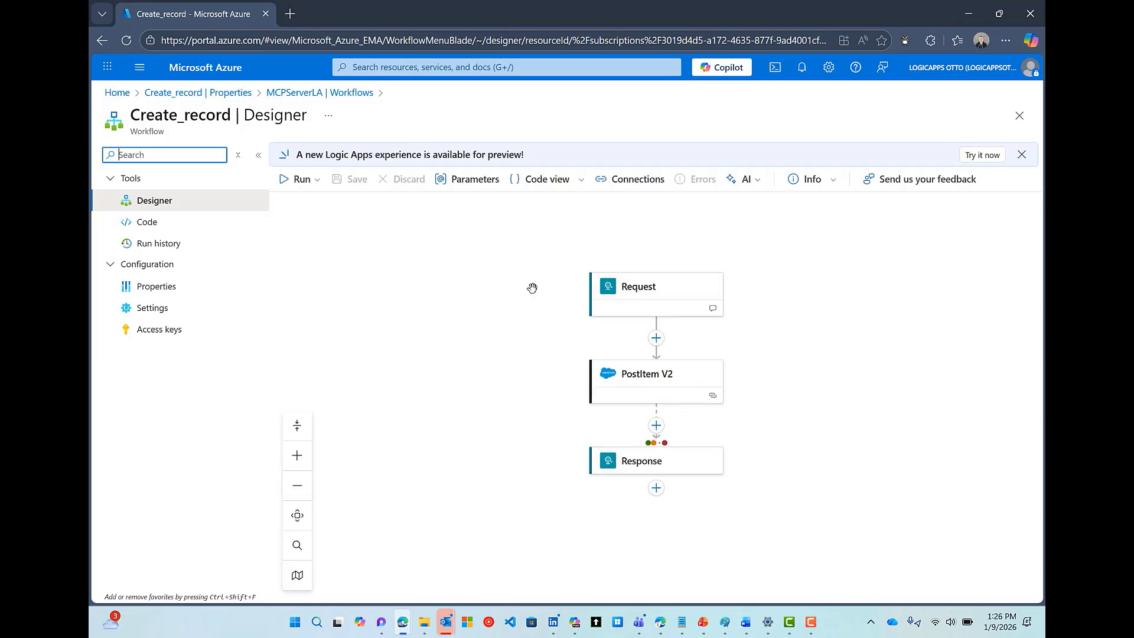
left_click_drag(514, 295, 487, 264)
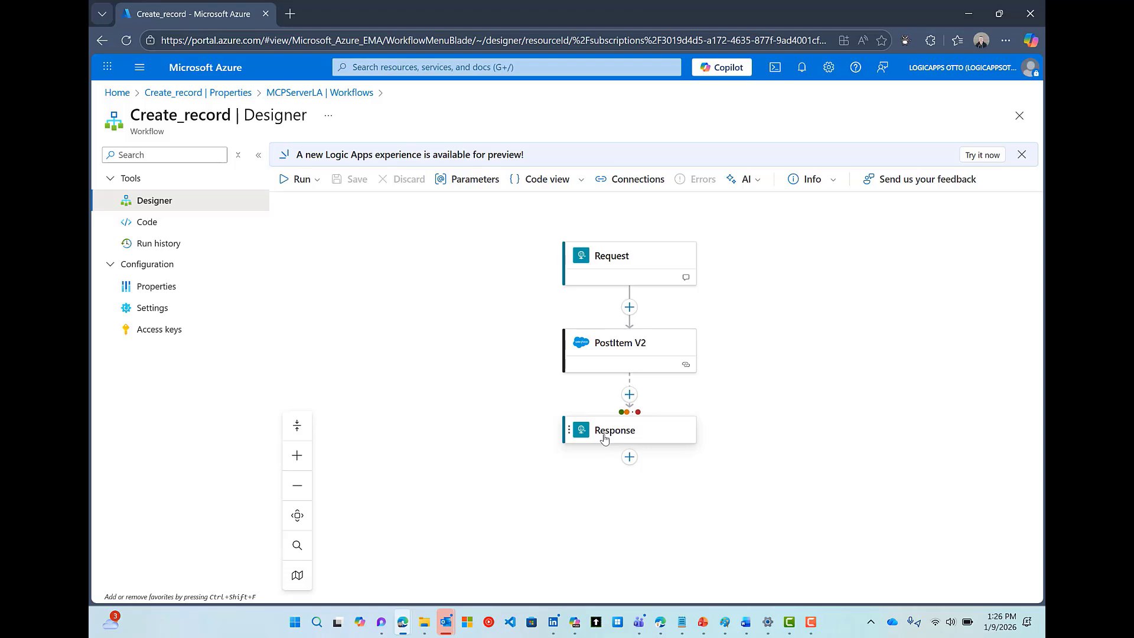
left_click(614, 255)
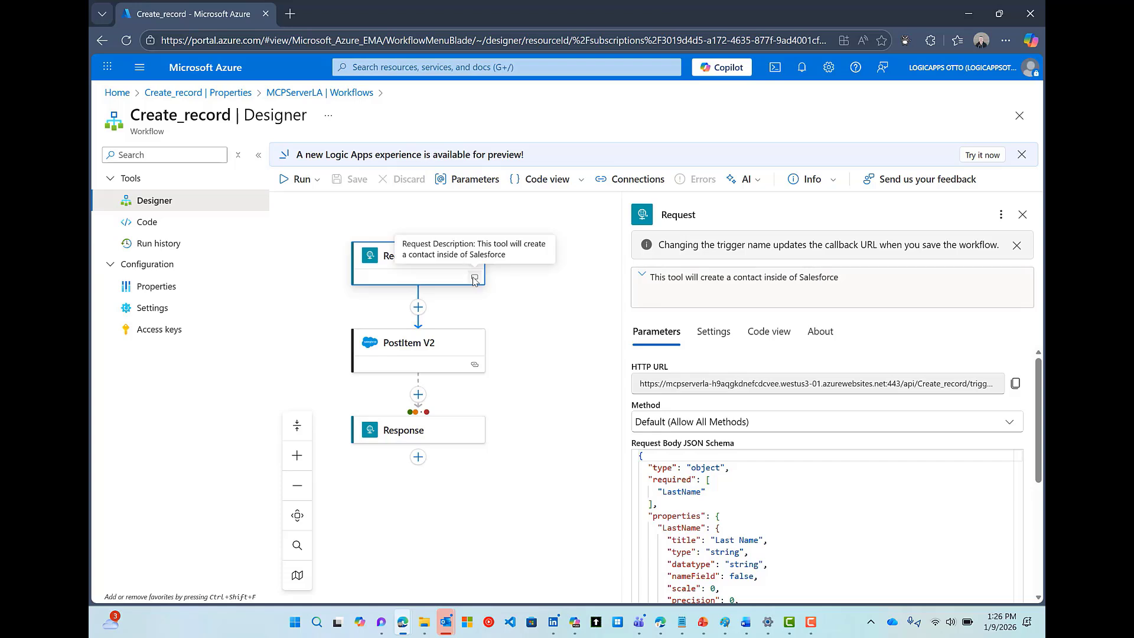
left_click(1000, 215)
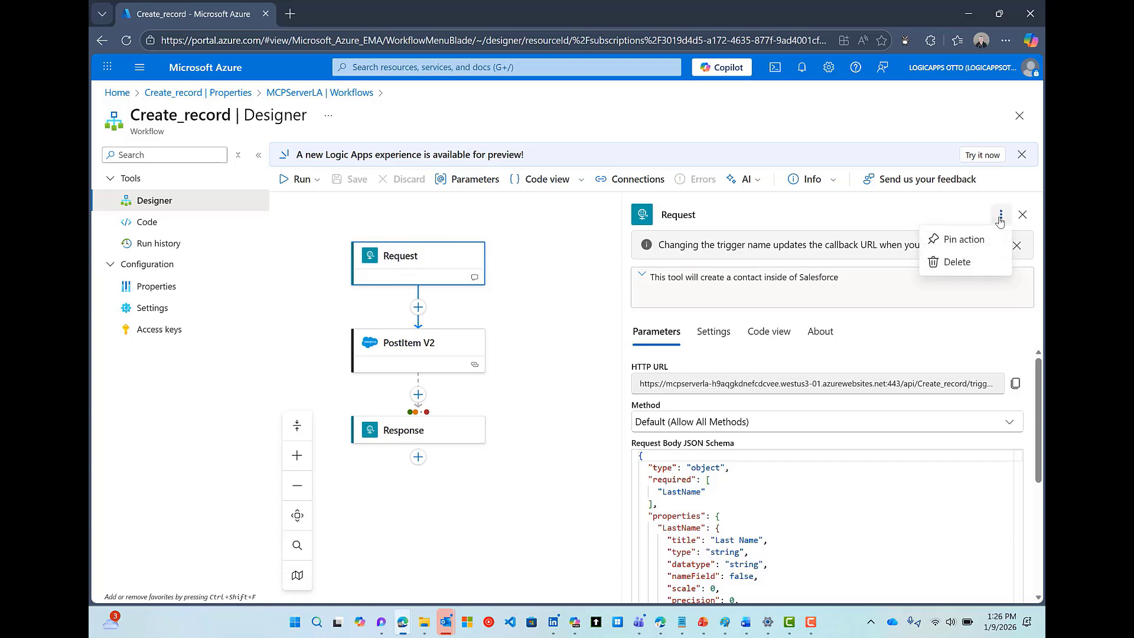
left_click(873, 283)
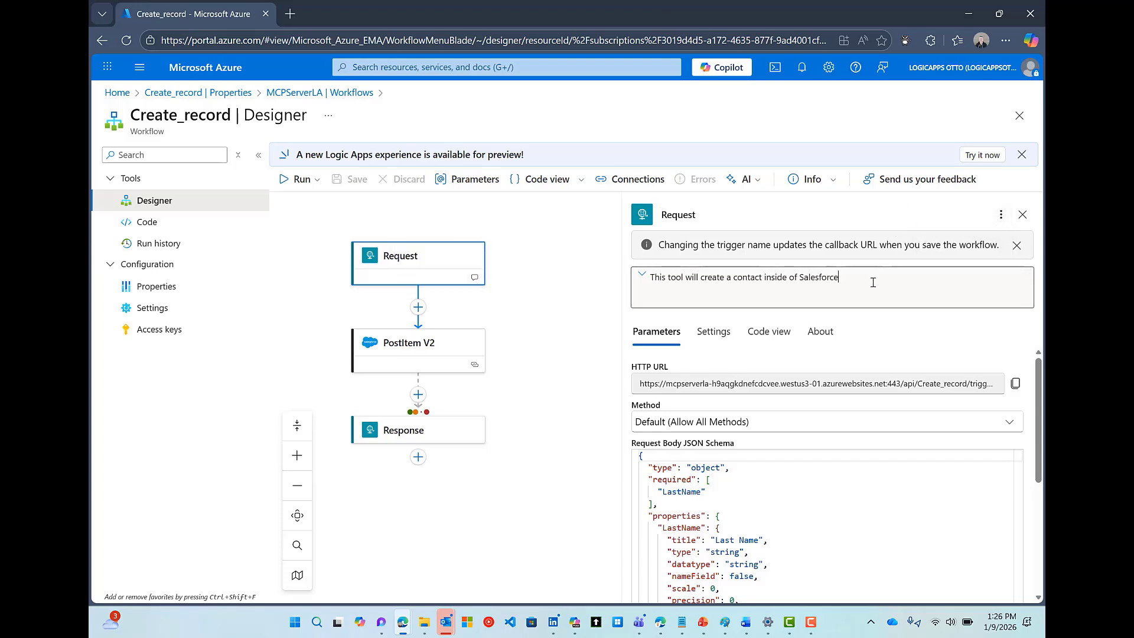
left_click(447, 347)
left_click(445, 278)
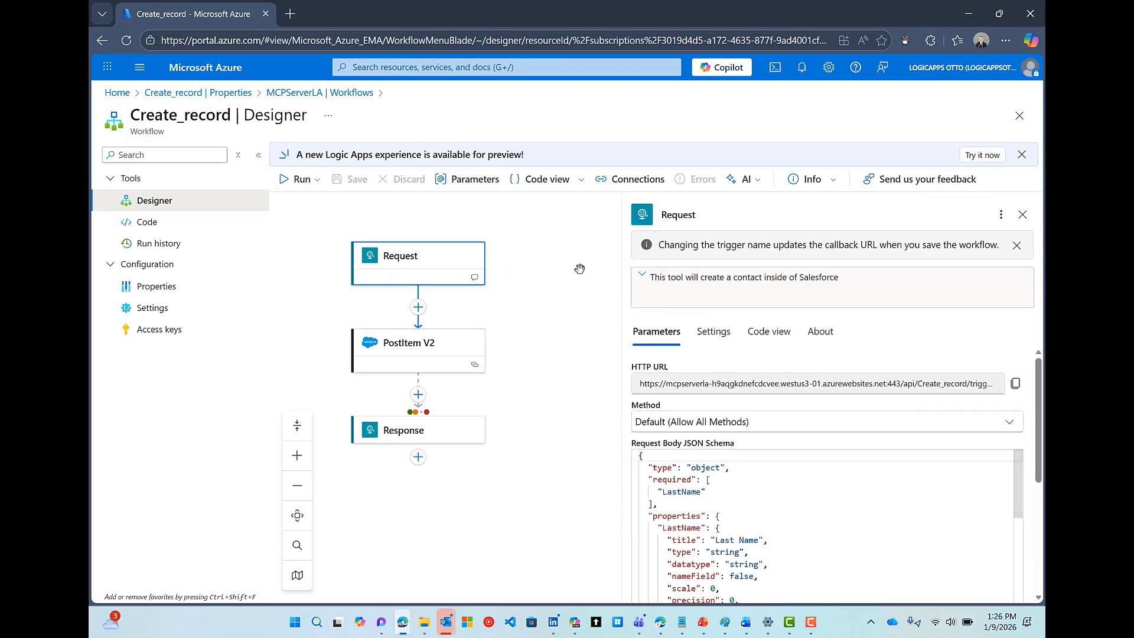
left_click(641, 278)
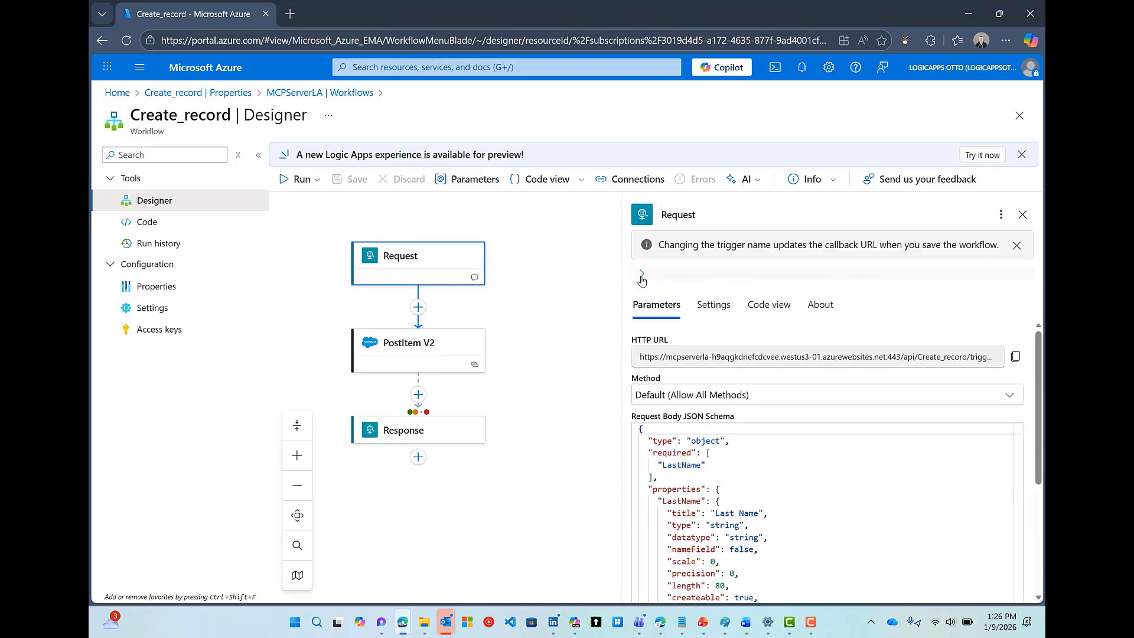
left_click(642, 279)
left_click(868, 282)
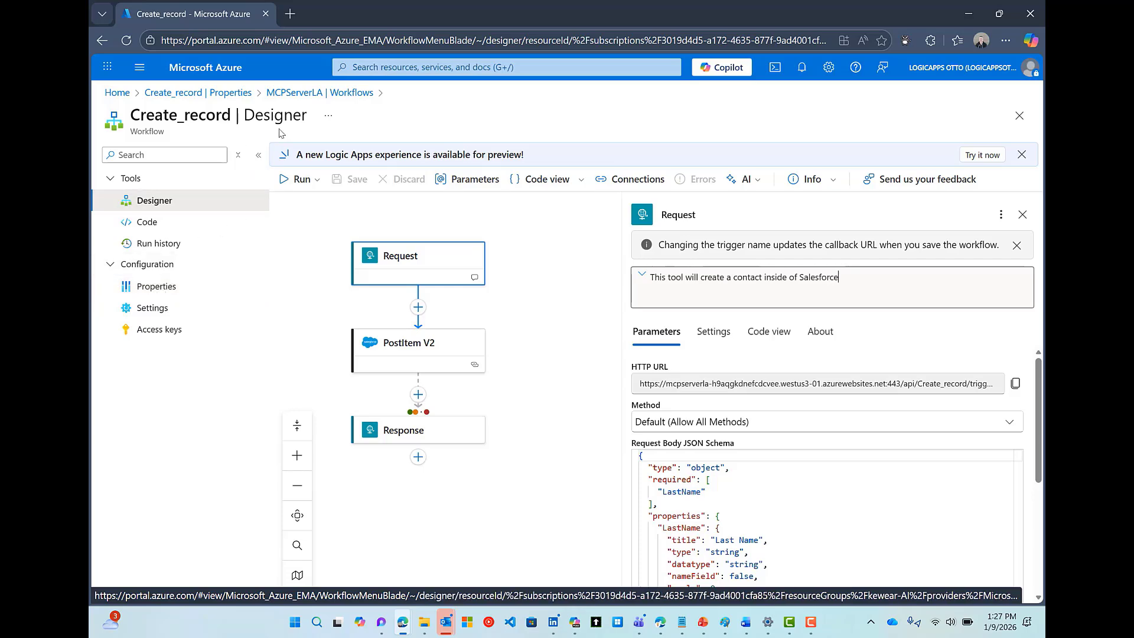
From MCPServerLA's Advanced Tools page, launch the Kudu site in a new tab
left_click(299, 97)
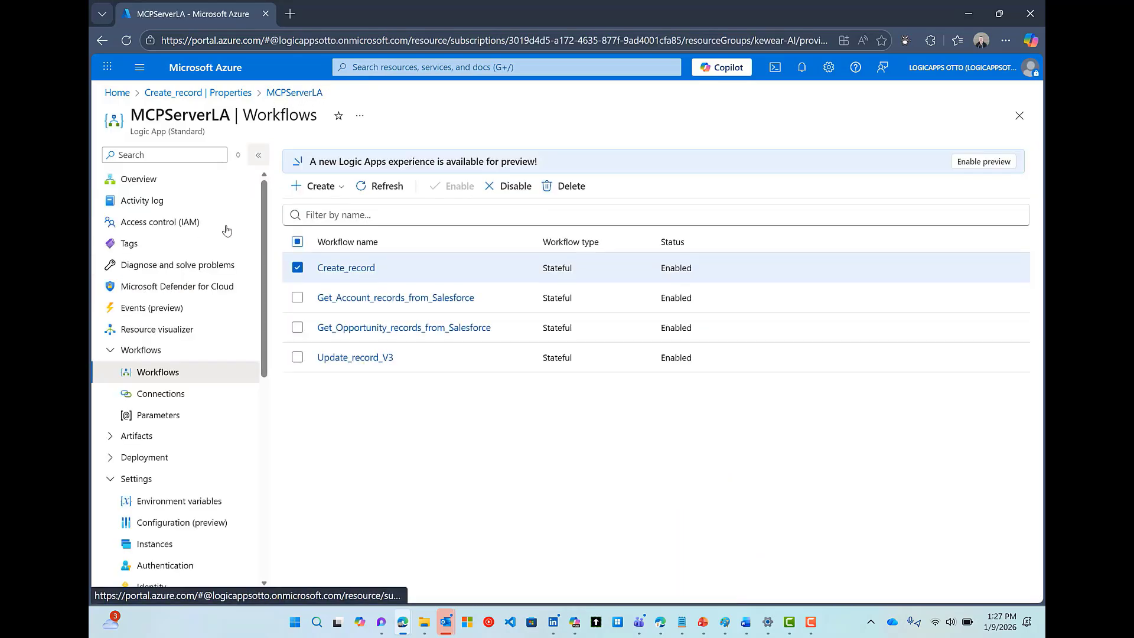
scroll(202, 413, "down", 3)
scroll(203, 418, "down", 4)
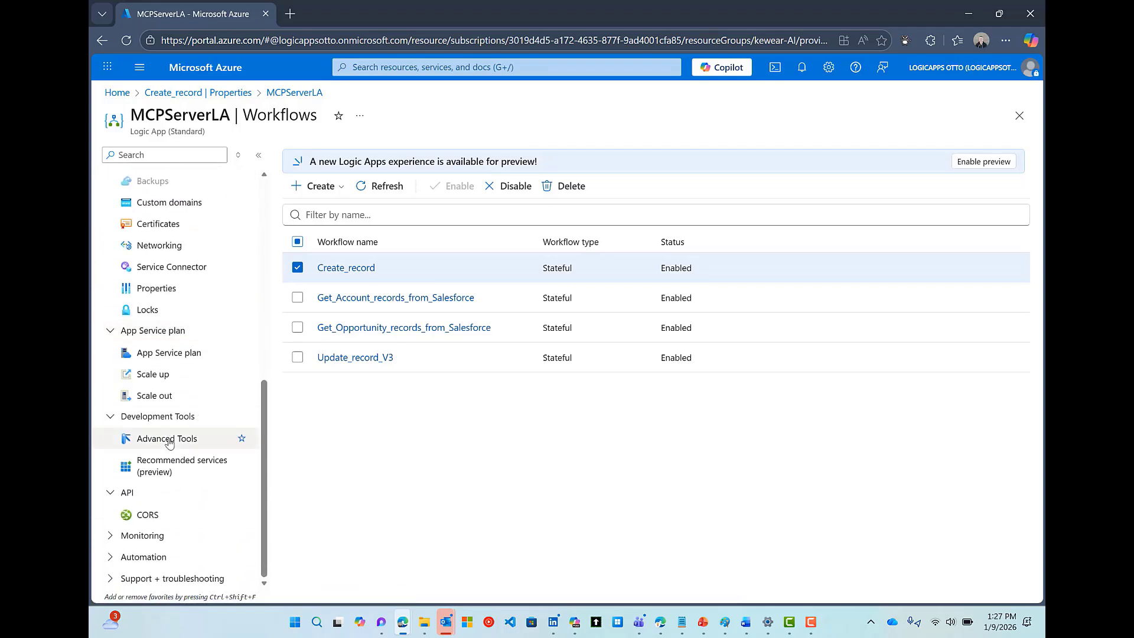
left_click(169, 440)
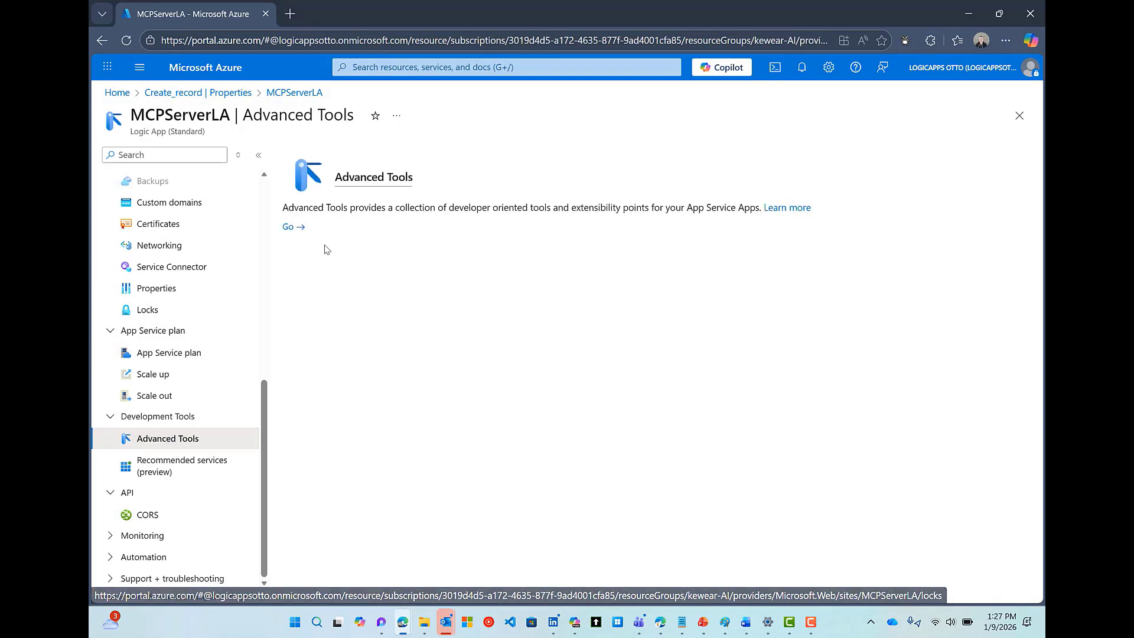
left_click(288, 227)
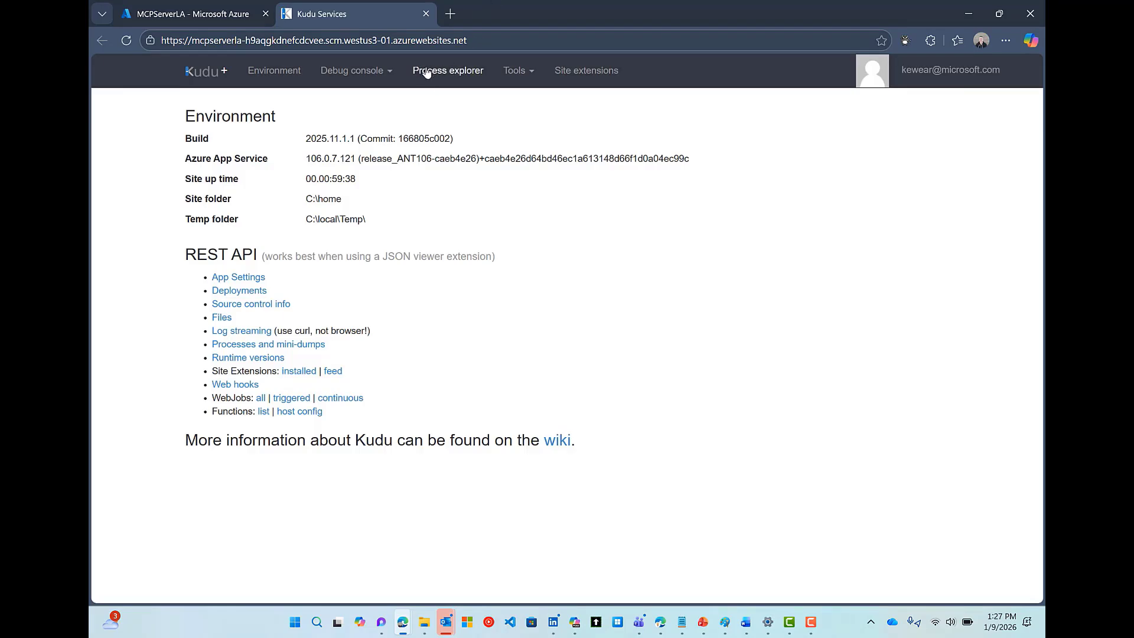
Start a CMD debug console on the Kudu site
left_click(219, 16)
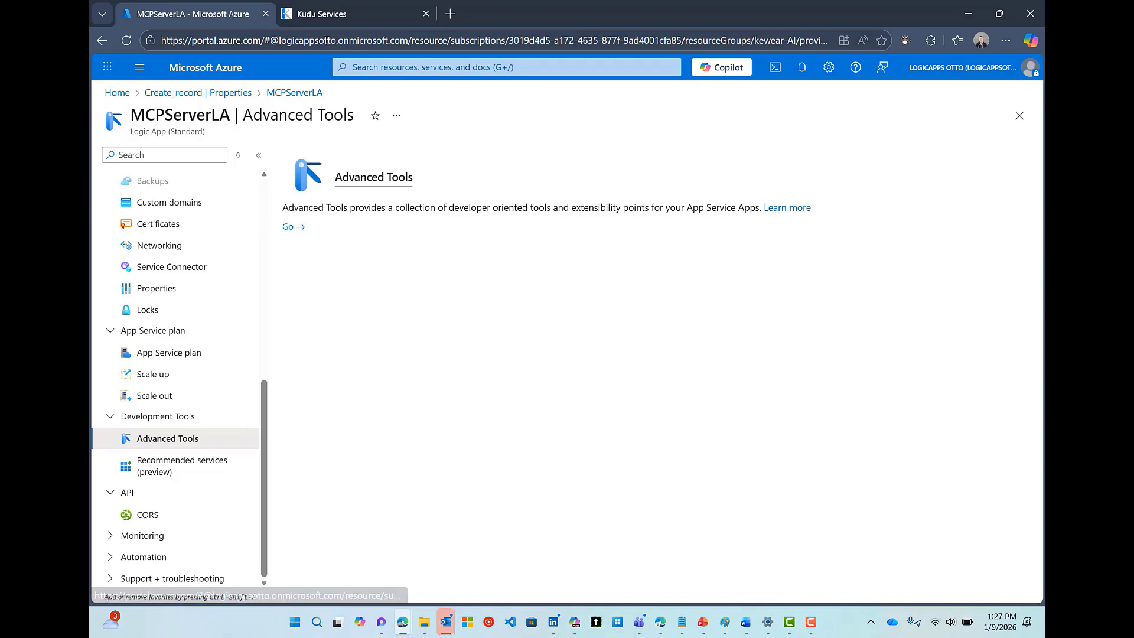
left_click(328, 17)
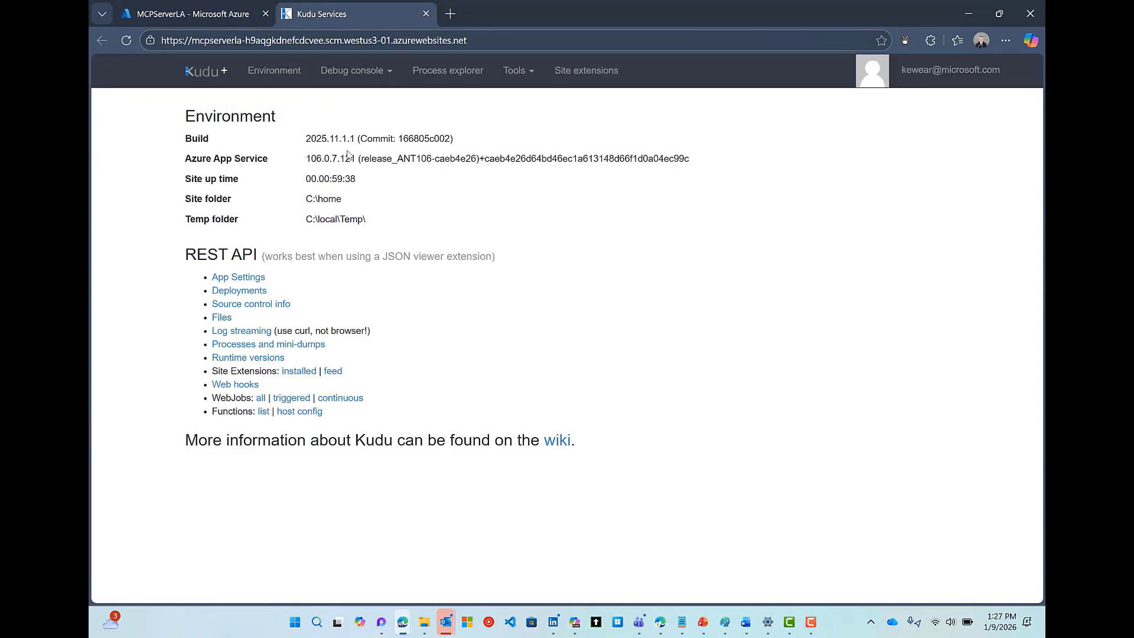
left_click(365, 72)
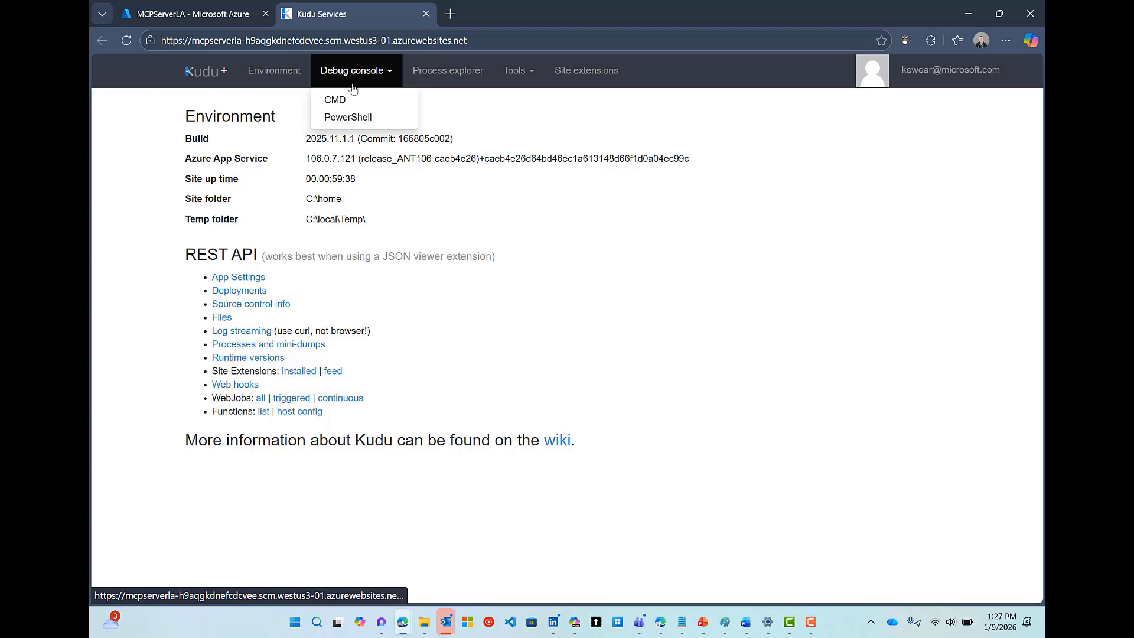
left_click(338, 100)
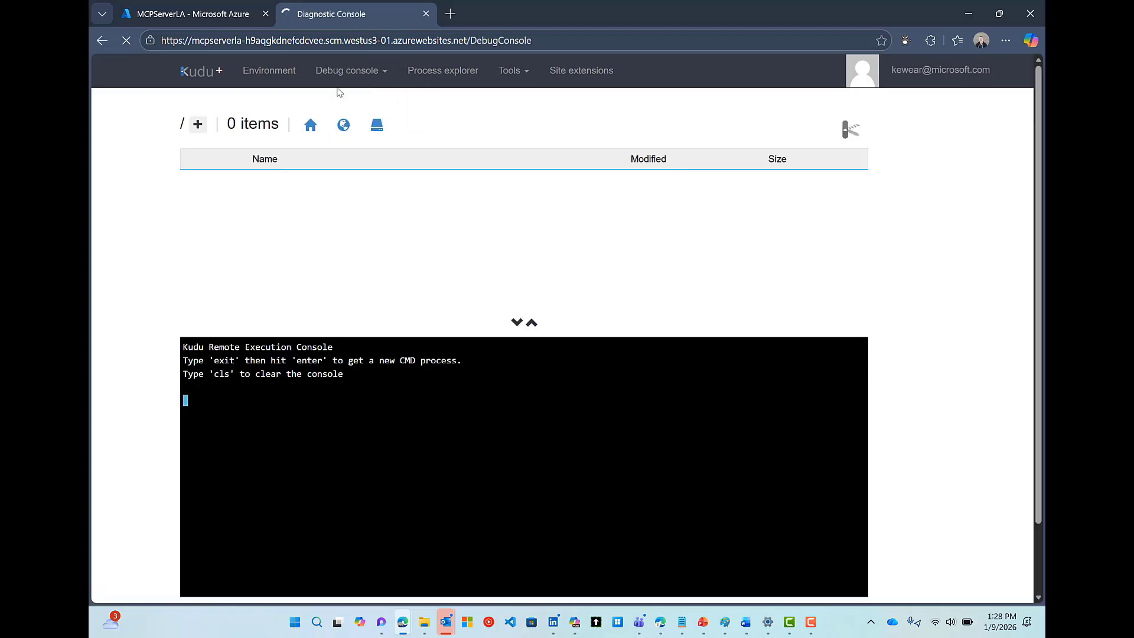
Browse to site\wwwroot and read host.json's McpServerEndpoints setting, then cancel without edits
left_click(347, 72)
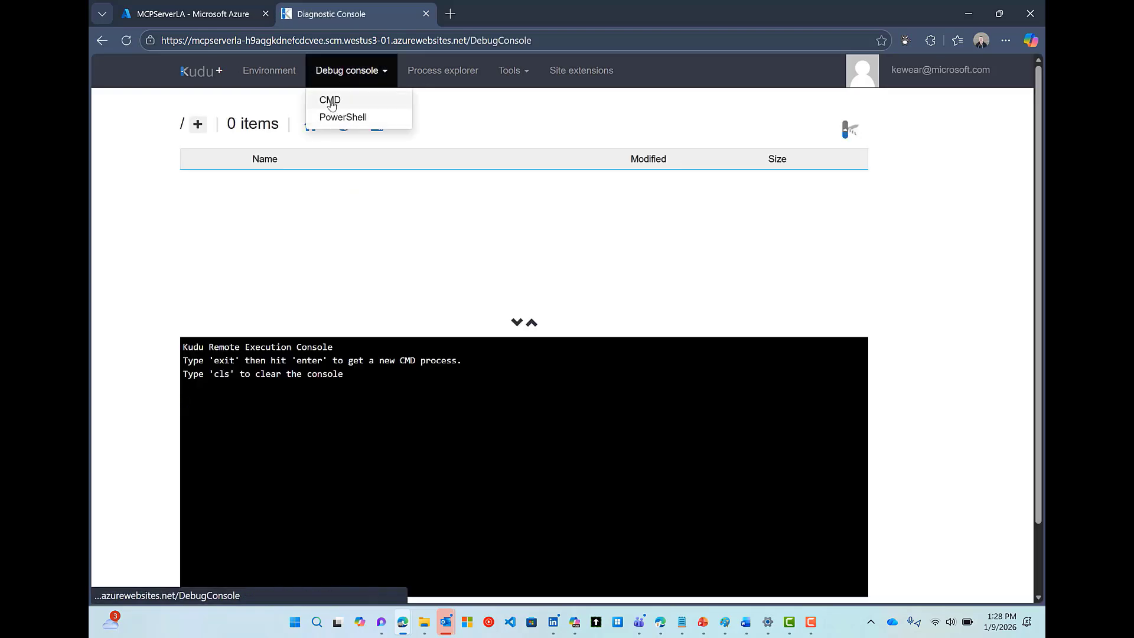
left_click(158, 230)
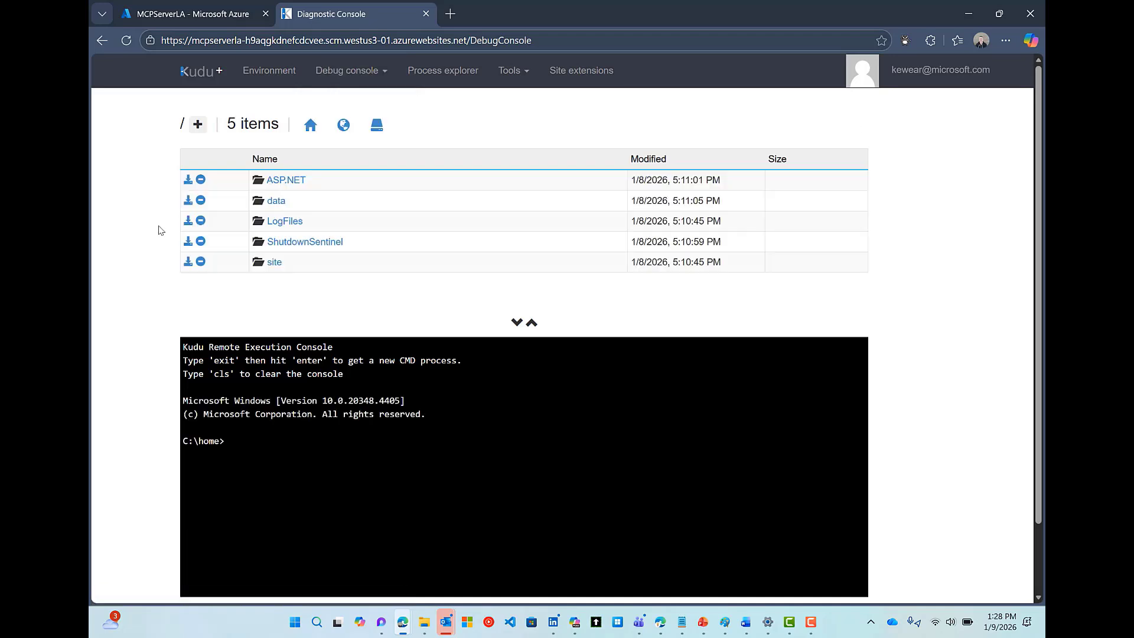
left_click(275, 263)
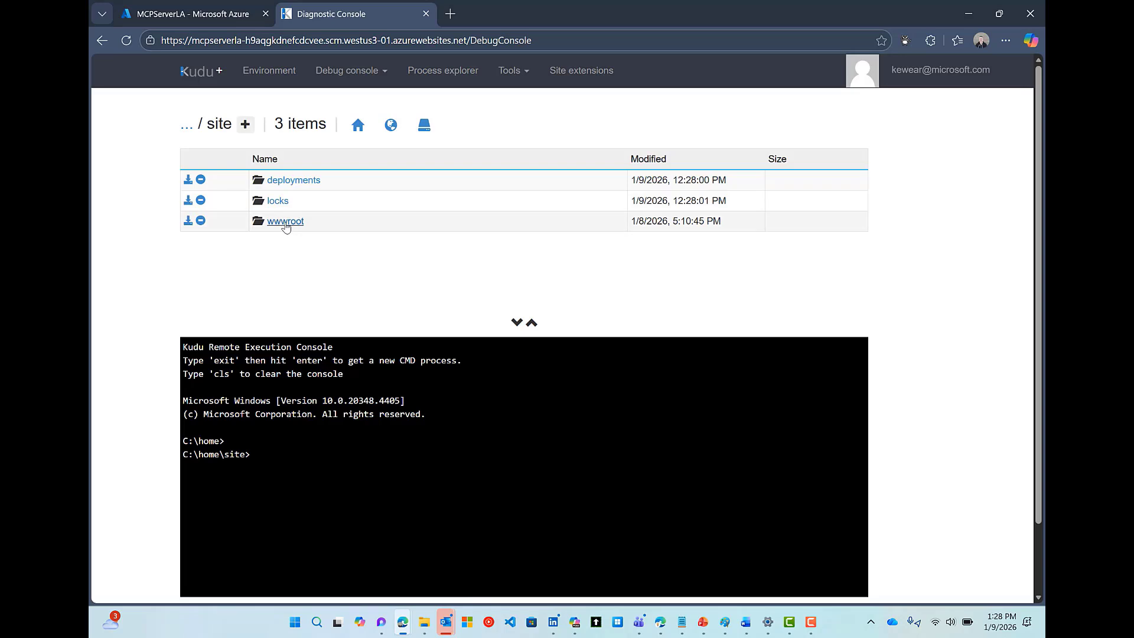
left_click(285, 224)
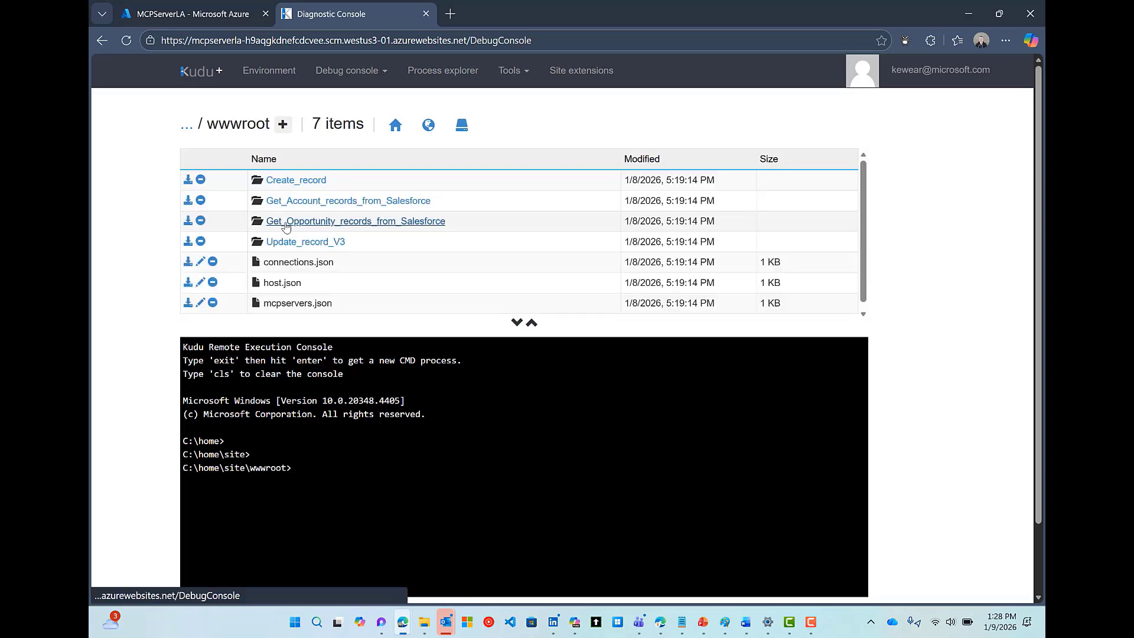
left_click(201, 284)
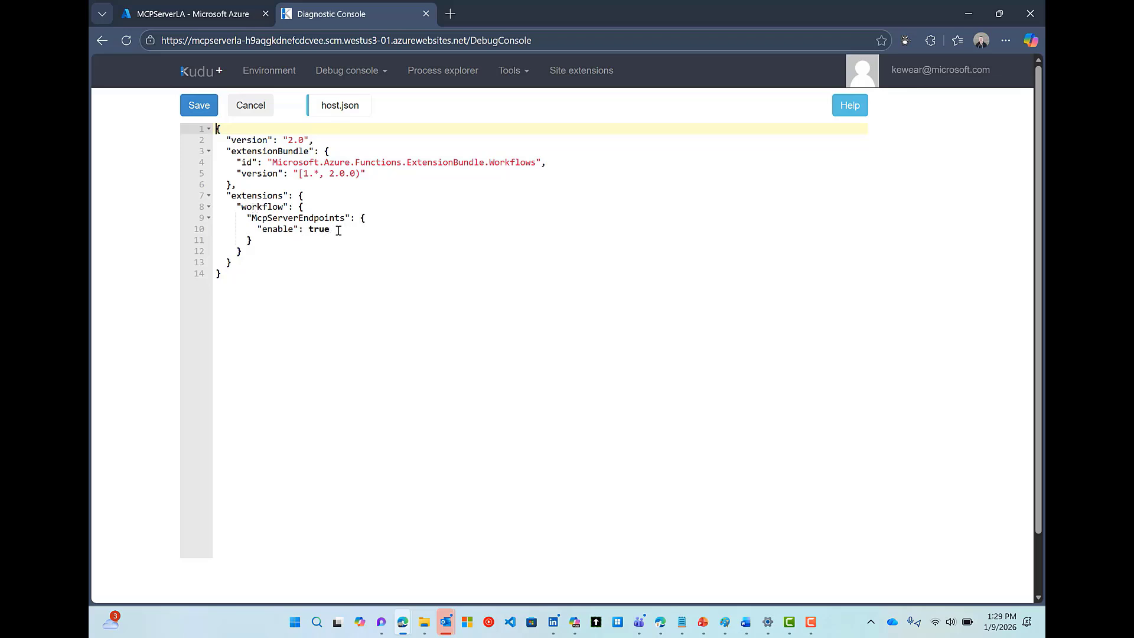
left_click(248, 106)
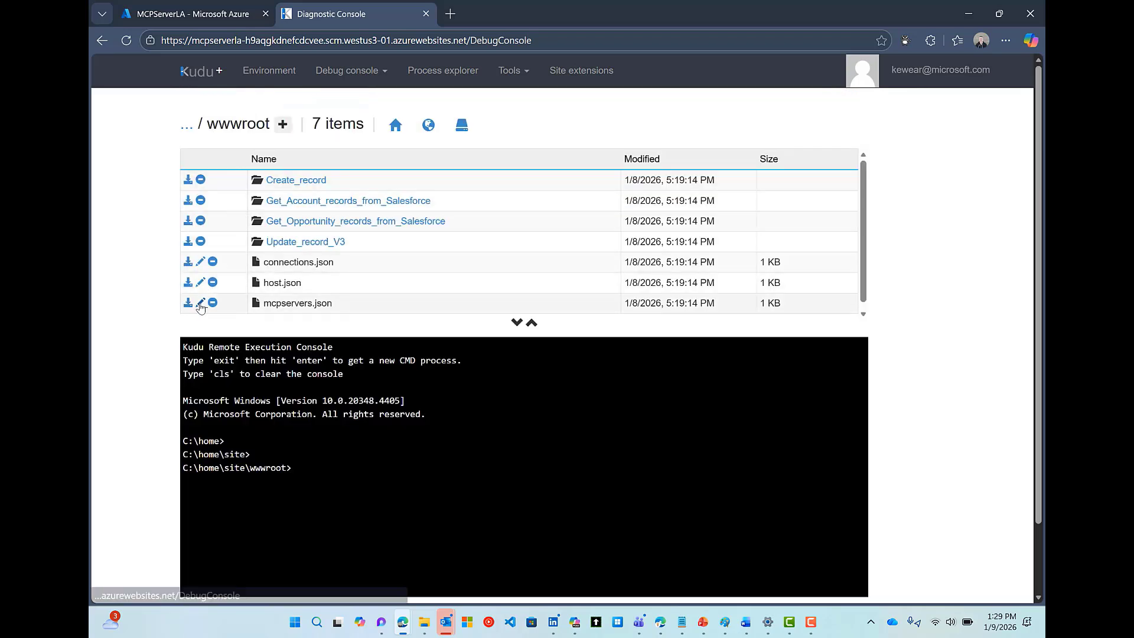
left_click(200, 303)
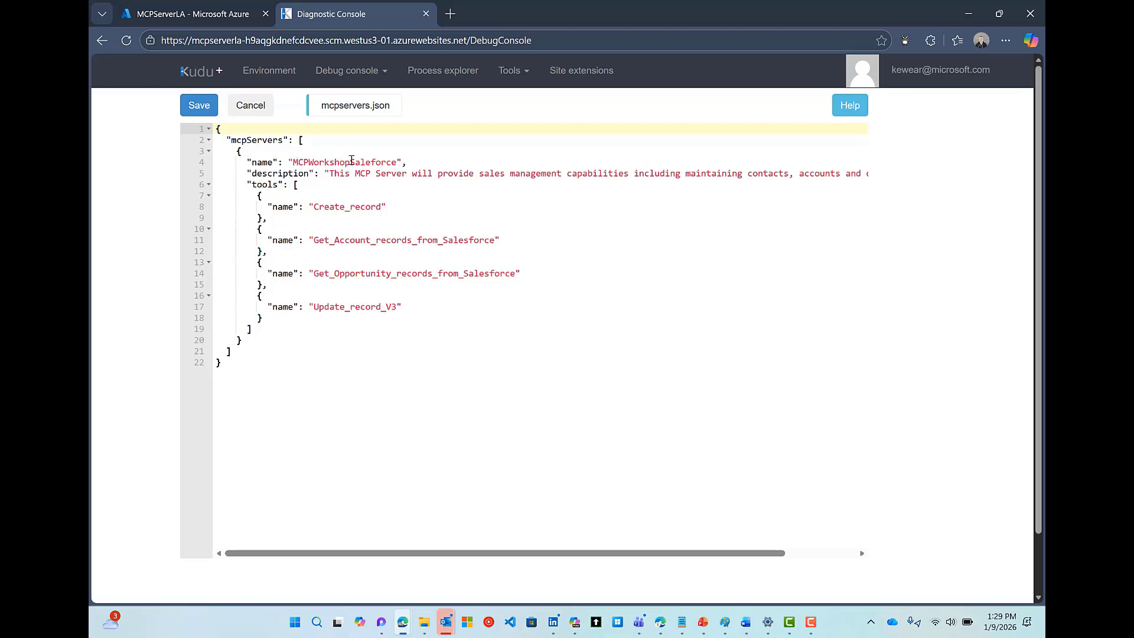
left_click_drag(396, 163, 293, 163)
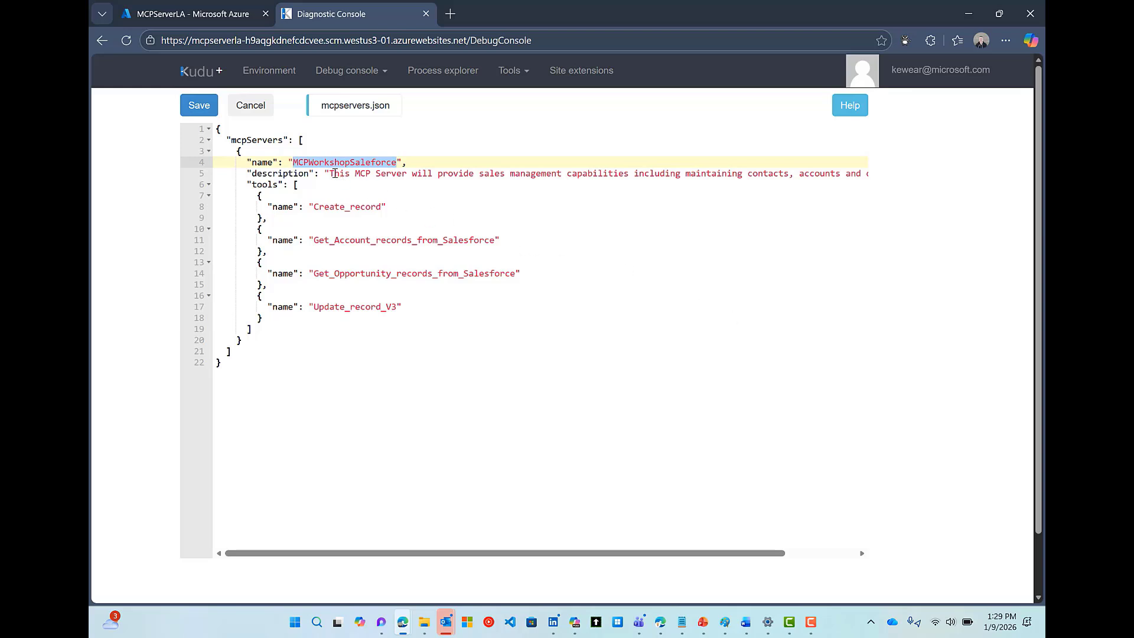
left_click_drag(329, 173, 866, 176)
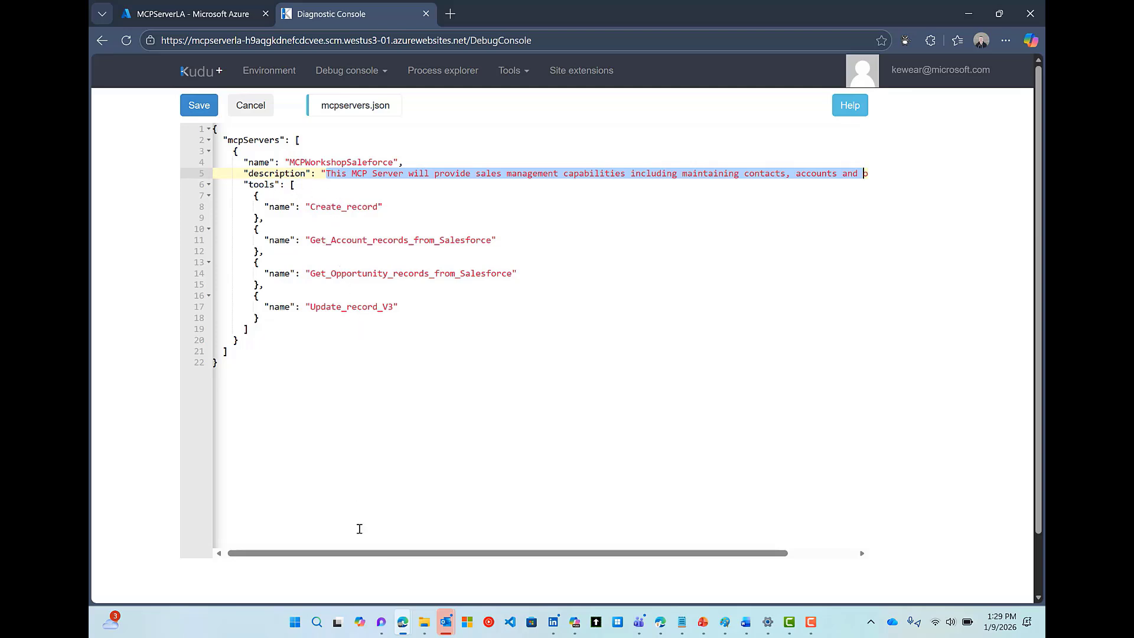
left_click_drag(296, 140, 305, 329)
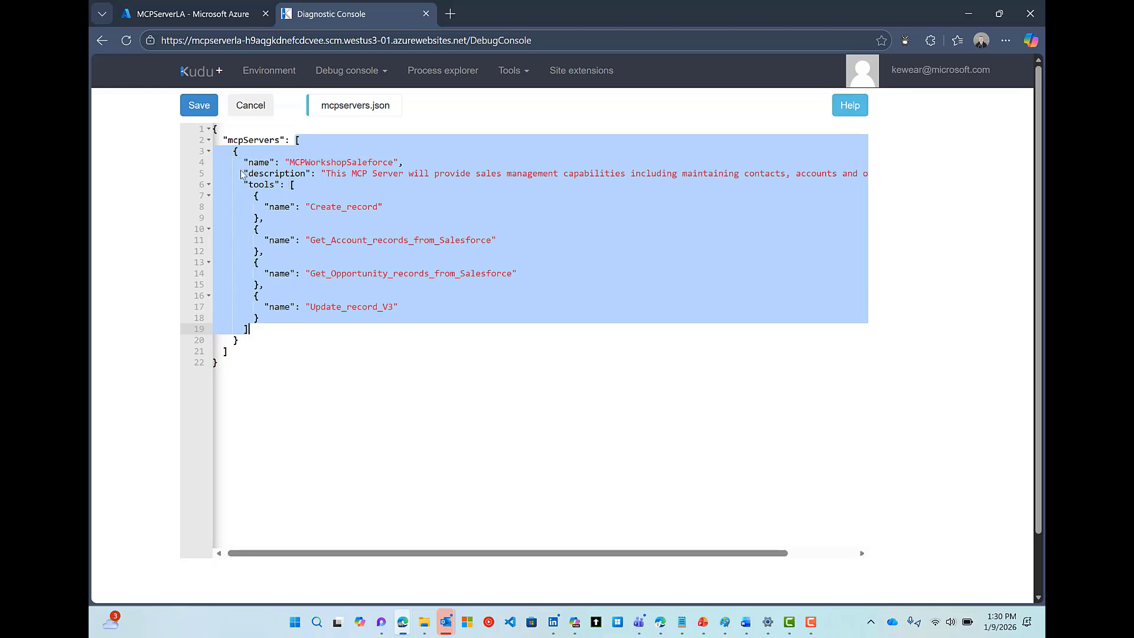
left_click(247, 112)
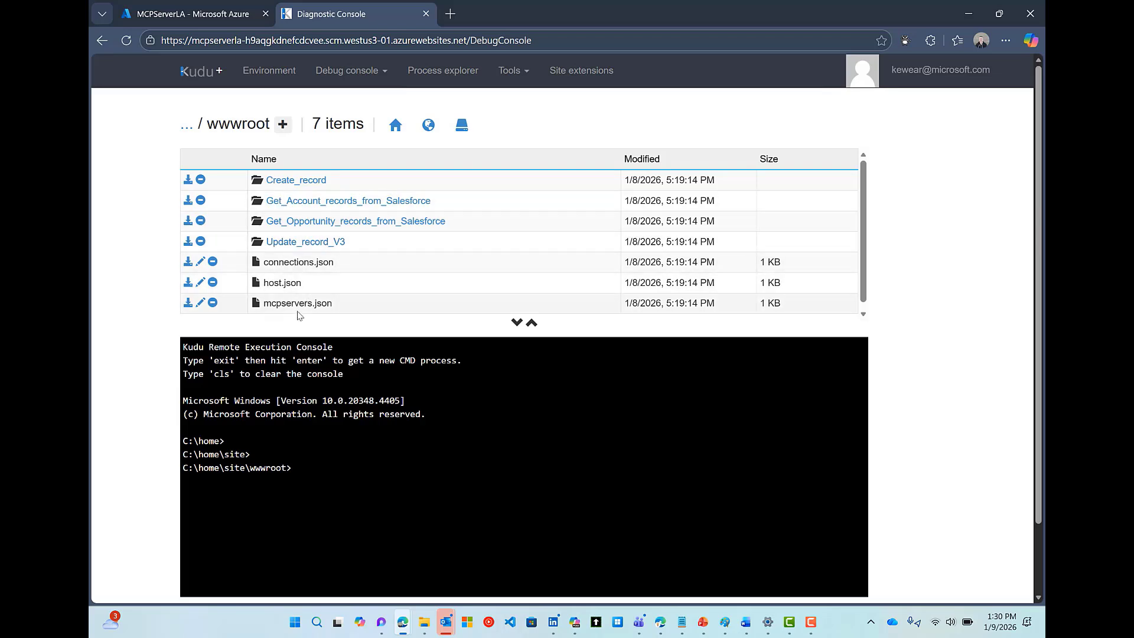
Switch to the MCPServerLA - Microsoft Azure tab and scroll its resource menu back up
left_click(216, 12)
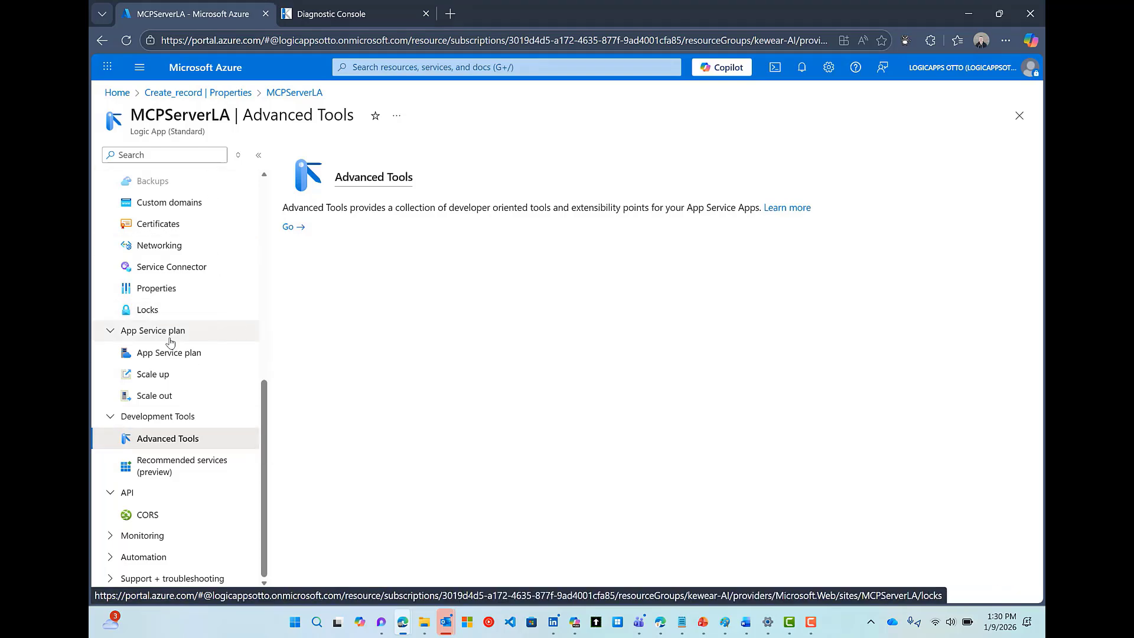
scroll(171, 352, "up", 3)
scroll(142, 281, "up", 2)
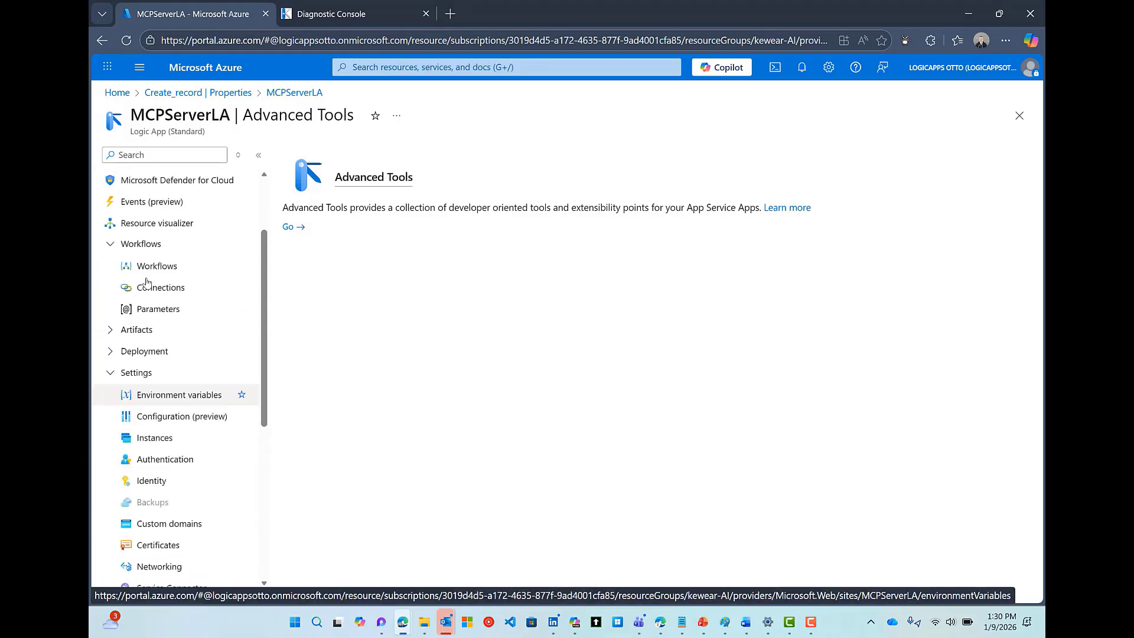
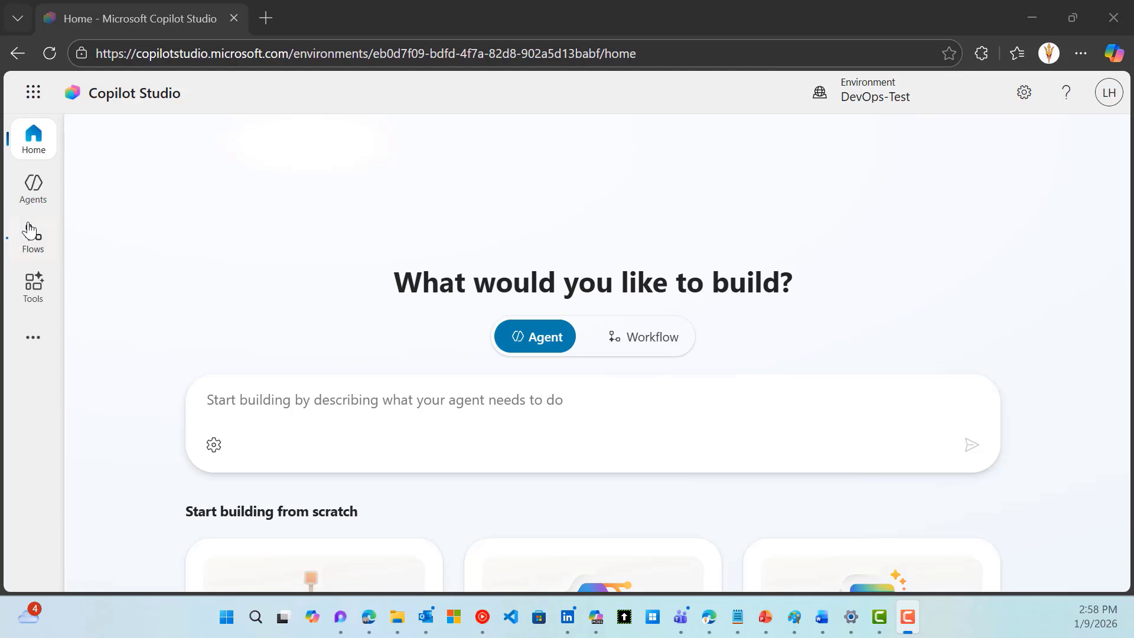
Create a new blank agent from the Agents list
left_click(35, 192)
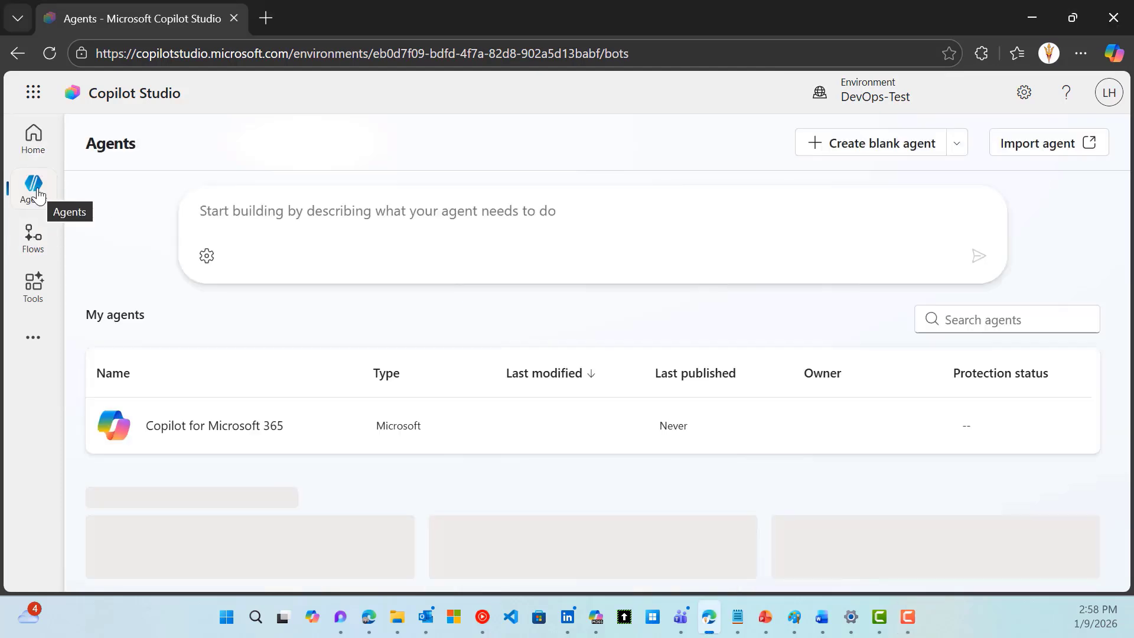
left_click(911, 146)
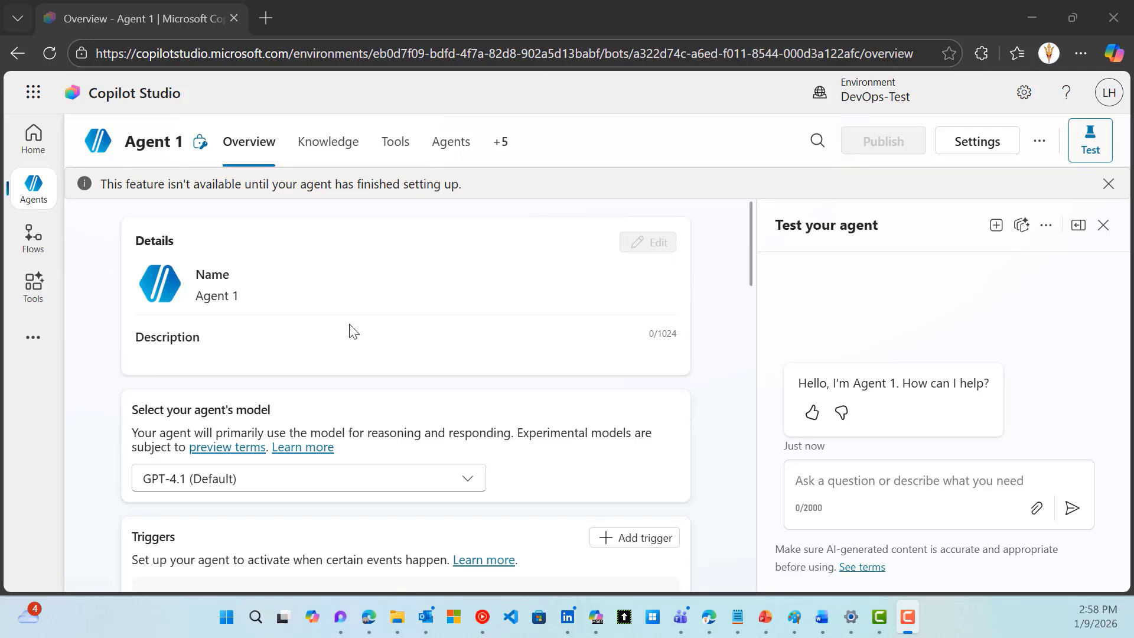
scroll(349, 331, "down", 3)
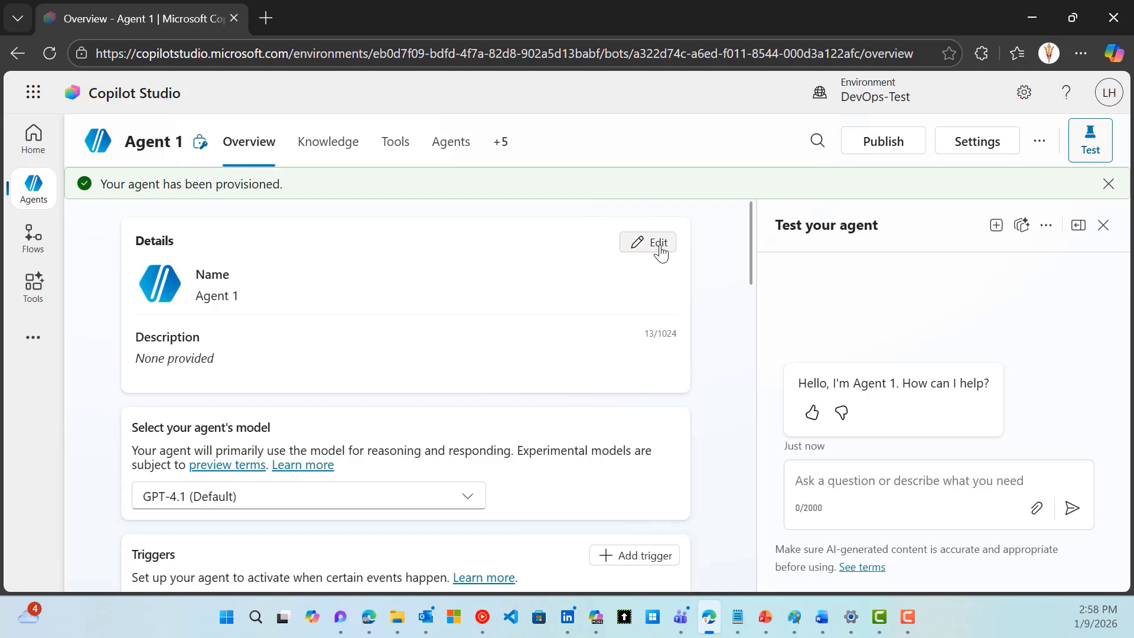
Rename the agent MCPWorkshop-CPS-Agent, paste the Sales Management description, and save
left_click(659, 252)
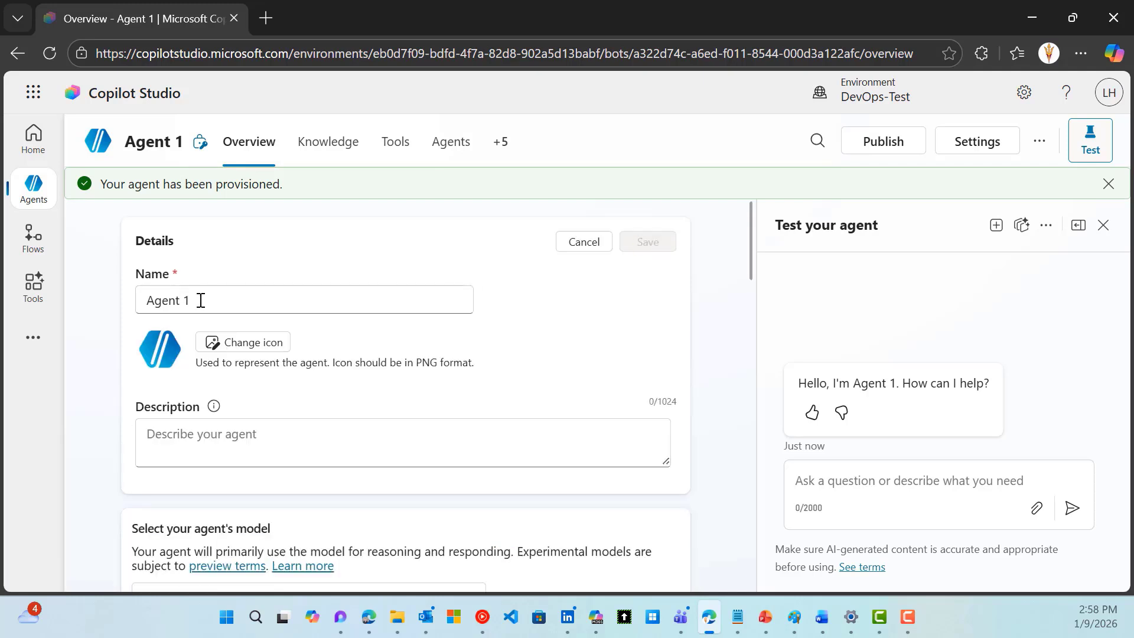
left_click_drag(198, 300, 108, 304)
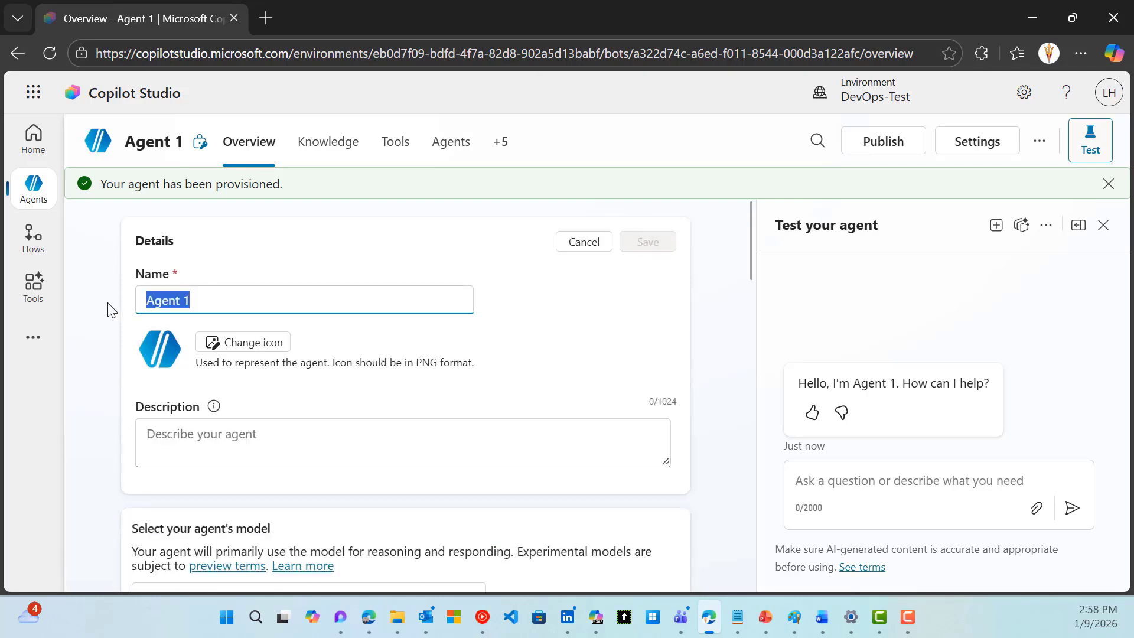
type("MCPWorkshop-DryRun")
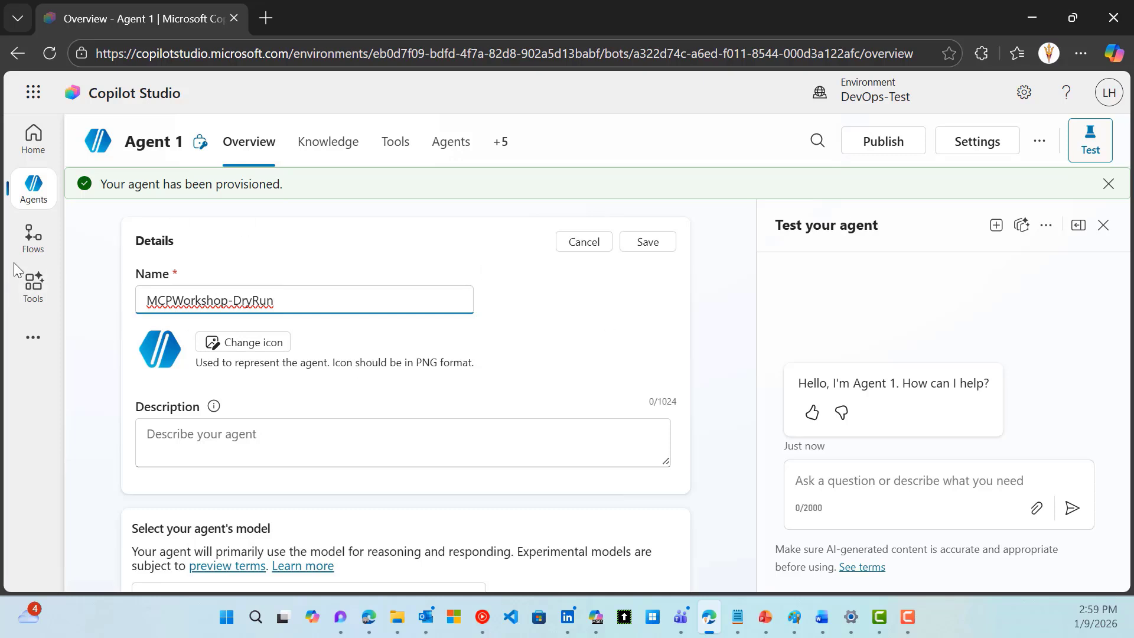
key("BackSpace")
key("BackSpace")
key("BackSpace")
key("BackSpace")
type("CPS-Agent")
key("alt+Tab")
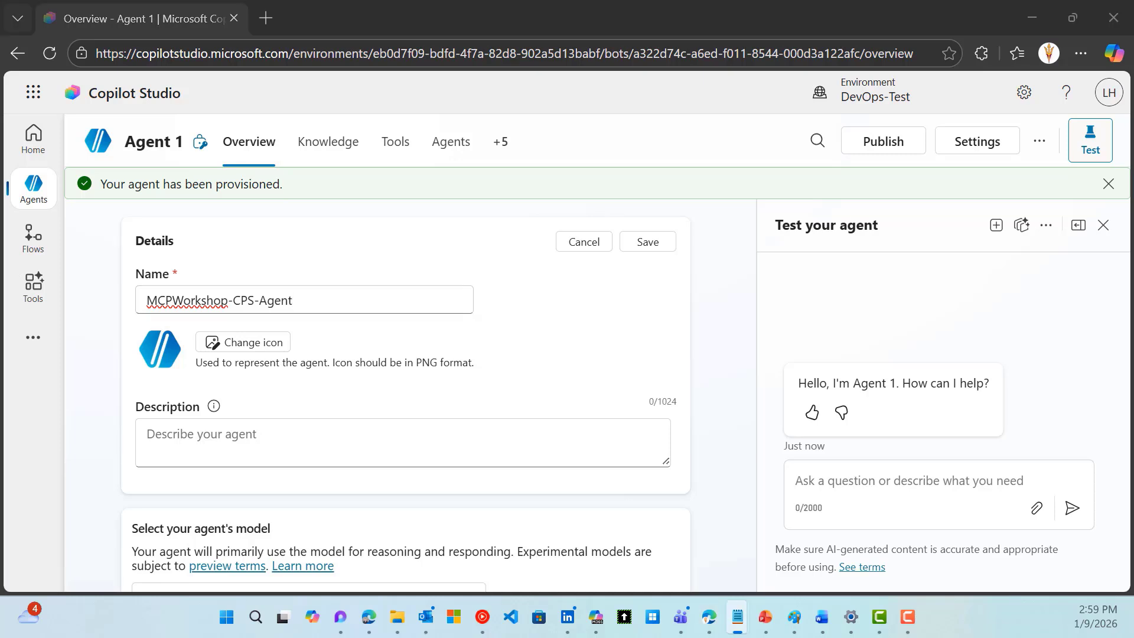
left_click(287, 425)
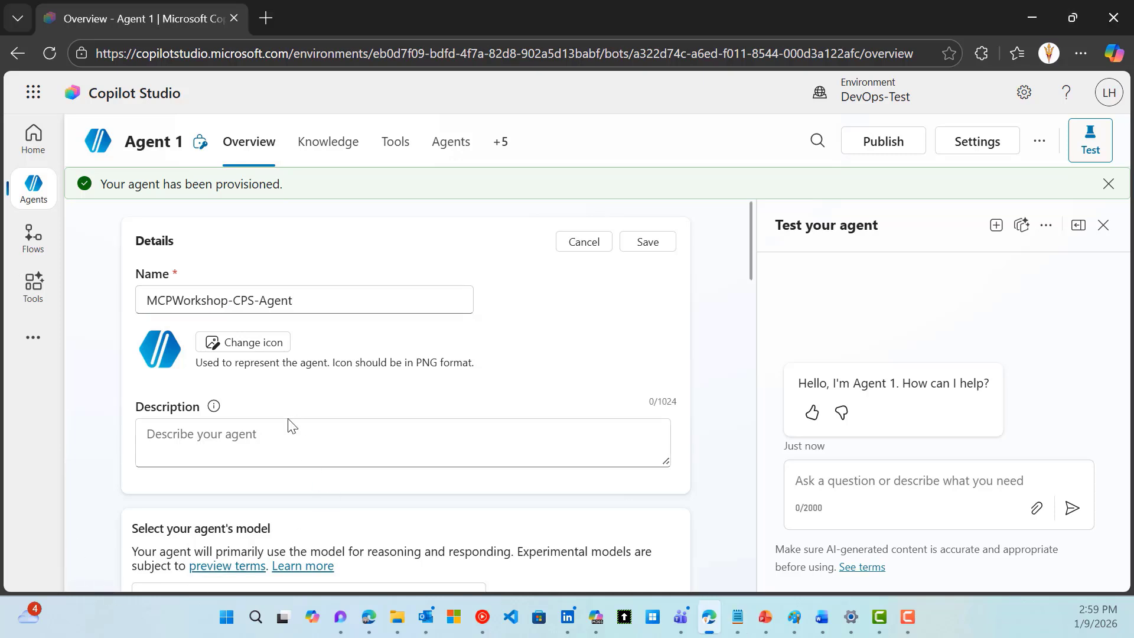
type("This agent provides Sales Management capabilities.")
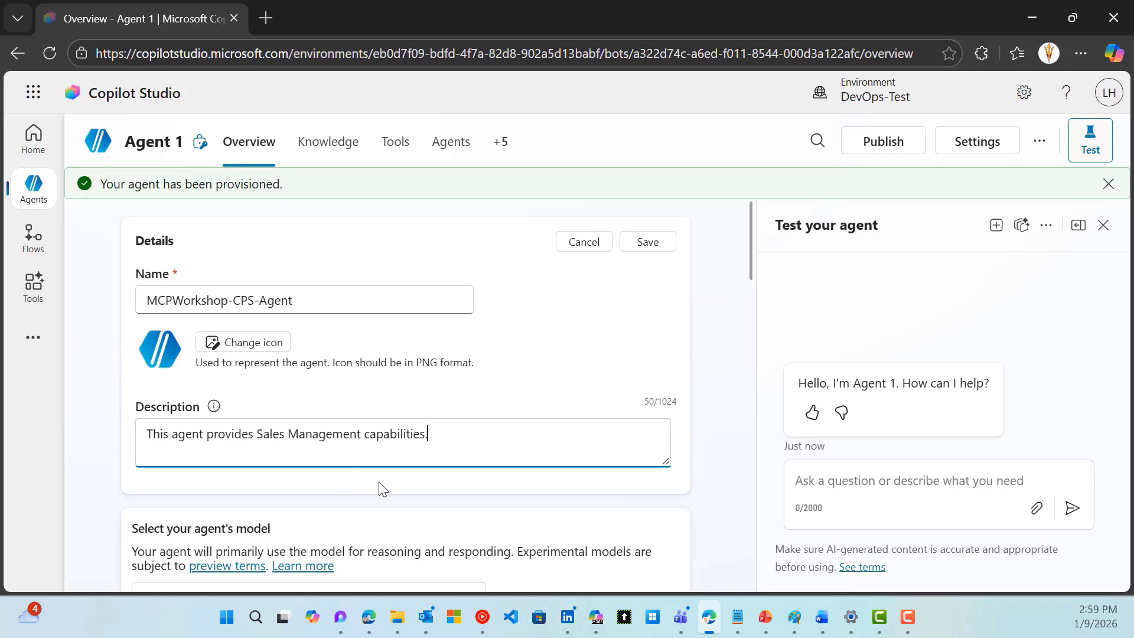
scroll(380, 487, "down", 3)
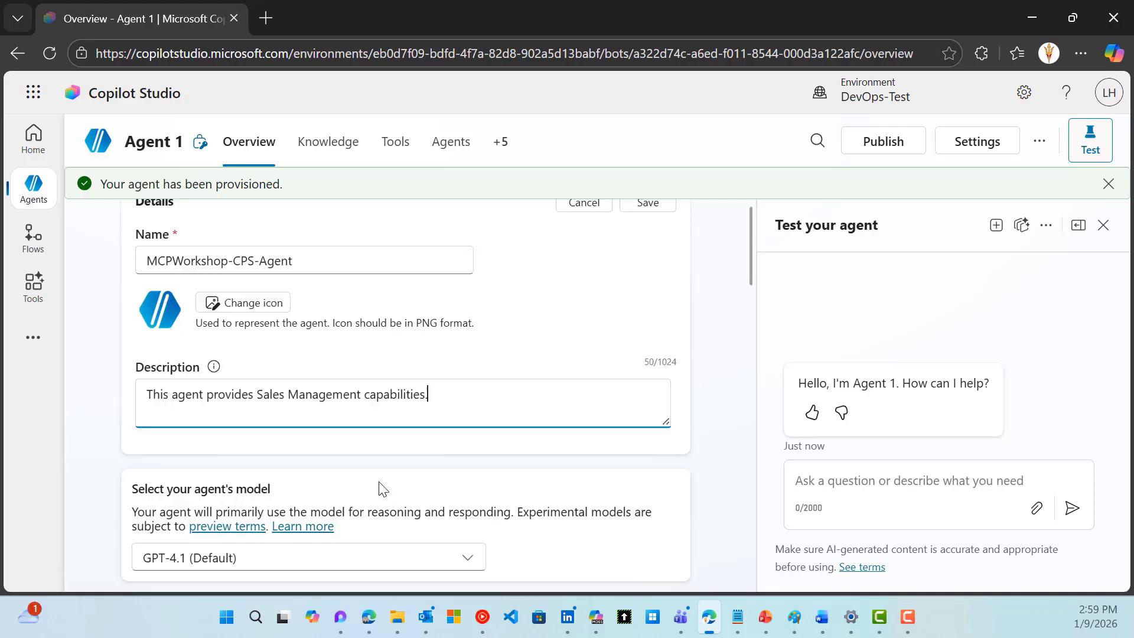
scroll(380, 488, "up", 3)
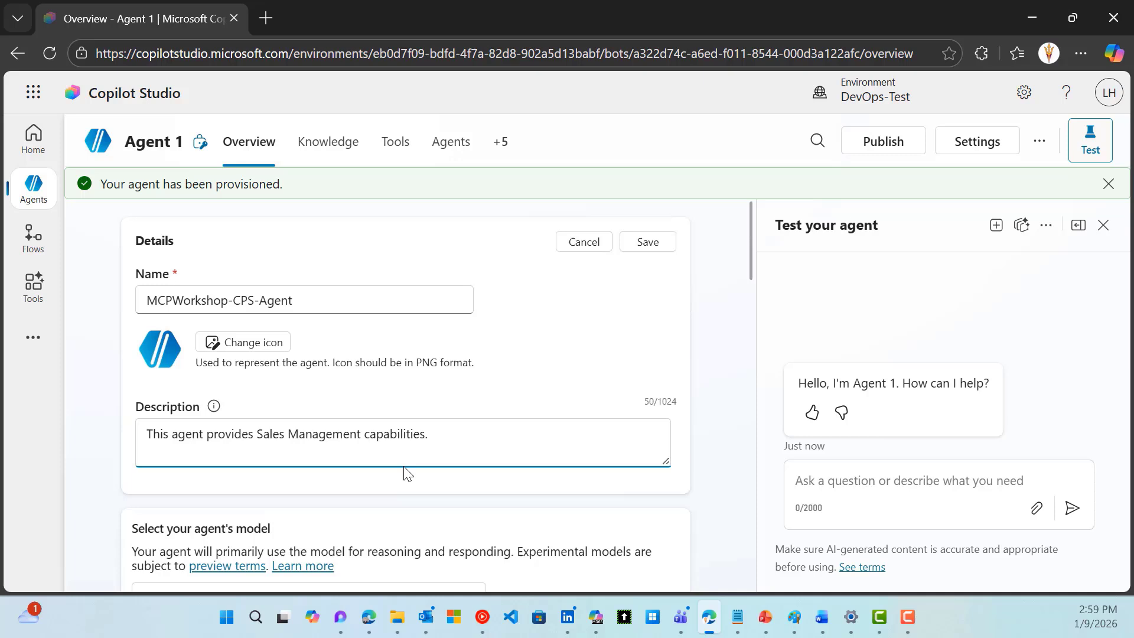
left_click(648, 243)
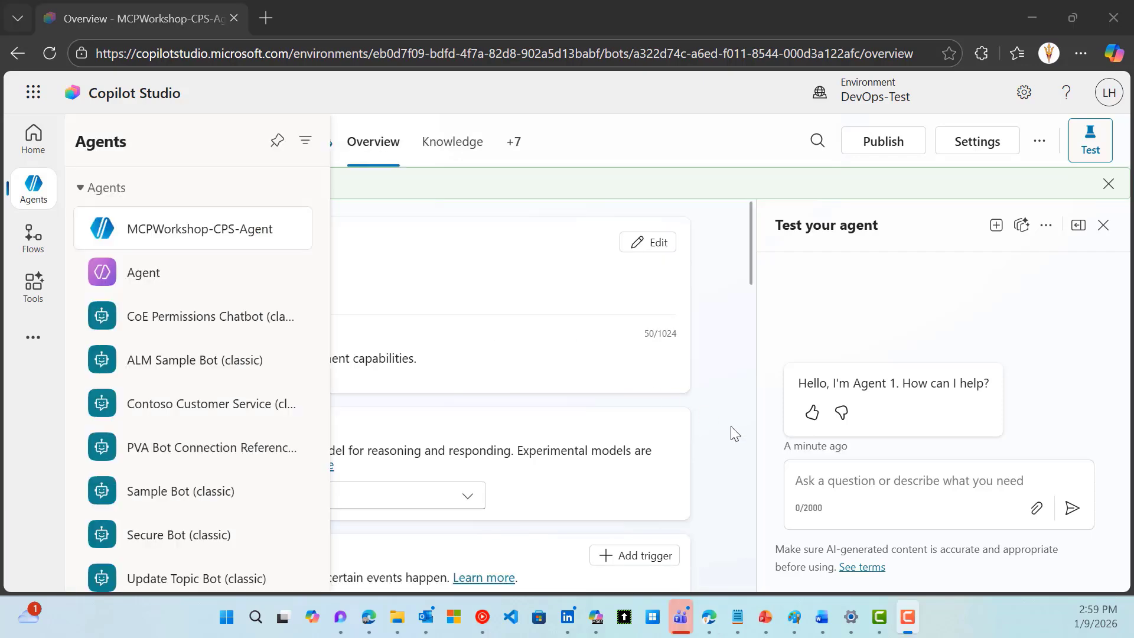
Keep GPT-4.1 as the model and dismiss the request-completed and provisioned notices
left_click(731, 428)
scroll(731, 428, "down", 1)
left_click(466, 410)
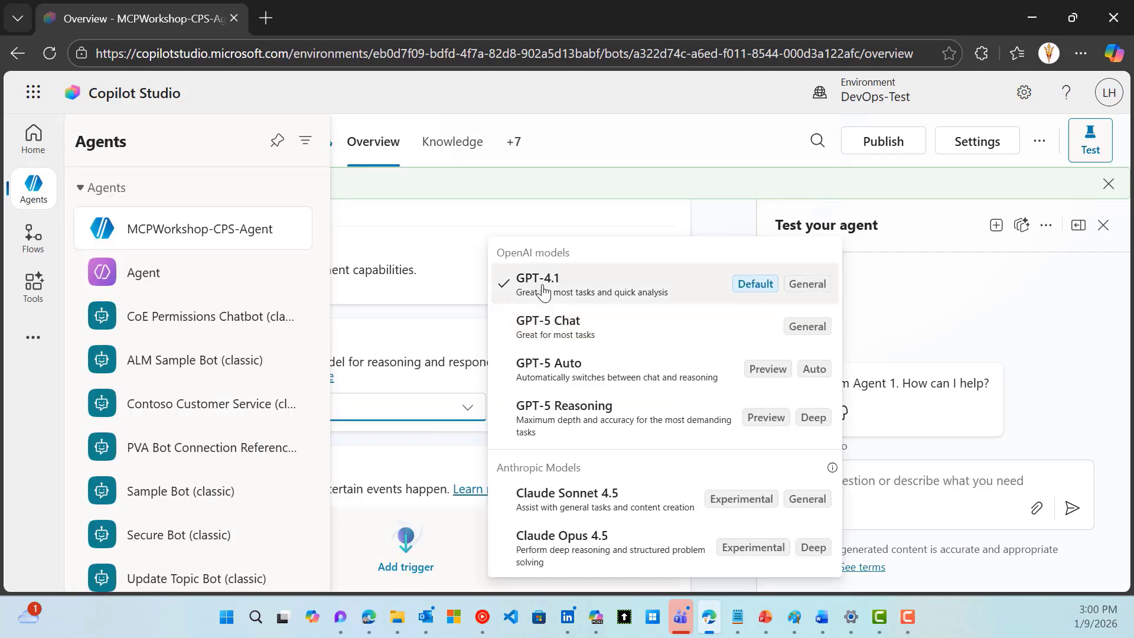
left_click(539, 293)
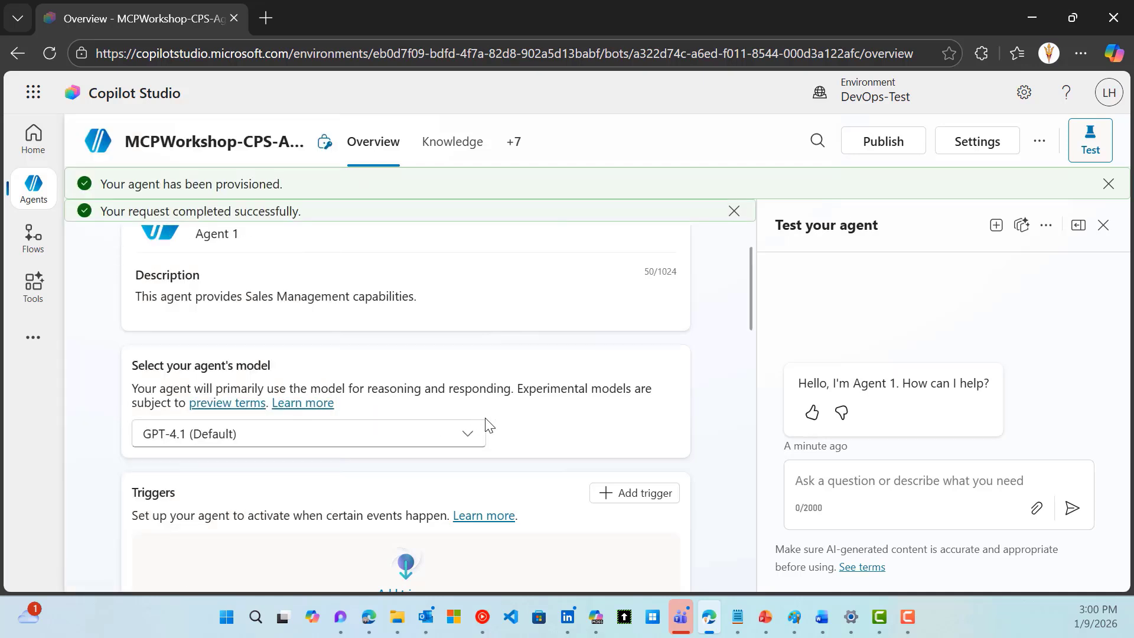
scroll(486, 424, "down", 5)
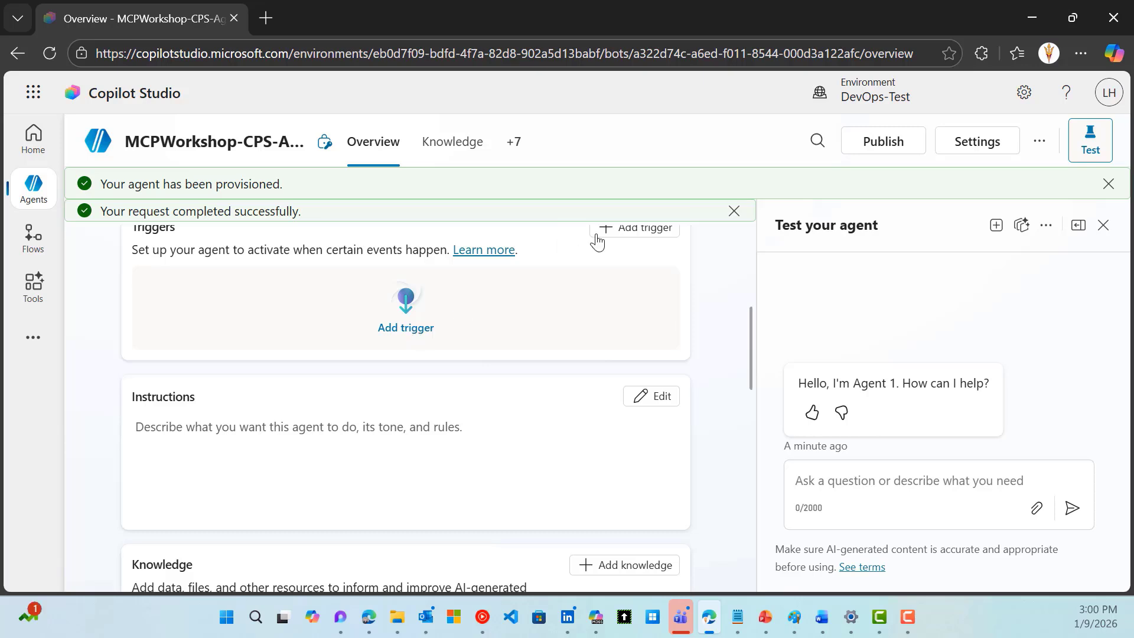
left_click(734, 211)
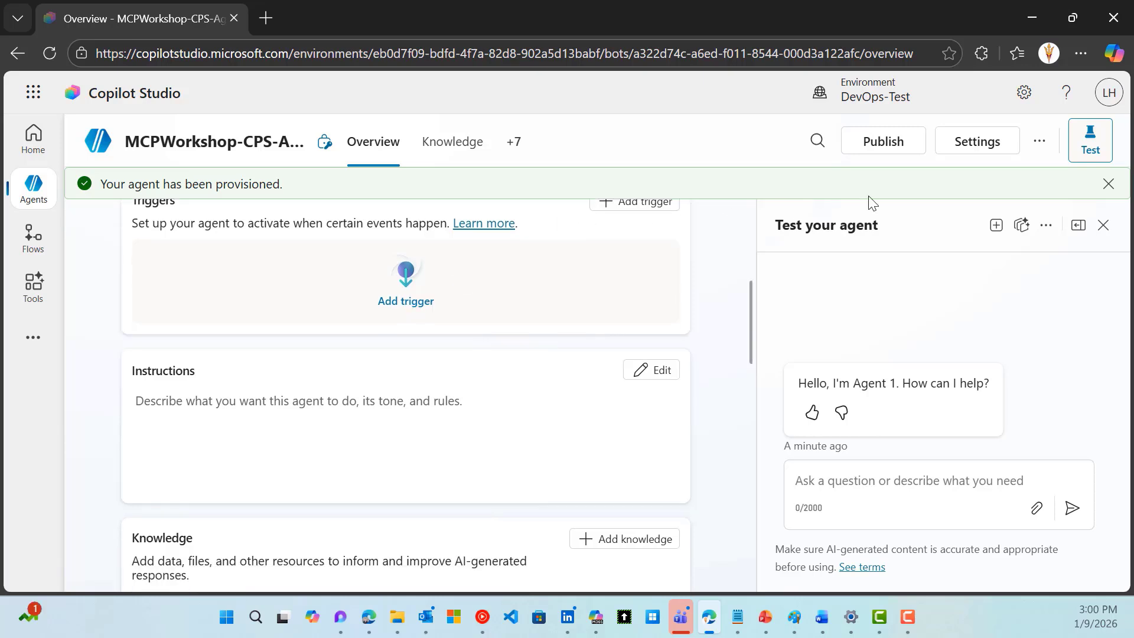
left_click(1108, 184)
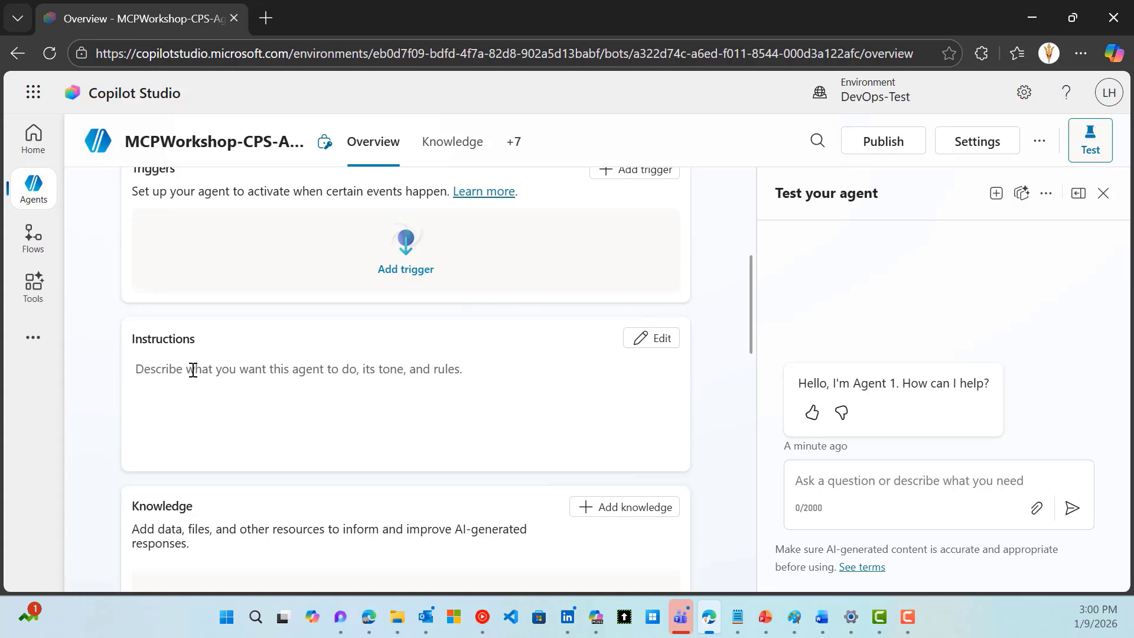
Paste the Sales Management instructions for leads, opportunities, contacts, accounts and meetings, then save
left_click(649, 338)
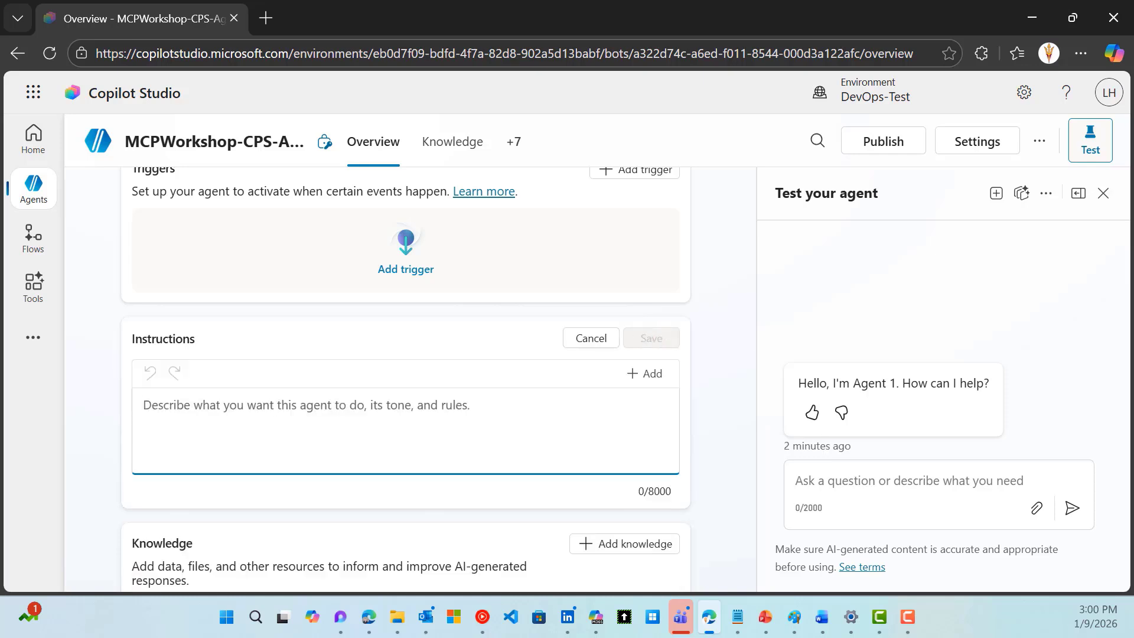
type("You are a Sales Management agent who is responsible for managing sales leads, opportunities, contacts and accounts. You also have the ability to book meetings with customers.")
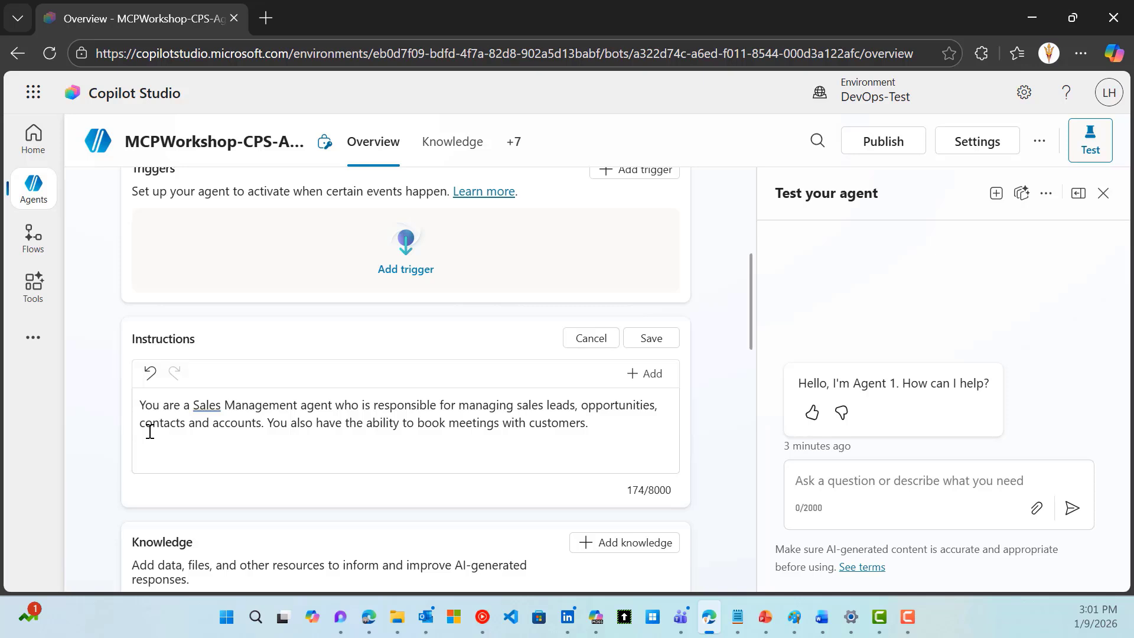
left_click(652, 338)
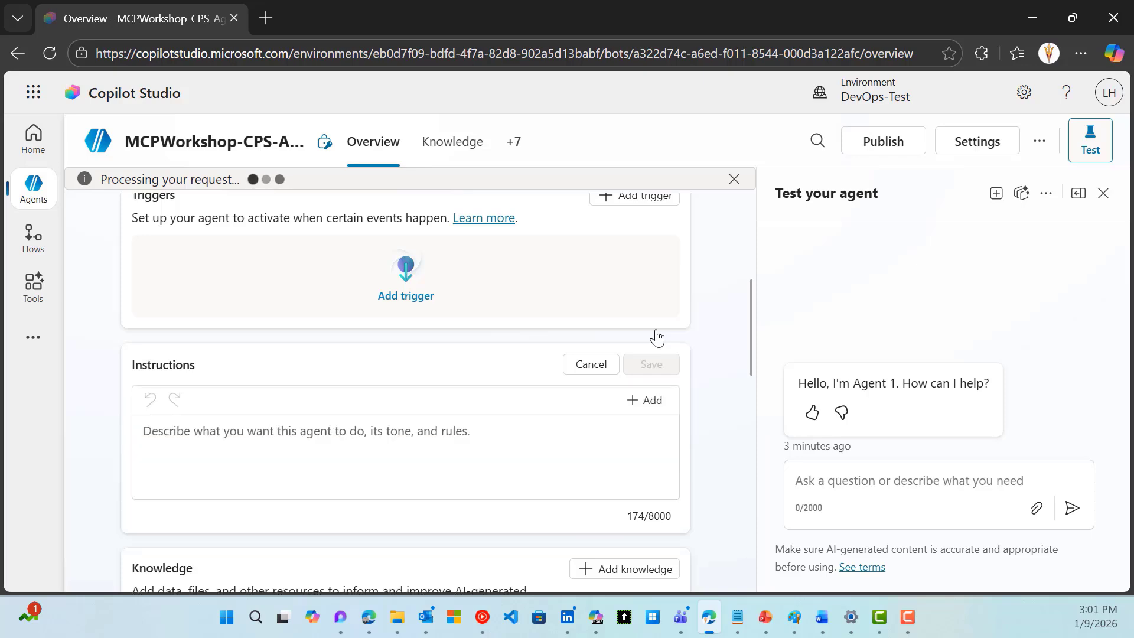
scroll(642, 370, "down", 5)
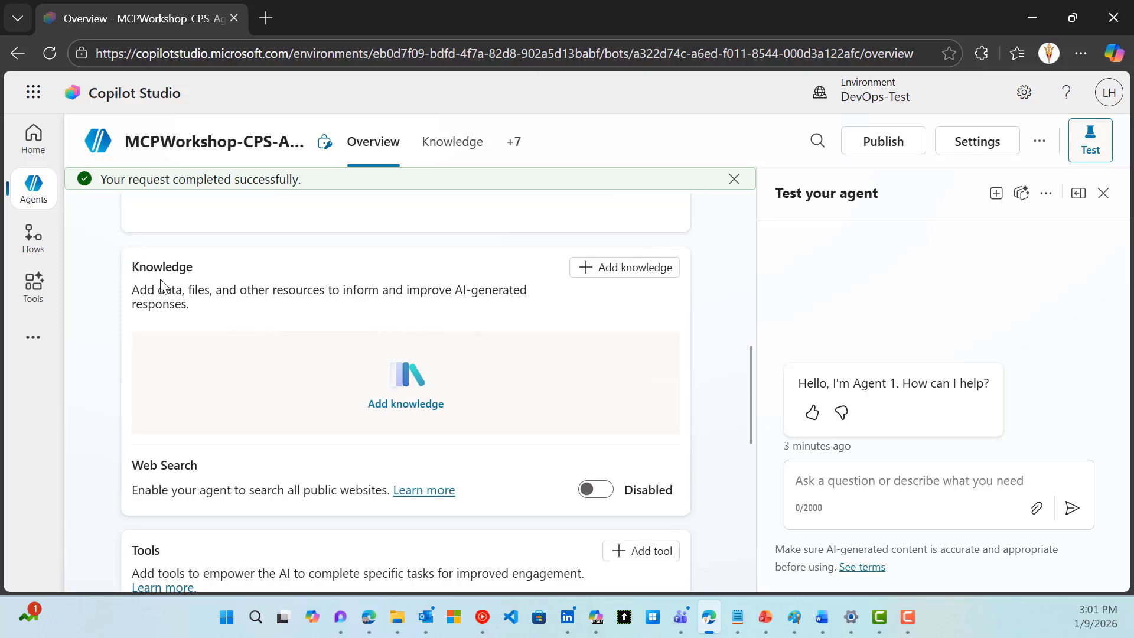
scroll(164, 285, "down", 1)
scroll(164, 286, "down", 2)
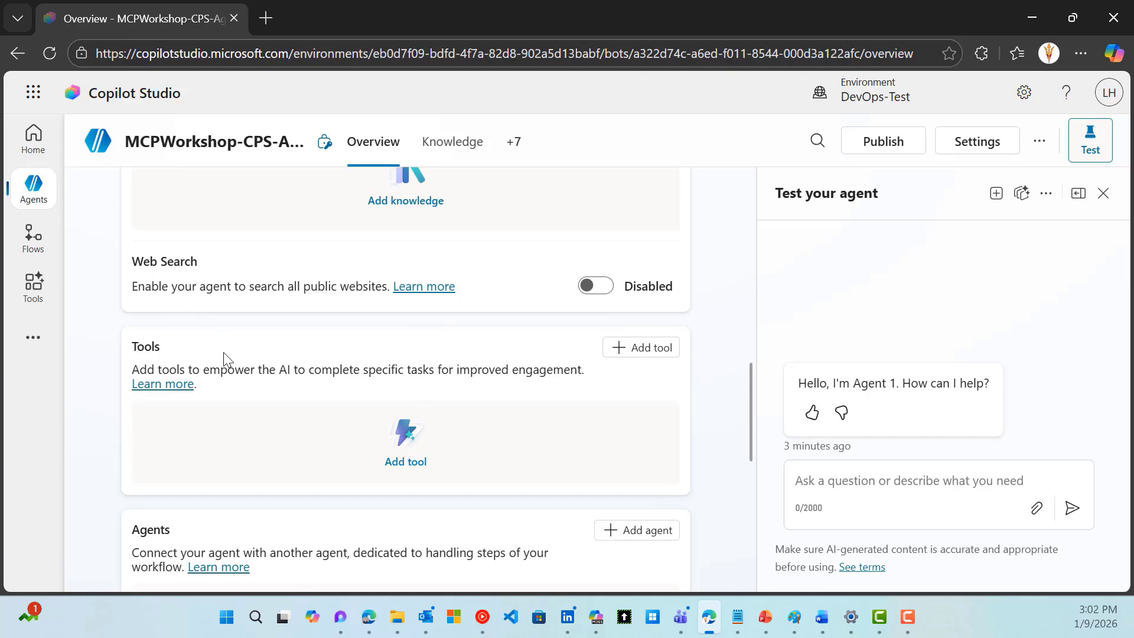
Open the agent's more-options menu and close it without choosing anything
left_click(1043, 145)
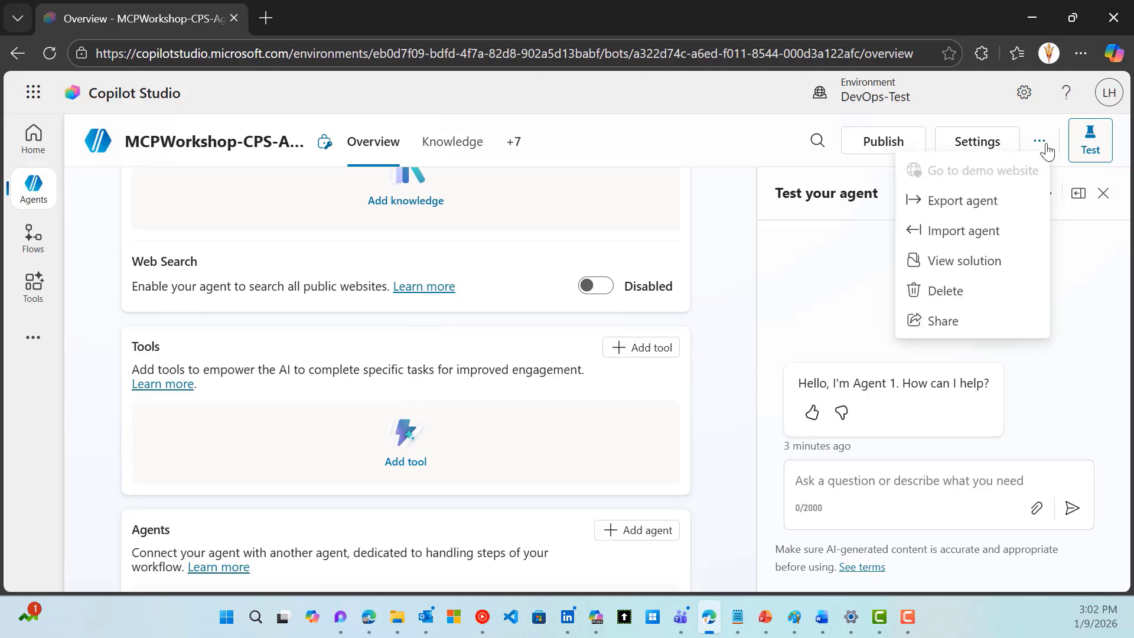
left_click(716, 424)
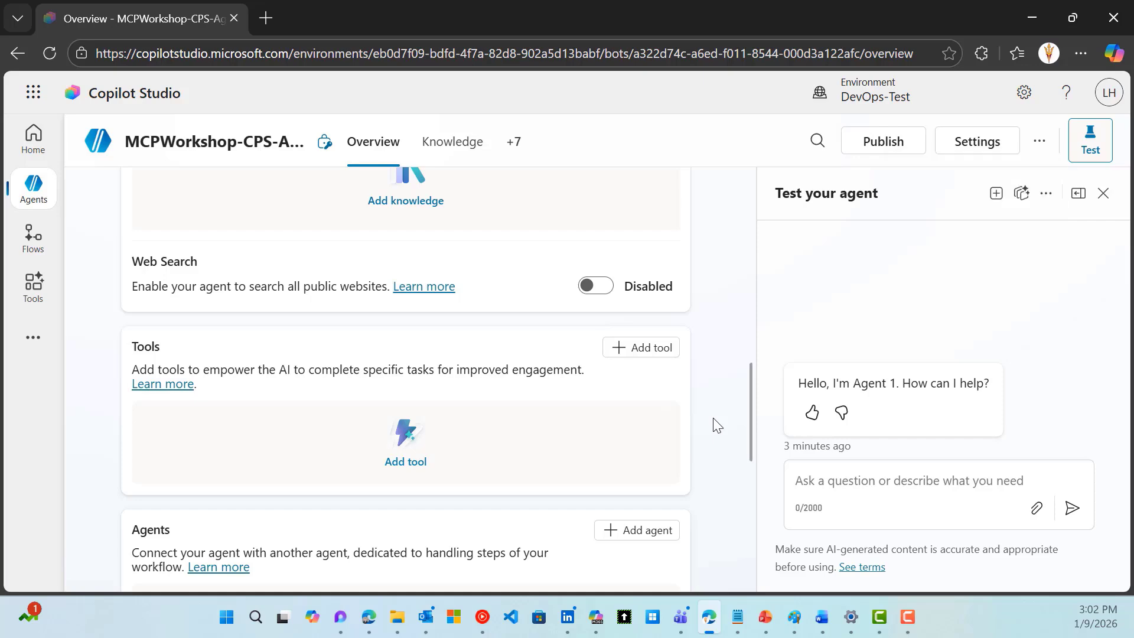
scroll(717, 424, "down", 2)
scroll(716, 424, "up", 2)
Filter Add tool by Model Context Protocol, then choose New tool > Model Context Protocol
left_click(638, 356)
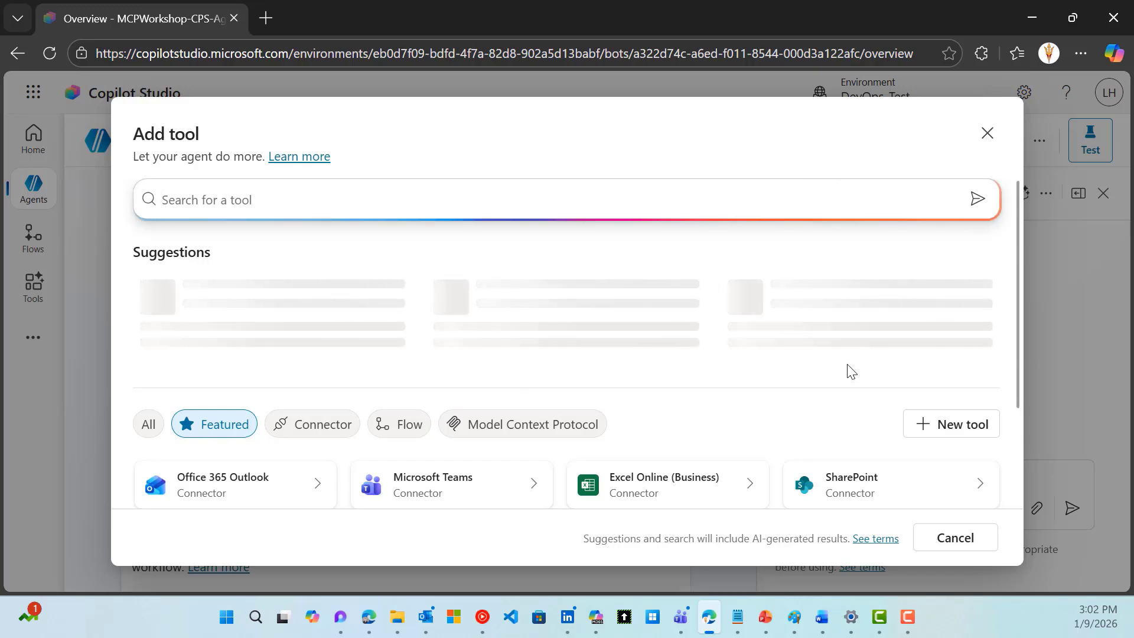
scroll(896, 369, "down", 2)
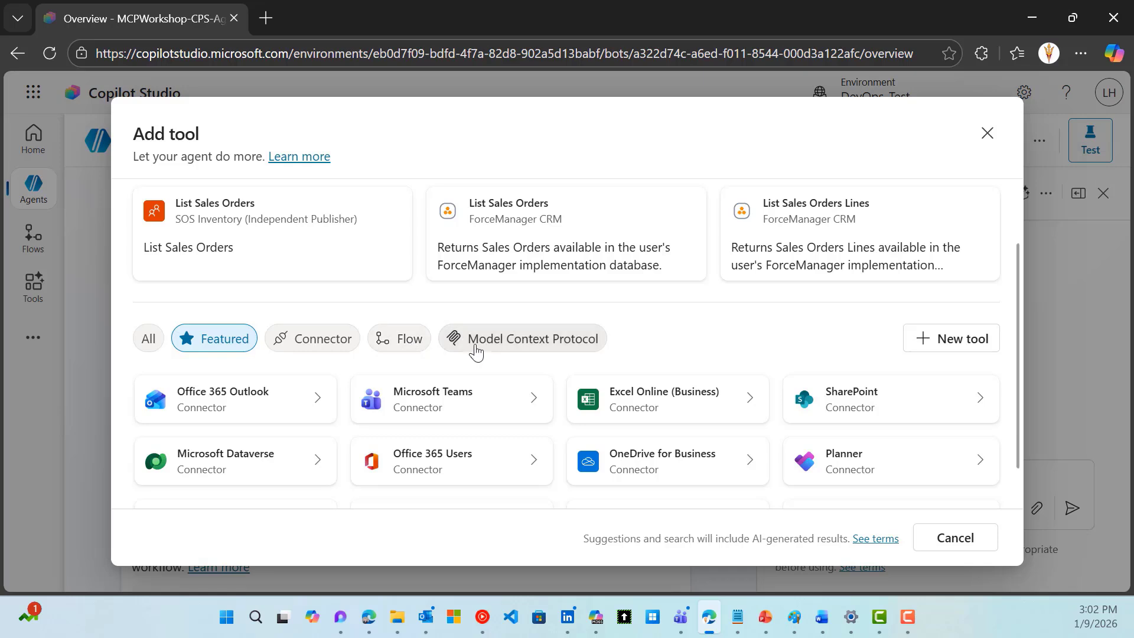
left_click(506, 348)
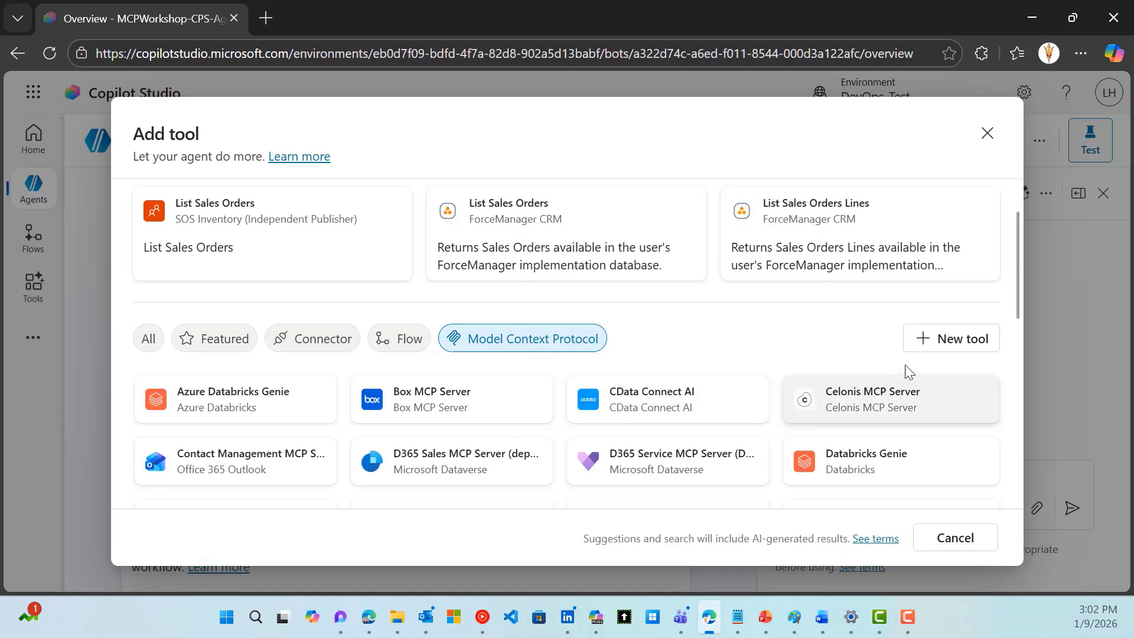
left_click_drag(1017, 303, 496, 424)
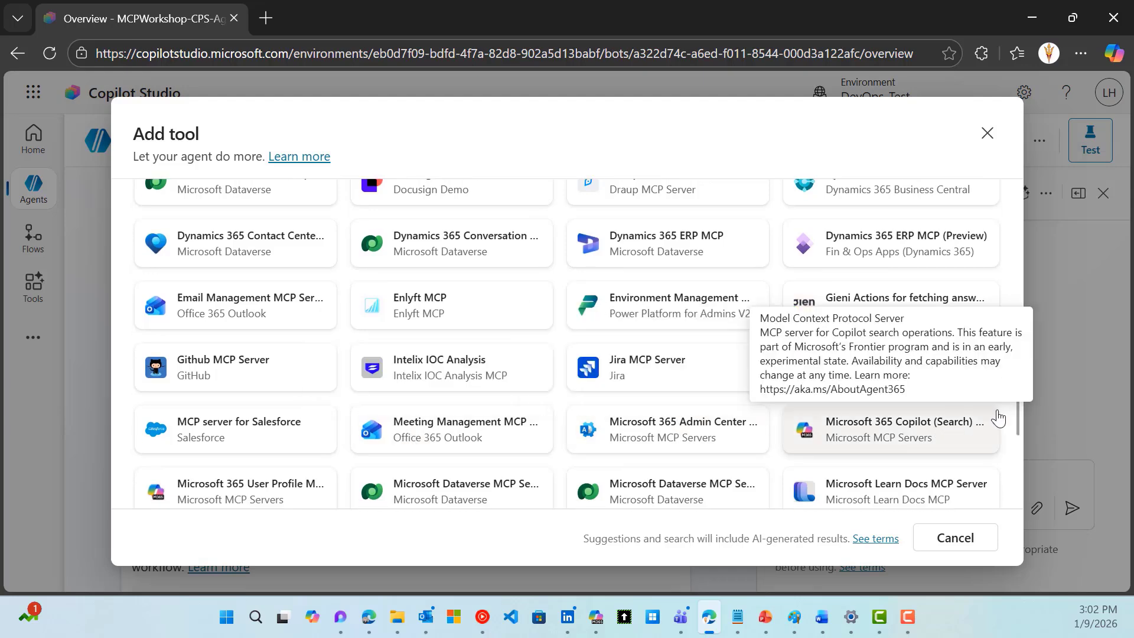
left_click_drag(1018, 405, 1007, 246)
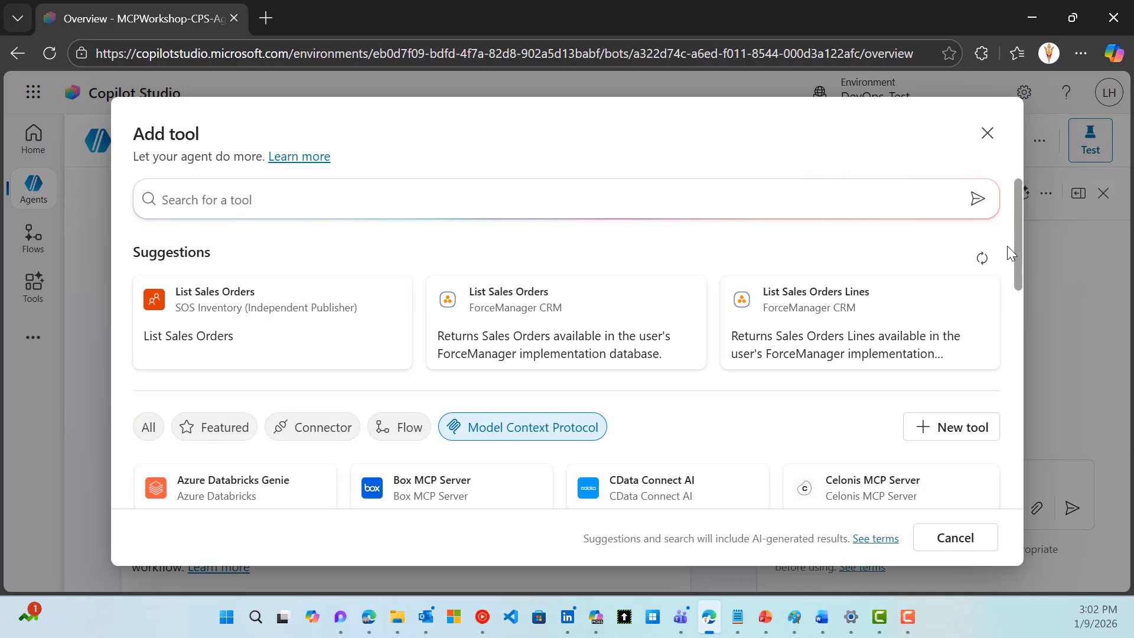
left_click(937, 438)
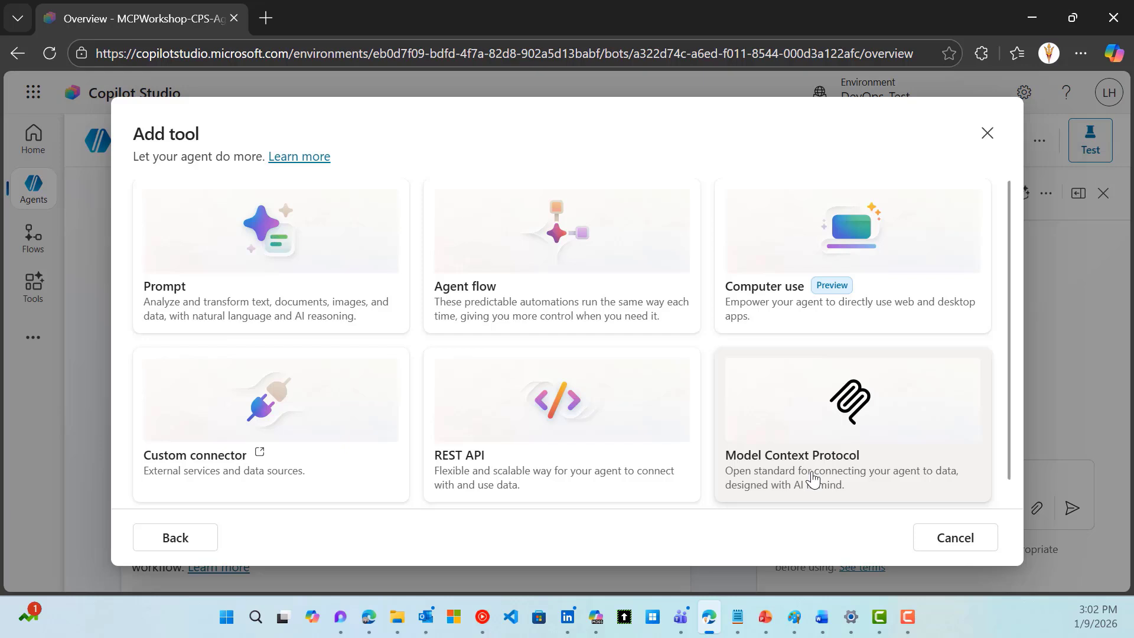
left_click(813, 480)
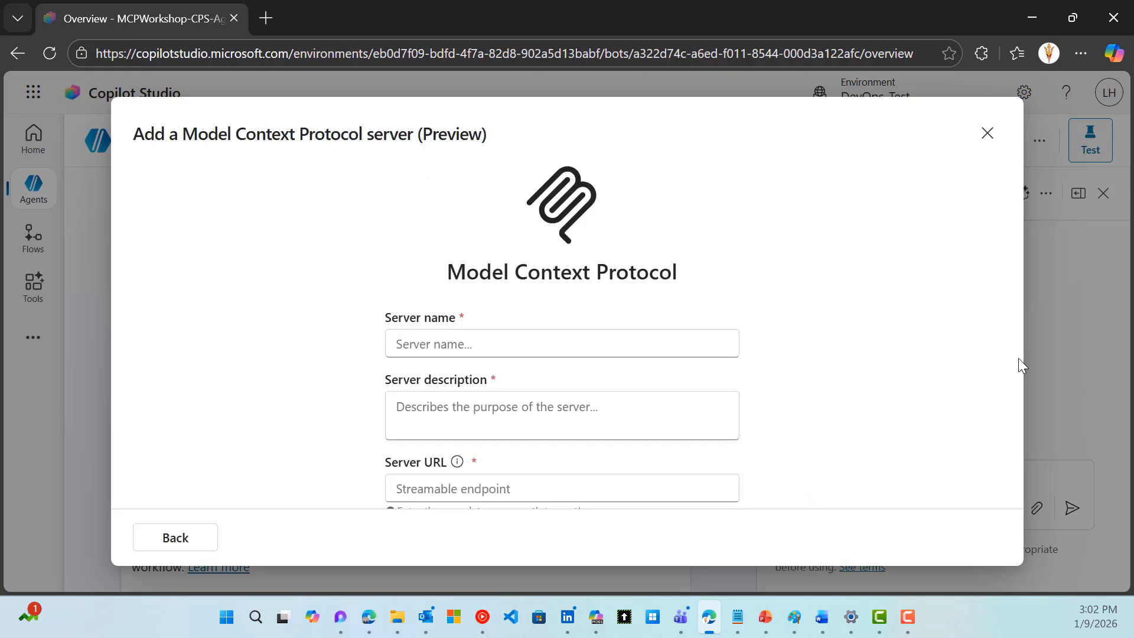
Show the MCPWorkshop-APIC API Center overview in the Azure portal
mouse_move(1008, 372)
left_mouse_down()
mouse_move(1002, 501)
mouse_move(998, 358)
left_mouse_up()
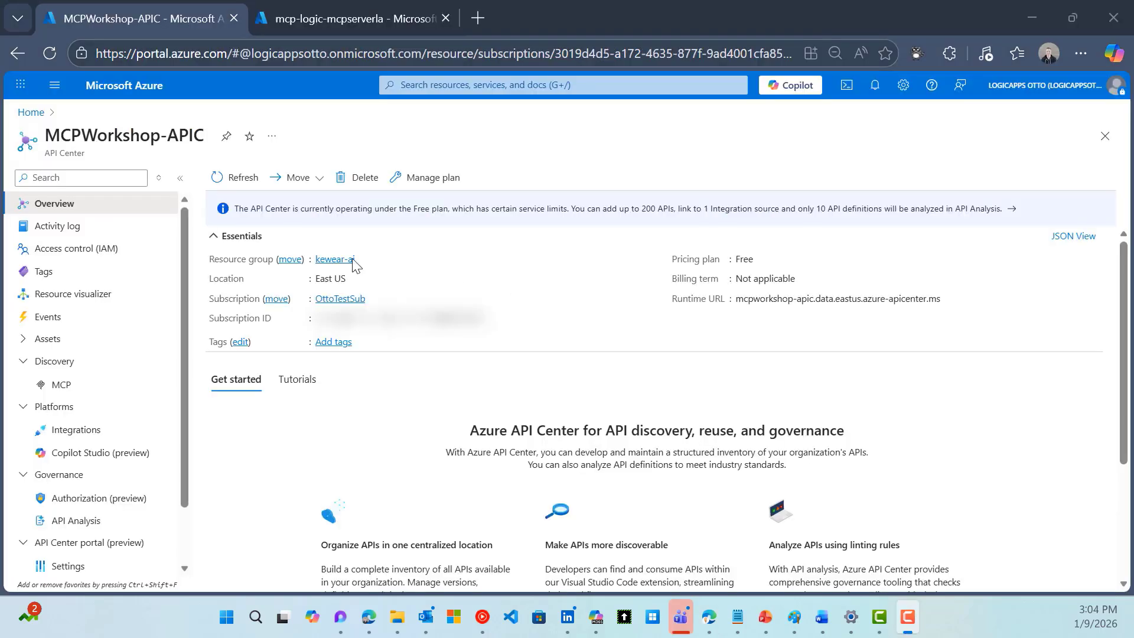
Open the API Center portal from Settings and sign in with the first listed account
scroll(113, 384, "down", 2)
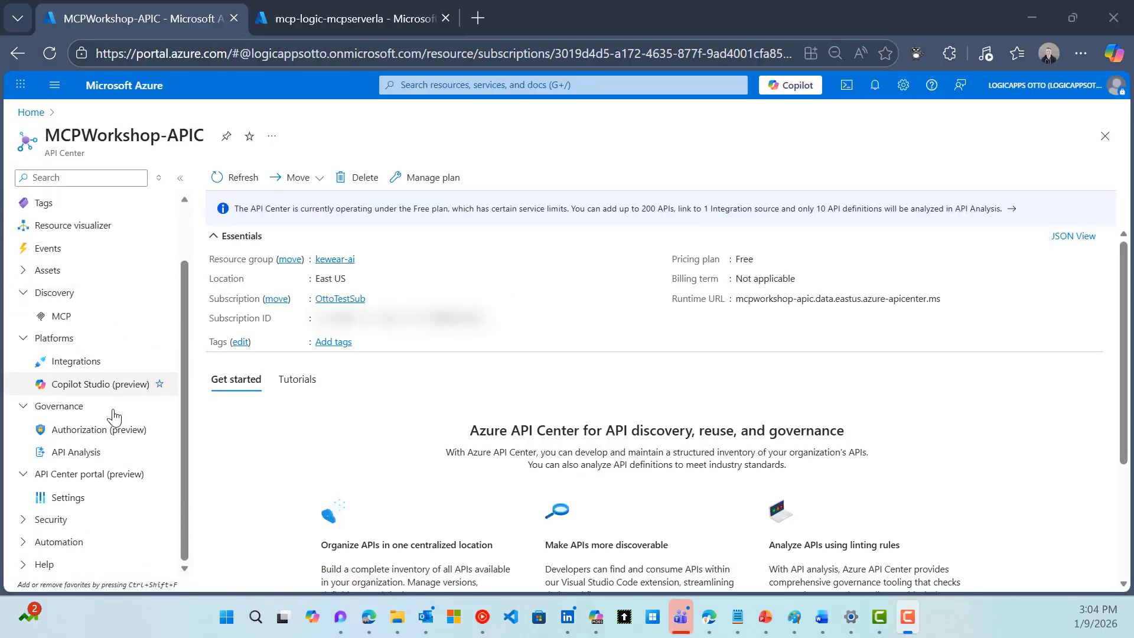
left_click(65, 499)
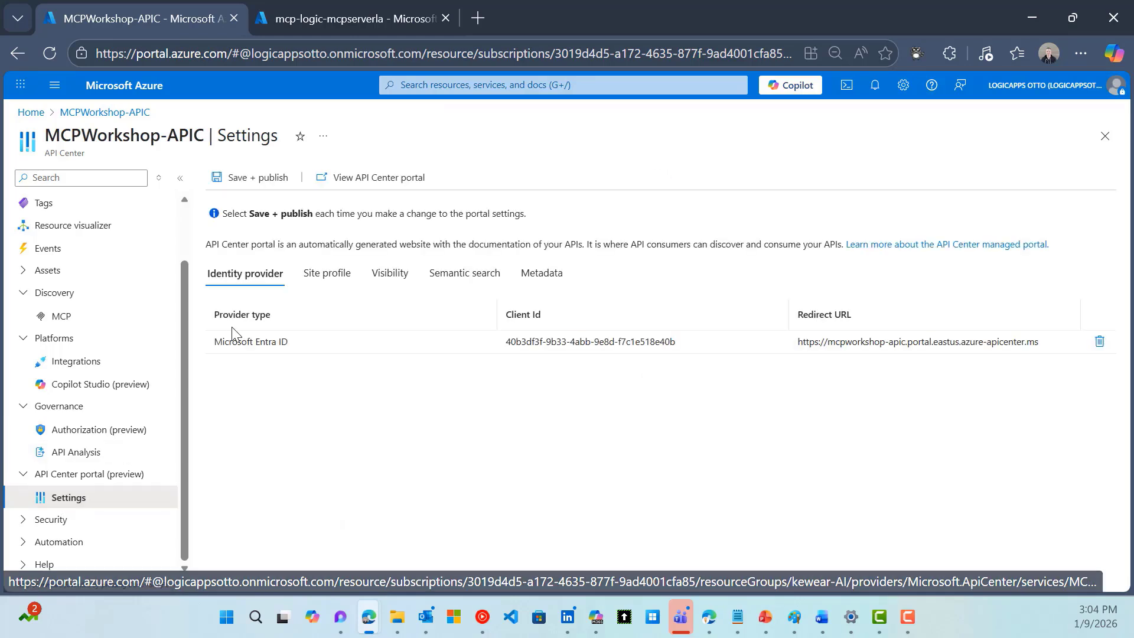
left_click(357, 179)
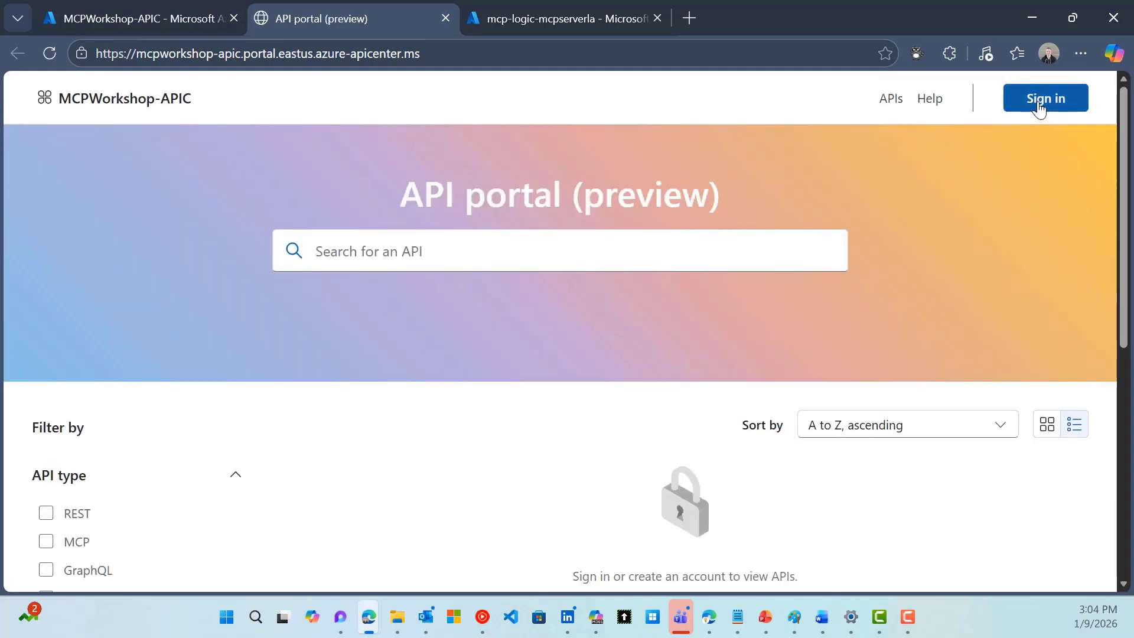
left_click(1046, 105)
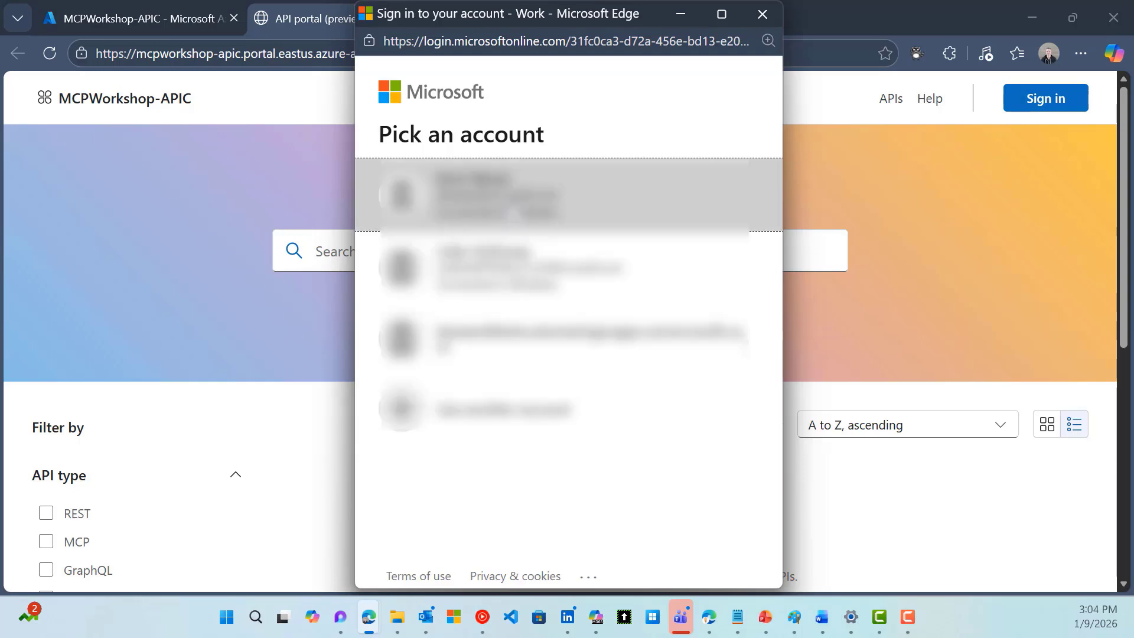
left_click(490, 190)
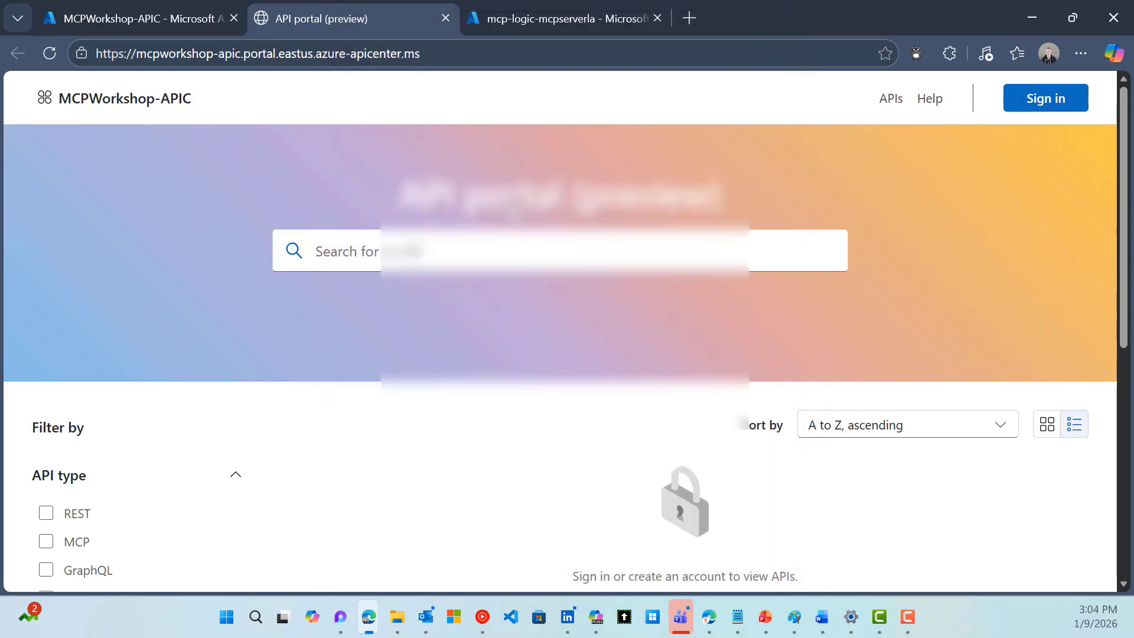
Copy the MCPWorkshopSaleforce API's endpoint URL
scroll(435, 470, "down", 3)
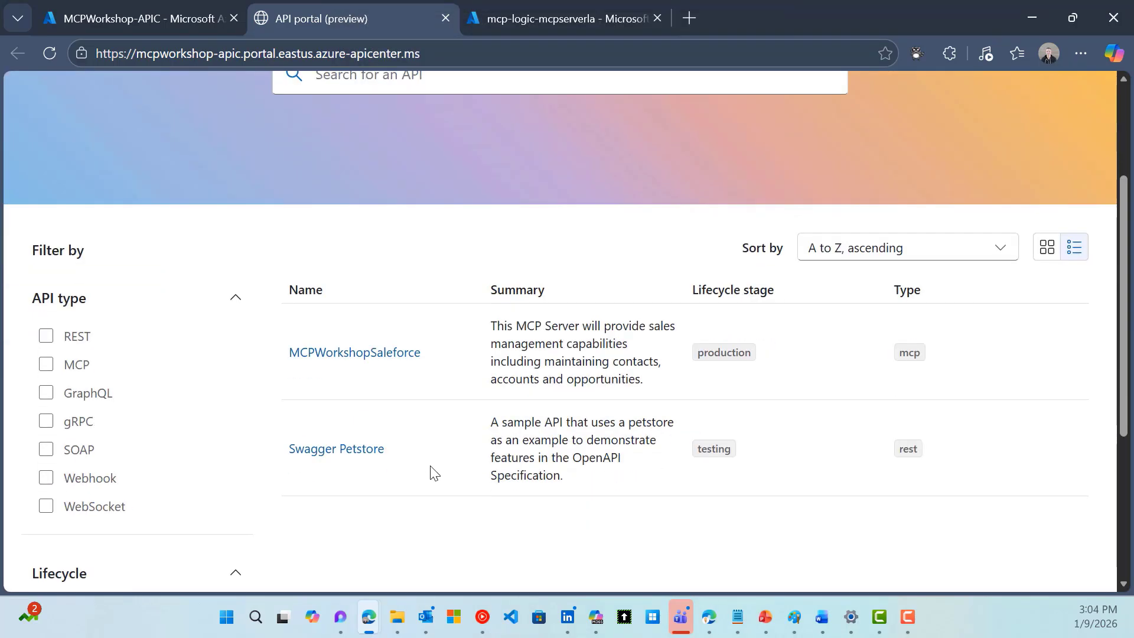
left_click(315, 357)
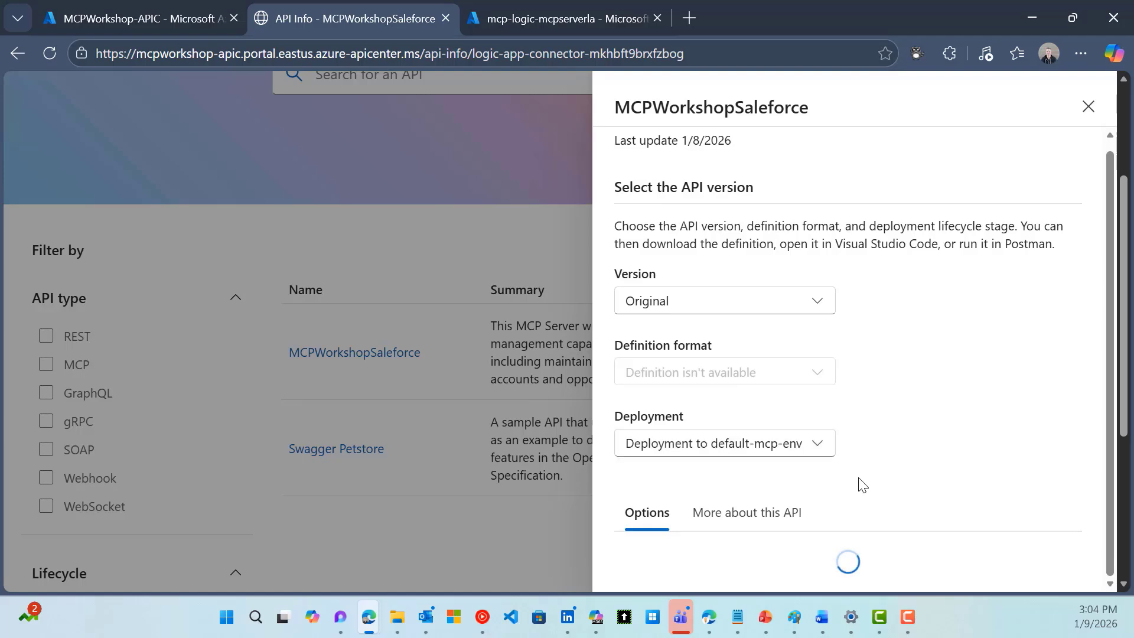
scroll(861, 483, "down", 3)
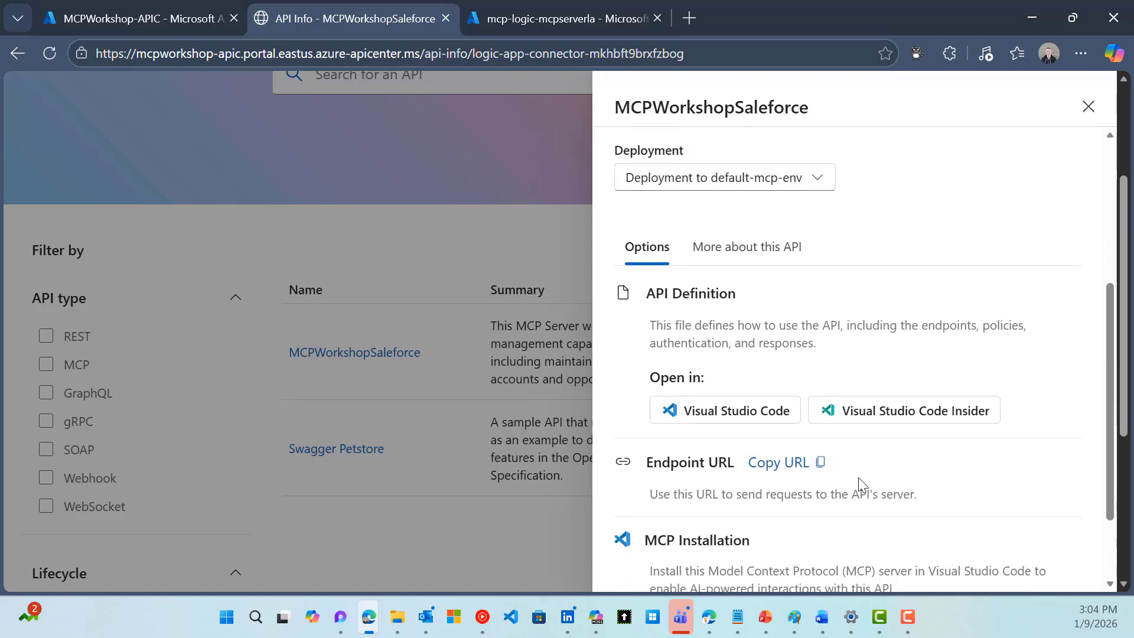
scroll(861, 483, "down", 1)
scroll(771, 381, "down", 3)
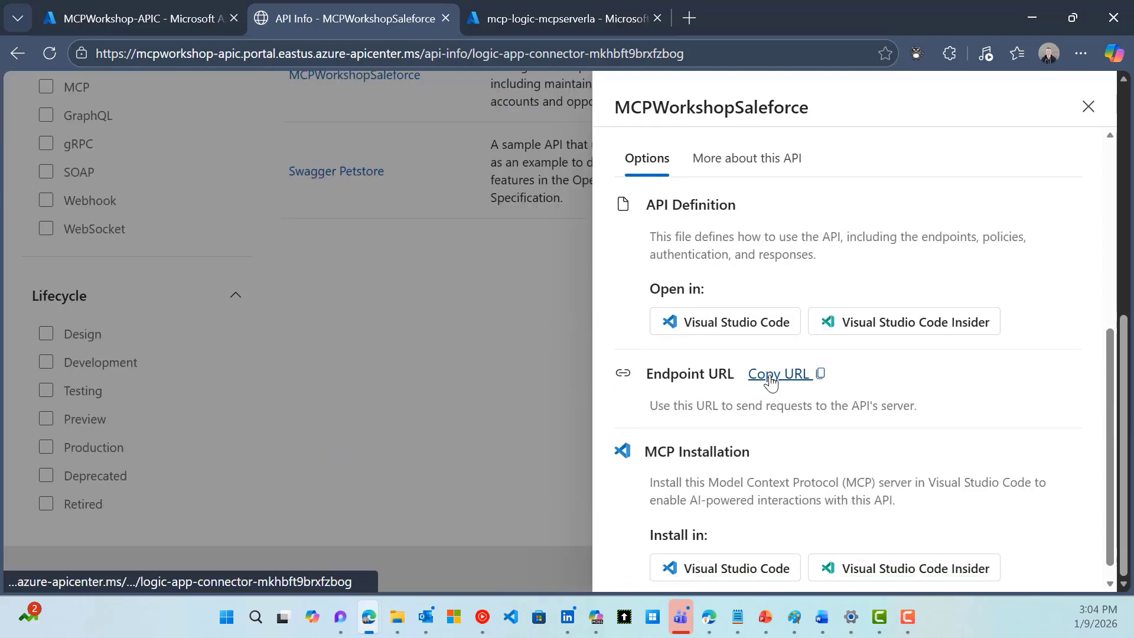
left_click(770, 381)
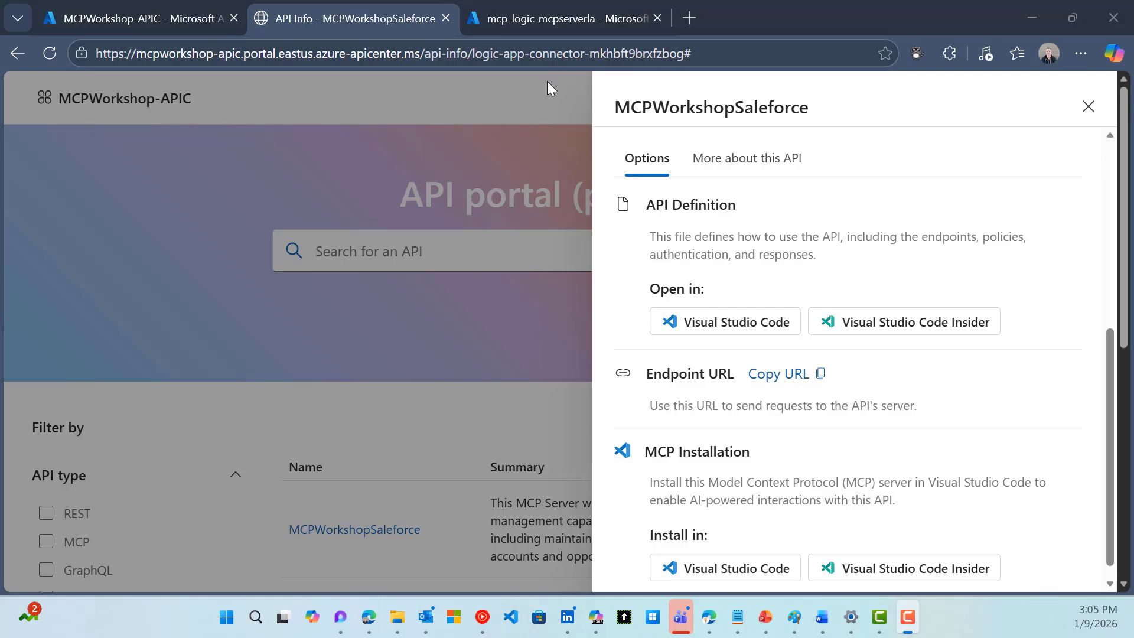
Open the mcp-logic-mcpserverla app registration from All applications
left_click(548, 20)
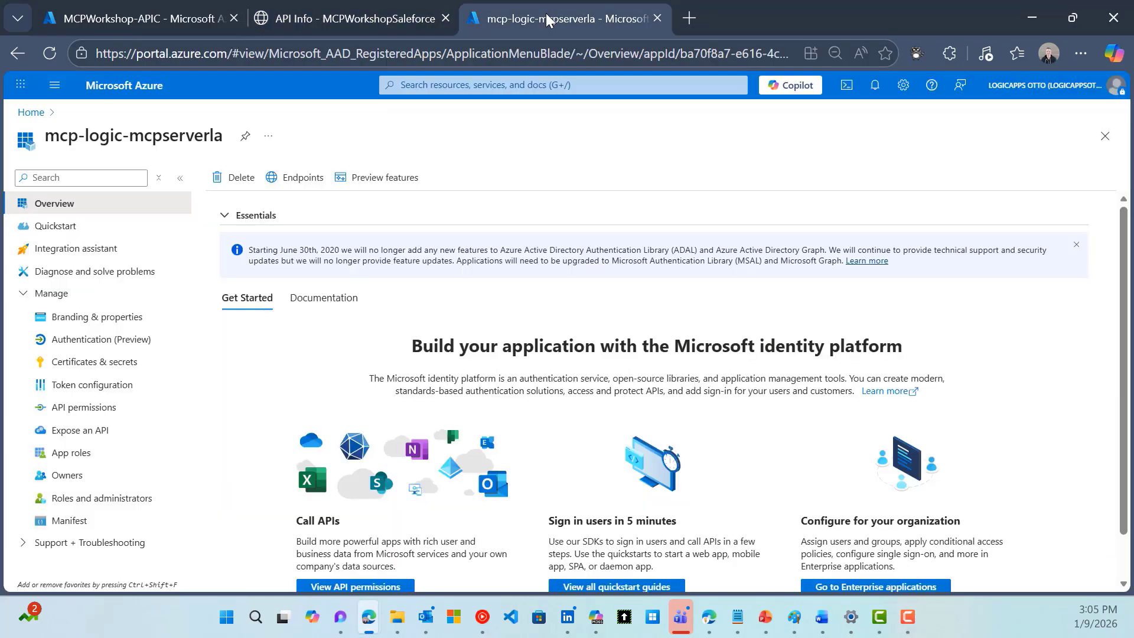
left_click(30, 113)
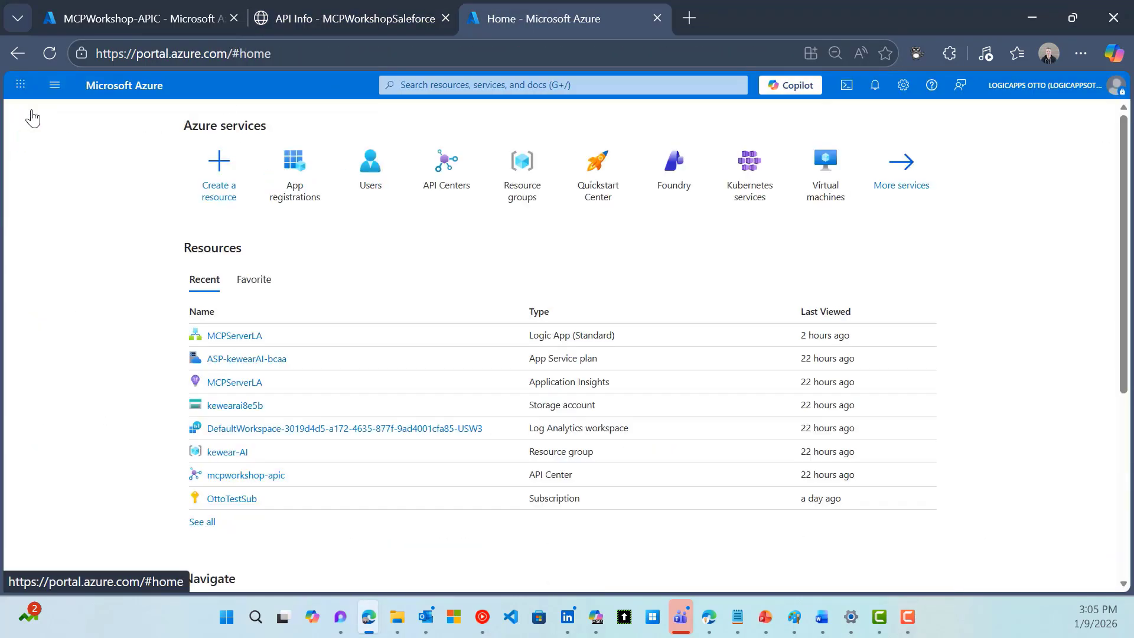
left_click(297, 195)
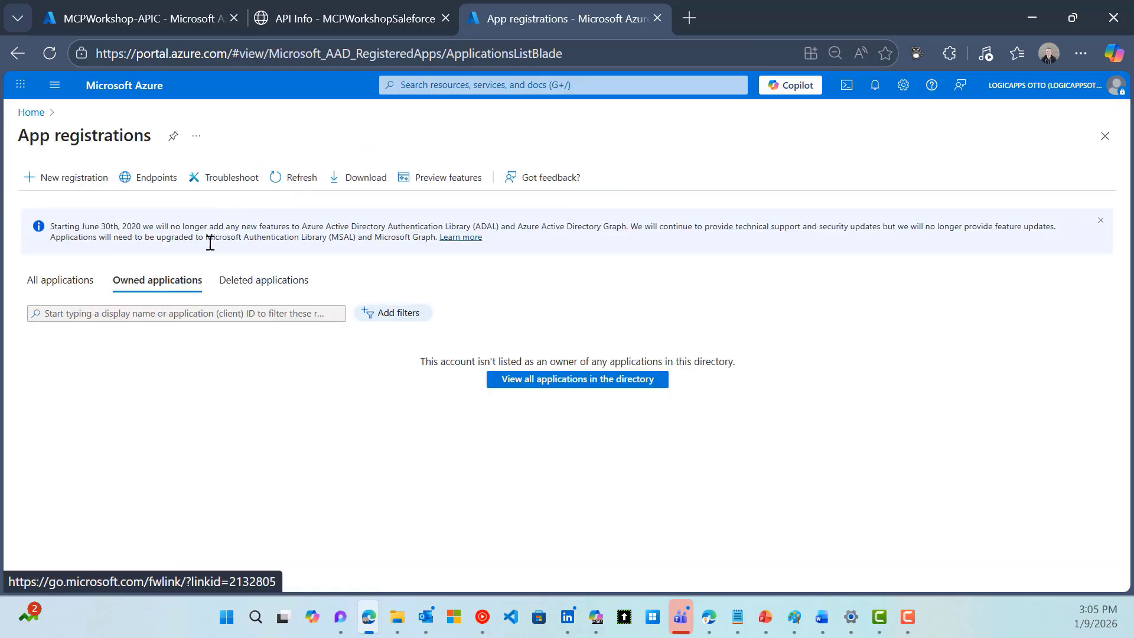
left_click(53, 281)
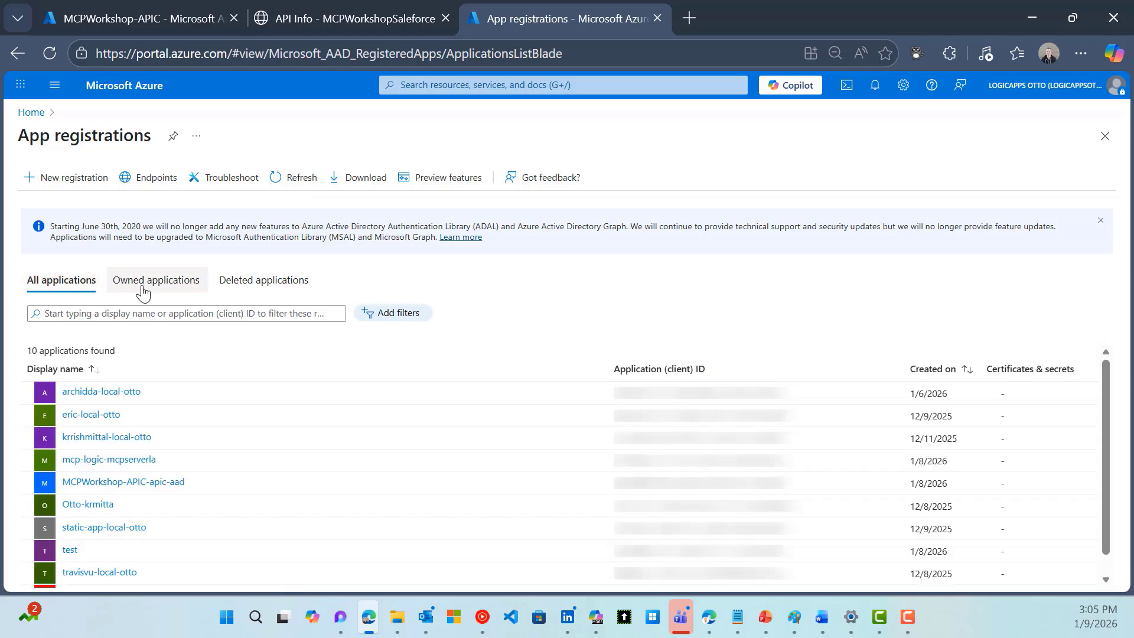
left_click(92, 460)
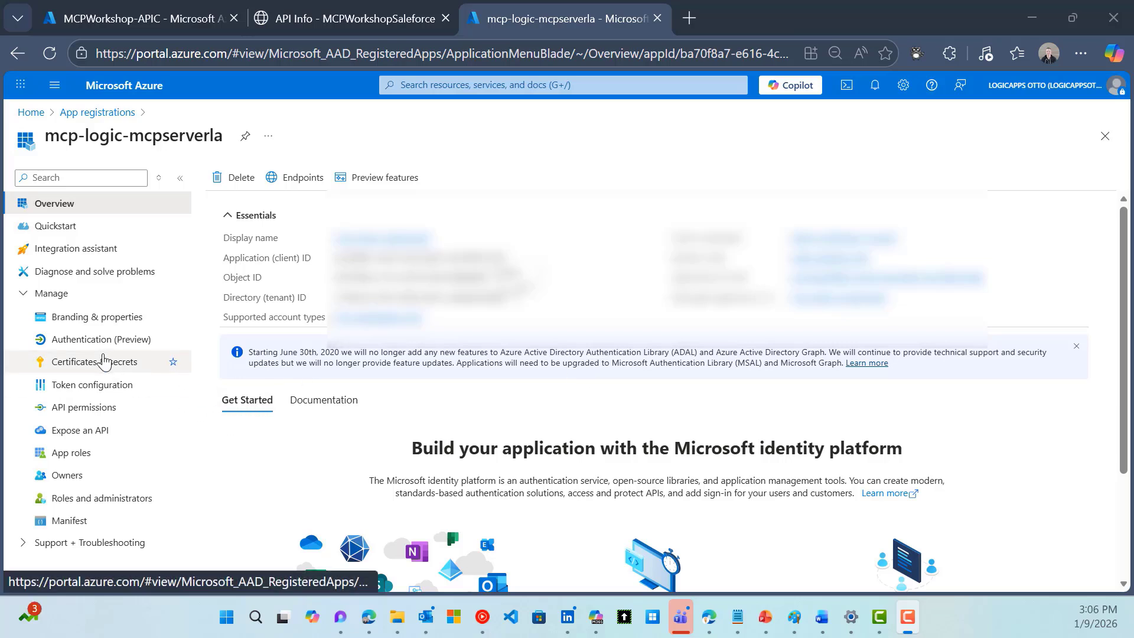
Add a new client secret named MCP Workshop under Certificates & secrets
left_click(103, 365)
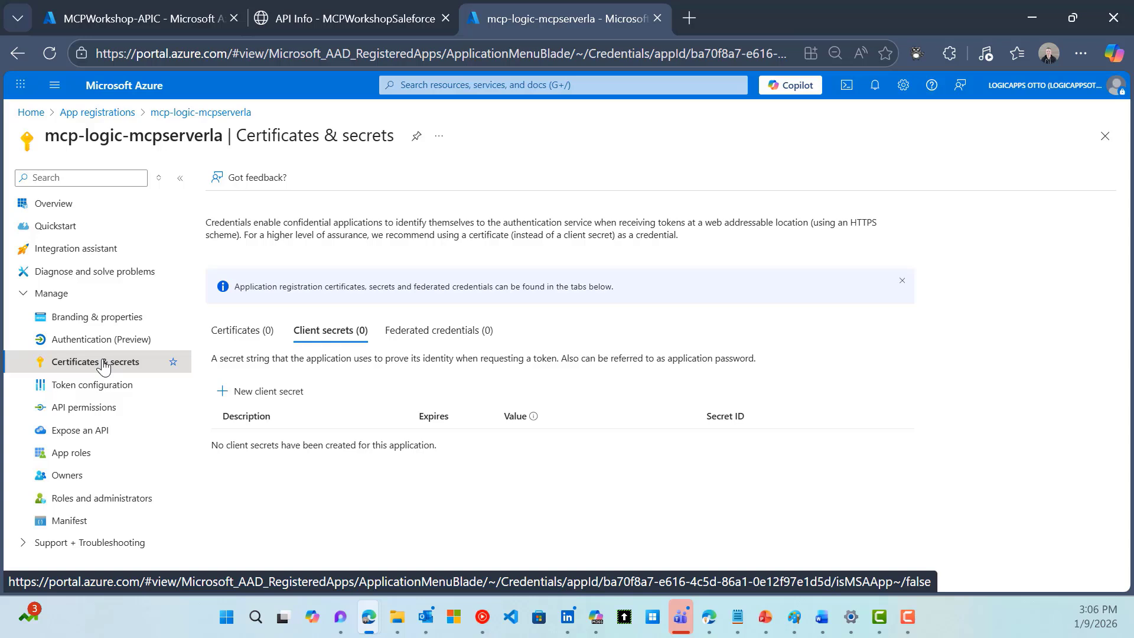
left_click(280, 392)
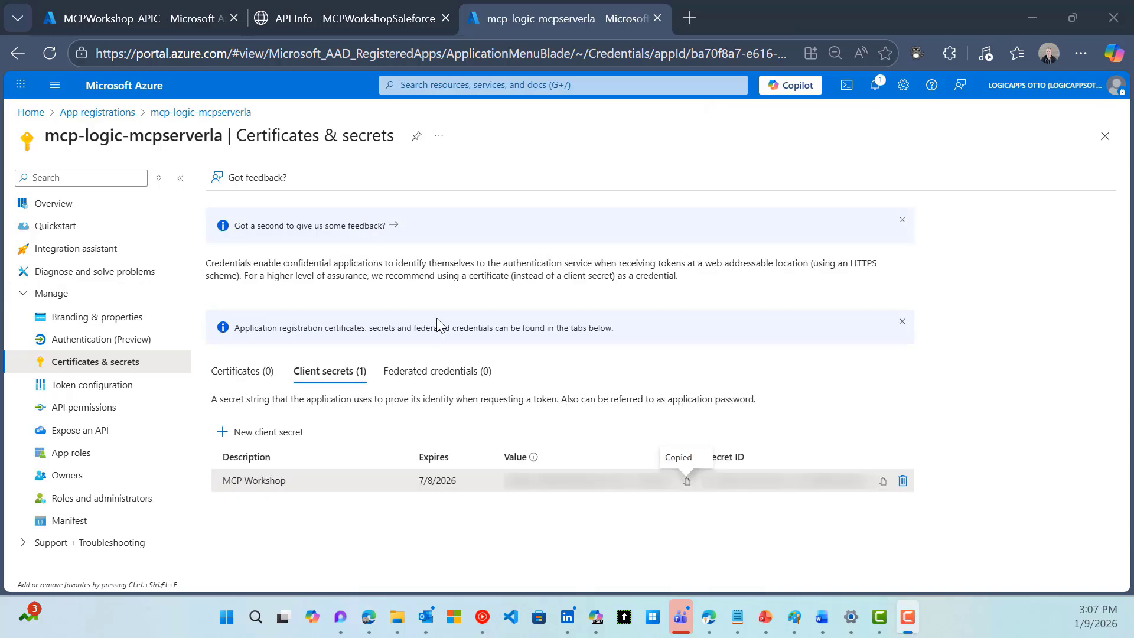
Copy the exposed API scope into Notepad, then review the app's Authentication settings
left_click(69, 436)
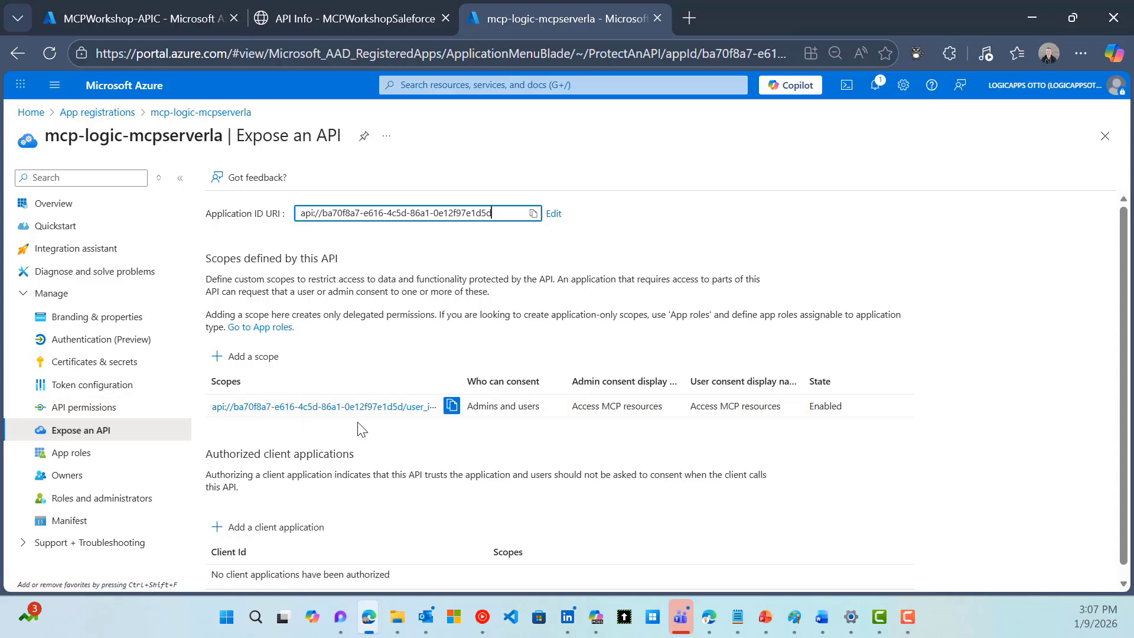
left_click(452, 409)
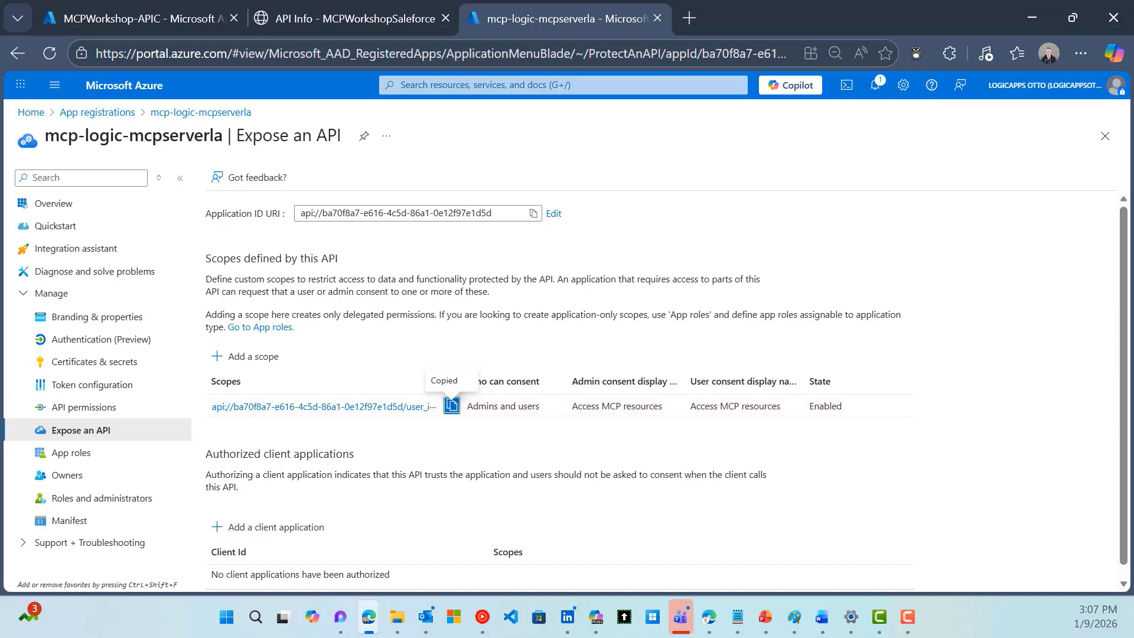
key("alt+Tab")
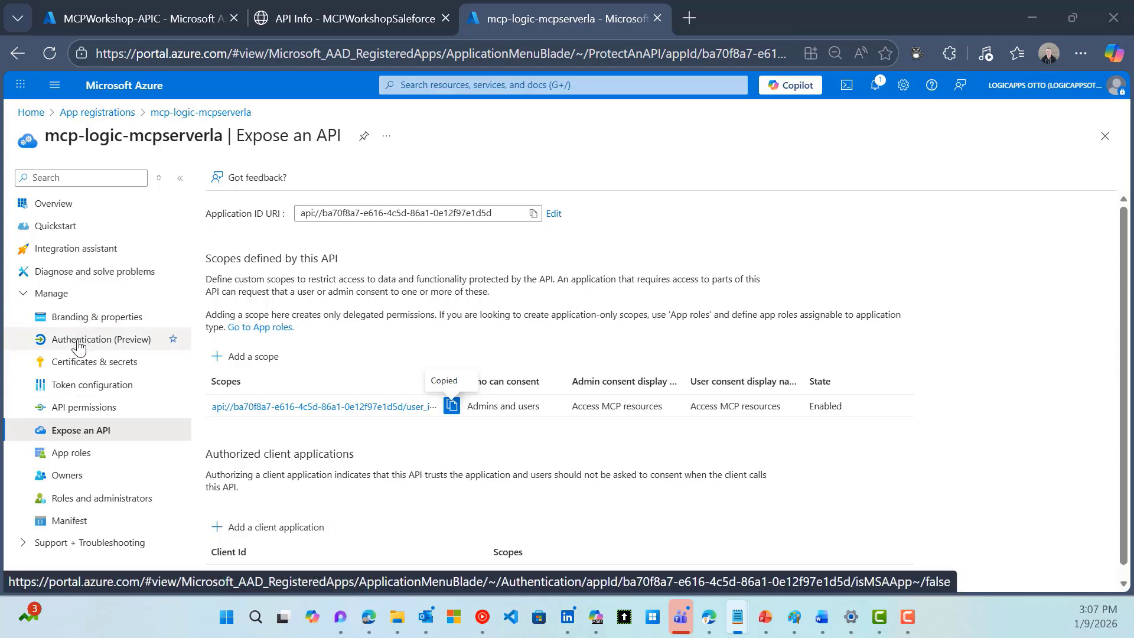
left_click(79, 347)
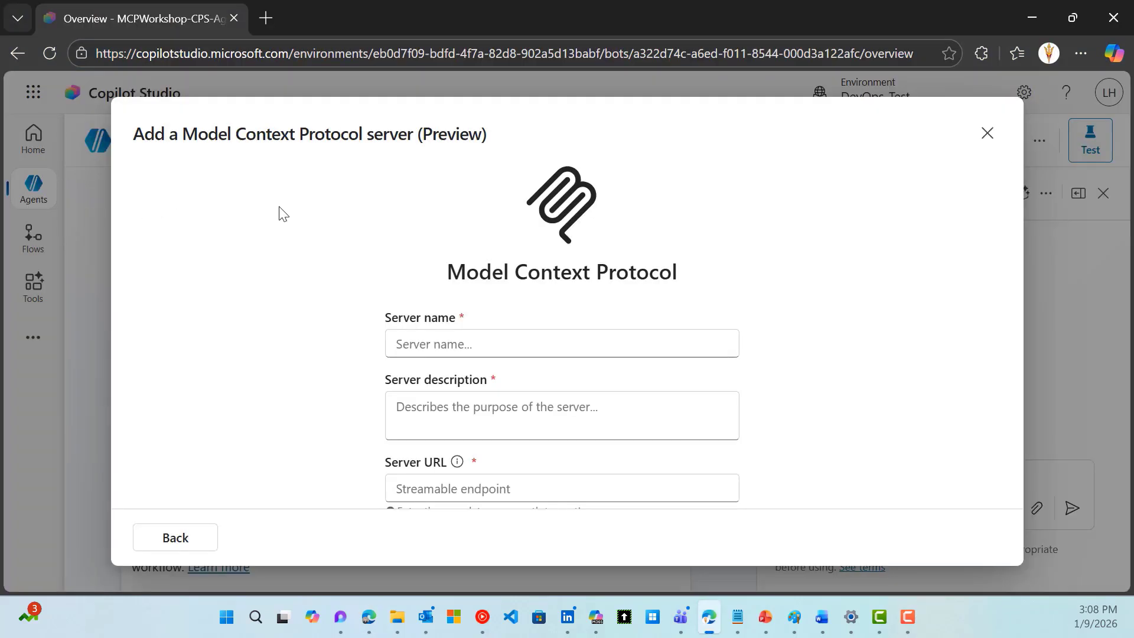
Name the server MCPWorkshop-Salesforce, describe it 'Sales Managment MCP Server', and paste the endpoint URL
left_click(491, 348)
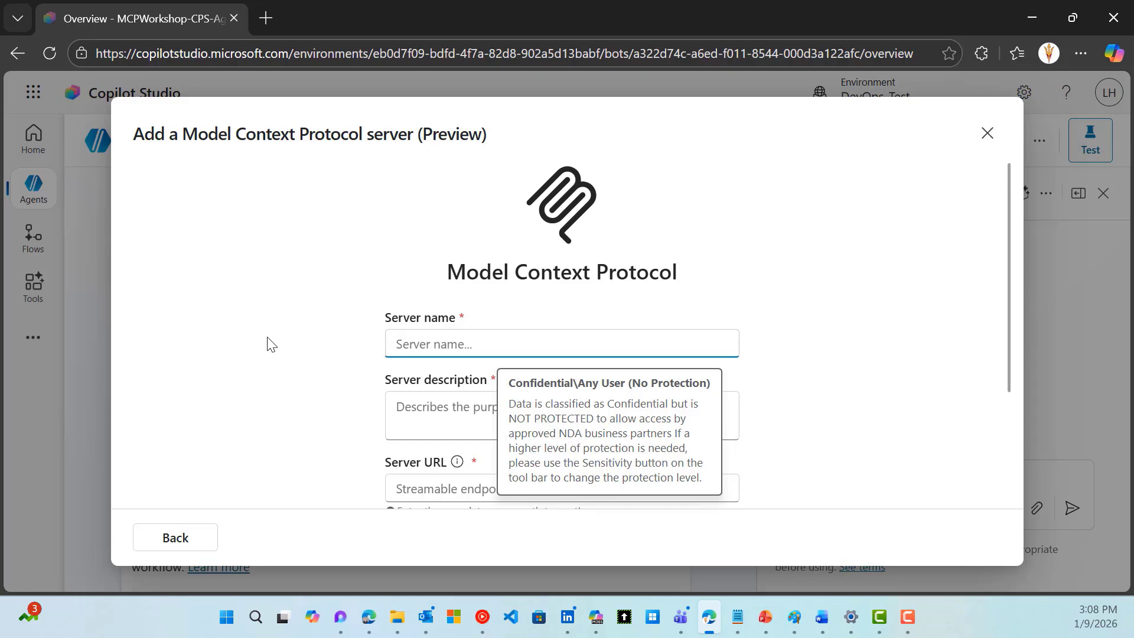
type("MCPWorkshop")
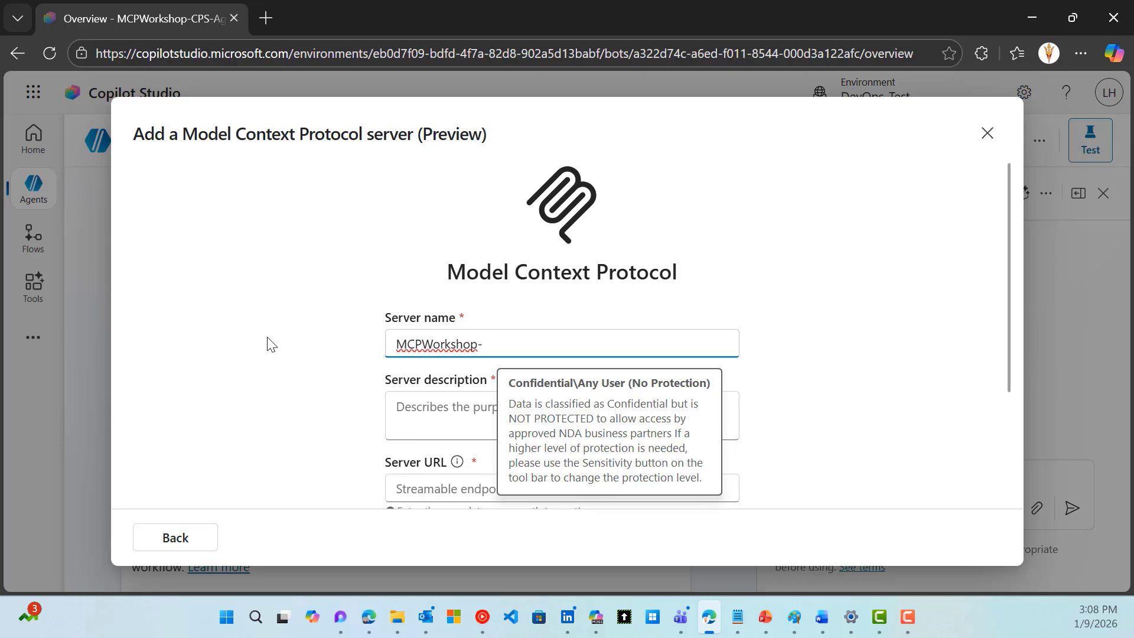
type("-Salesforce")
left_click(408, 423)
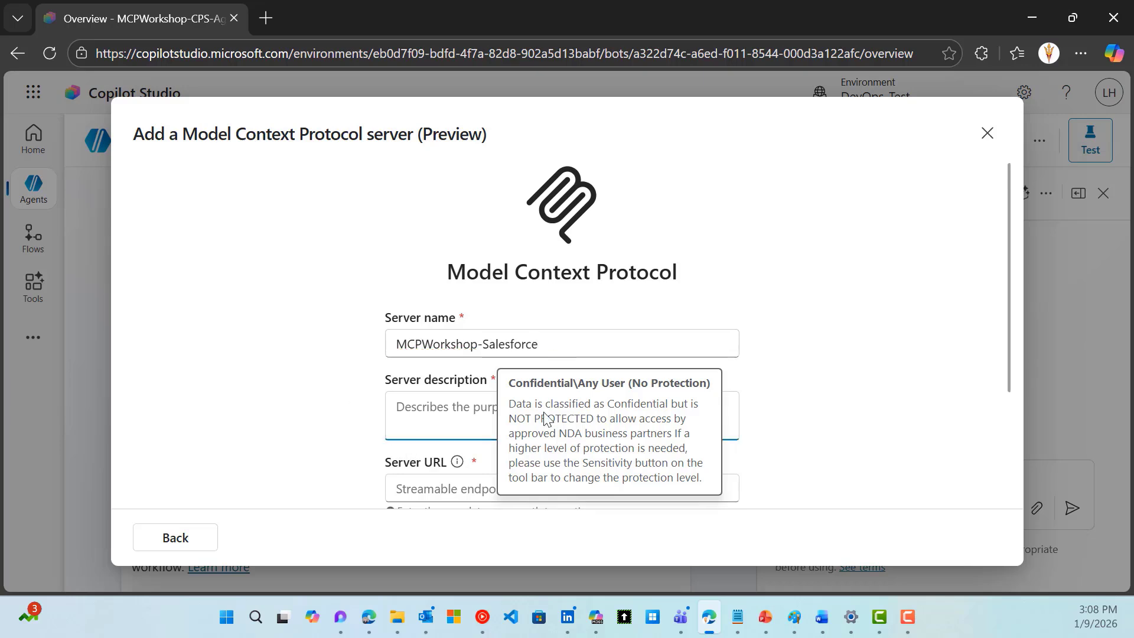
scroll(397, 422, "down", 2)
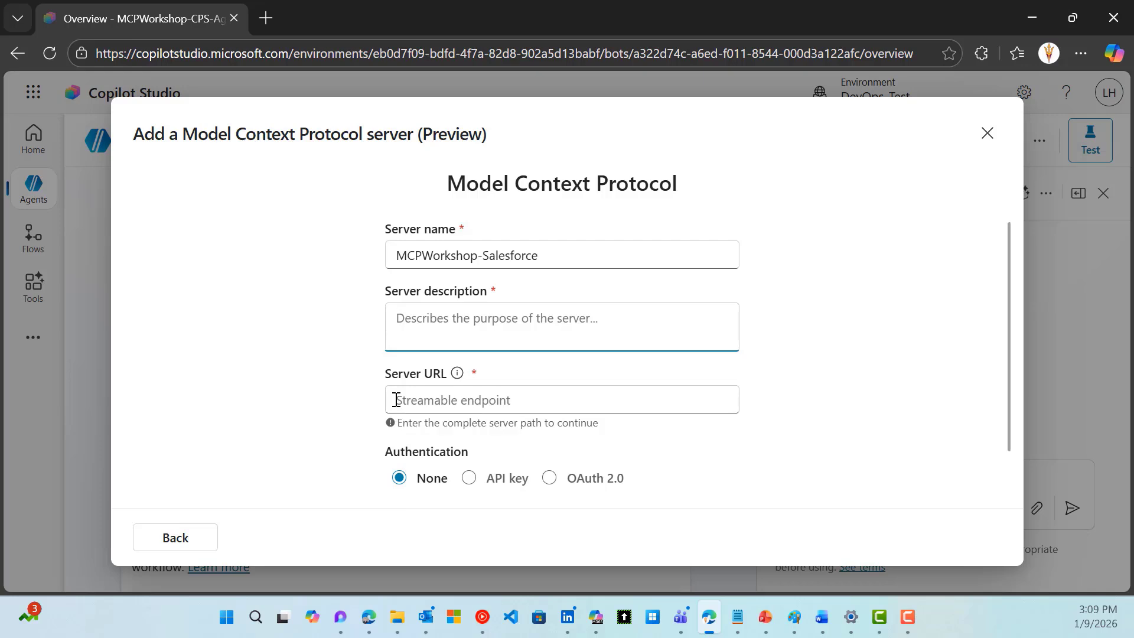
type("Sales Ma")
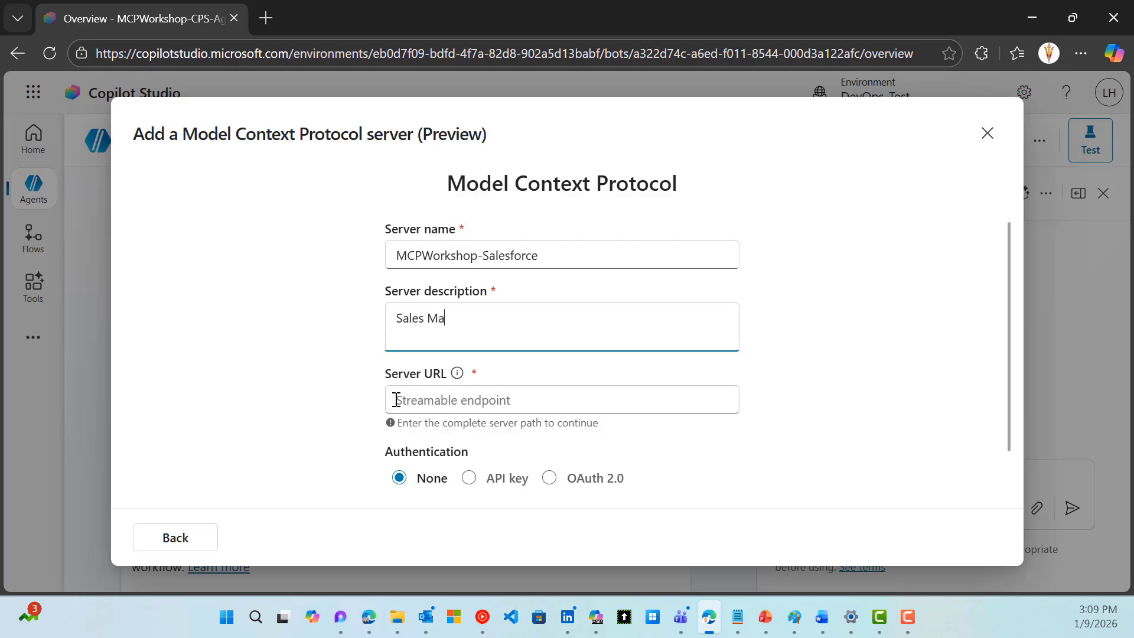
type("nagment MCP Ser")
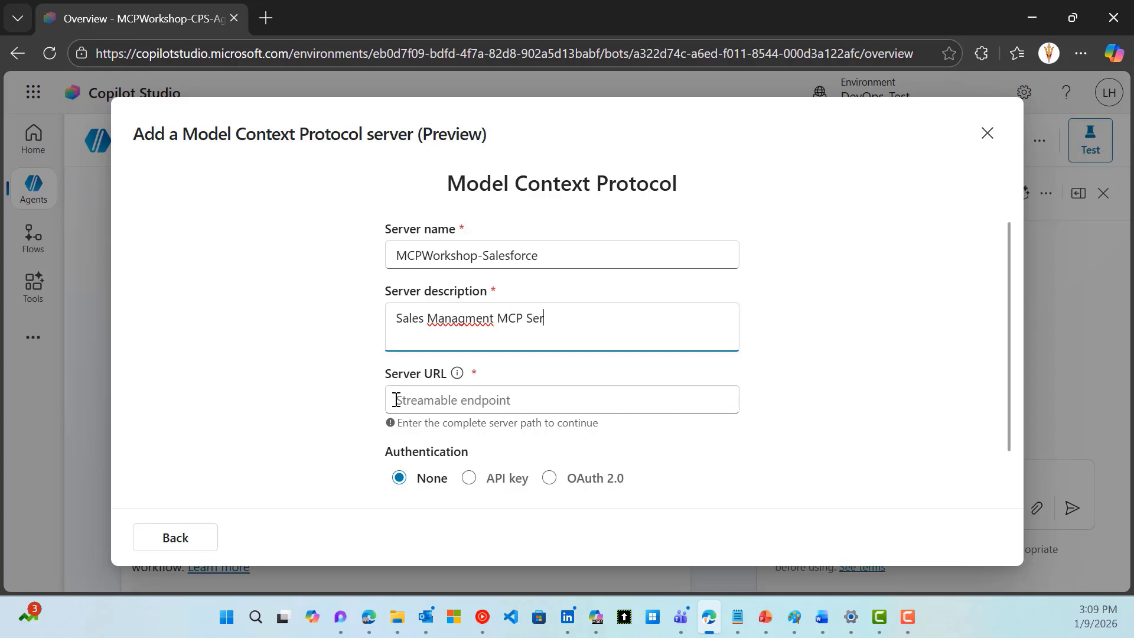
type("ver")
left_click(435, 402)
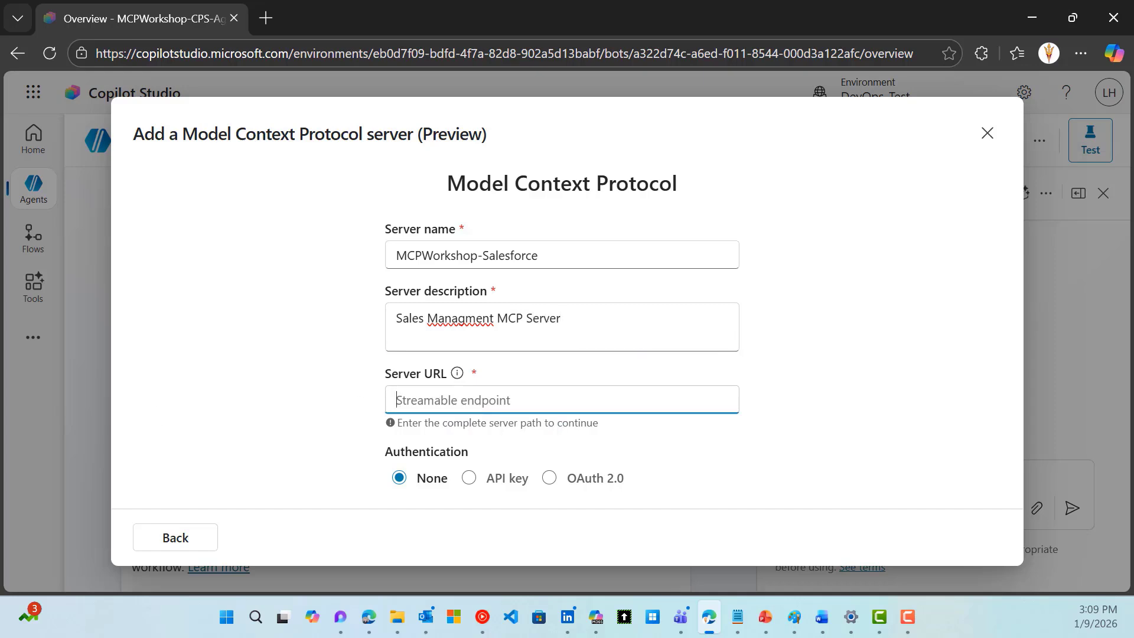
key("alt+Tab")
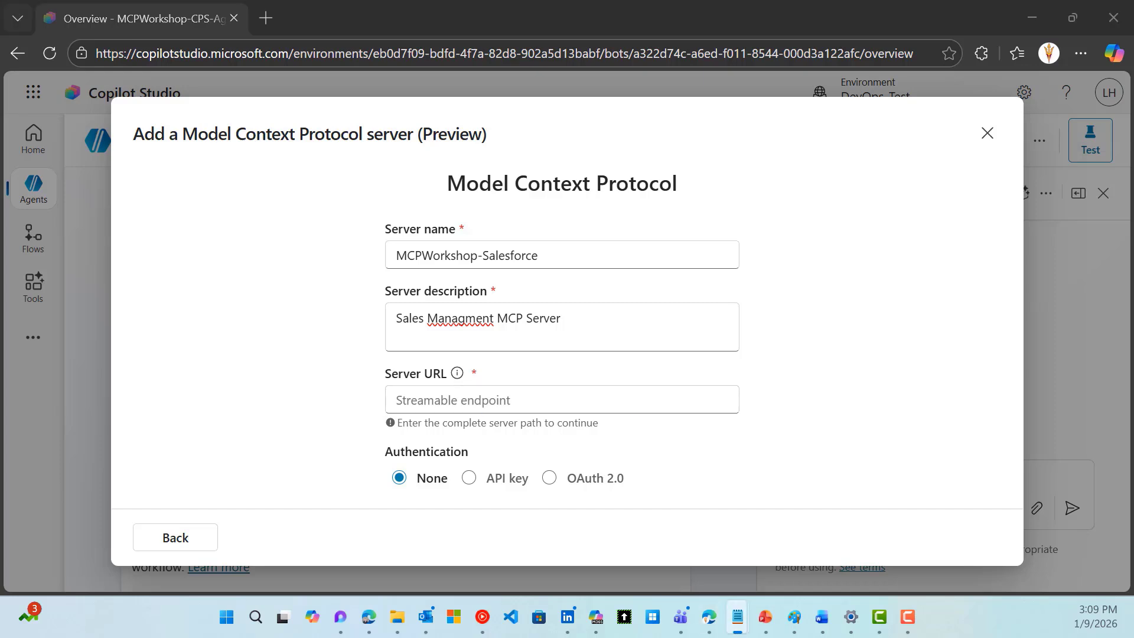
left_click(522, 396)
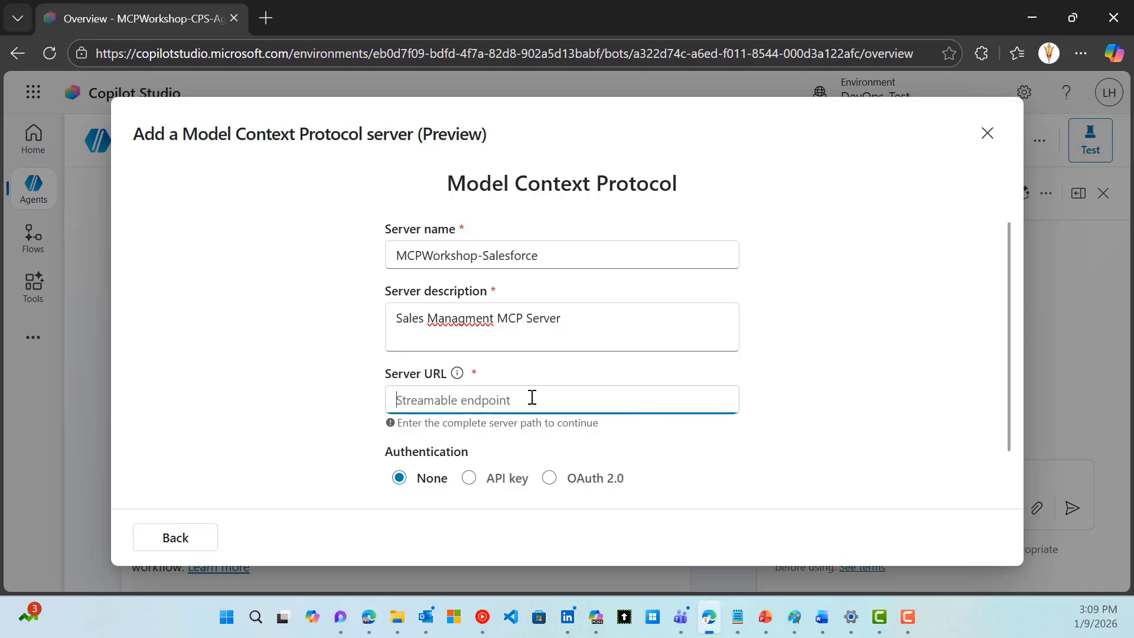
key("ctrl+v")
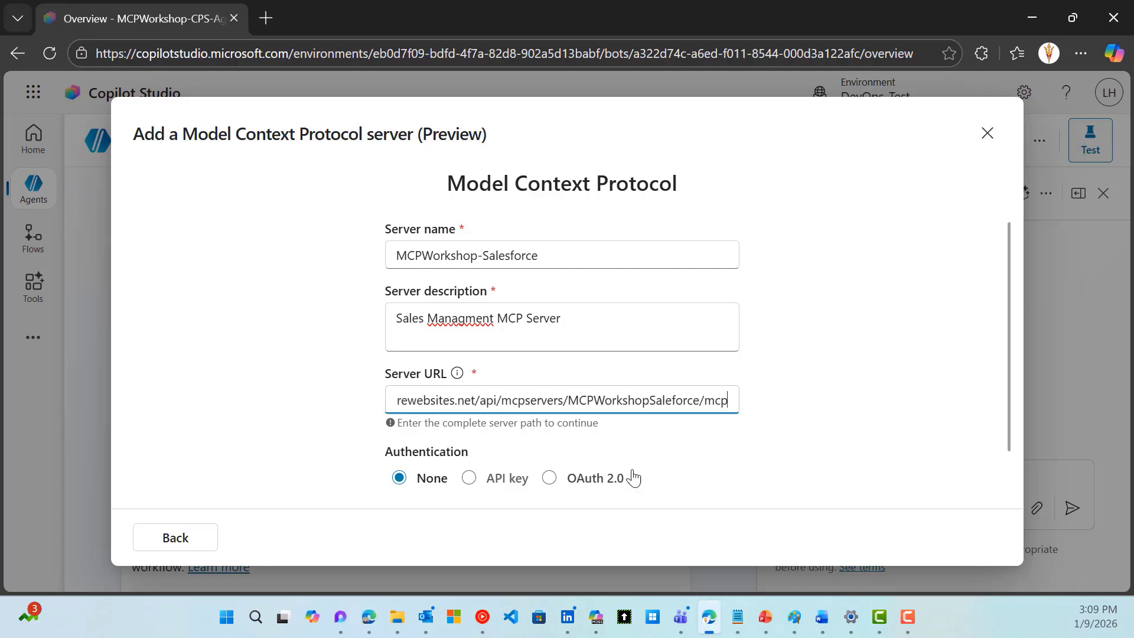
scroll(638, 476, "down", 2)
Select OAuth 2.0 authentication with the Manual type
left_click(577, 399)
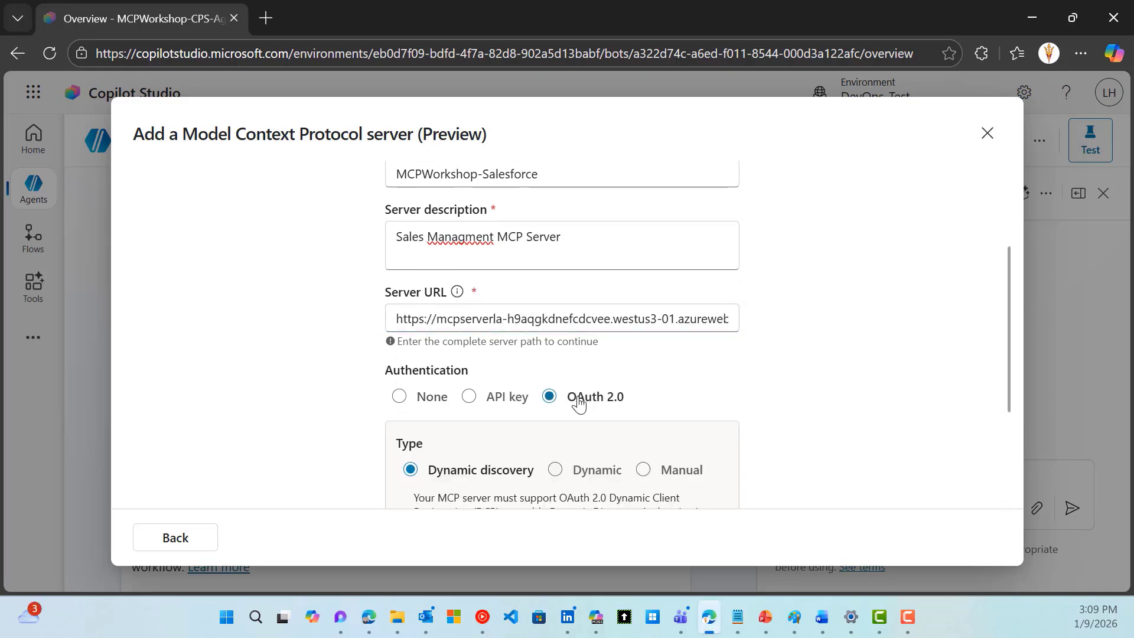
scroll(770, 405, "down", 4)
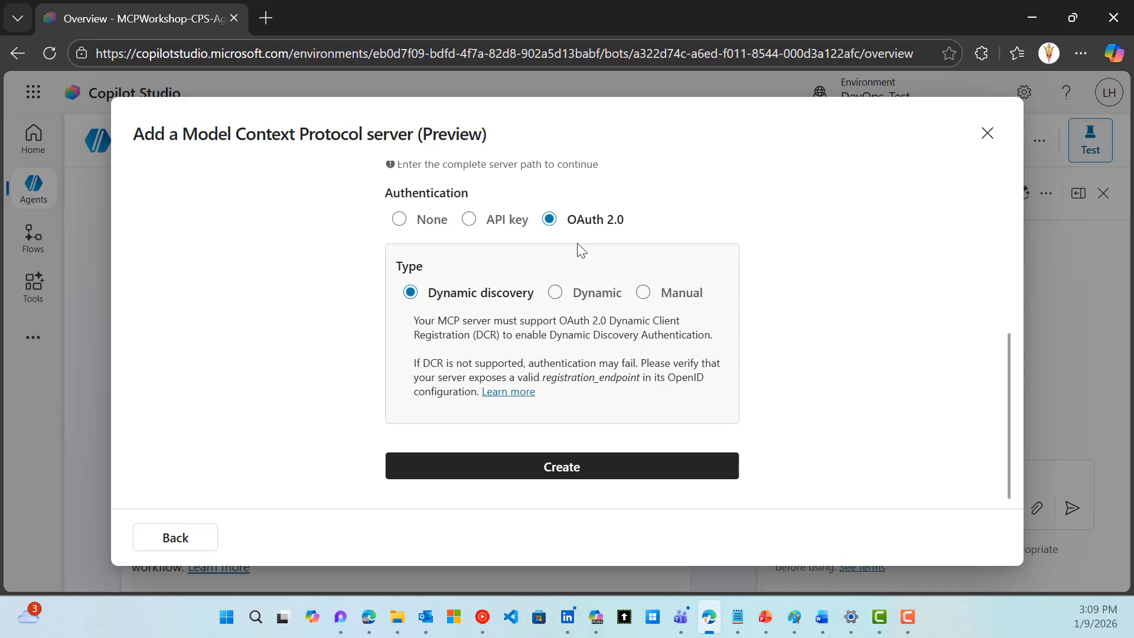
left_click(646, 298)
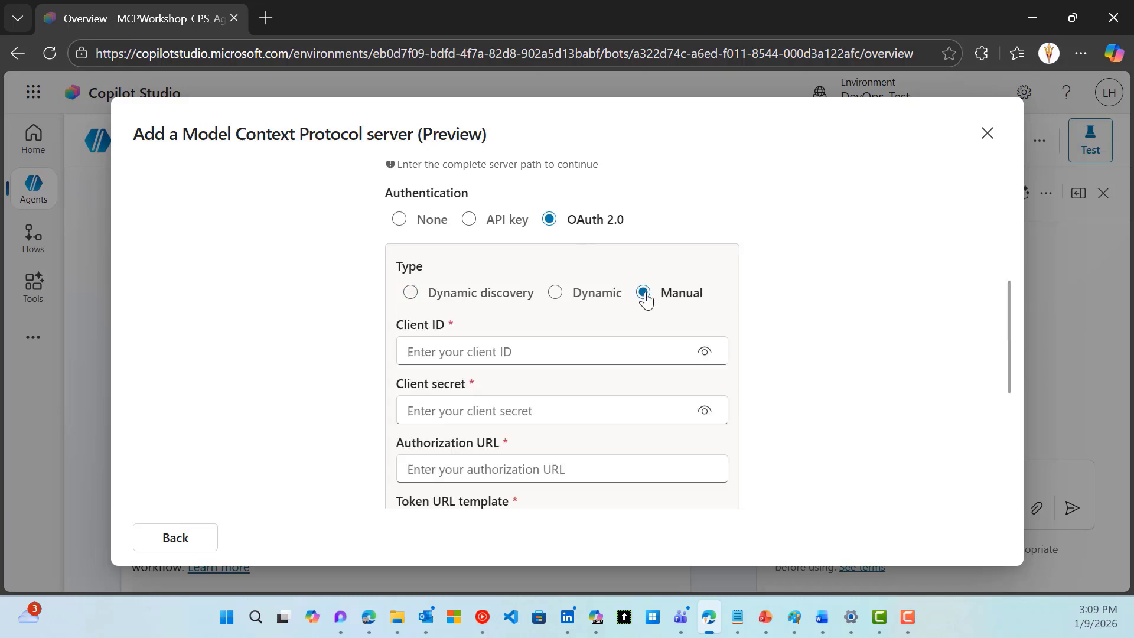
scroll(723, 397, "down", 1)
scroll(725, 399, "down", 1)
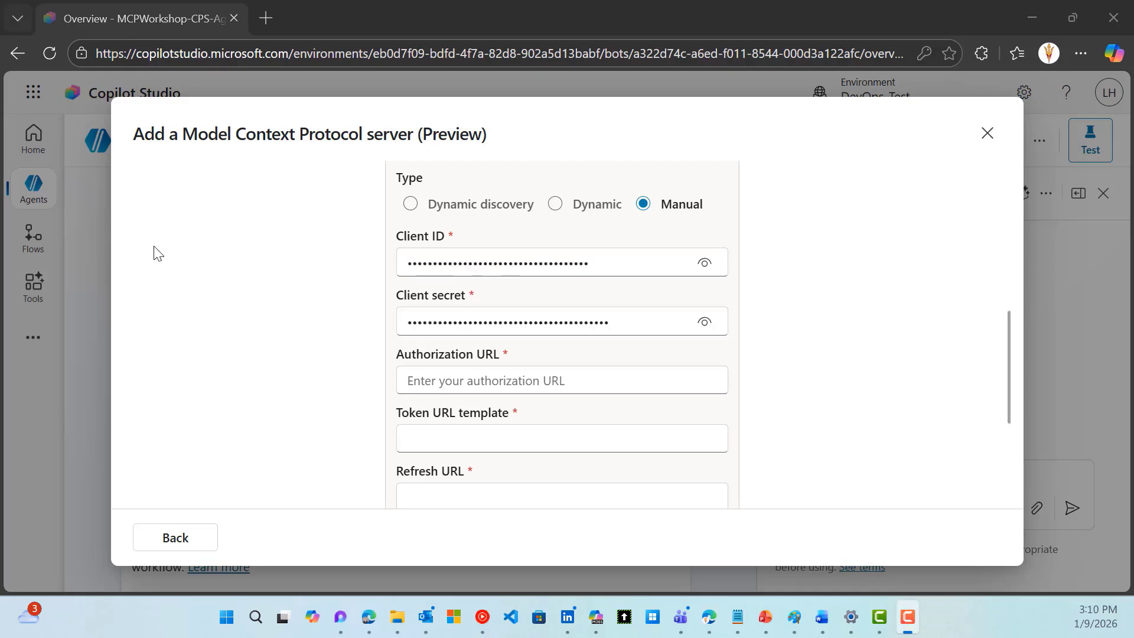
Paste the login.microsoftonline.com /oauth2/v2.0/authorize URL into the Authorization URL field
left_click(476, 382)
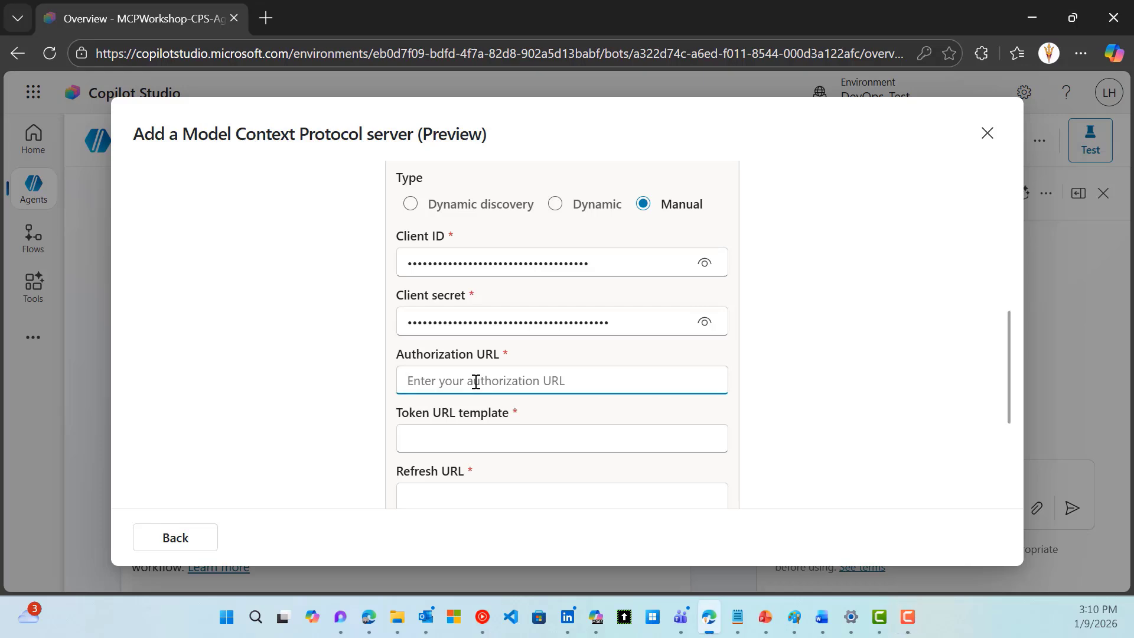
key("ctrl+v")
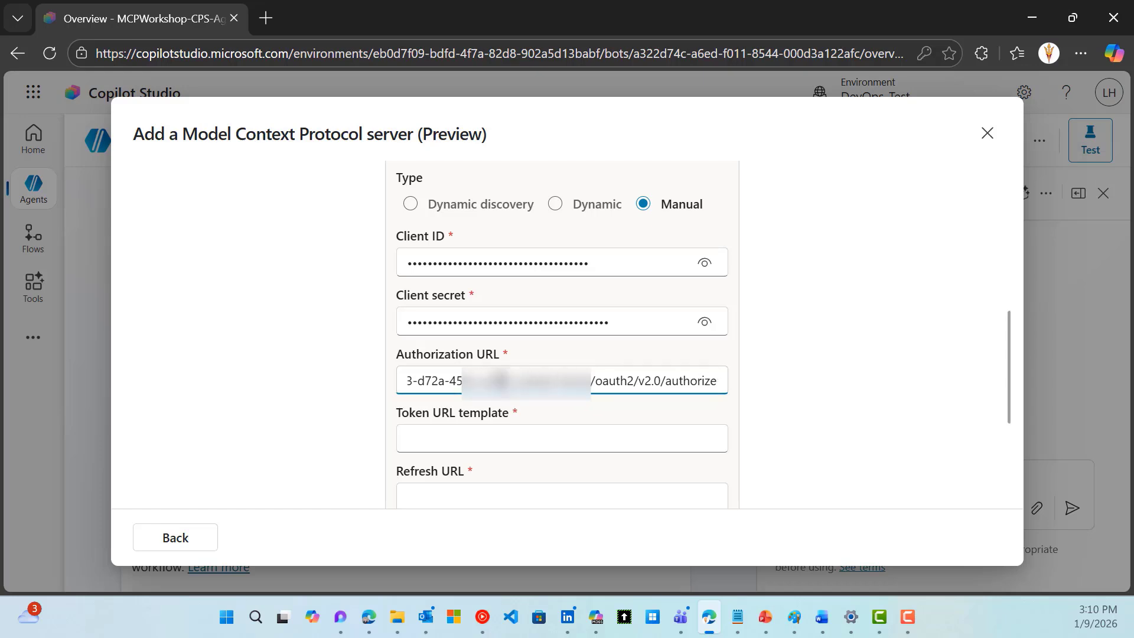
key("Left")
key("Left")
key("Left")
key("Left")
key("Left")
key("Left")
key("Left")
key("Left")
key("Left")
key("Left")
key("Left")
key("Left")
key("Left")
key("Left")
key("Left")
key("Left")
key("Left")
key("Left")
key("Left")
key("Left")
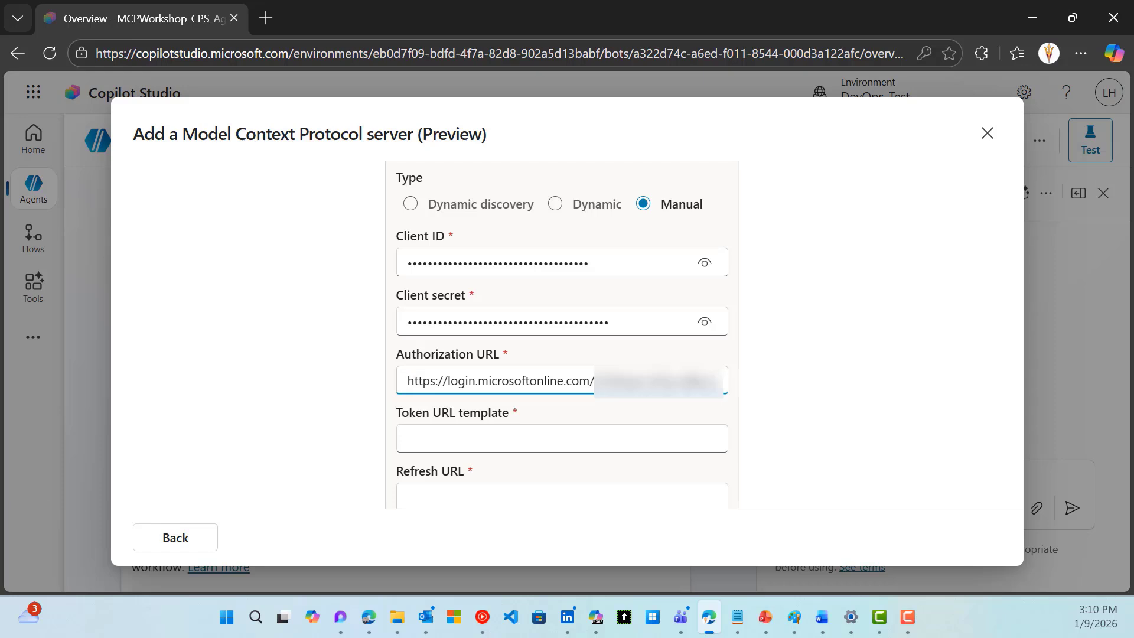
Fill both Token URL template and Refresh URL with the /oauth2/v2.0/token URL and verify them
key("alt+Tab")
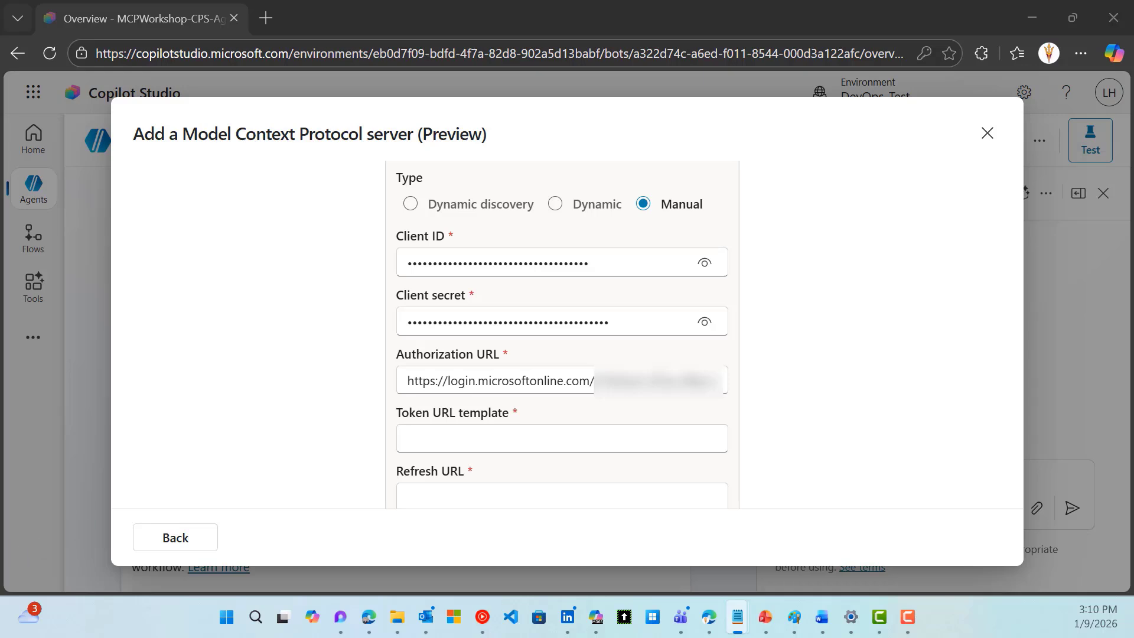
left_click(433, 436)
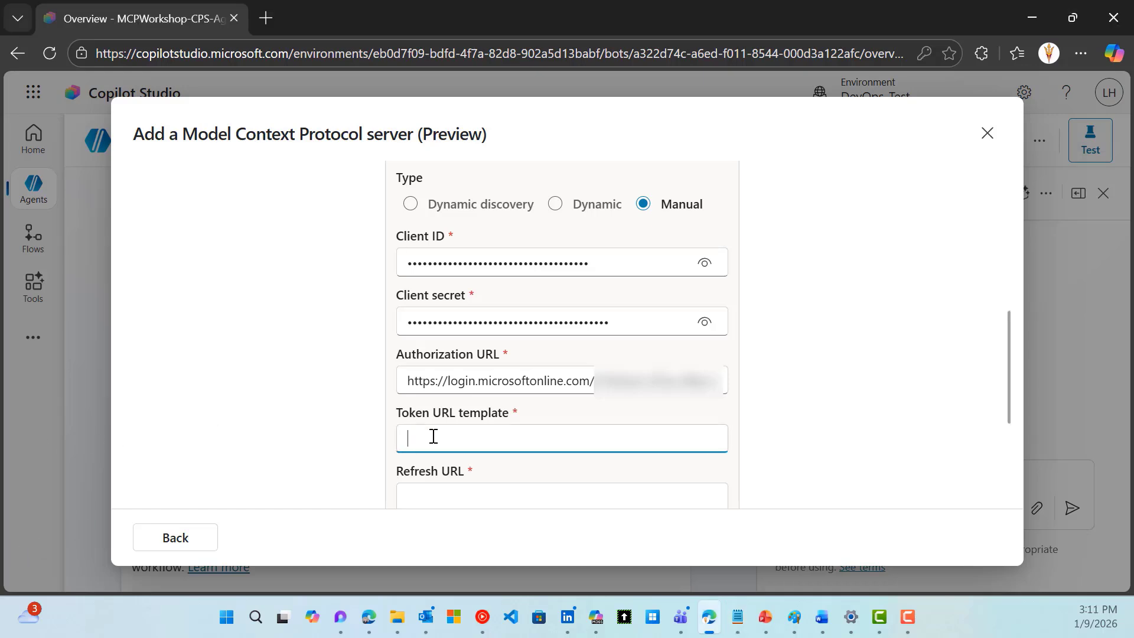
key("ctrl+v")
scroll(358, 450, "down", 1)
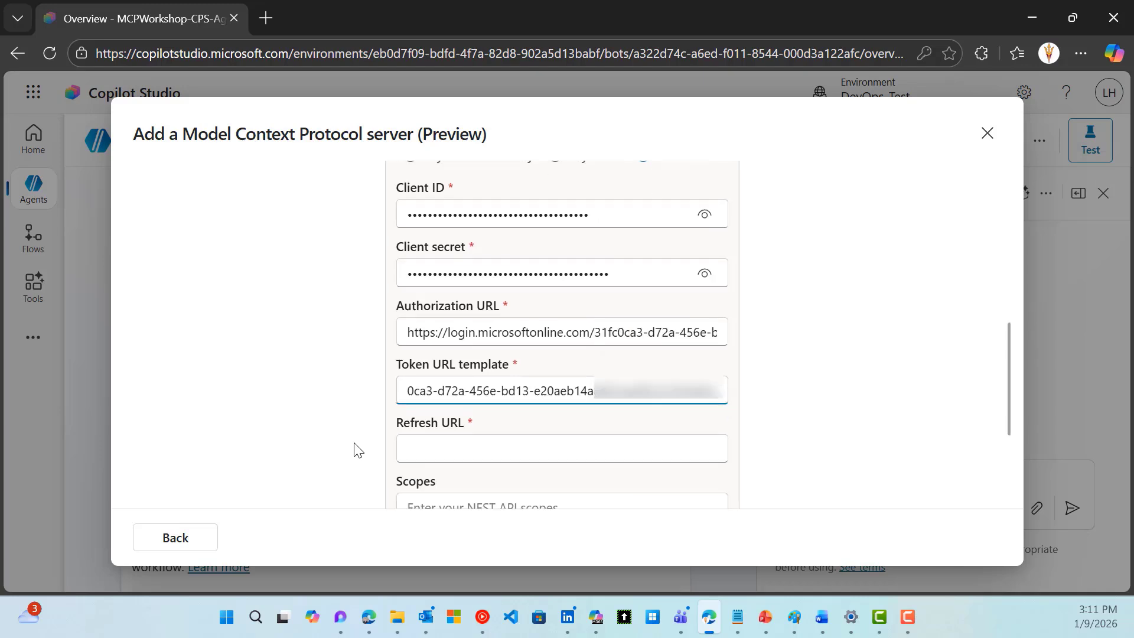
scroll(358, 449, "down", 3)
left_click(441, 318)
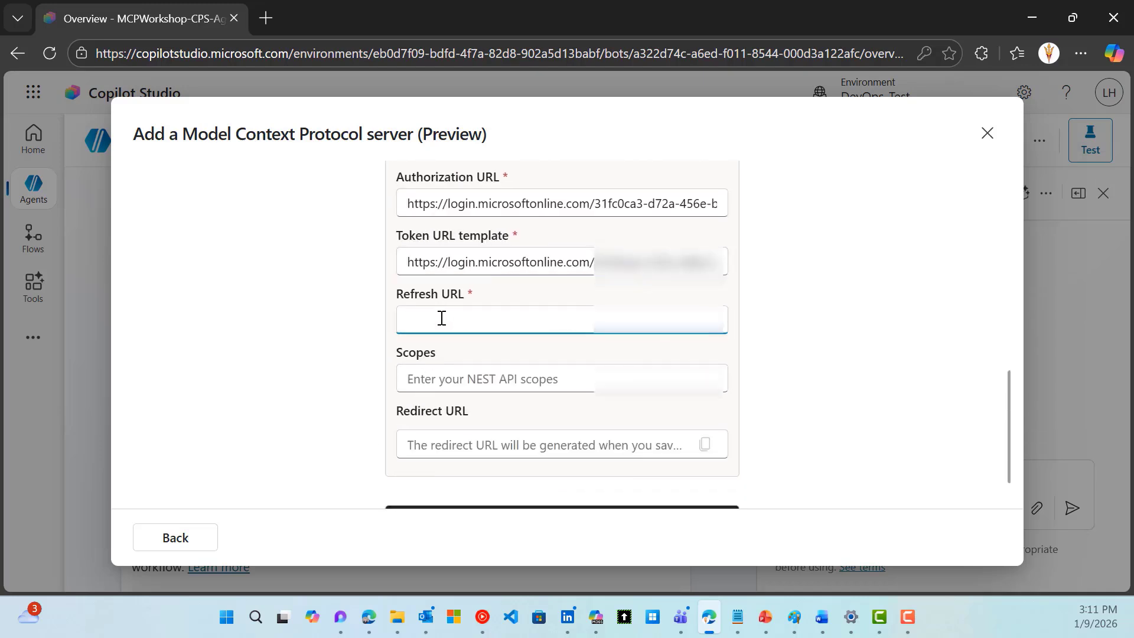
key("ctrl+v")
left_click(475, 264)
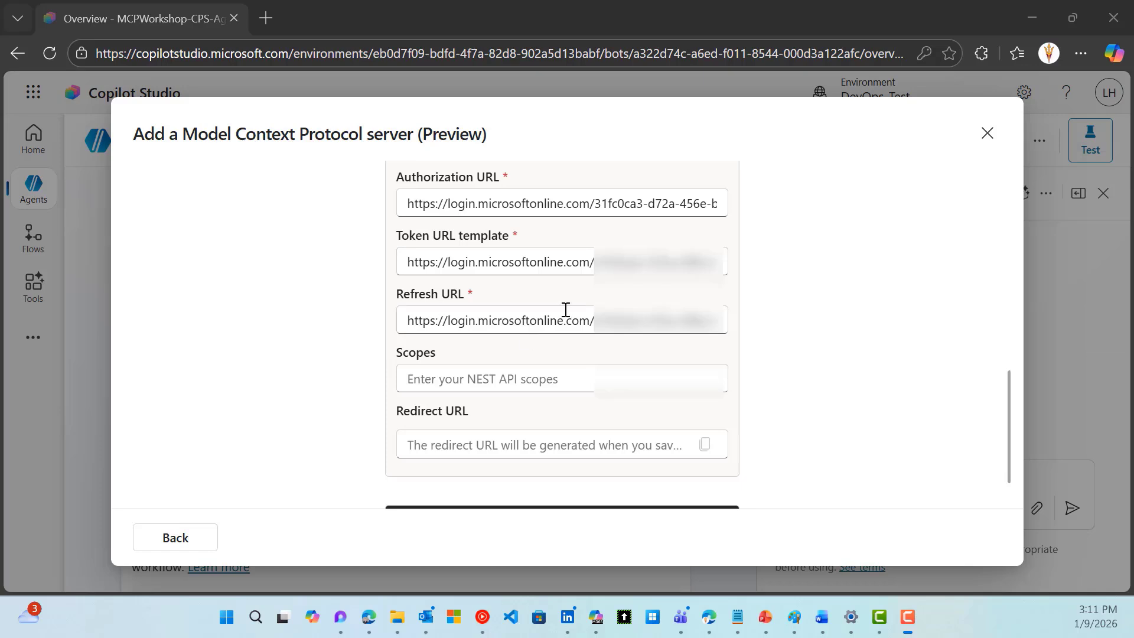
left_click(636, 262)
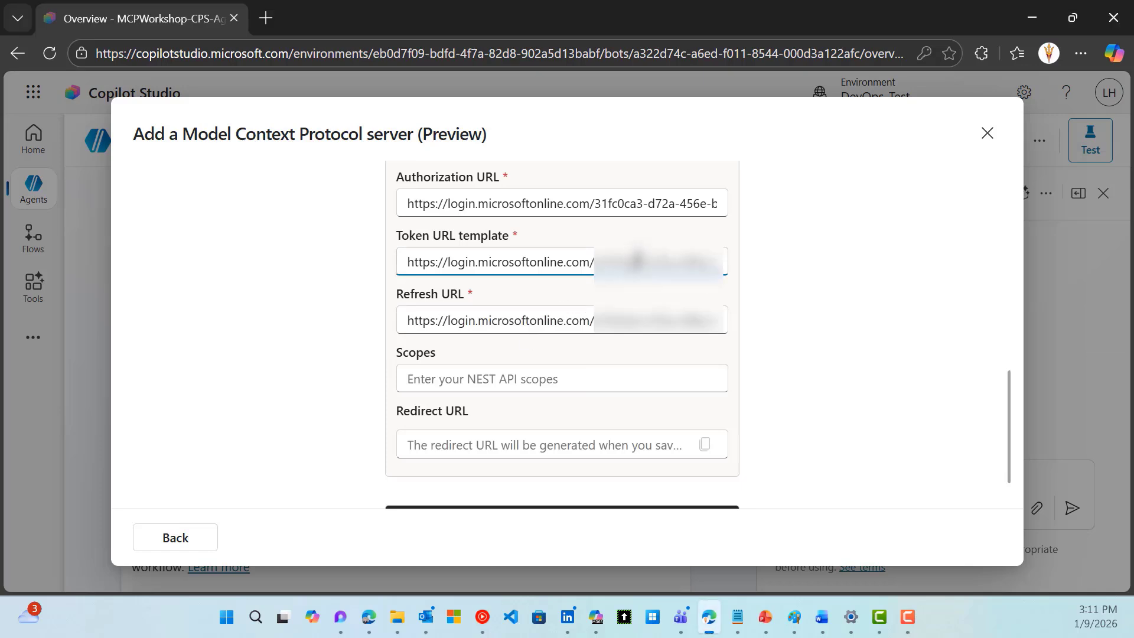
key("End")
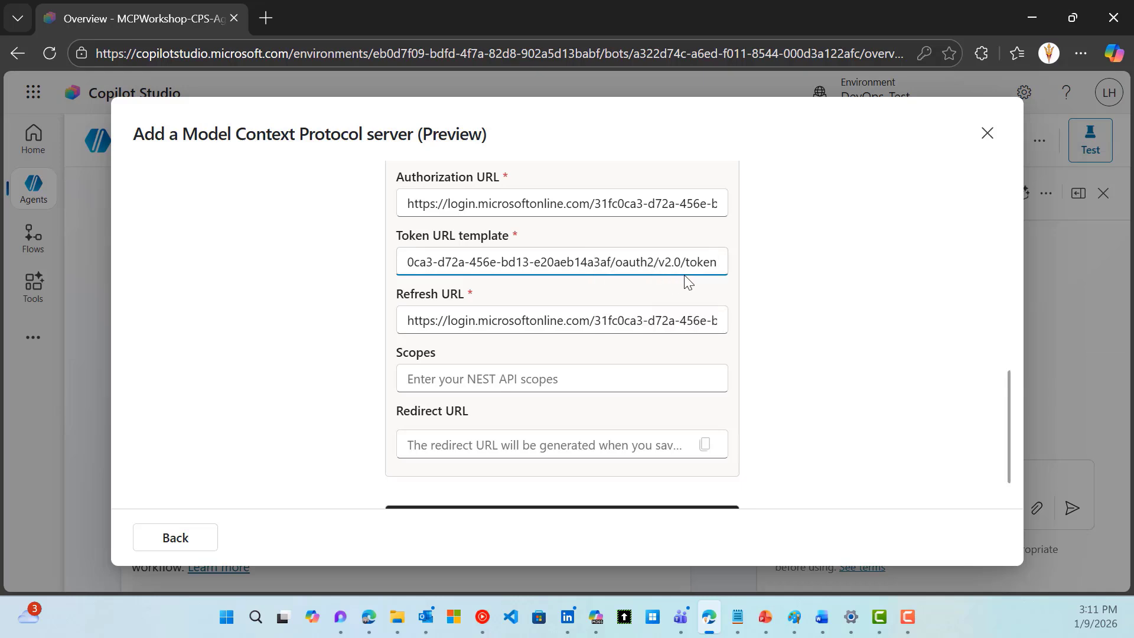
left_click(679, 319)
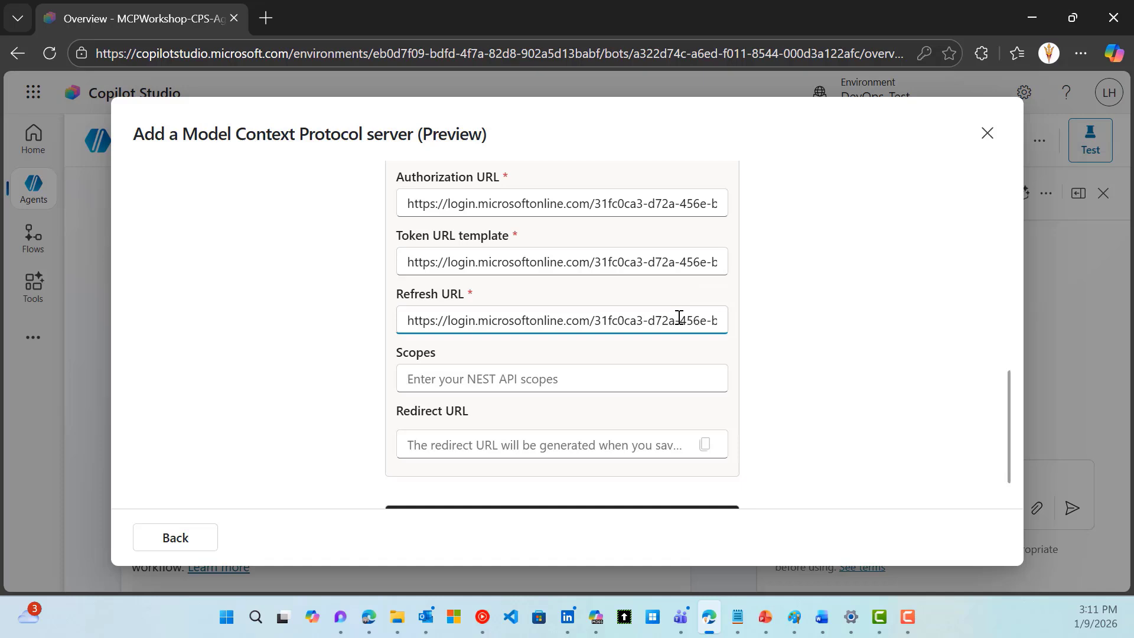
key("Right")
key("Right")
key("Right")
key("Right")
key("Right")
key("Right")
key("Right")
key("Right")
key("Right")
key("Right")
key("Right")
key("Right")
key("Right")
key("Right")
key("Right")
key("Right")
key("Right")
key("Right")
key("Right")
key("Right")
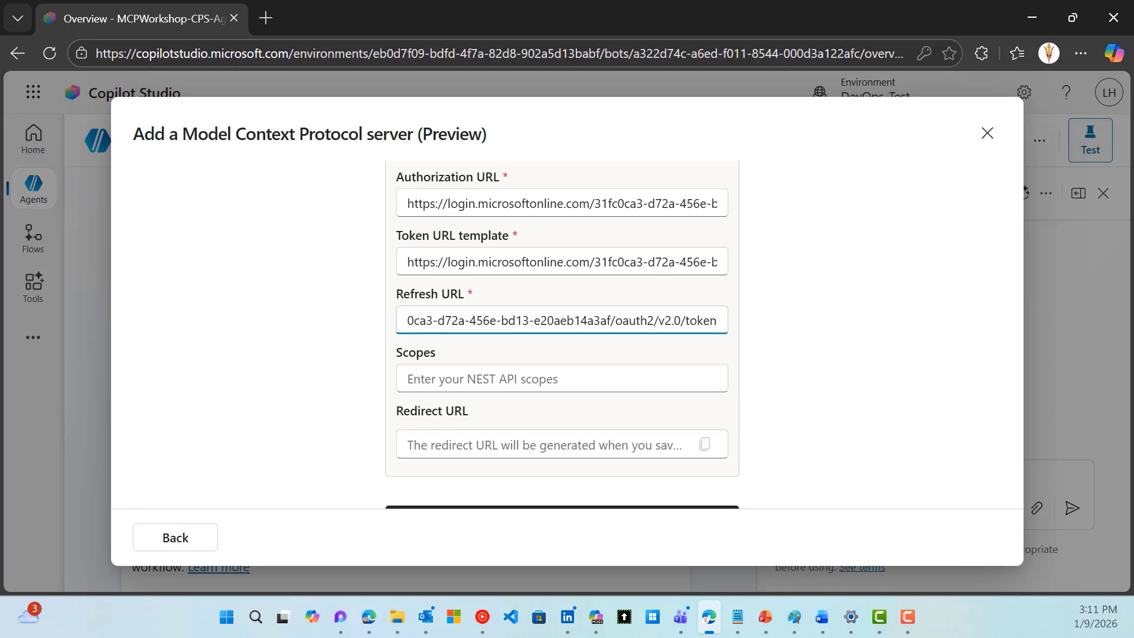
Enter the api:// user_impersonation scope in Scopes and submit the OAuth settings
key("alt+Tab")
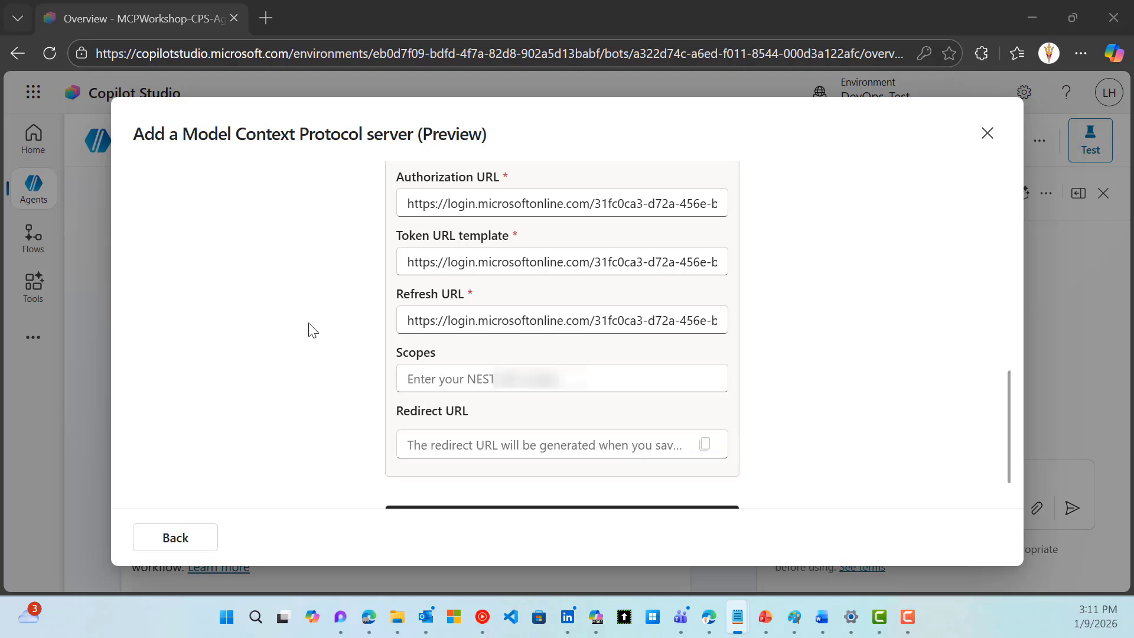
left_click(432, 385)
key("ctrl+v")
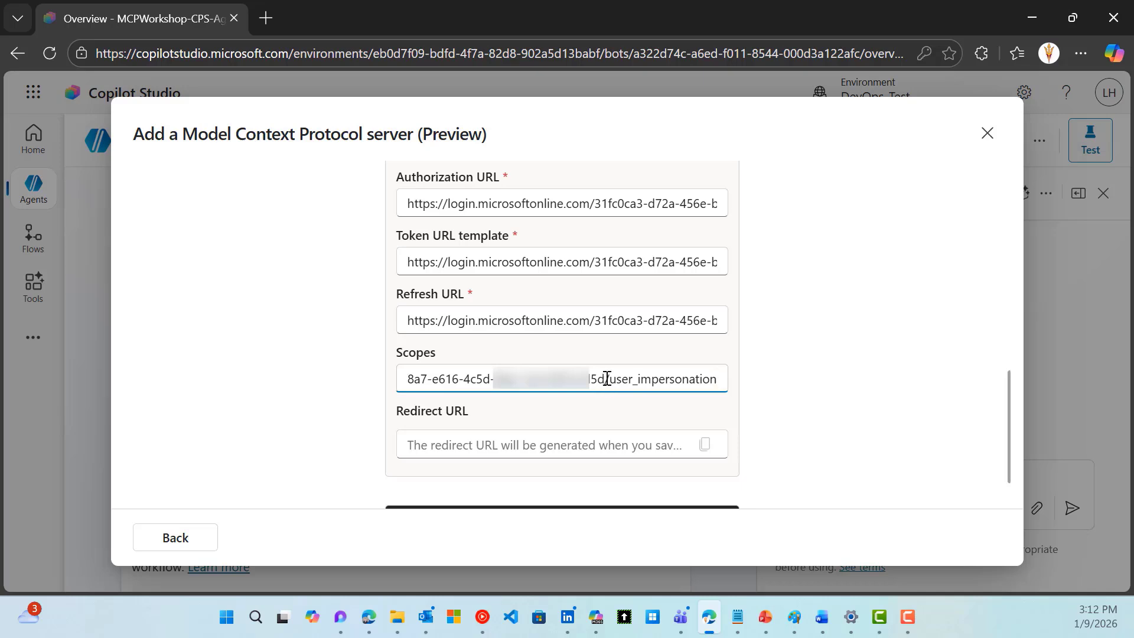
left_click_drag(607, 378, 158, 379)
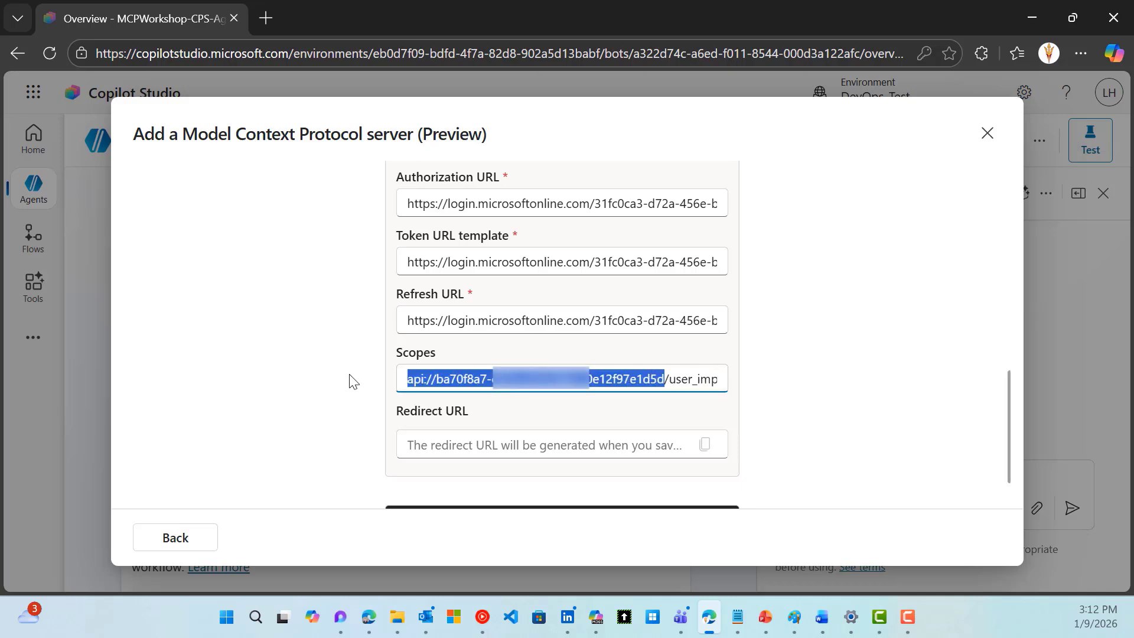
left_click(417, 383)
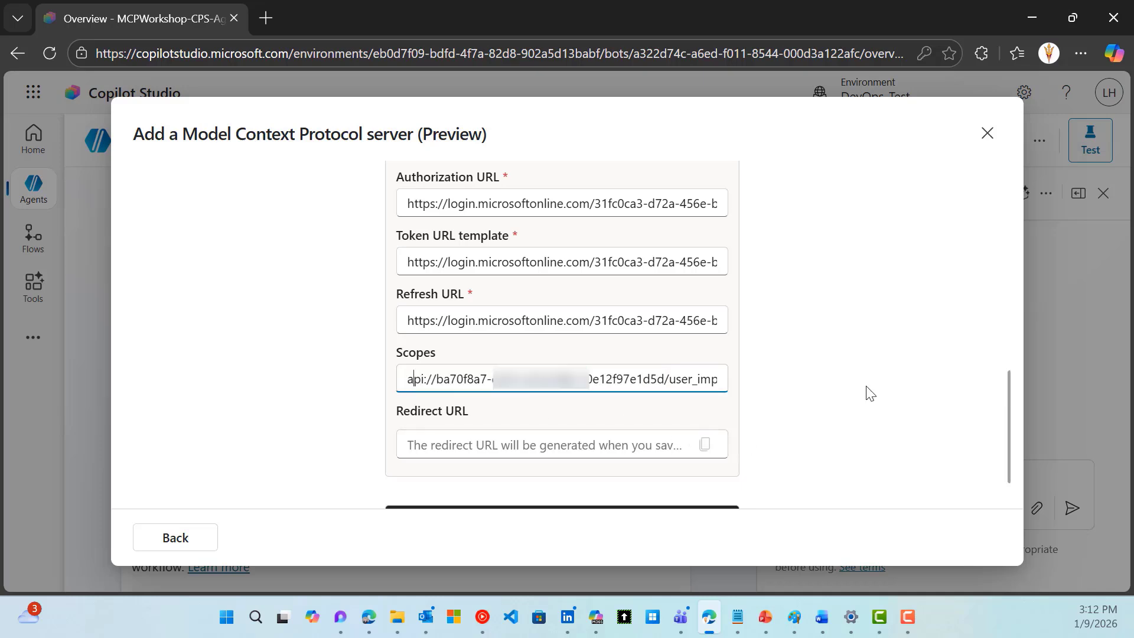
scroll(870, 402, "down", 1)
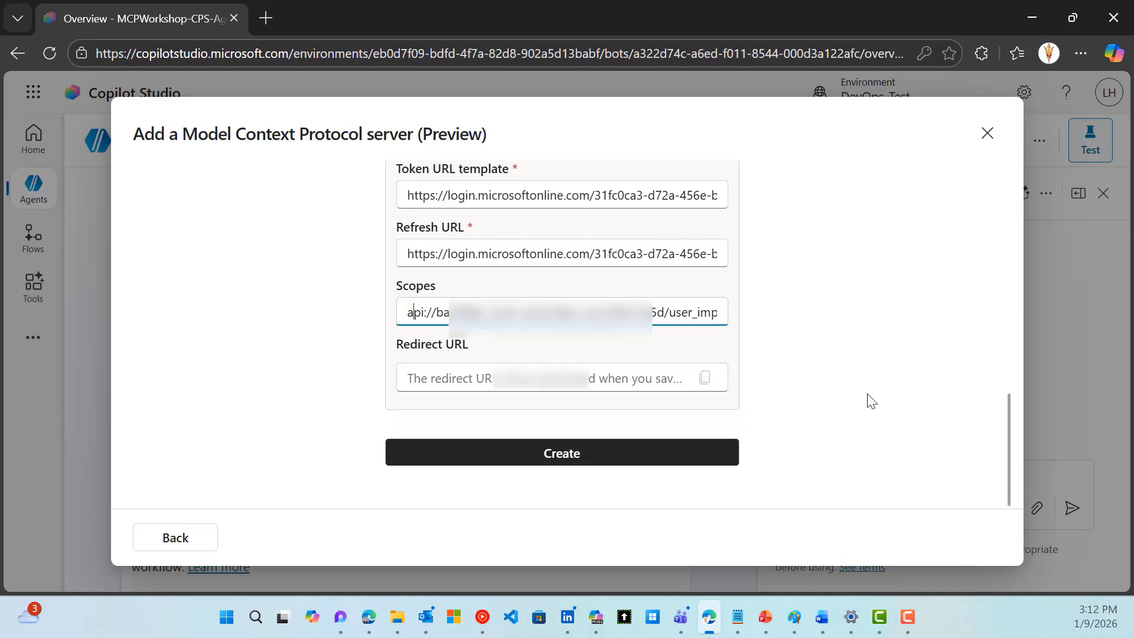
left_click(603, 455)
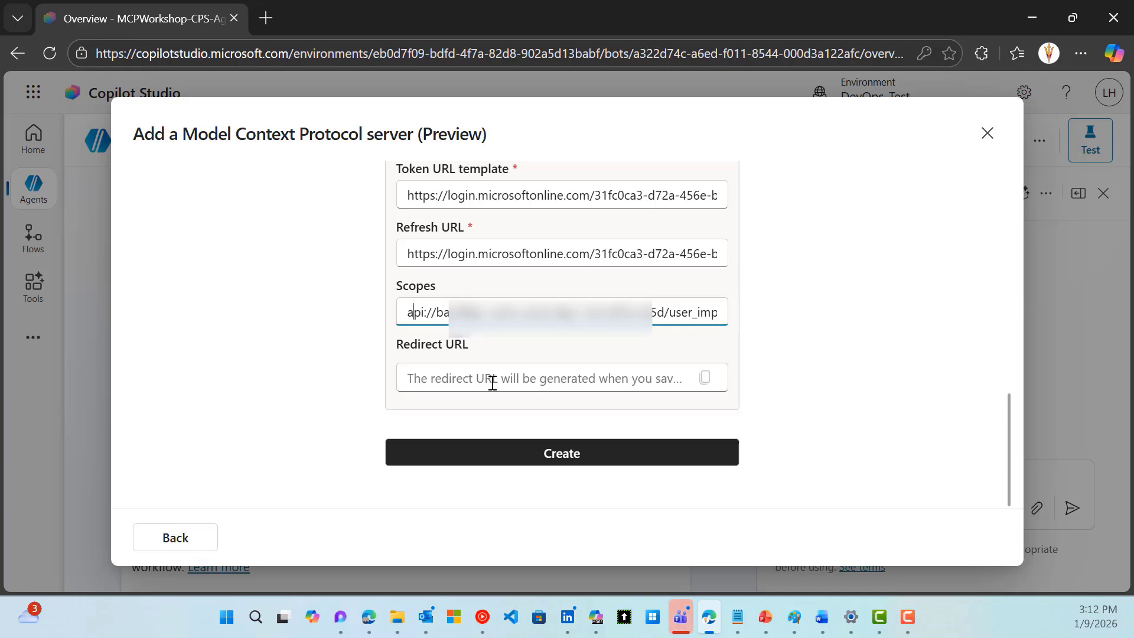
Create the MCPWorkshop-Salesforce tool and copy the Redirect URL from its success page
left_click(493, 453)
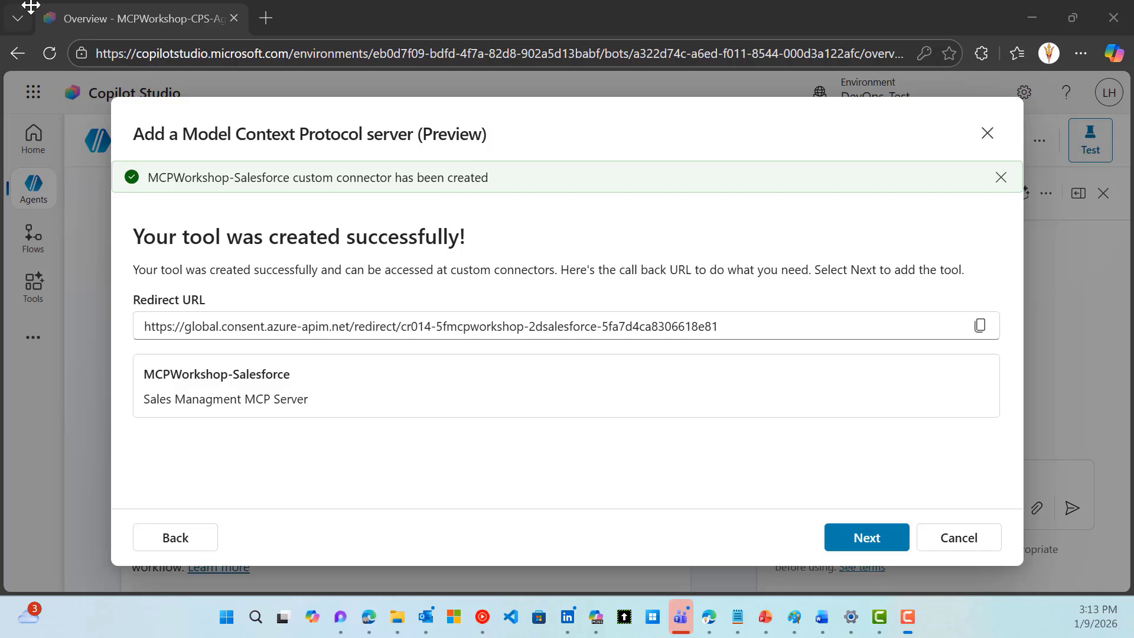
left_click(982, 326)
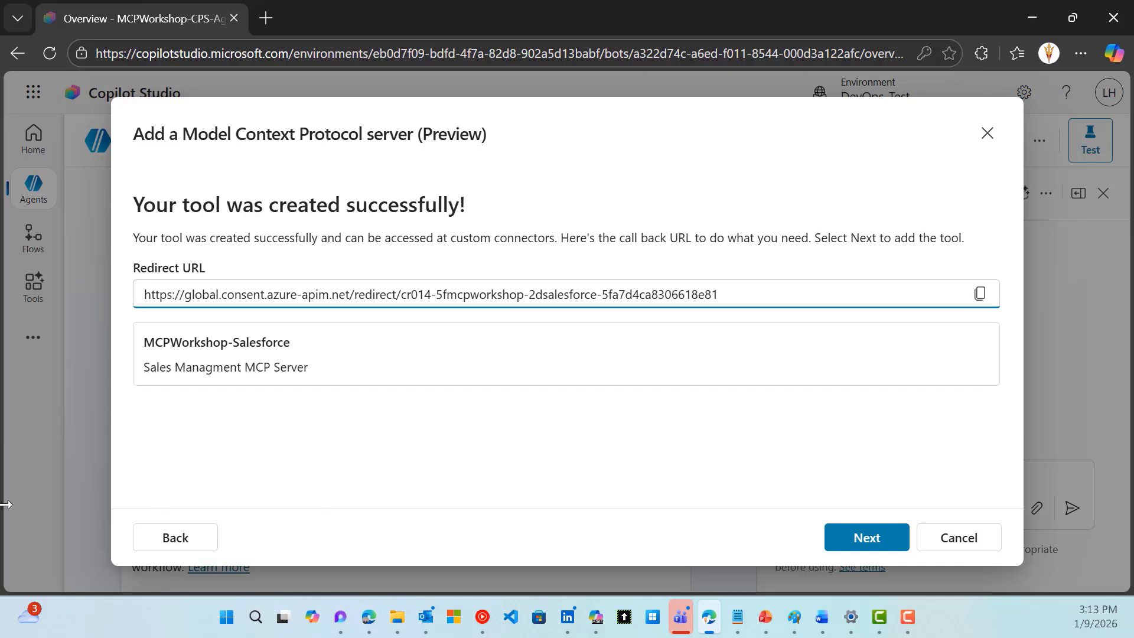
key("alt+Tab")
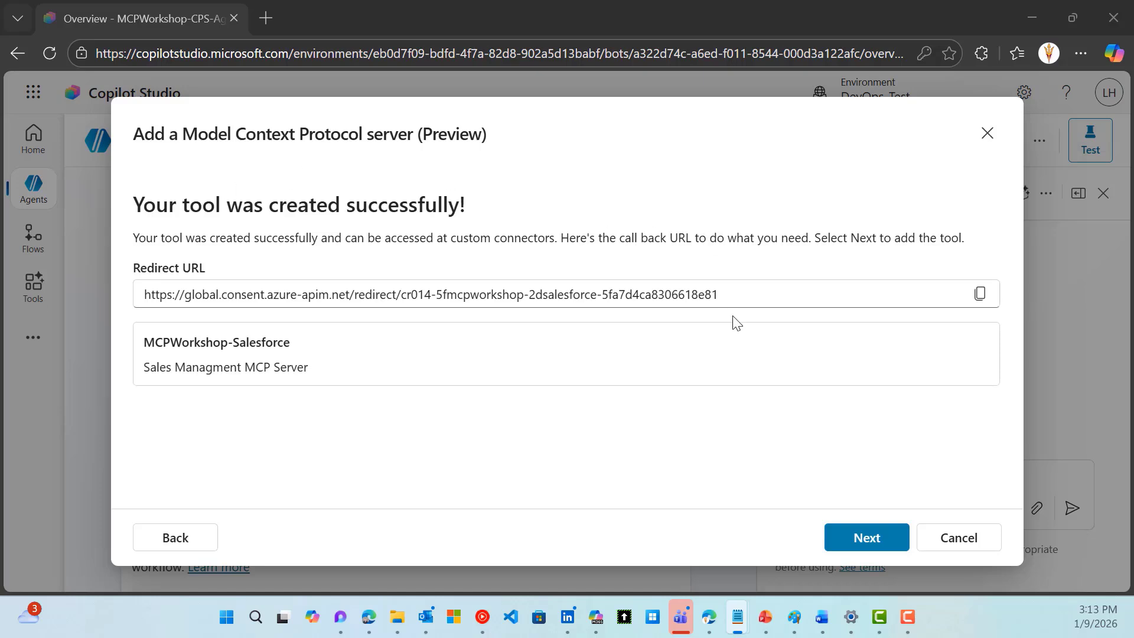
Add the copied redirect URL as a Web redirect URI on mcp-logic-mcpserverla's Authentication page
left_click(847, 538)
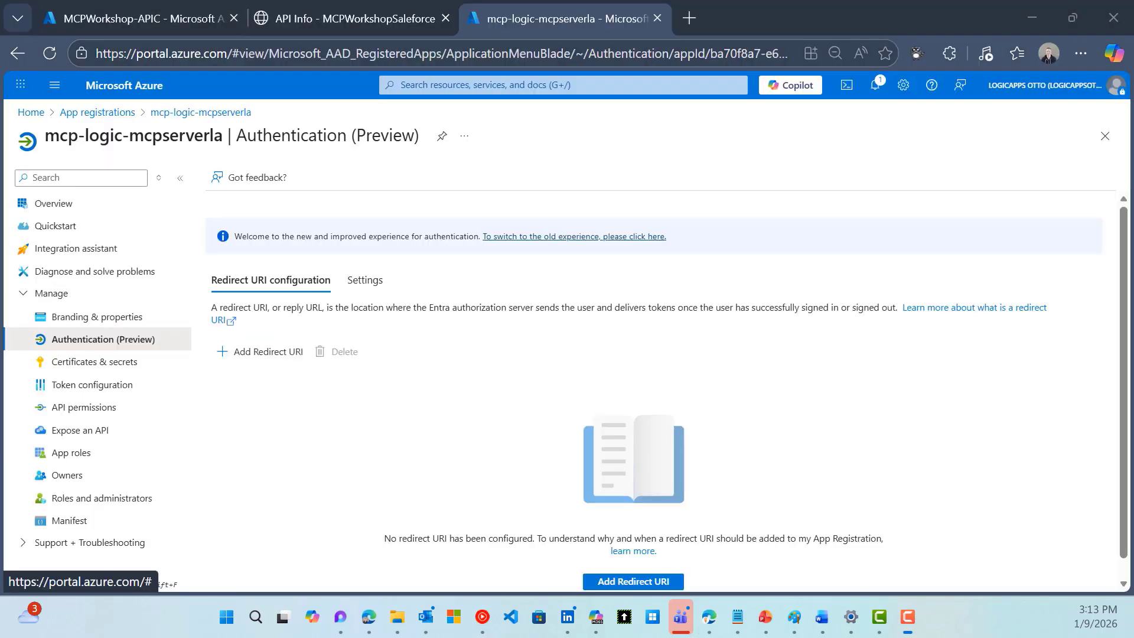
left_click(245, 350)
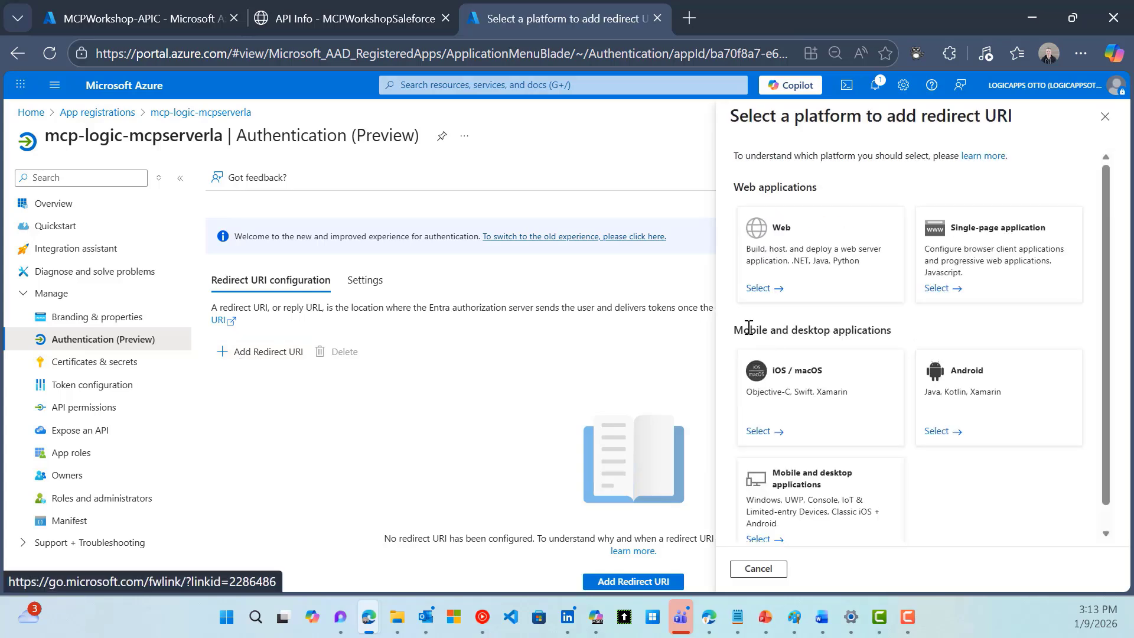
left_click(782, 262)
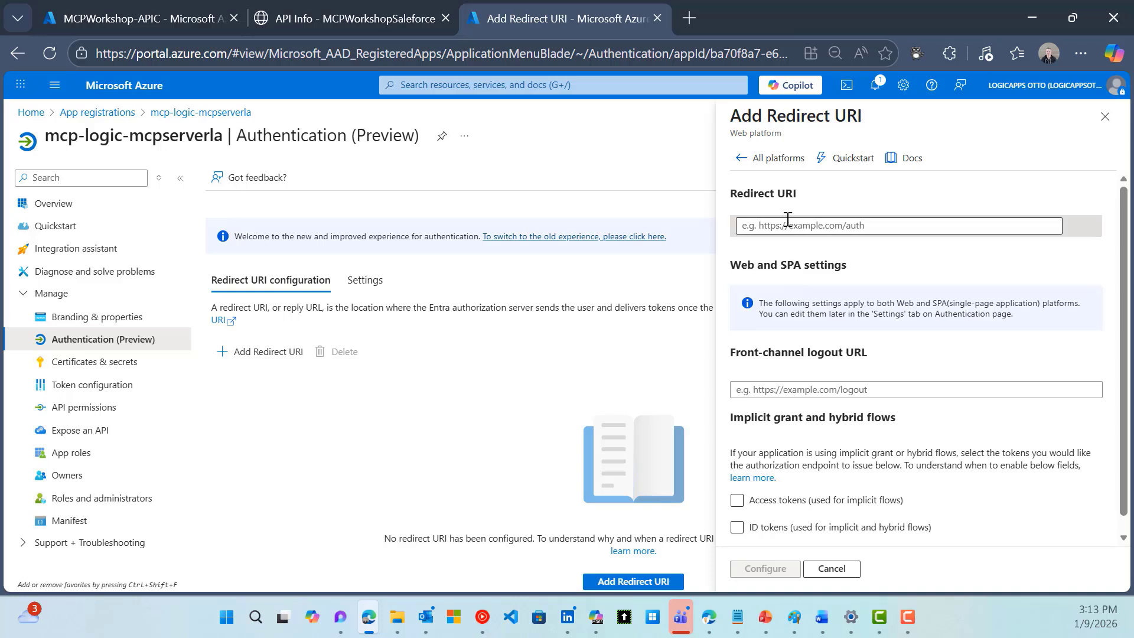
left_click(786, 224)
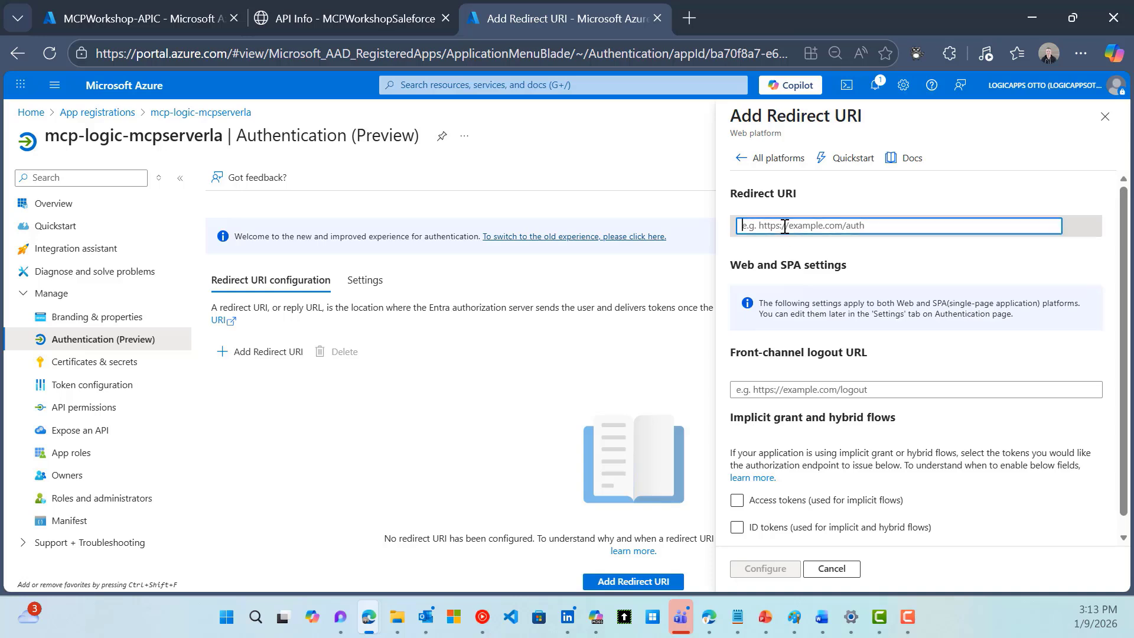
key("ctrl+v")
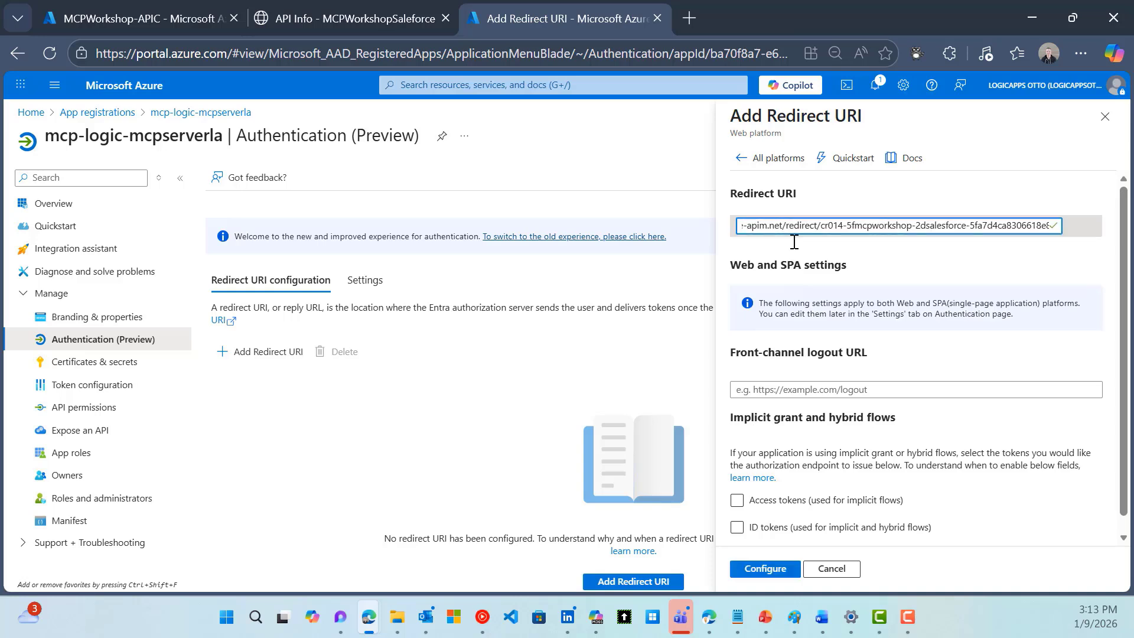
left_click(766, 569)
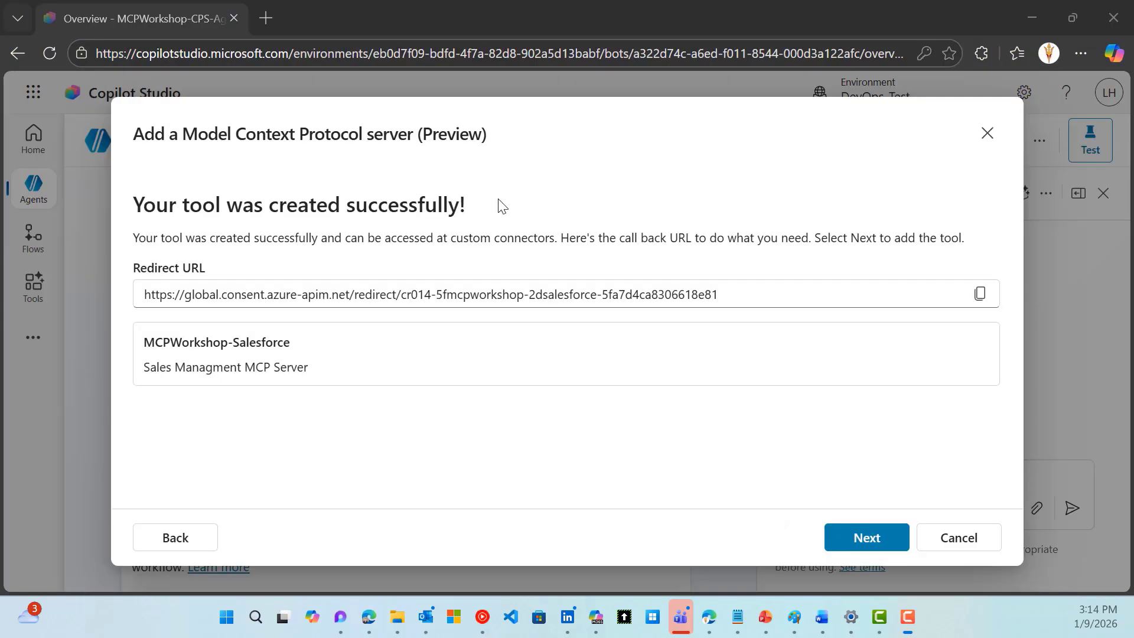
Create a new connection for MCPWorkshop-Salesforce in the Add tool dialog and sign in
left_click(854, 540)
left_click(661, 474)
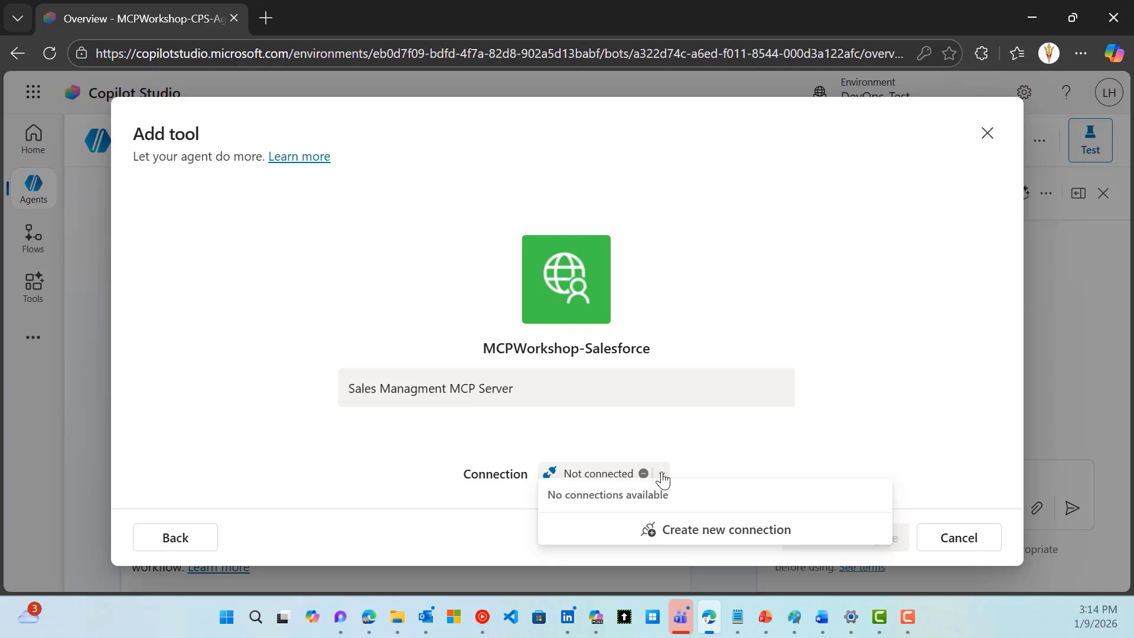
left_click(696, 538)
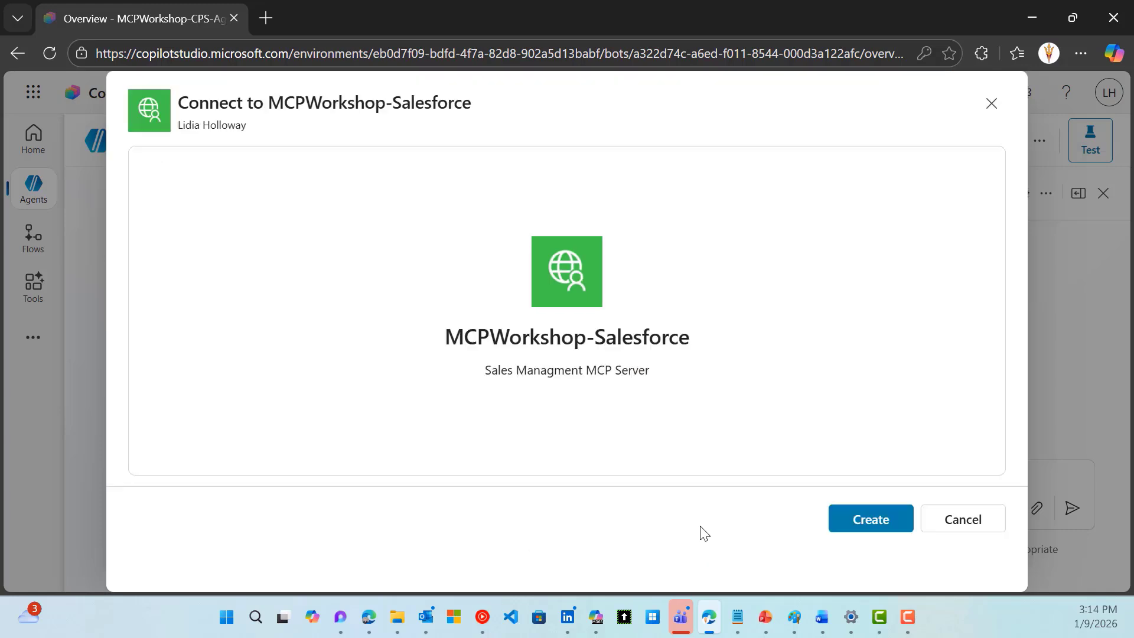
left_click(869, 521)
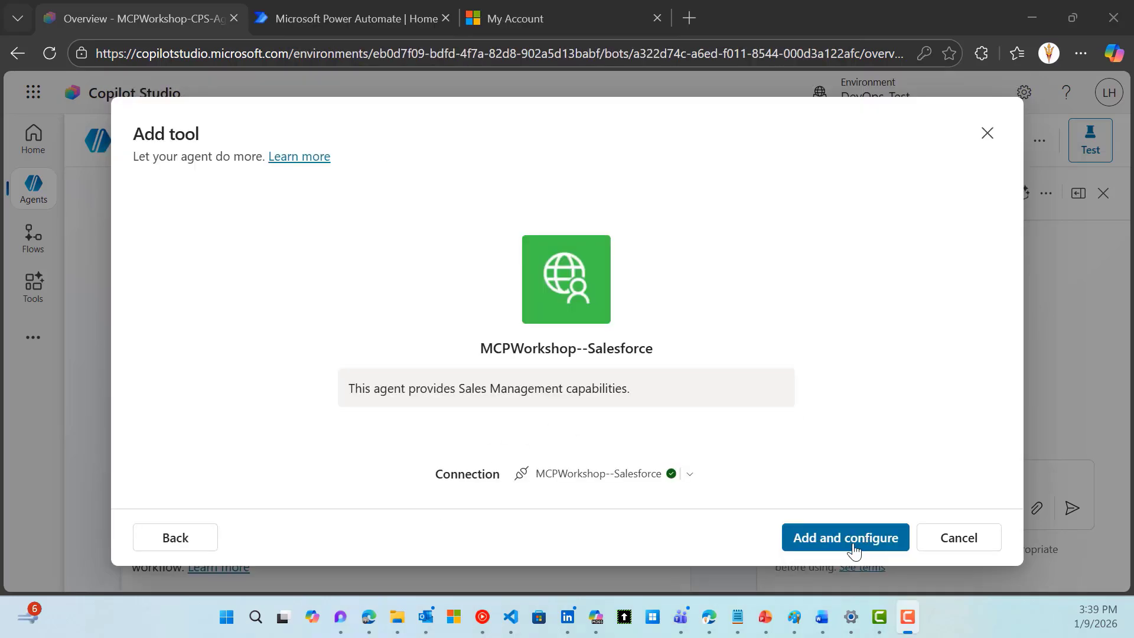
Add MCPWorkshop--Salesforce to the agent and review its Details, Inputs and Tools sections
left_click(848, 537)
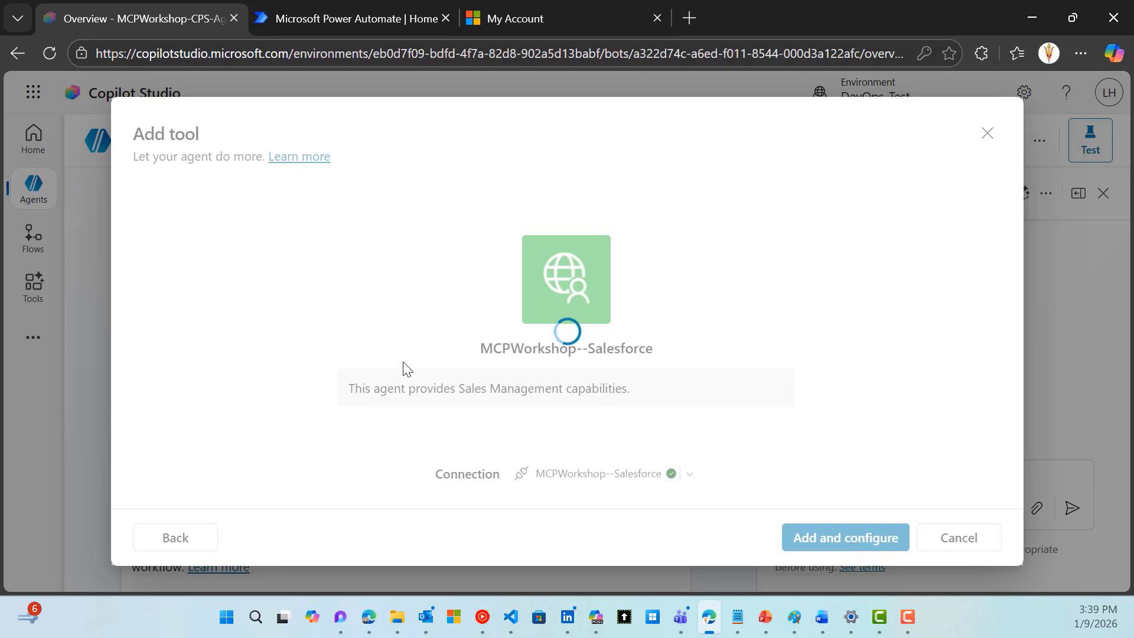
scroll(463, 407, "down", 5)
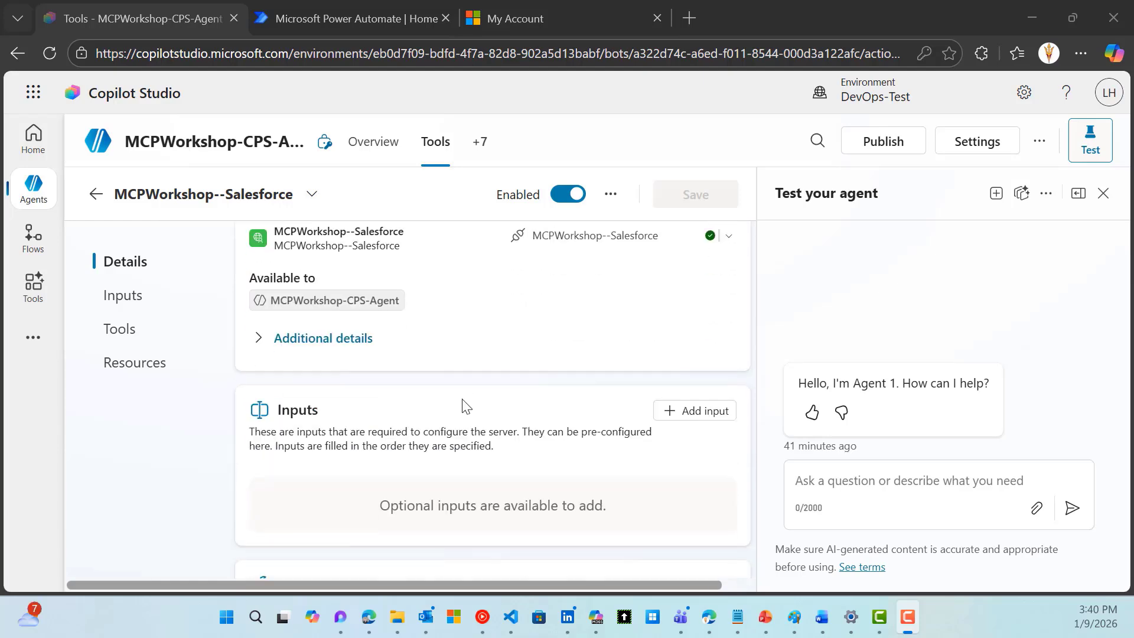
scroll(467, 410, "down", 3)
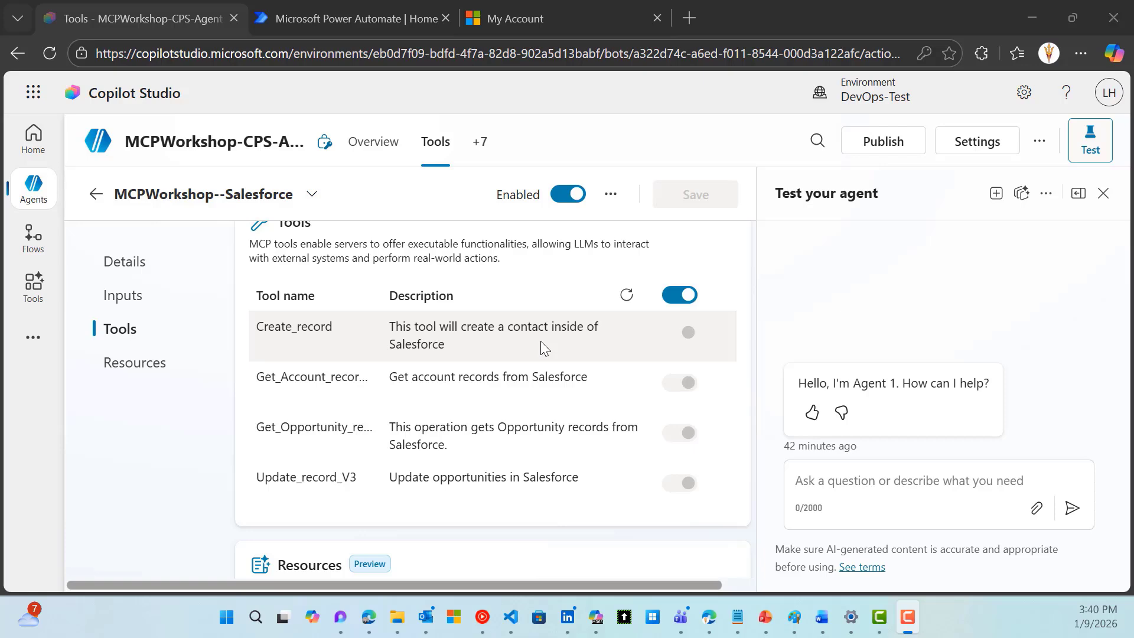
scroll(540, 341, "up", 5)
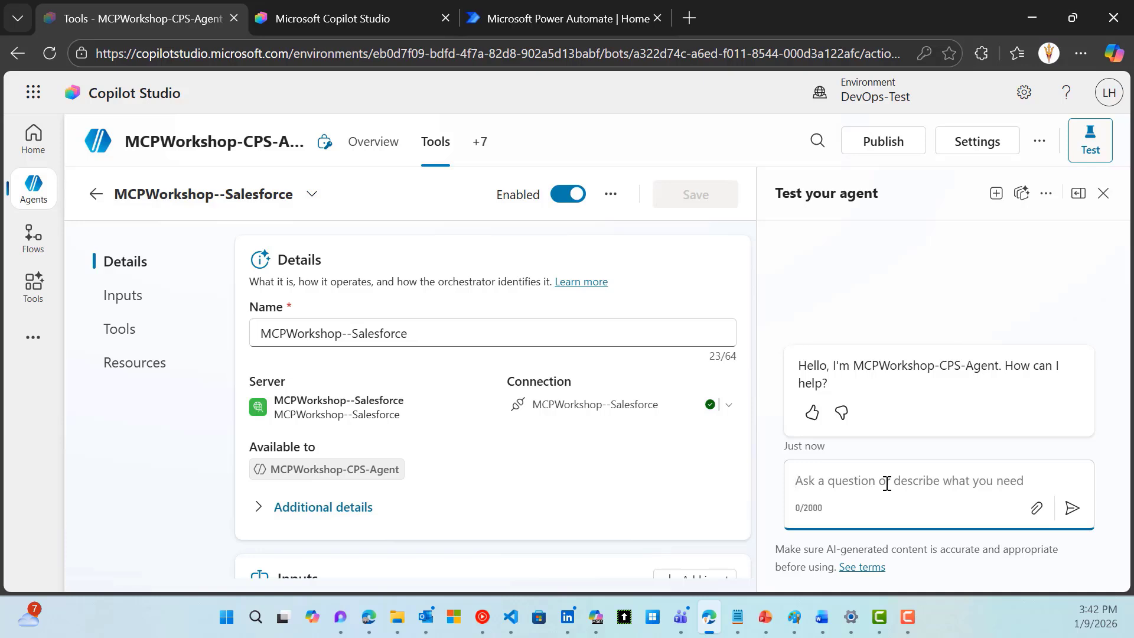
Send 'please provide details for contoso construction account' in the test chat and read the Salesforce reply
type("please provide details for contoso construction account")
key("Return")
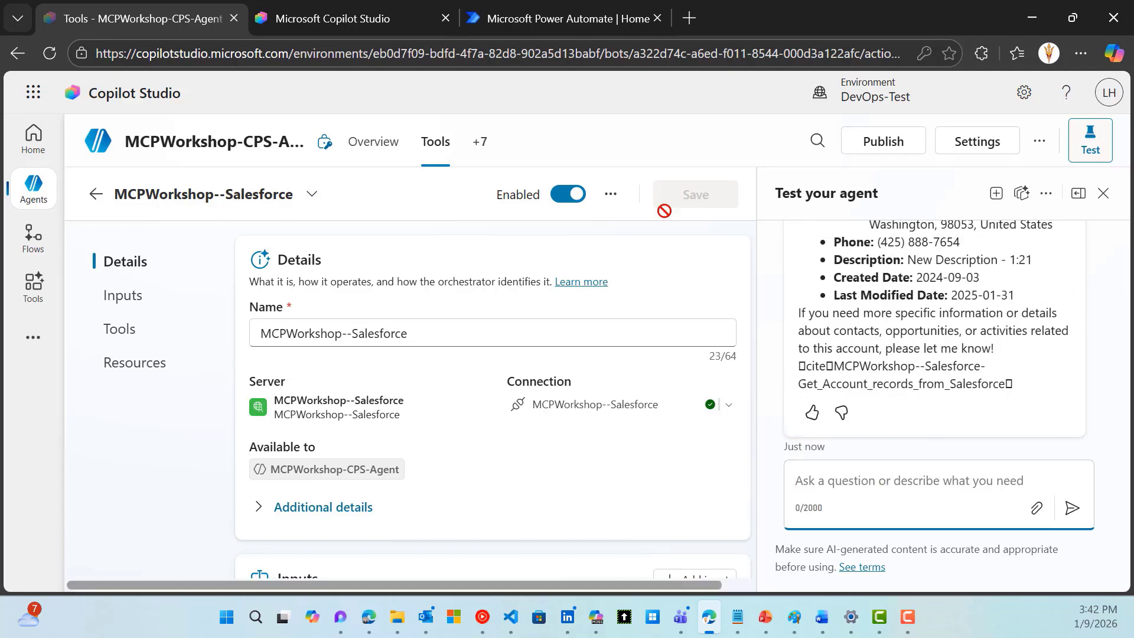
scroll(943, 378, "up", 1)
scroll(945, 379, "up", 1)
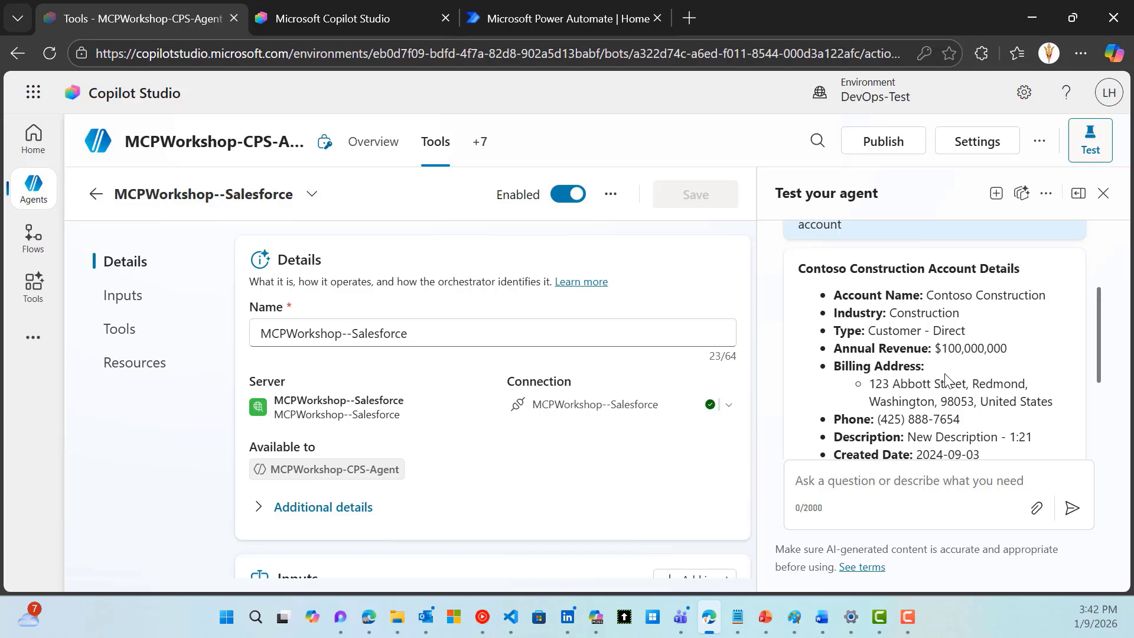
scroll(944, 378, "down", 1)
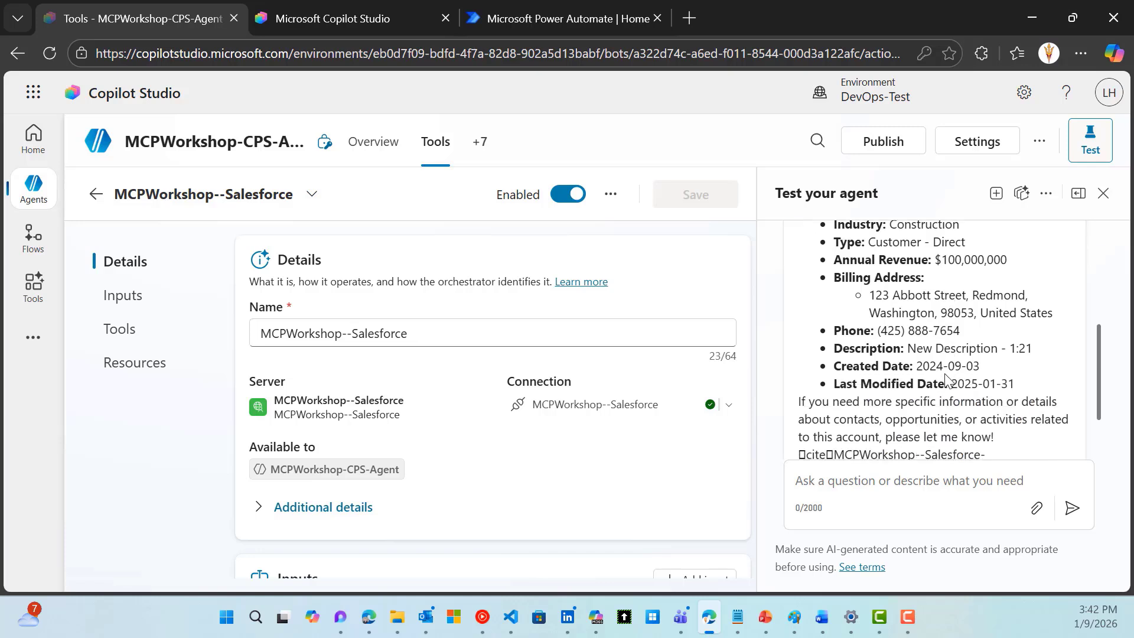
scroll(945, 378, "down", 1)
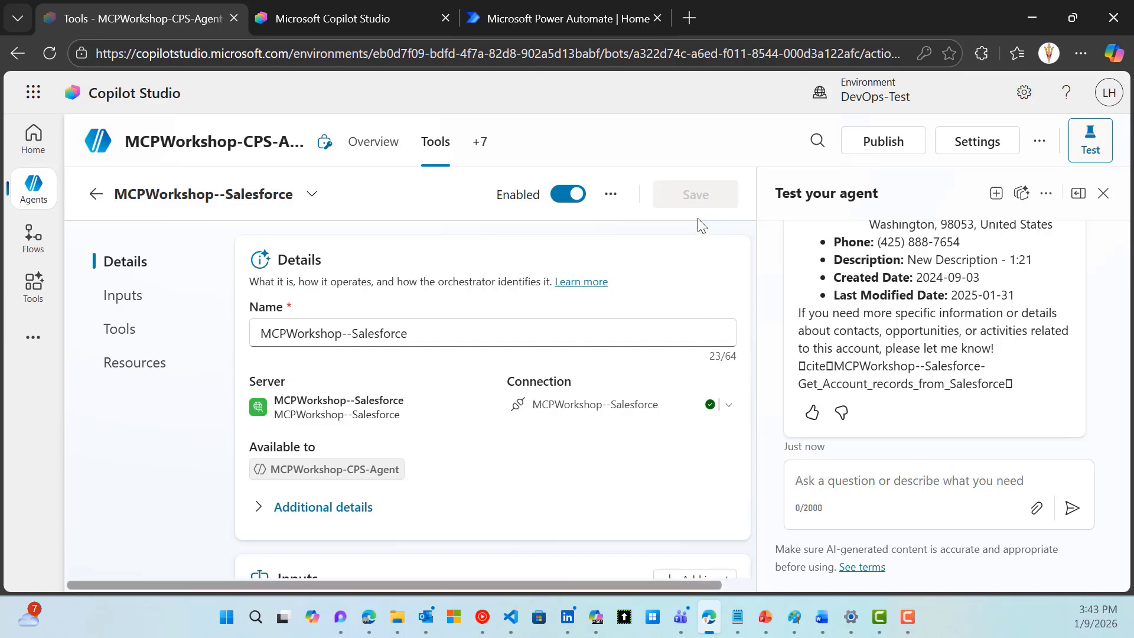
mouse_move(34, 188)
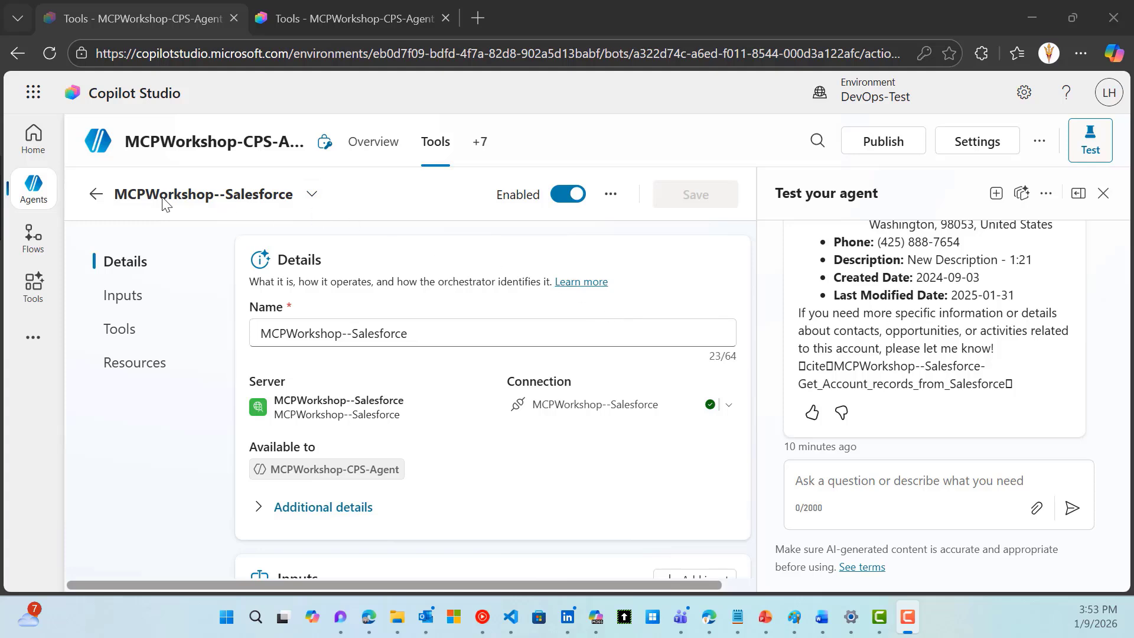
Return to the agent's tools, start adding a tool, and browse the Model Context Protocol servers
left_click(96, 198)
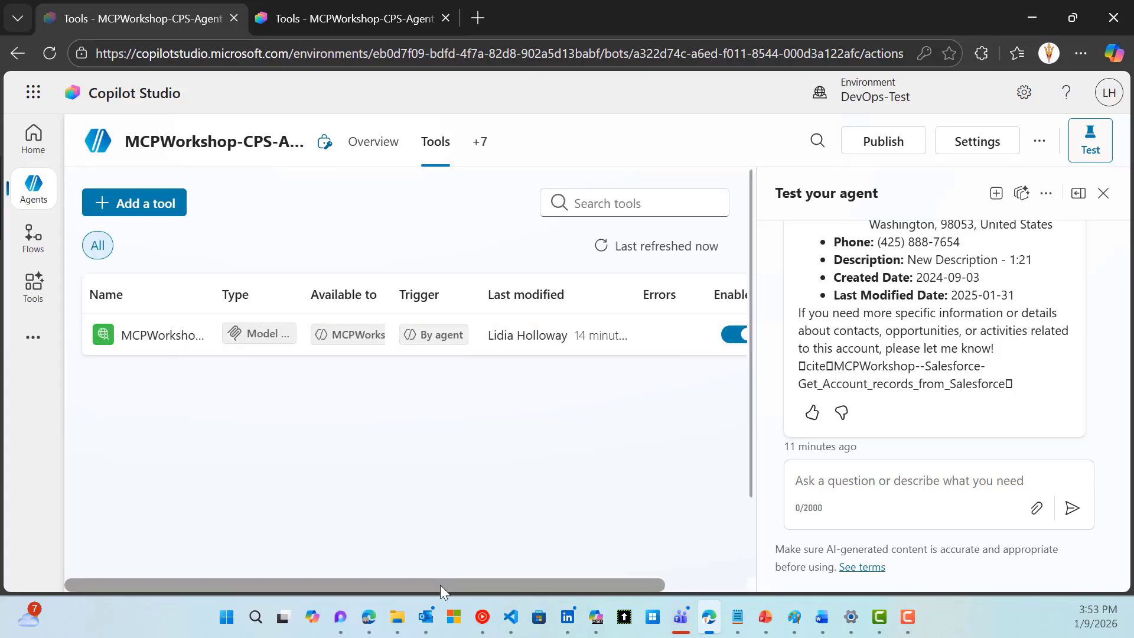
left_click_drag(440, 585, 367, 562)
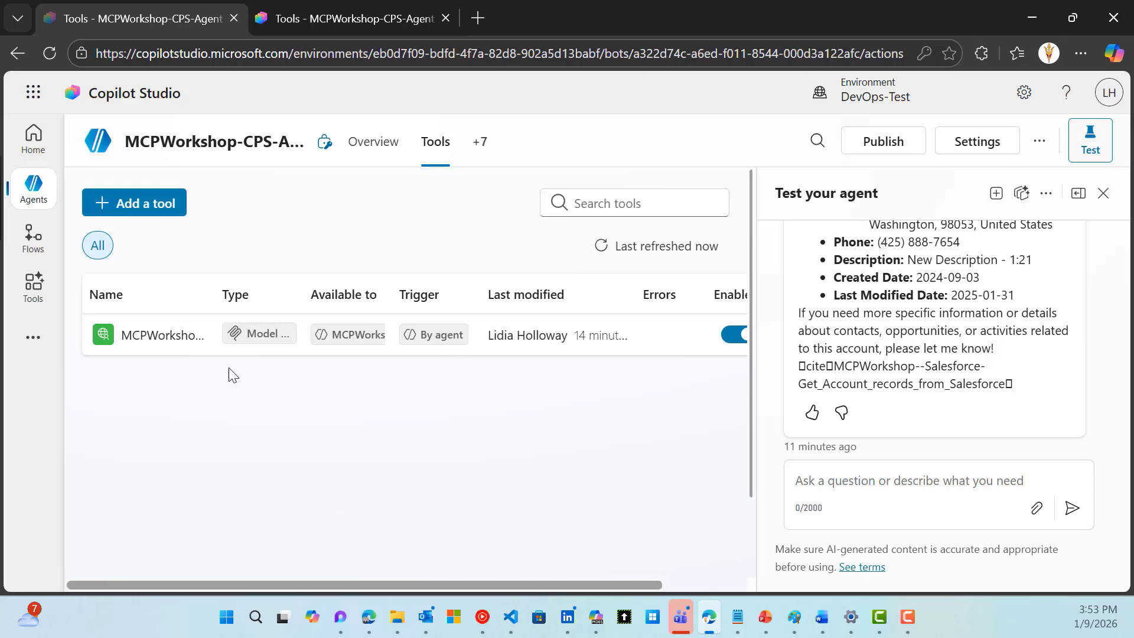
left_click(136, 208)
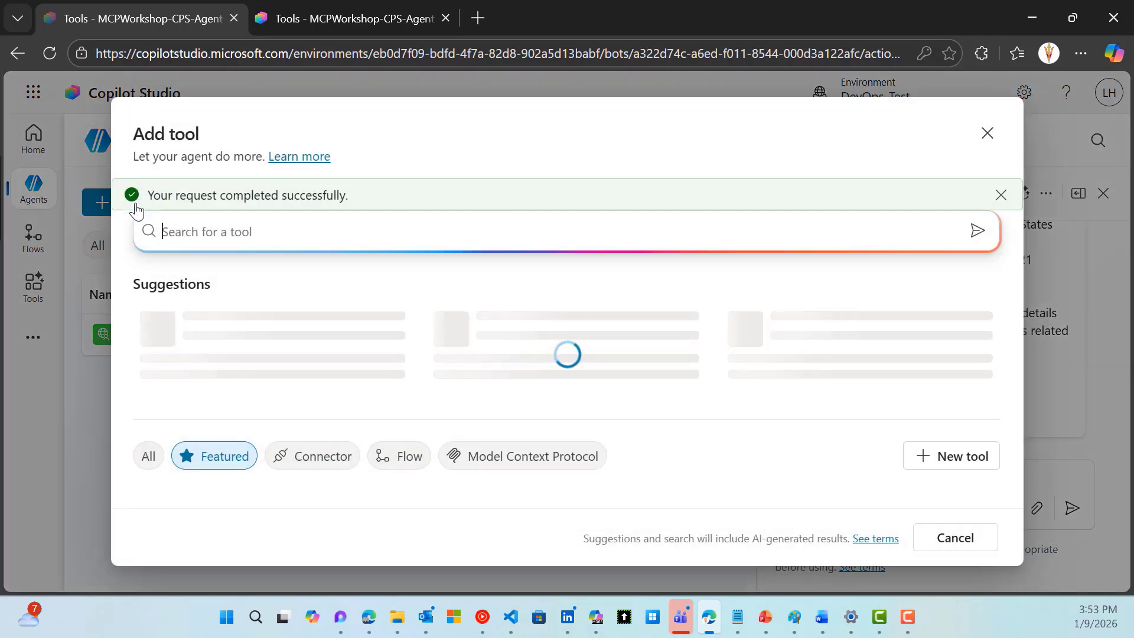
left_click(532, 458)
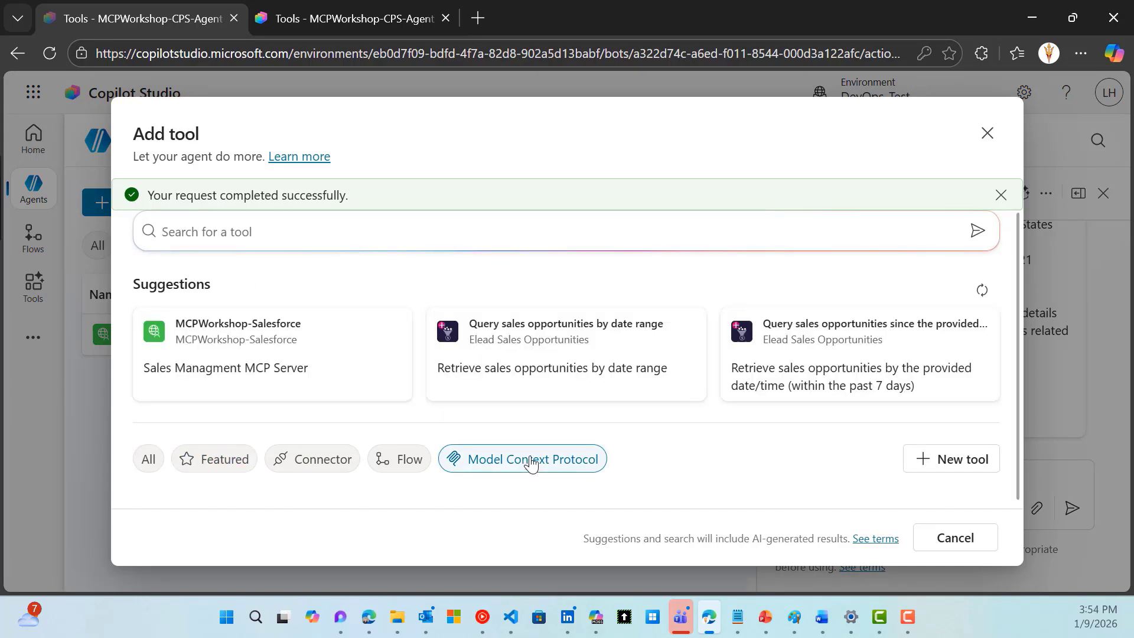
scroll(557, 366, "down", 1)
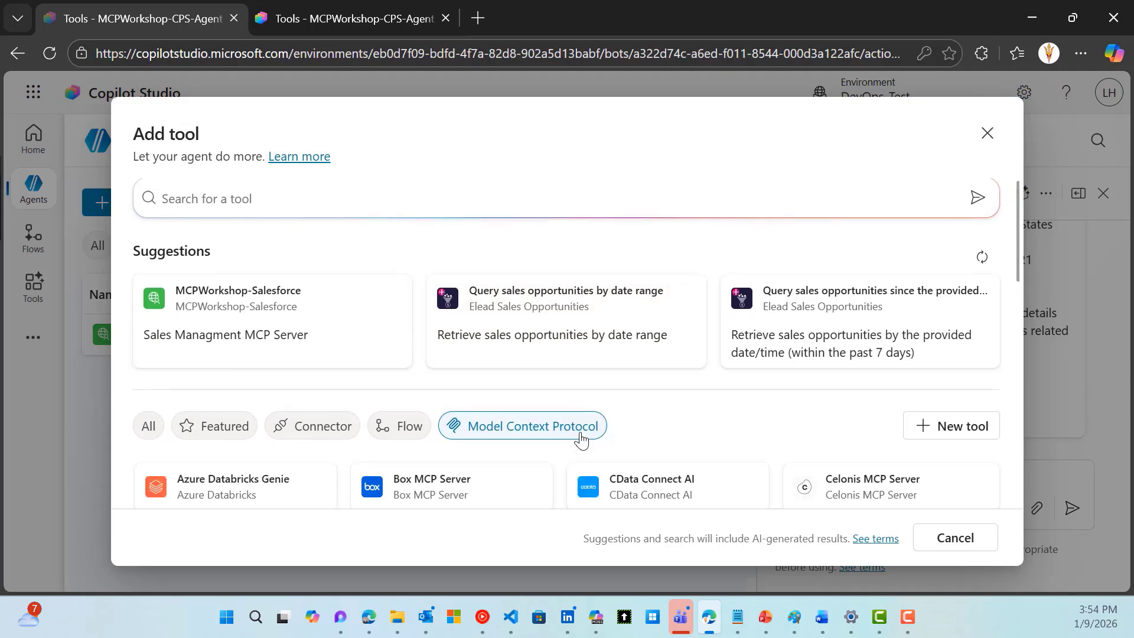
scroll(581, 440, "down", 3)
scroll(581, 439, "down", 2)
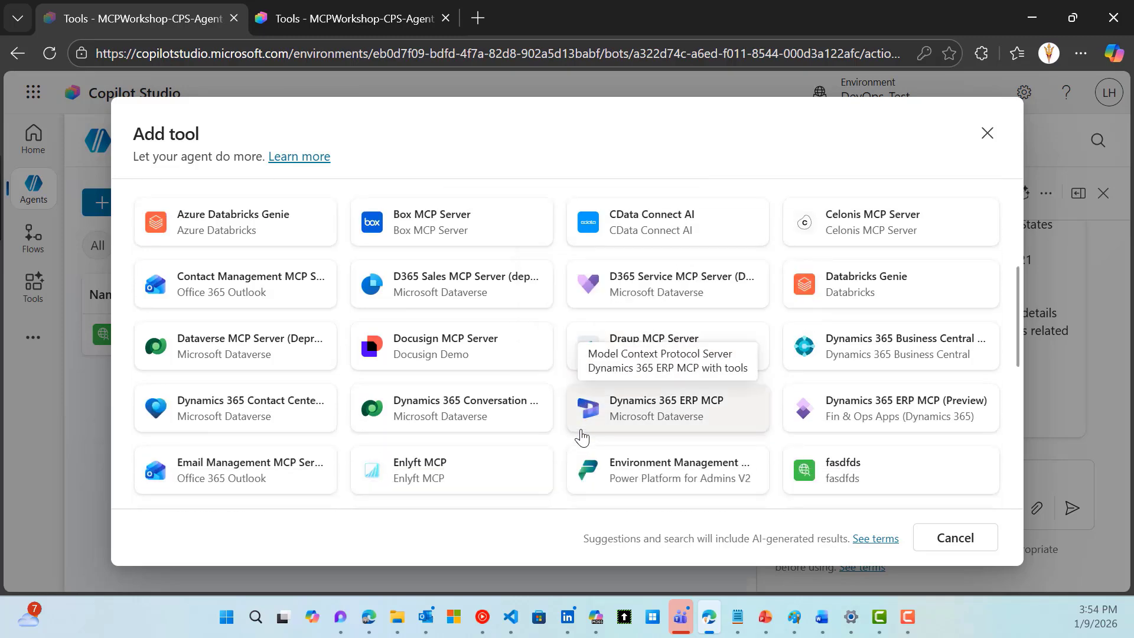
scroll(466, 434, "down", 2)
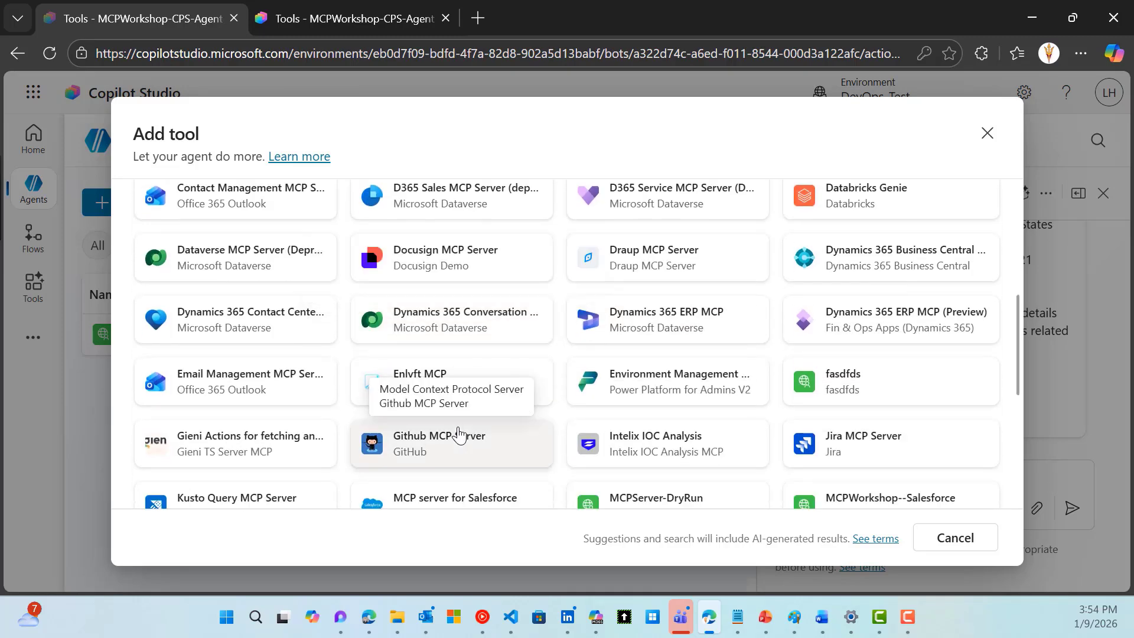
scroll(460, 435, "down", 2)
scroll(460, 436, "up", 2)
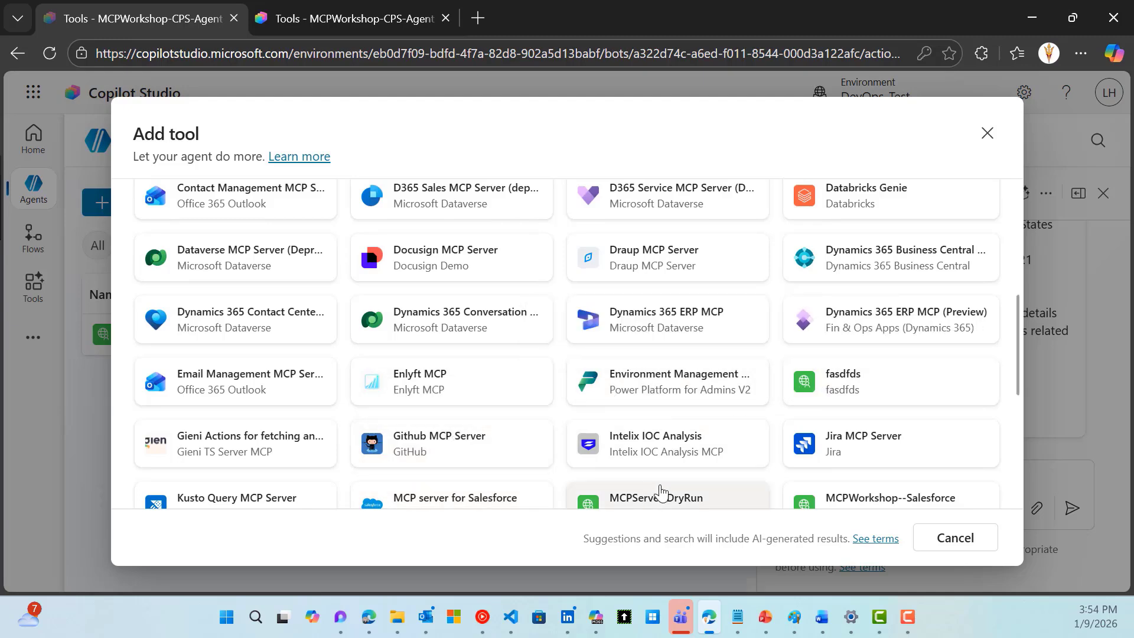
scroll(788, 472, "down", 2)
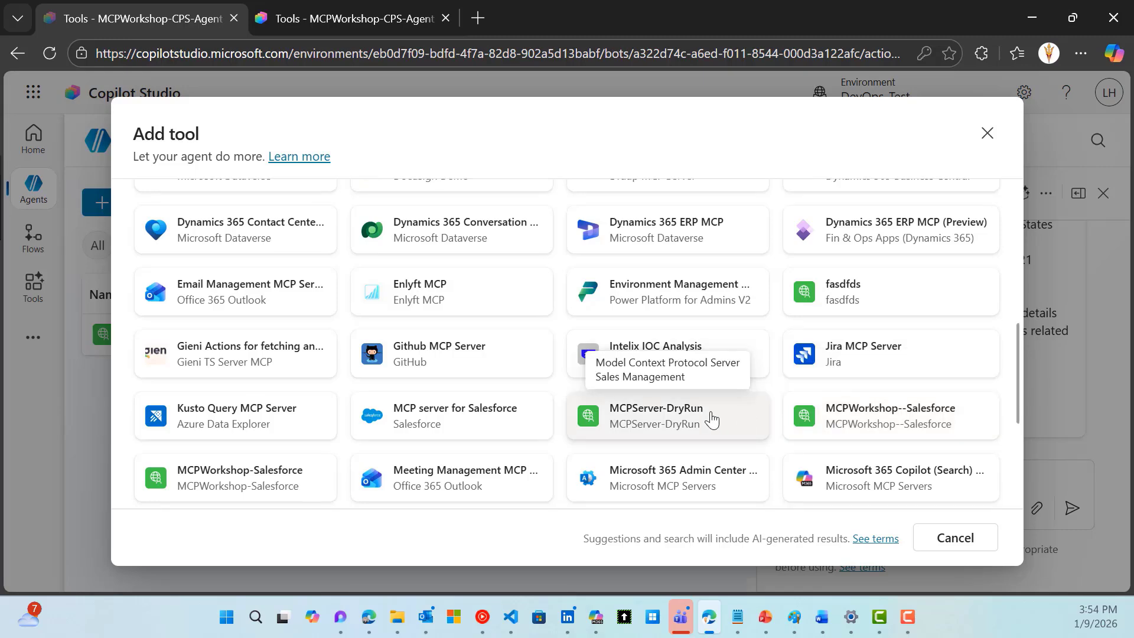
scroll(711, 419, "down", 2)
scroll(711, 419, "down", 2)
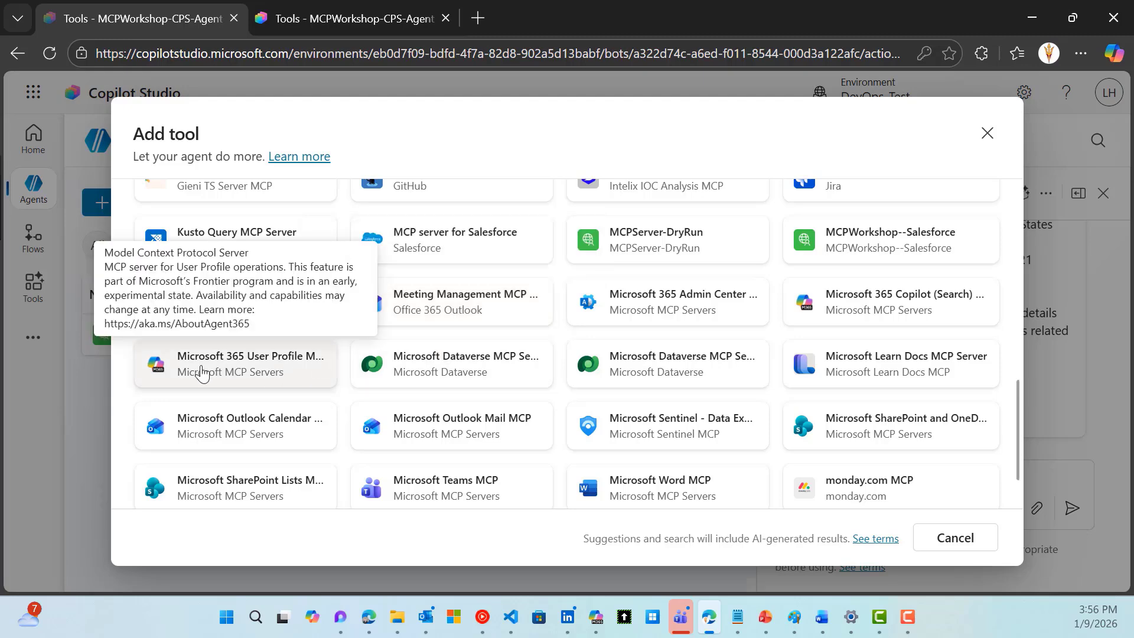
Add Microsoft 365 User Profile MCP with a new Entra ID connection using the work account
left_click(251, 372)
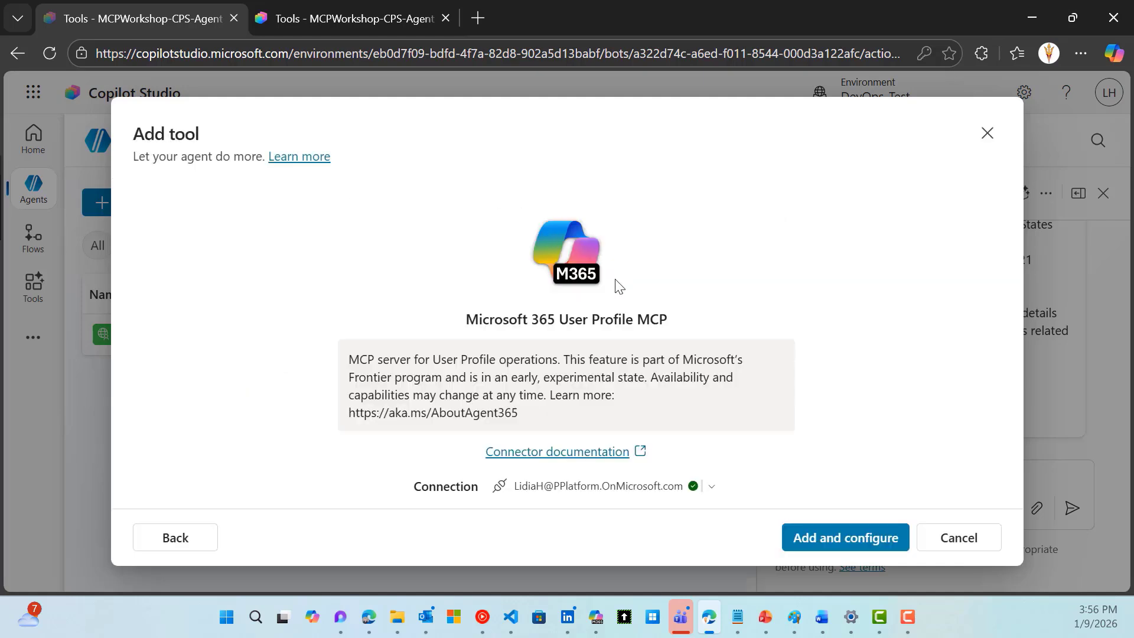
left_click(713, 487)
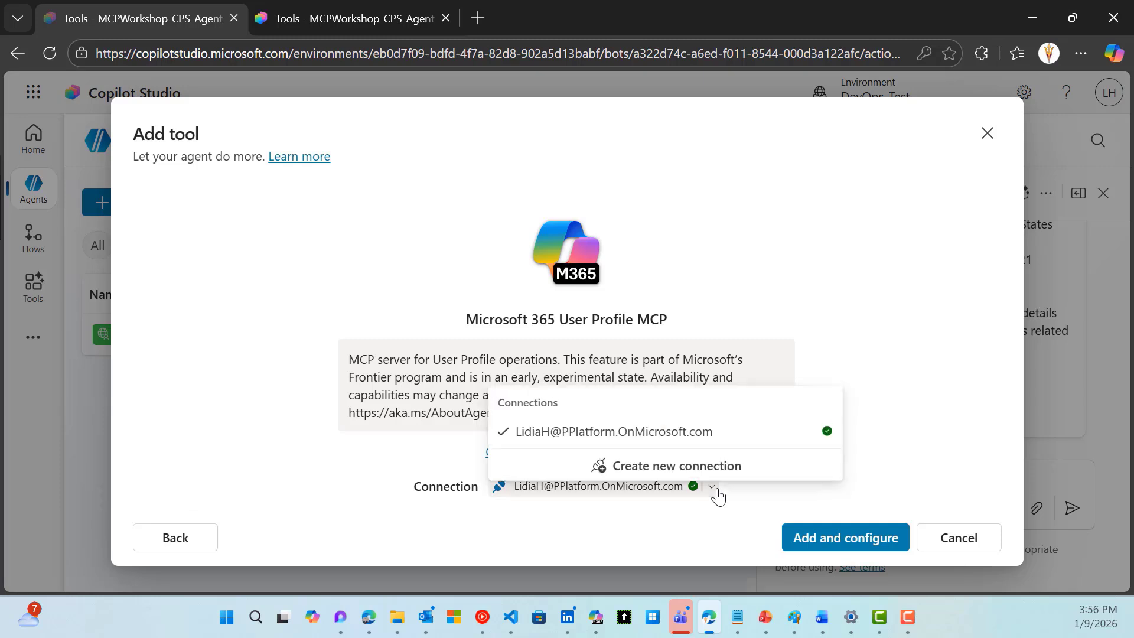
left_click(701, 464)
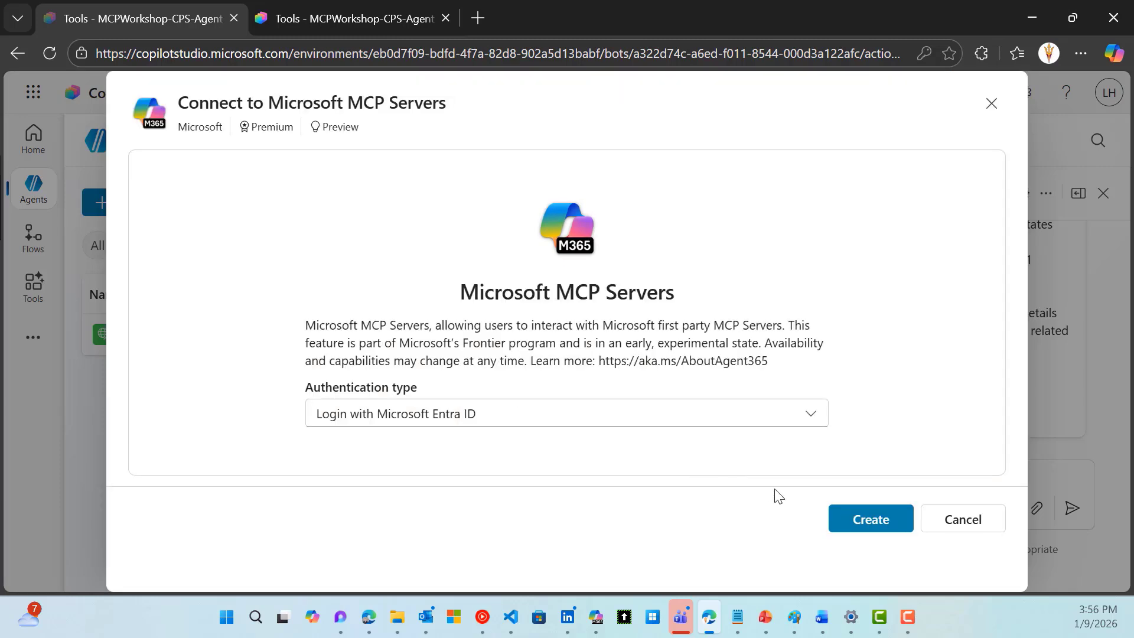
left_click(839, 519)
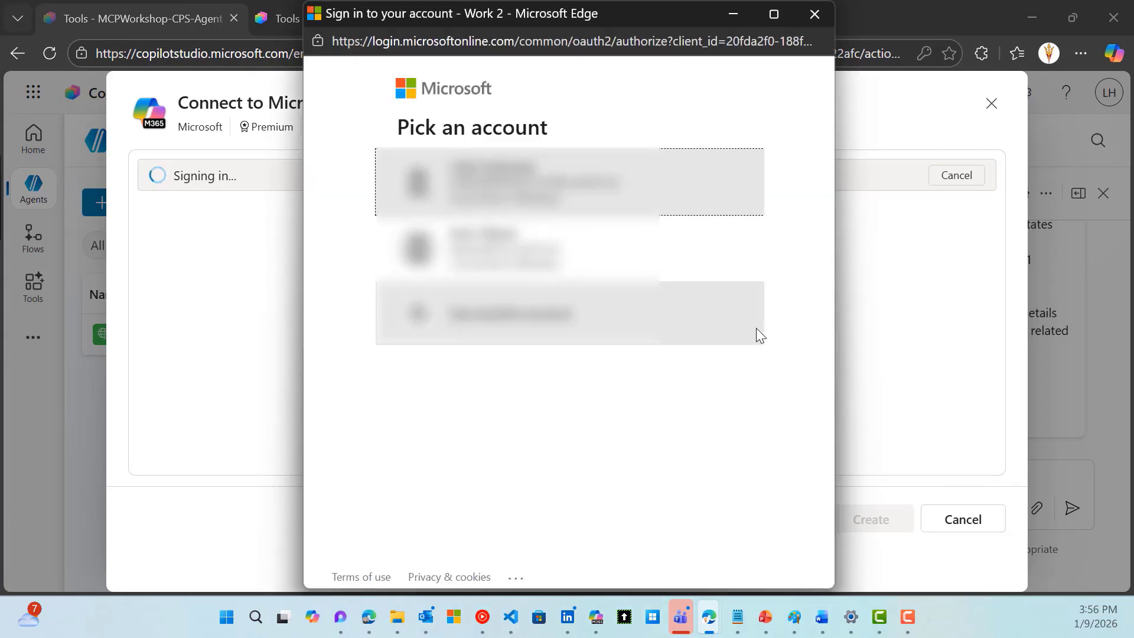
left_click(597, 204)
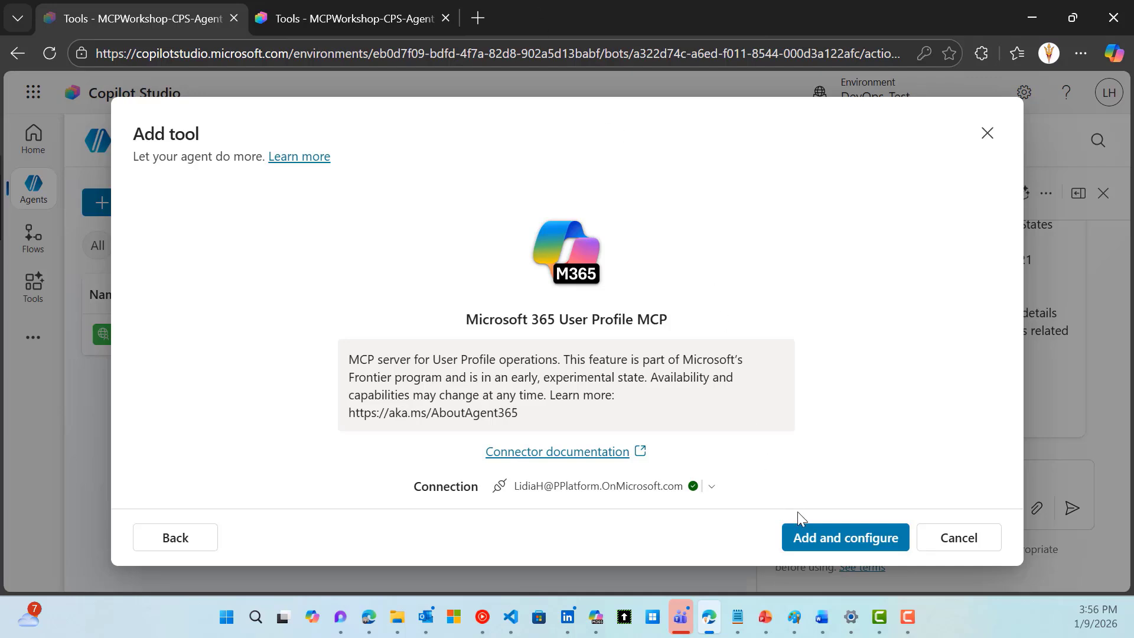
left_click(811, 548)
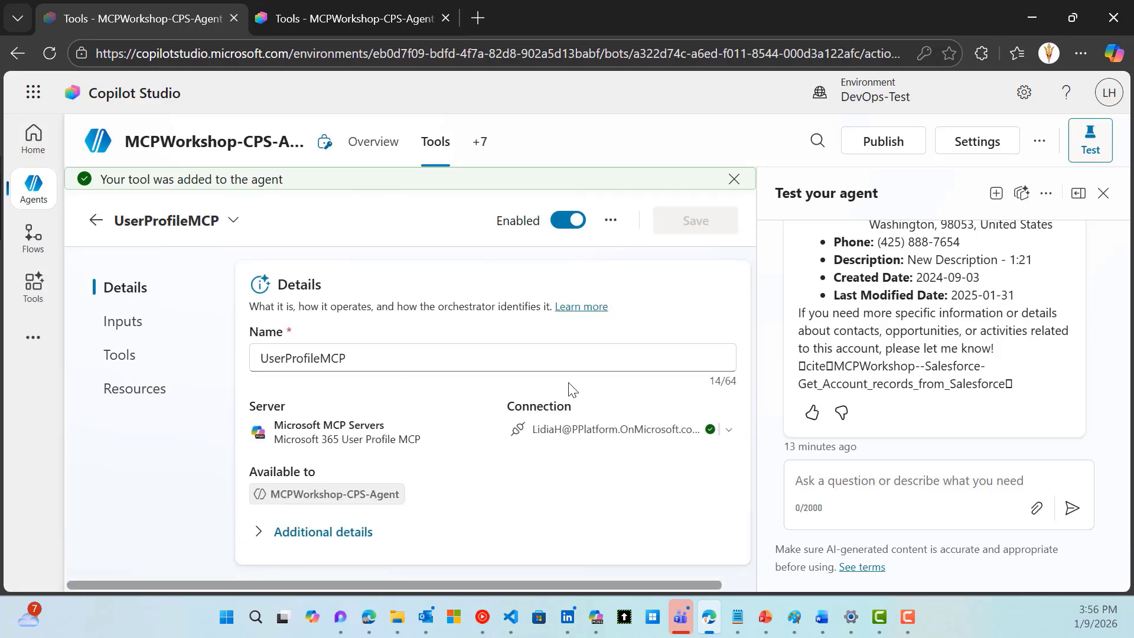
Scroll through the UserProfileMCP tool list and turn on all its tools
scroll(572, 390, "down", 1)
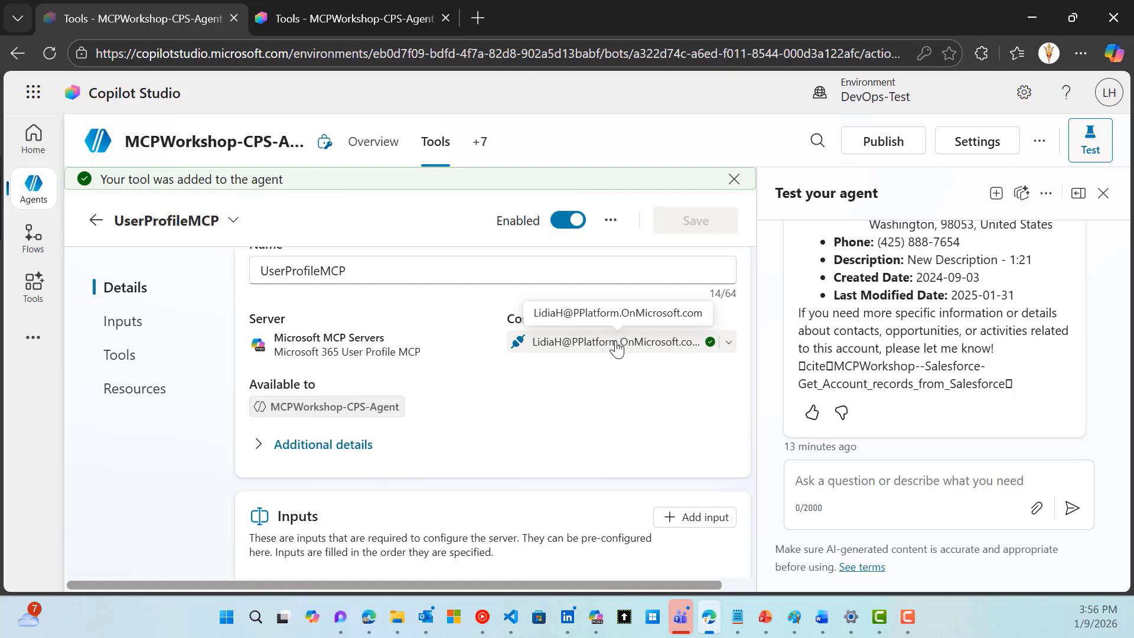
scroll(609, 360, "down", 1)
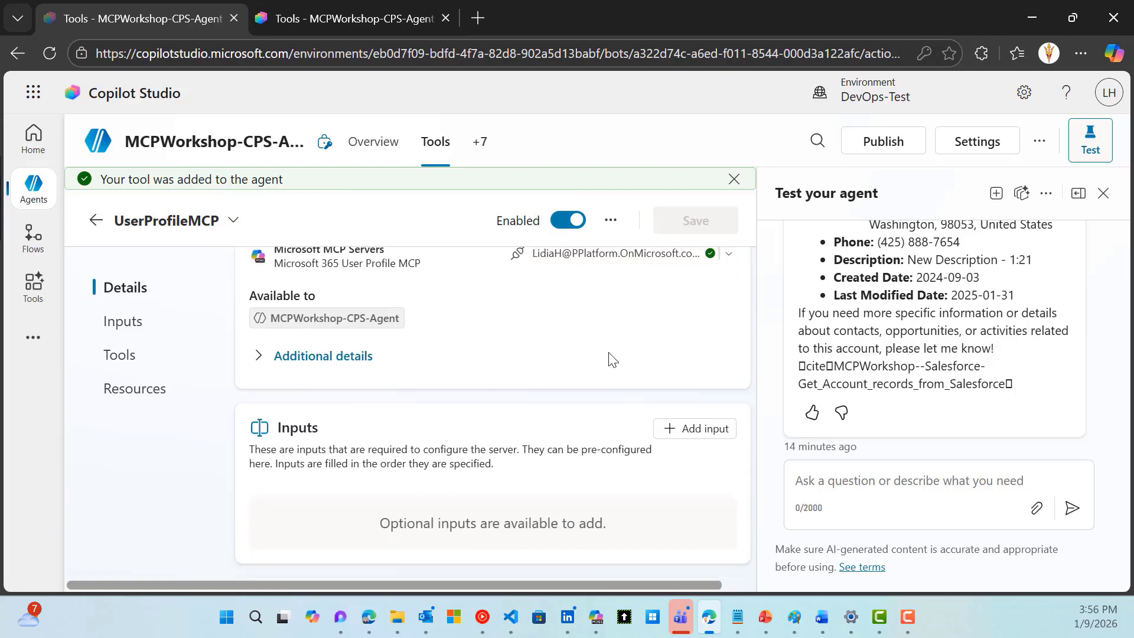
scroll(609, 360, "down", 2)
scroll(611, 358, "down", 1)
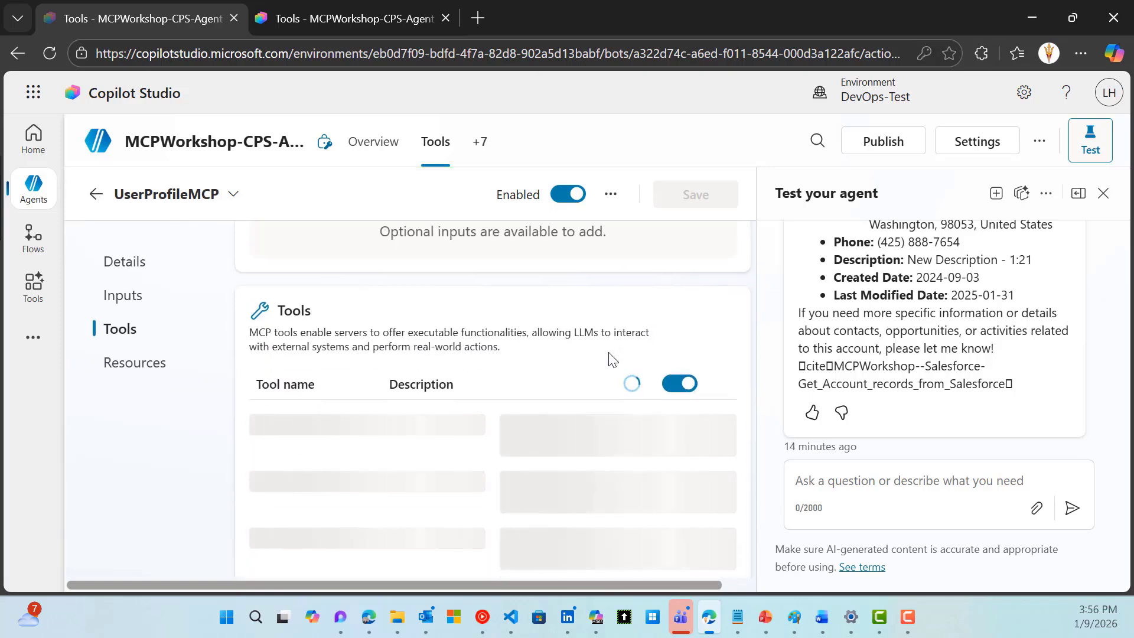
scroll(611, 357, "down", 1)
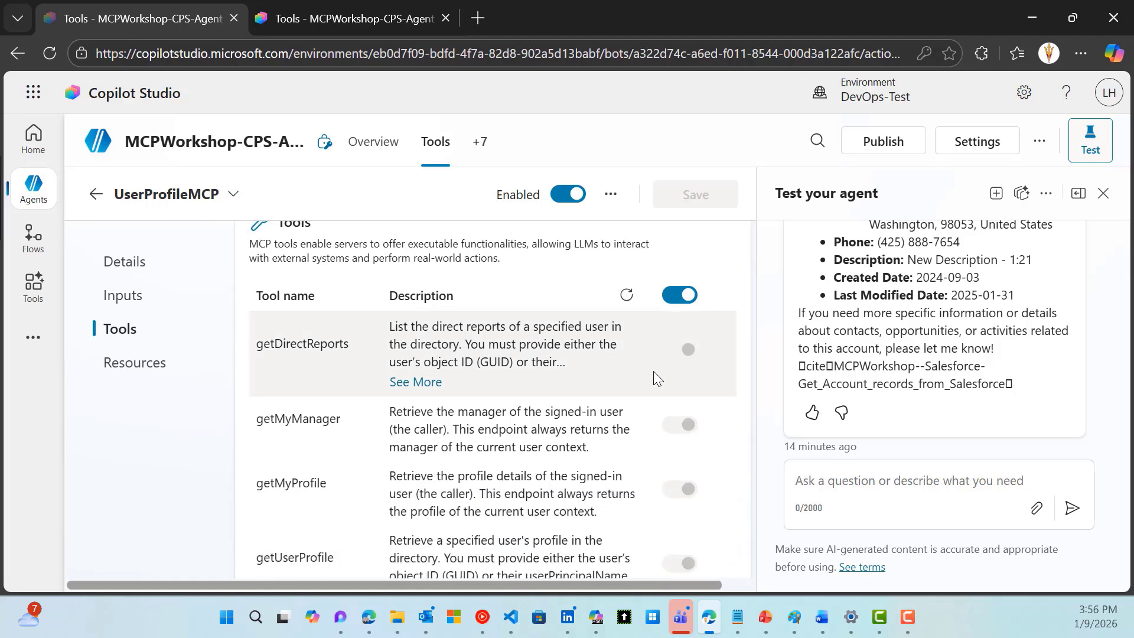
scroll(673, 307, "down", 1)
scroll(671, 304, "up", 1)
left_click(673, 299)
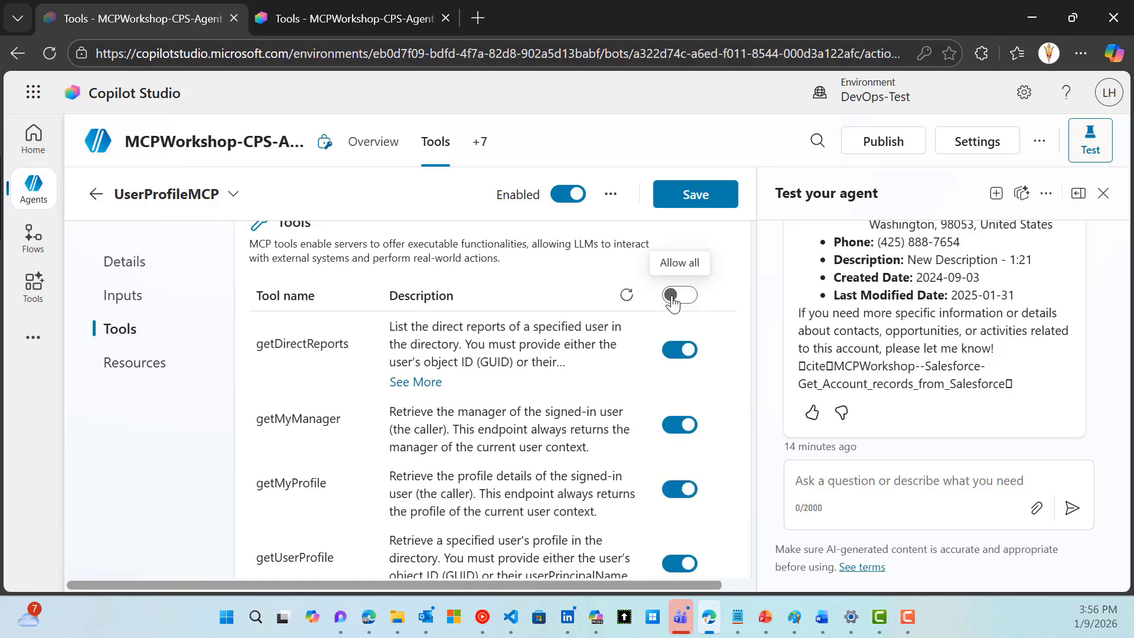
Switch off getMyManager, leaving getMyProfile, getUserProfile and listUsers enabled
scroll(734, 357, "down", 1)
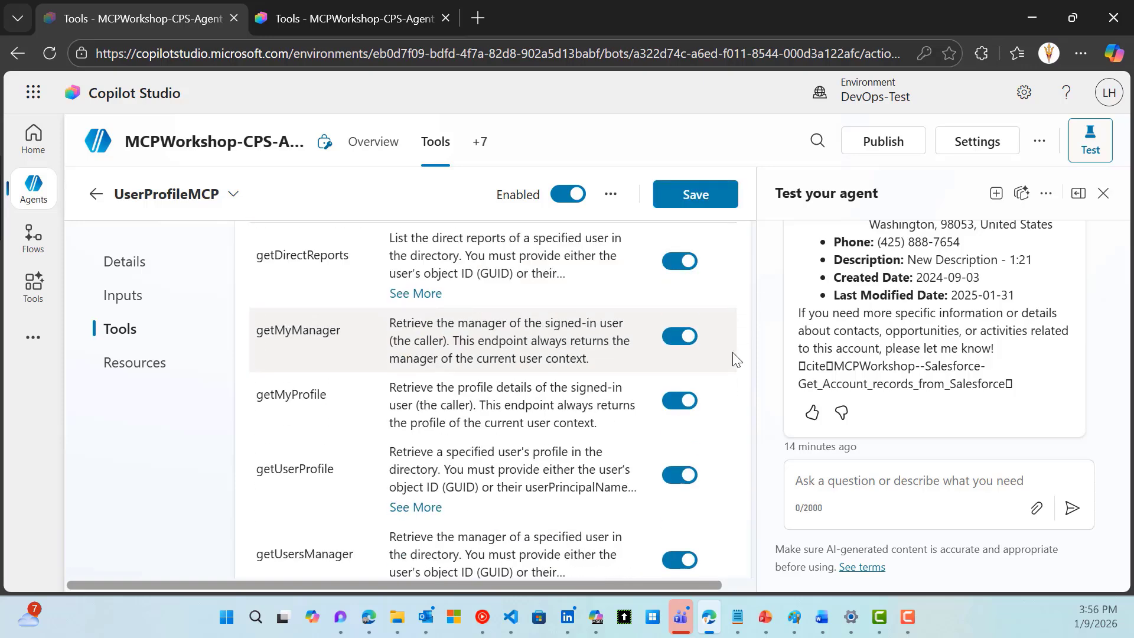
scroll(734, 359, "down", 3)
scroll(734, 362, "up", 2)
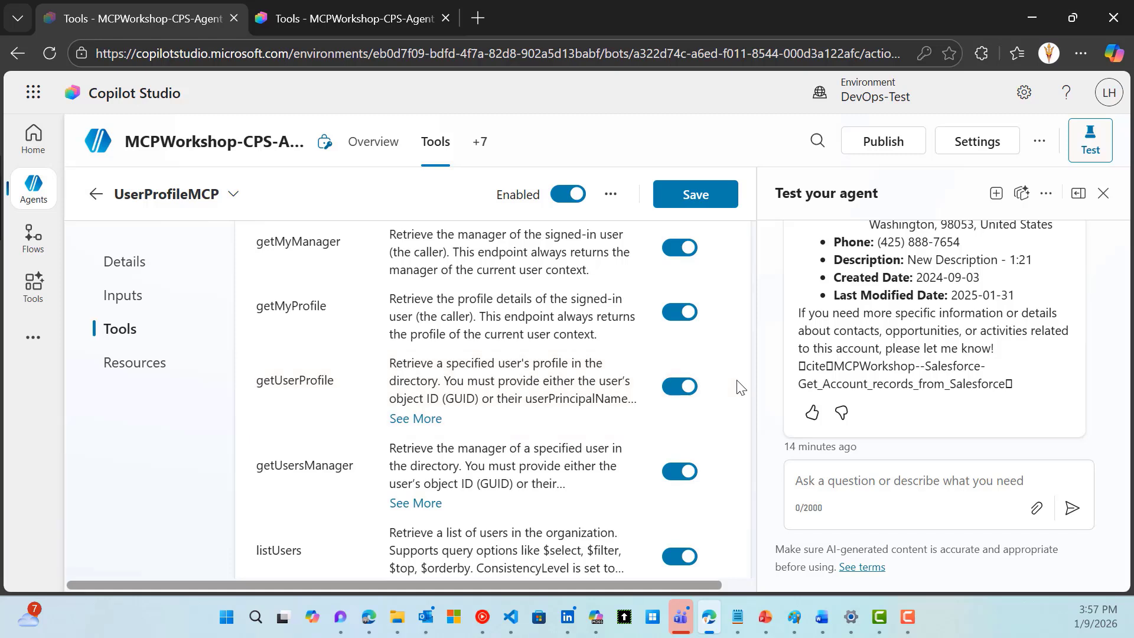
scroll(708, 378, "up", 1)
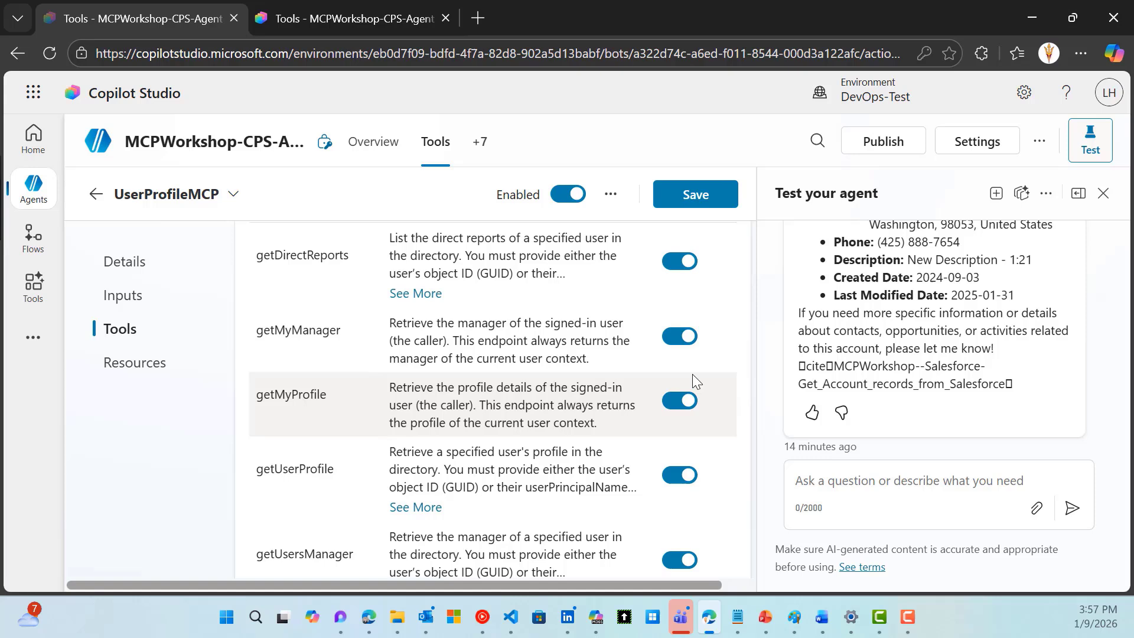
left_click(679, 336)
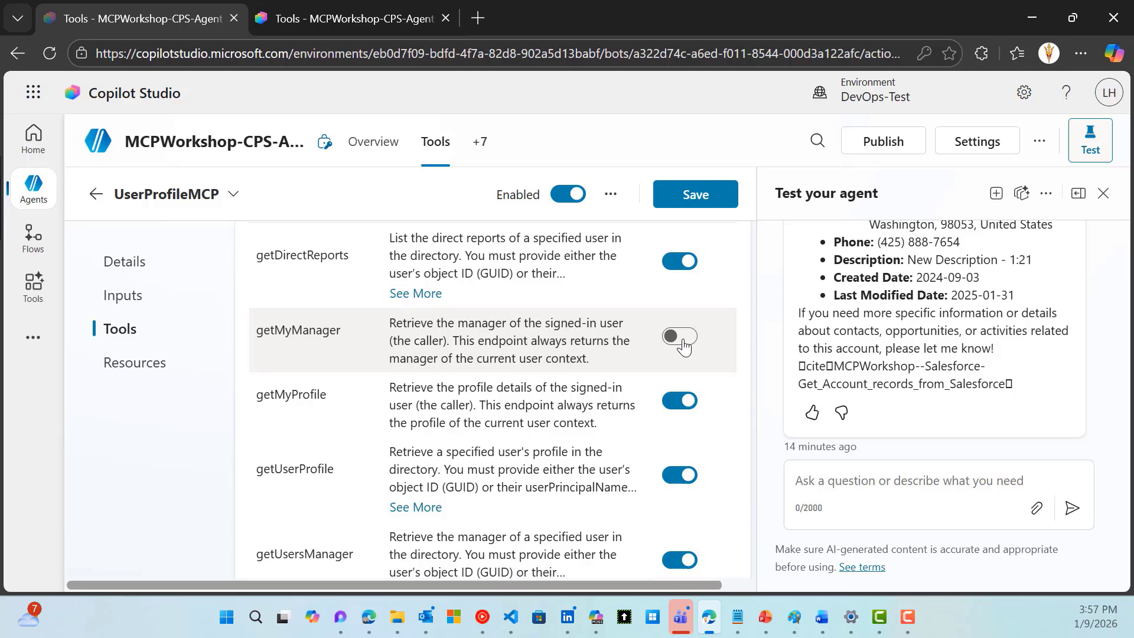
scroll(632, 384, "down", 3)
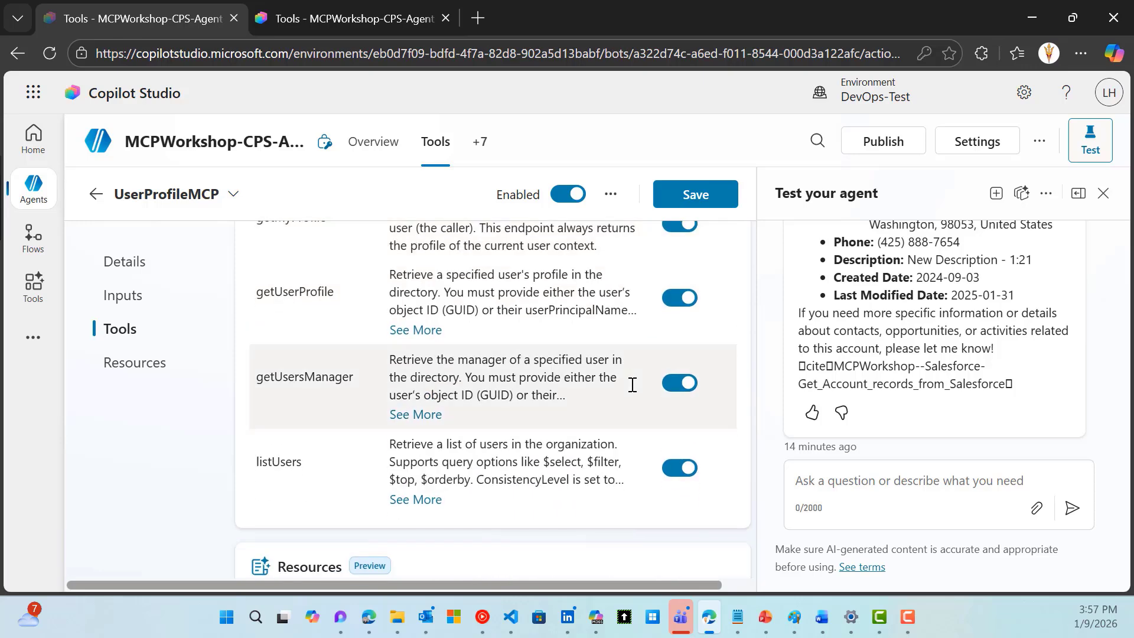
Save the tool, then in a new test session ask 'get my user profile' and allow the connection
left_click(713, 197)
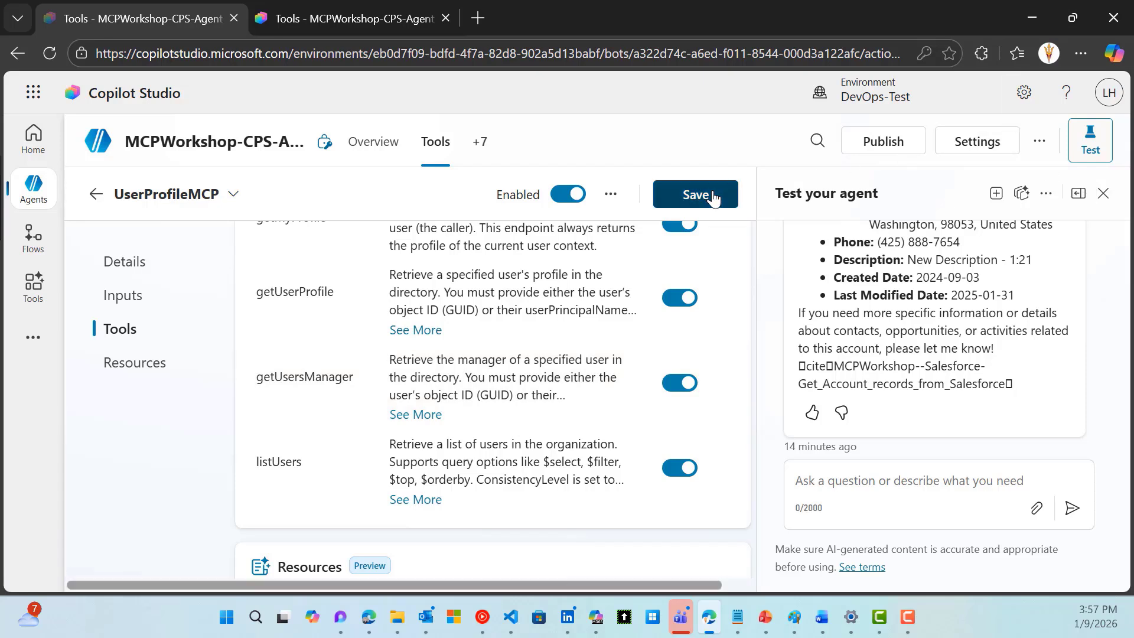
left_click(996, 194)
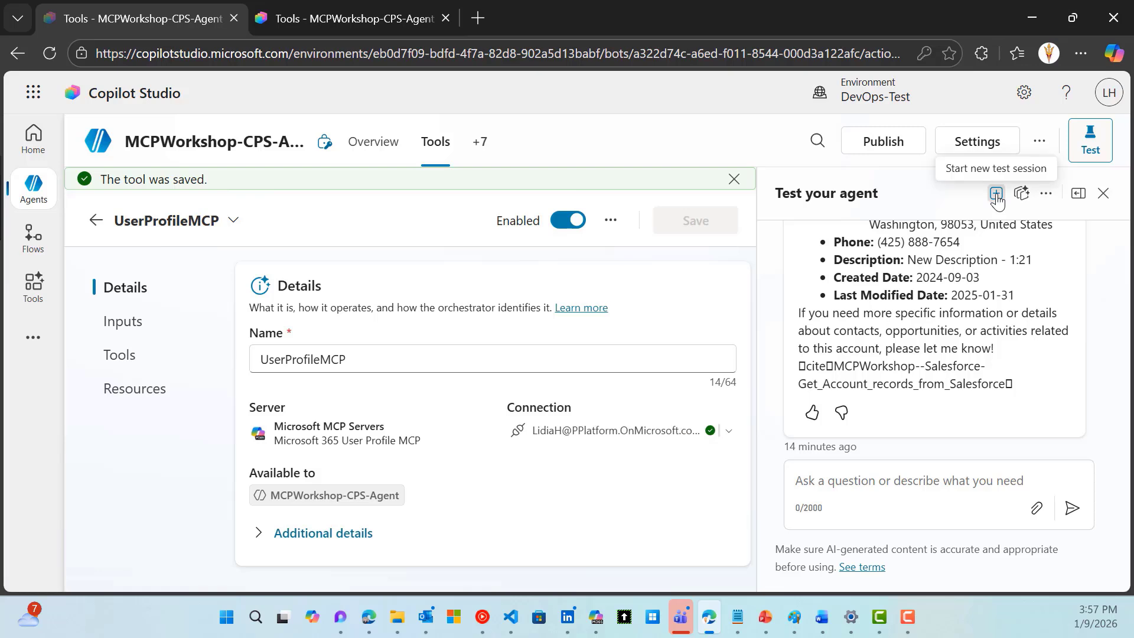
left_click(904, 484)
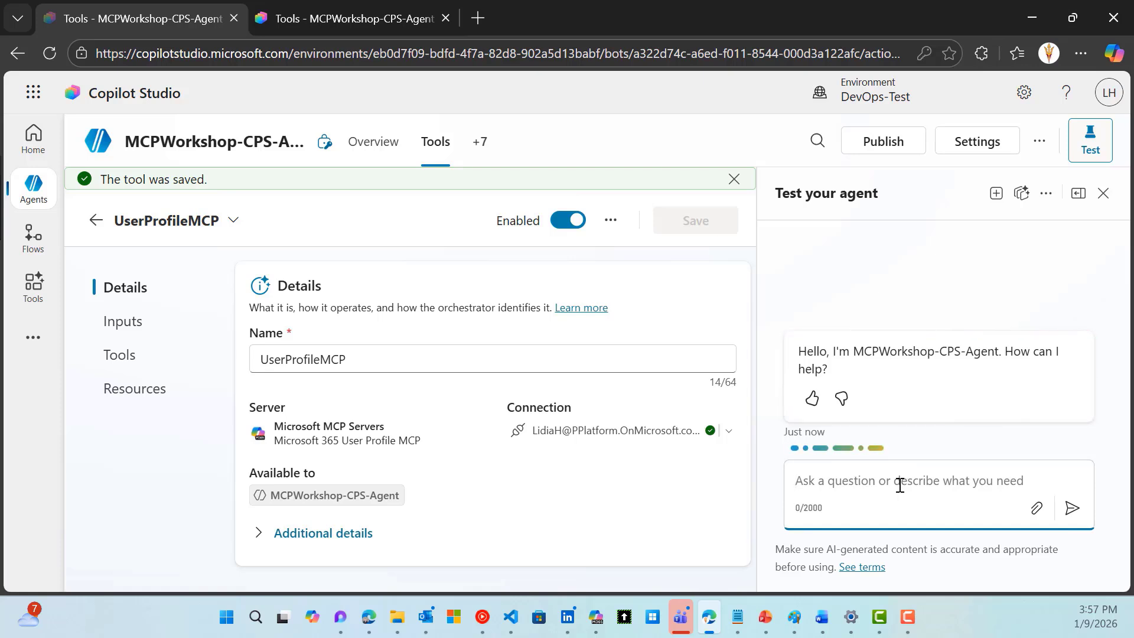
type("get my ")
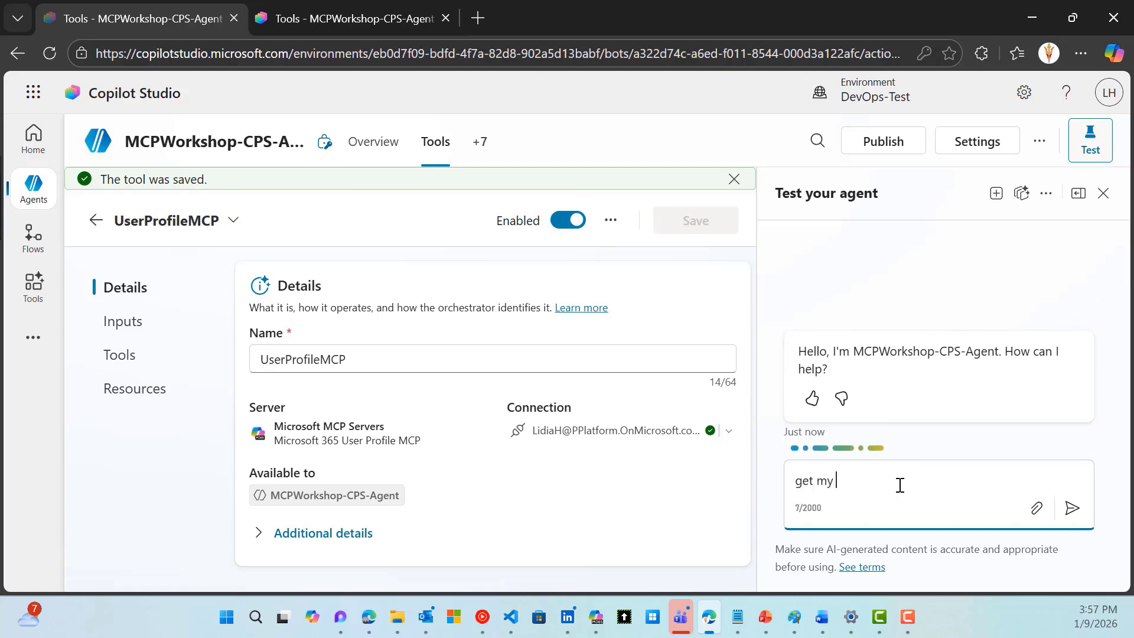
type("user profile")
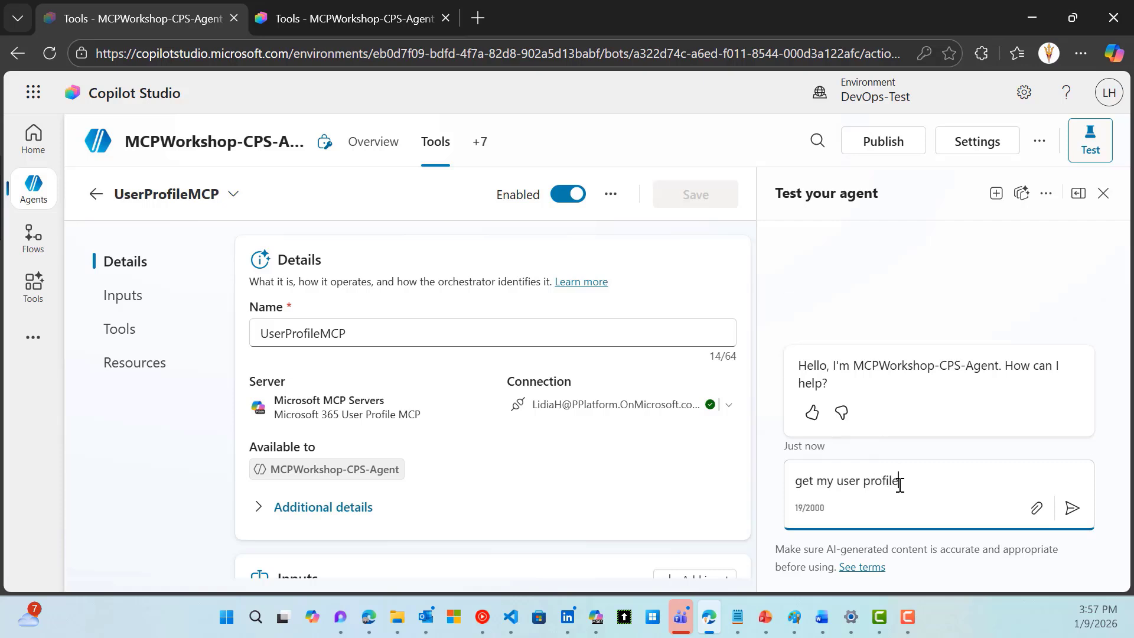
key("Return")
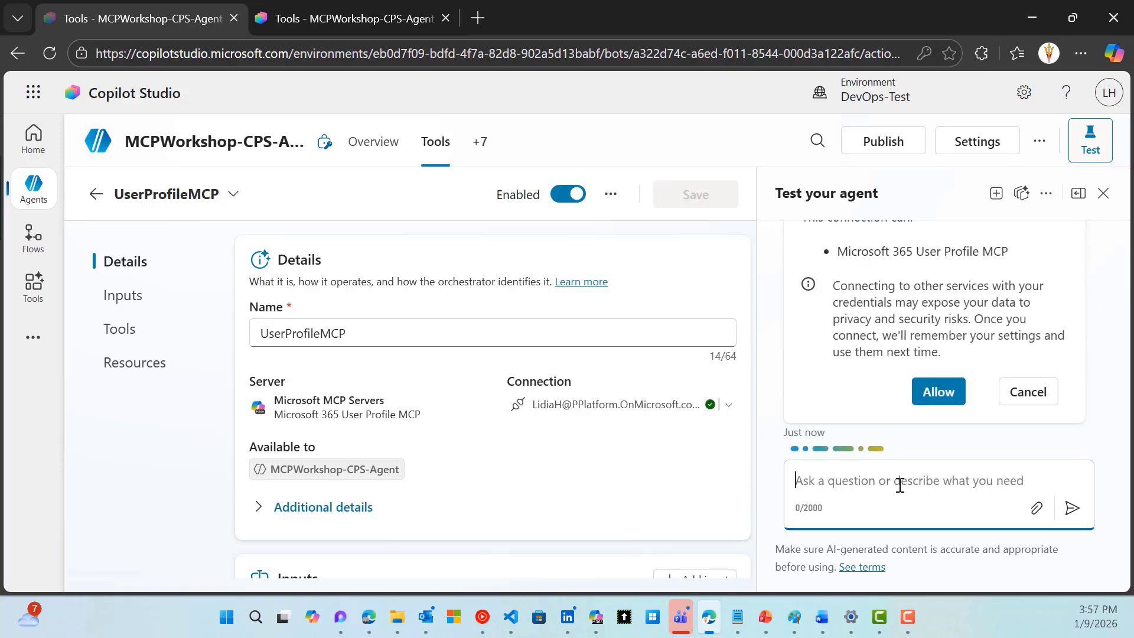
left_click(948, 401)
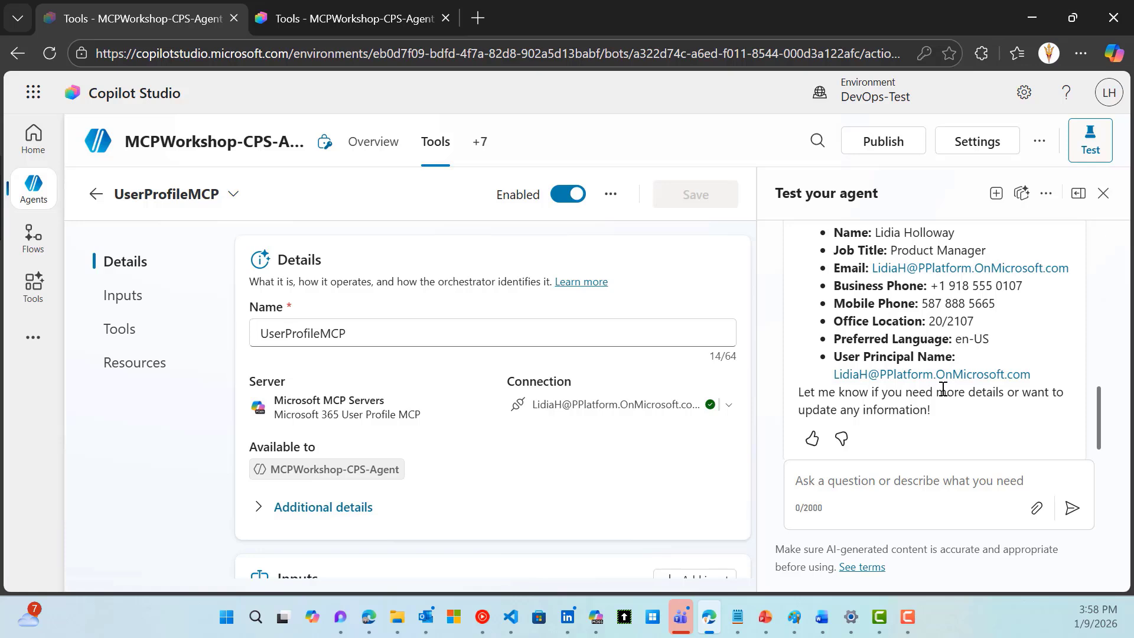
Return to the agent's tools and start adding a tool, filtered to Model Context Protocol servers
left_click(95, 202)
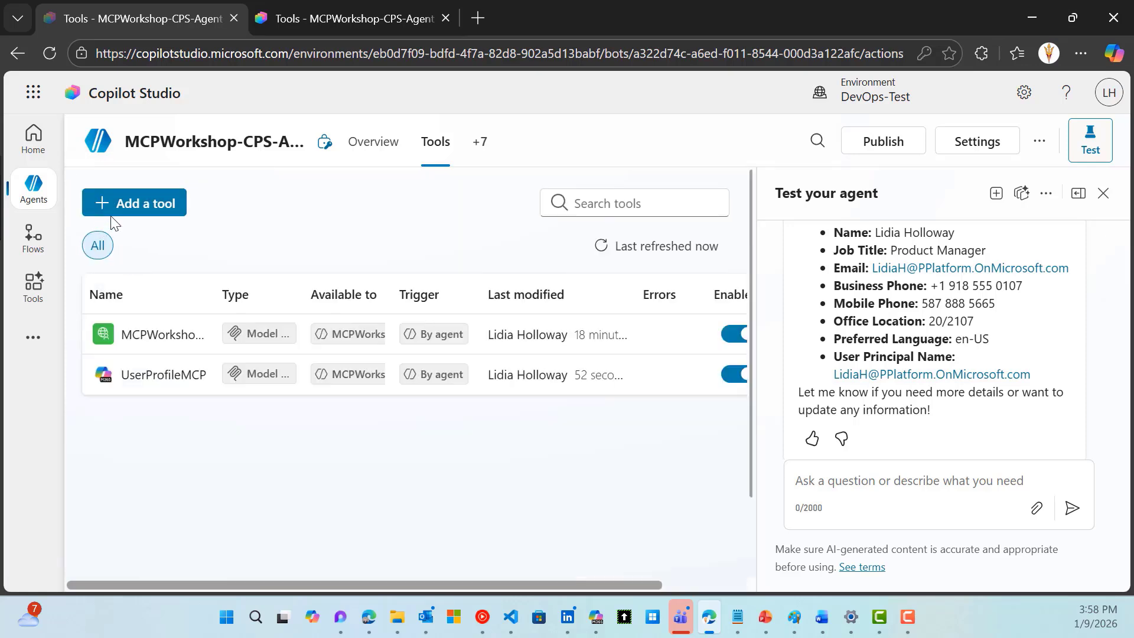
left_click(151, 206)
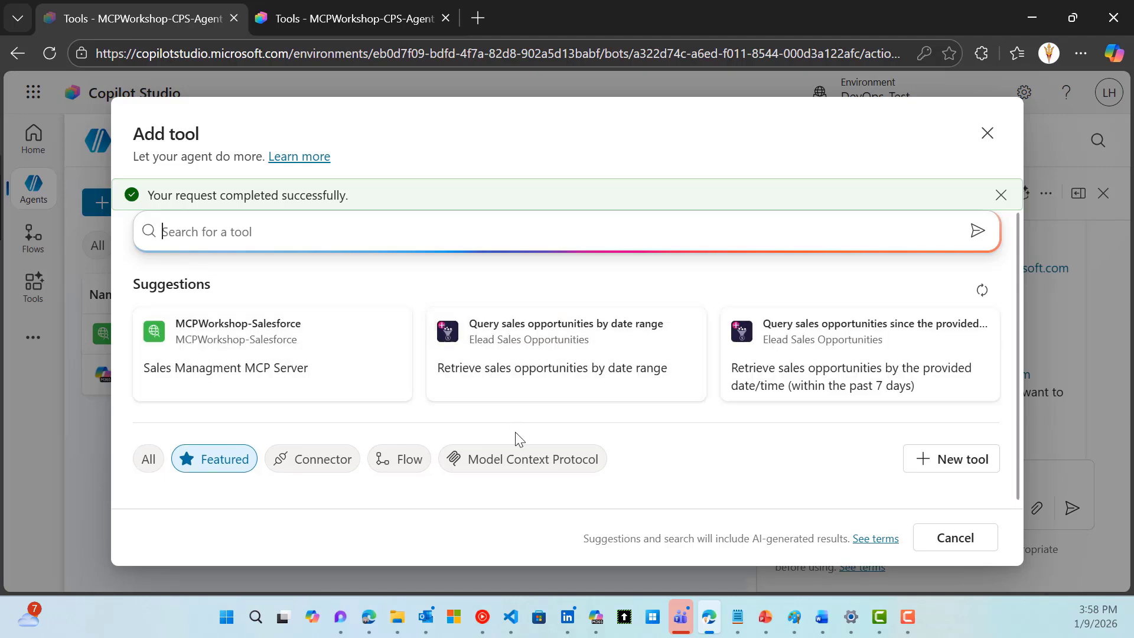
scroll(514, 436, "down", 1)
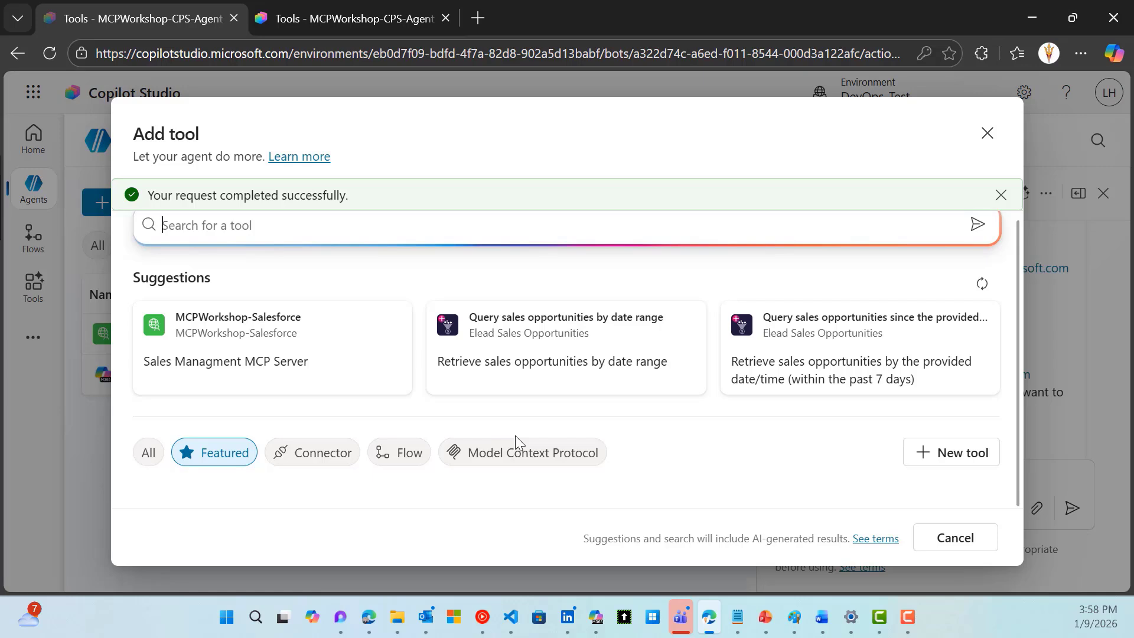
scroll(518, 442, "down", 2)
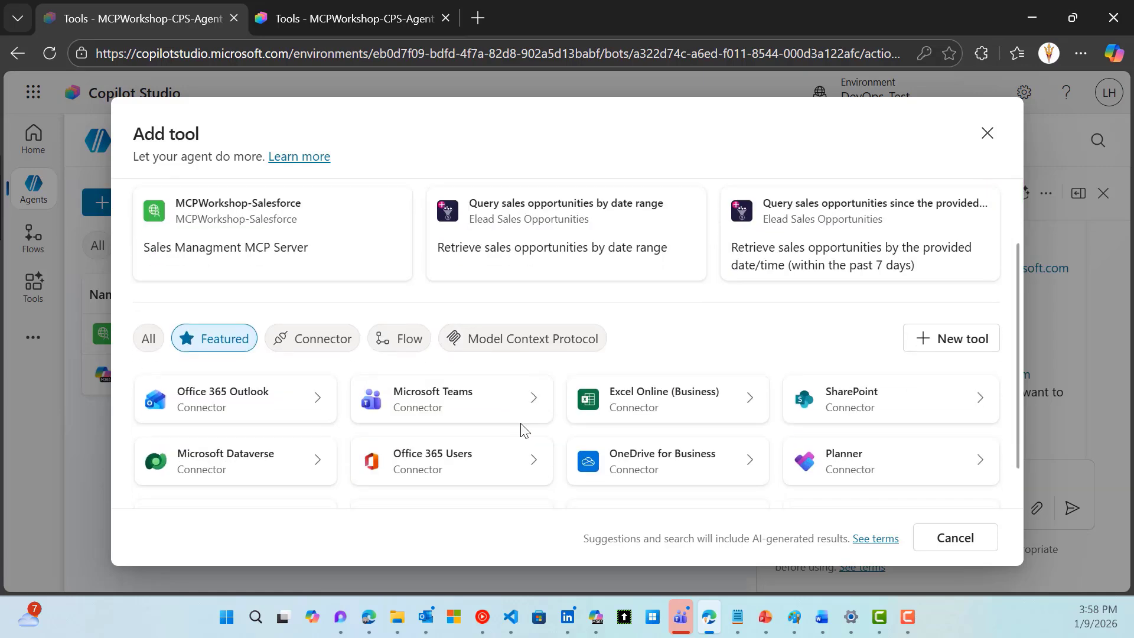
left_click(537, 339)
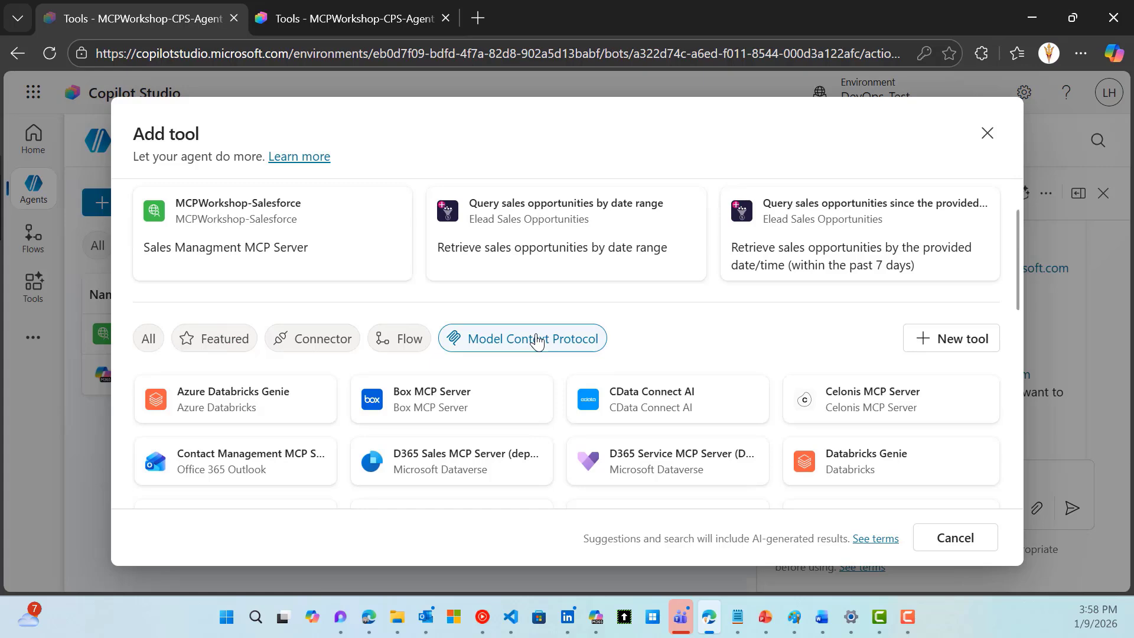
Preview the MCP server for Salesforce, then cancel without adding it
scroll(679, 400, "down", 4)
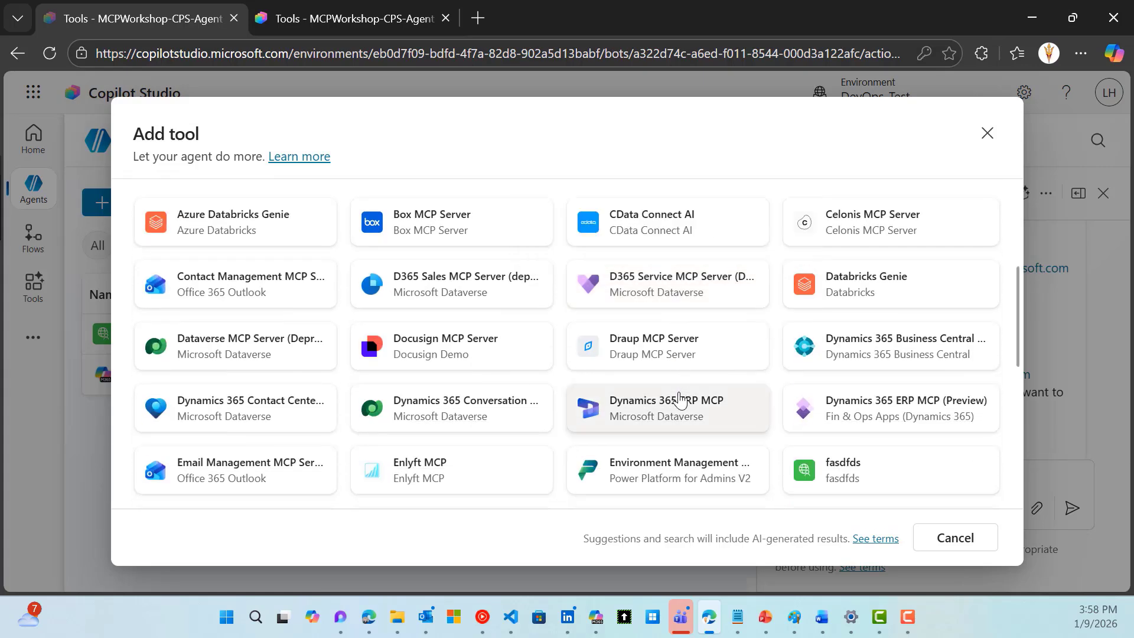
scroll(630, 407, "down", 2)
scroll(630, 402, "down", 2)
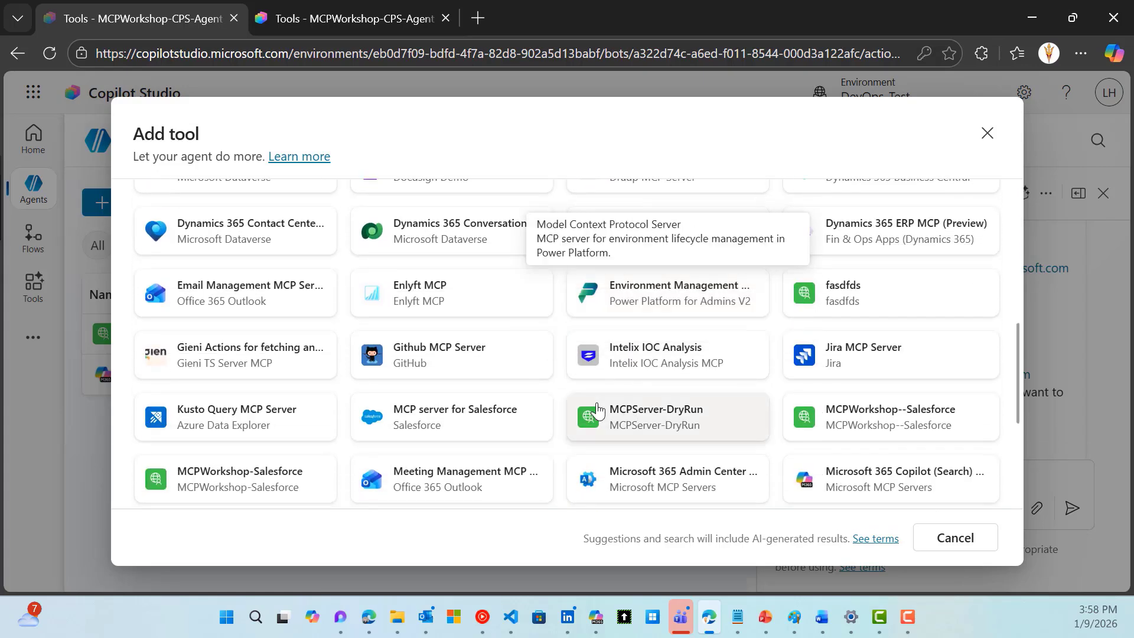
left_click(437, 417)
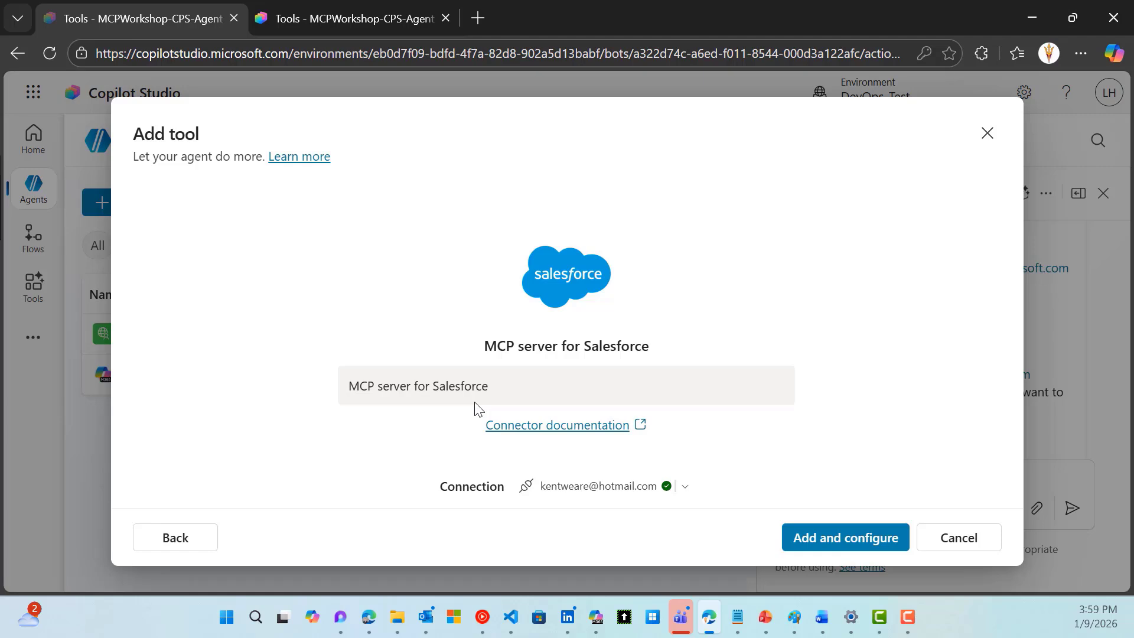
left_click(947, 537)
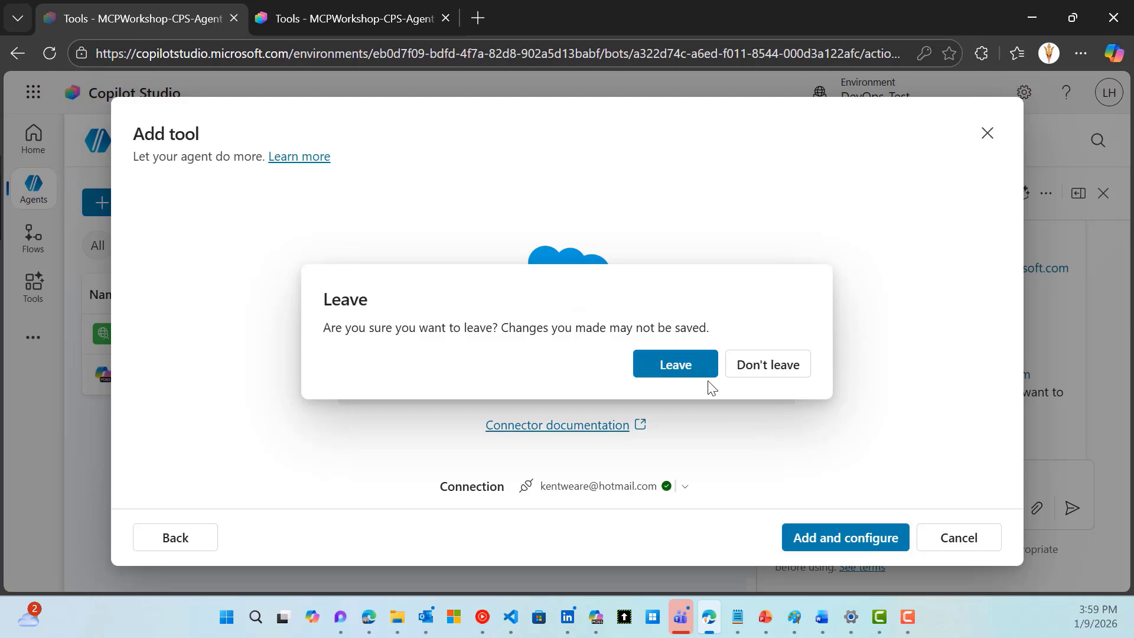
Confirm leaving the Add tool dialog without adding the Salesforce MCP server
left_click(688, 373)
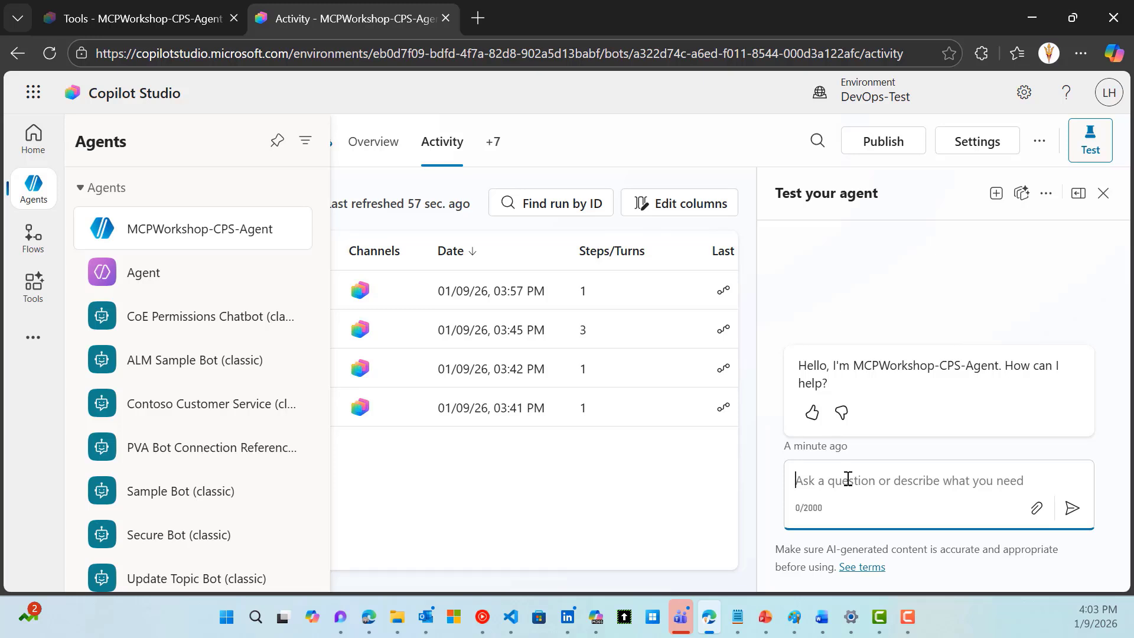
Ask the agent to show account information for Contoso Construction
type("show me account information for Contoso construction")
key("Return")
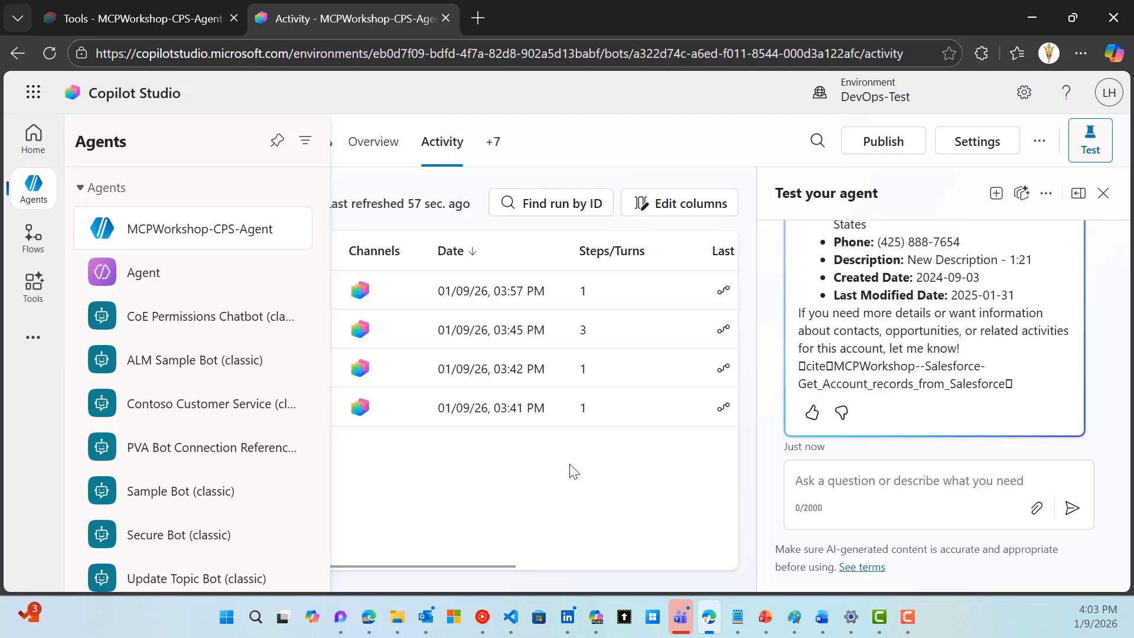
scroll(915, 344, "up", 3)
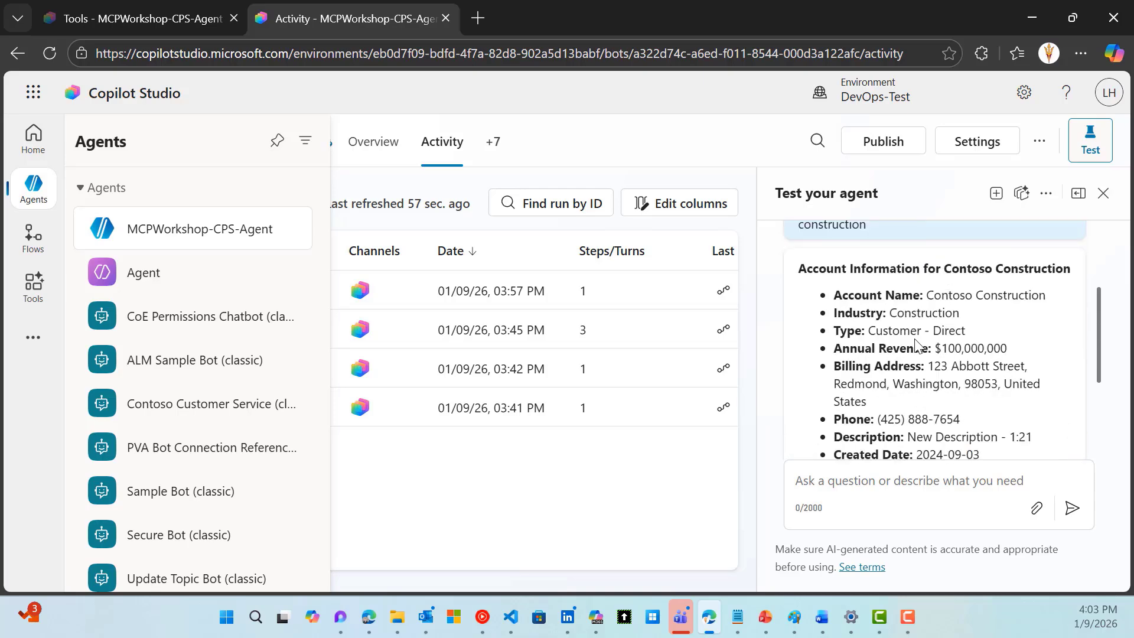
scroll(916, 344, "down", 2)
scroll(916, 344, "up", 2)
scroll(915, 344, "down", 4)
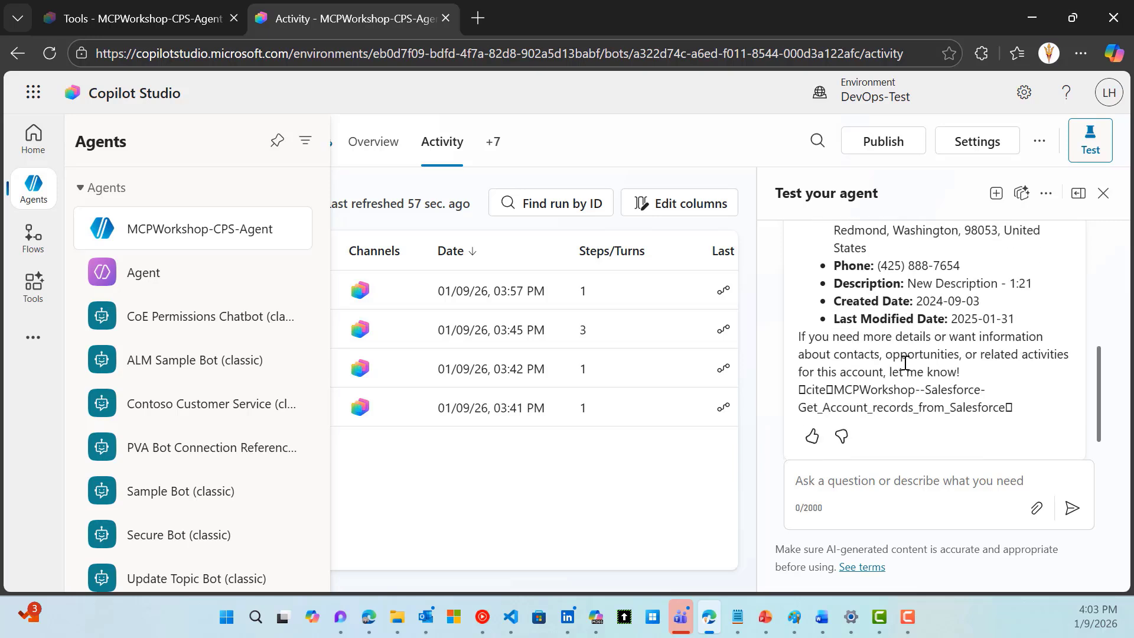
Answer the agent's follow-up prompts with option 4 and the new contact's name
left_click(854, 480)
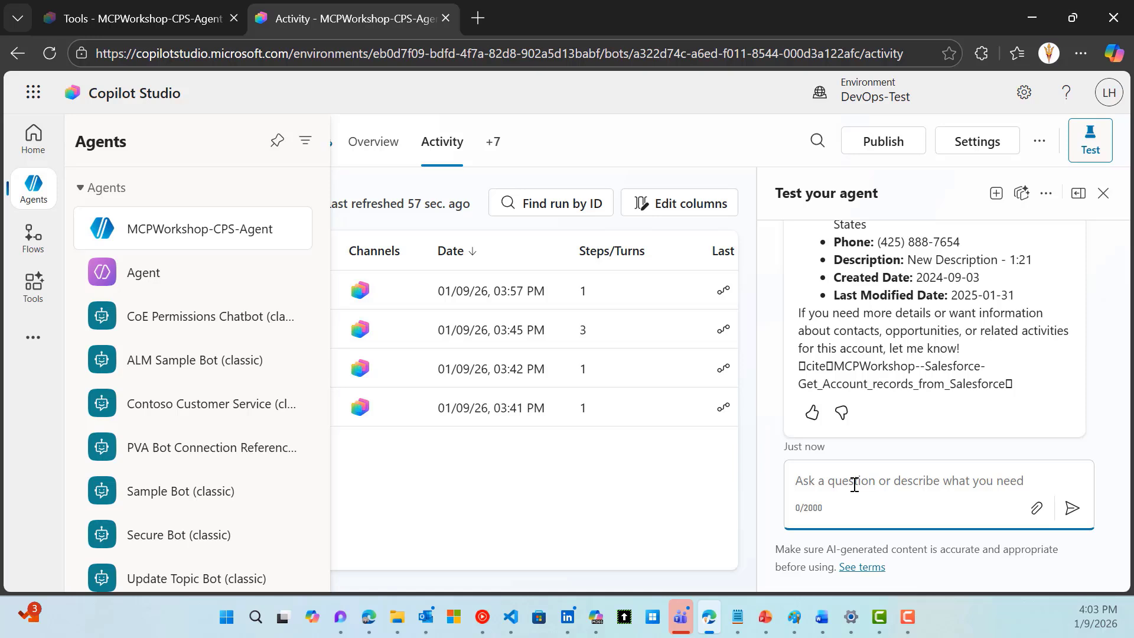
type("4")
key("Return")
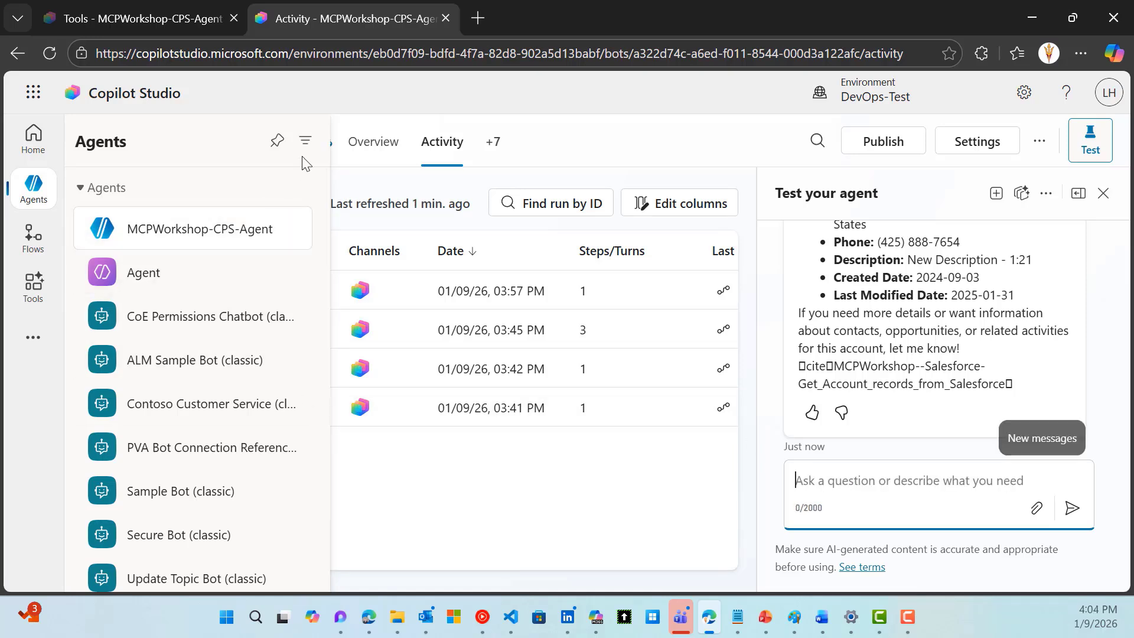
scroll(881, 387, "down", 3)
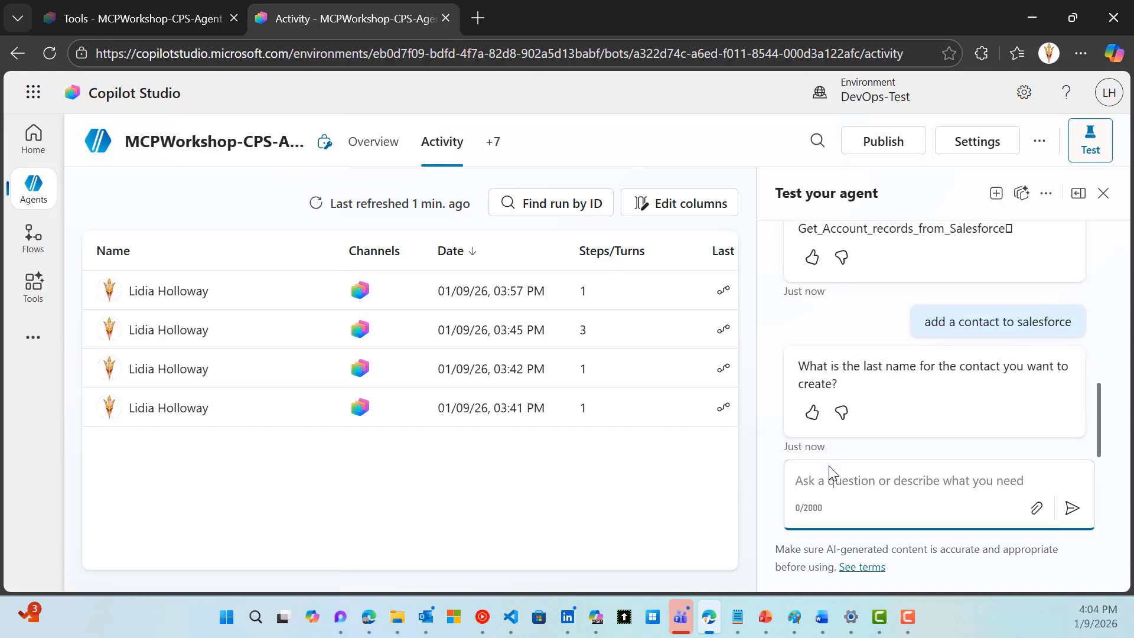
type("Steve Smith")
key("Return")
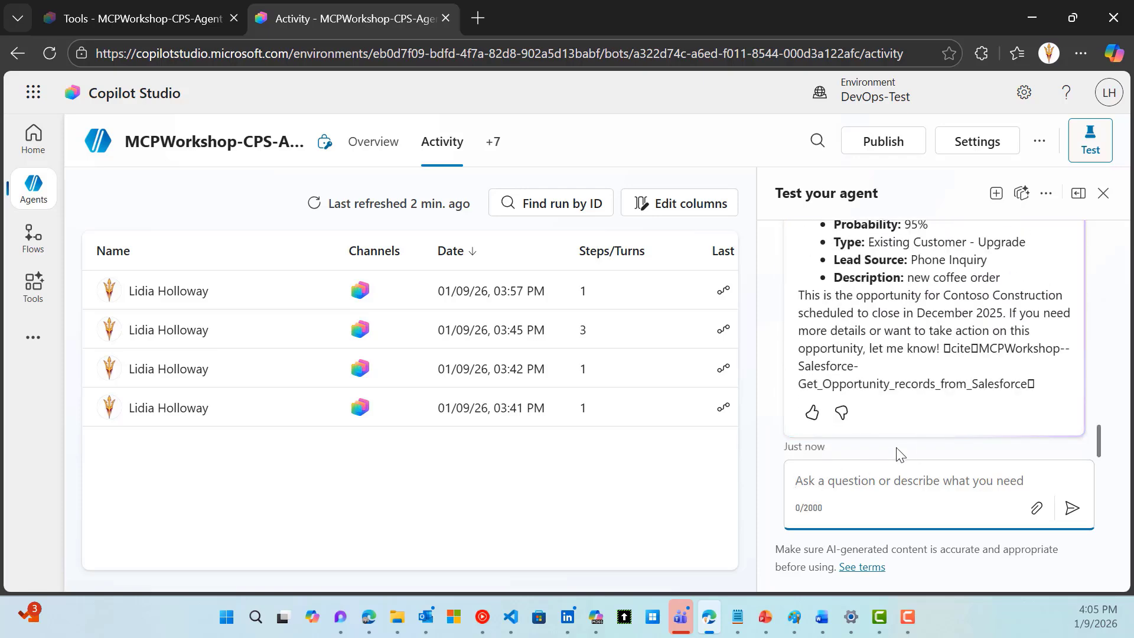
Review the December 2025 opportunity reply, then advance to the 'That's a wrap!!!' slide
scroll(914, 415, "up", 3)
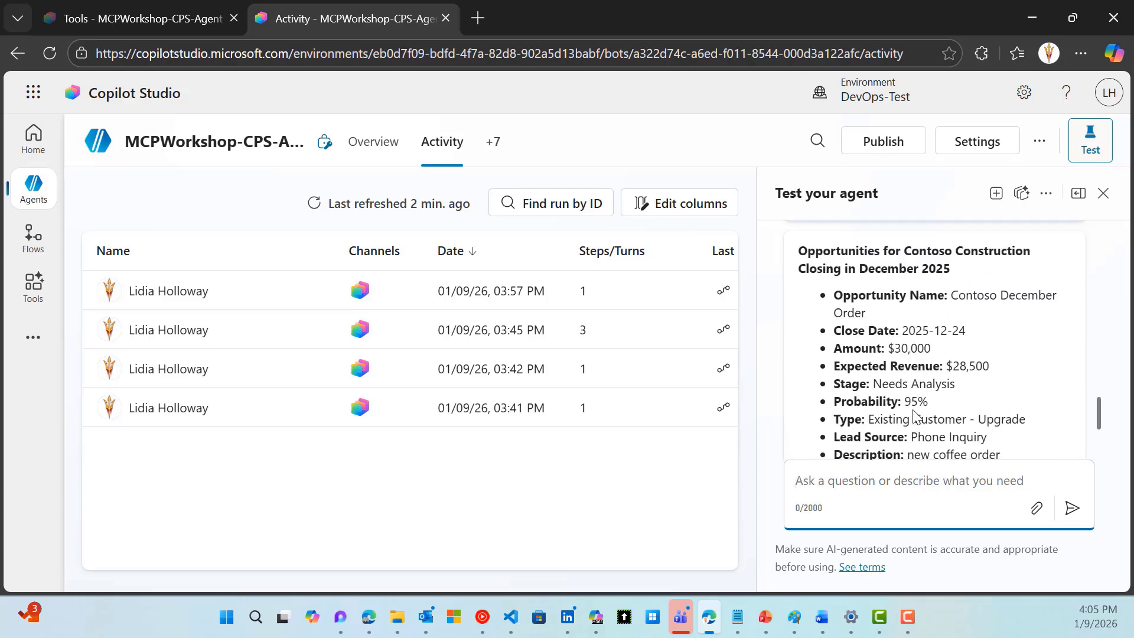
scroll(913, 443, "down", 2)
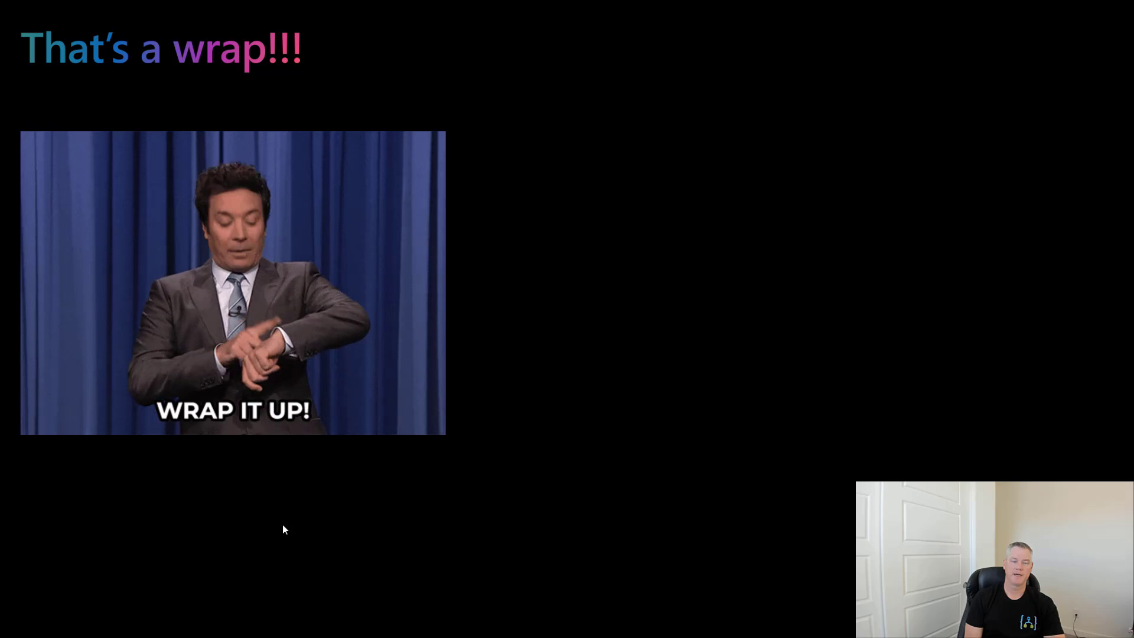
left_click(625, 522)
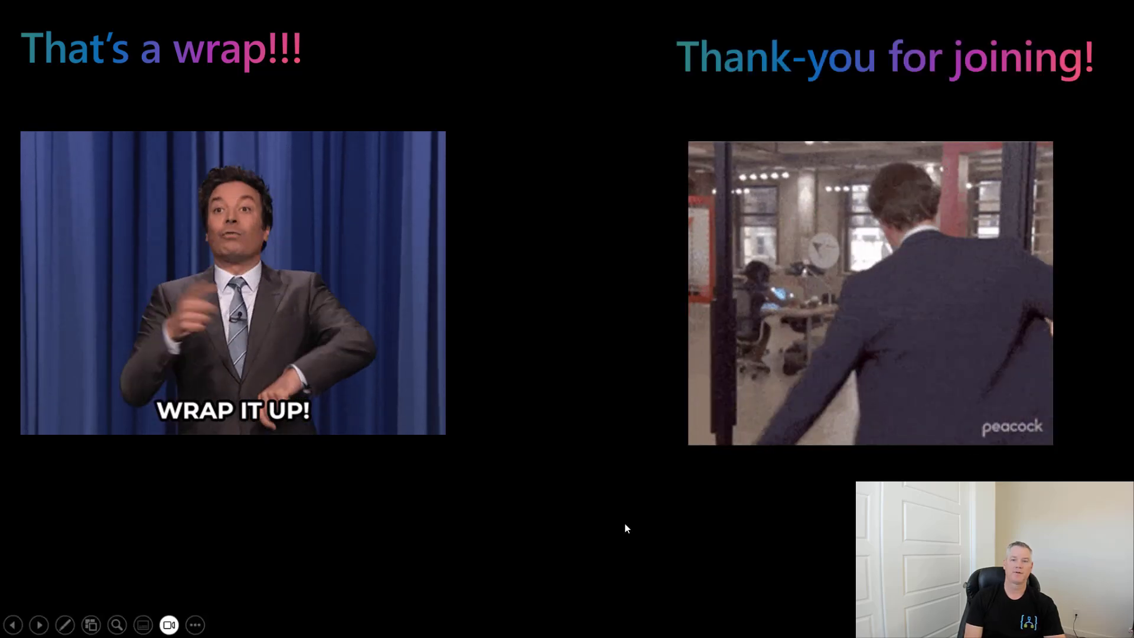